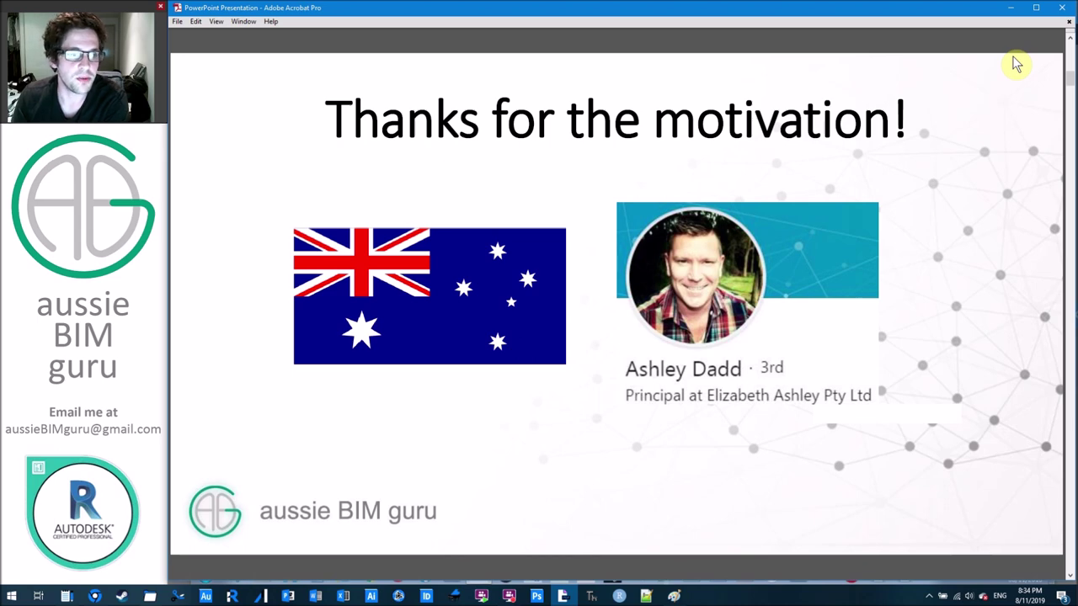
{"action": "scroll", "coordinate": [1013, 68], "scroll_direction": "down", "scroll_amount": 1}
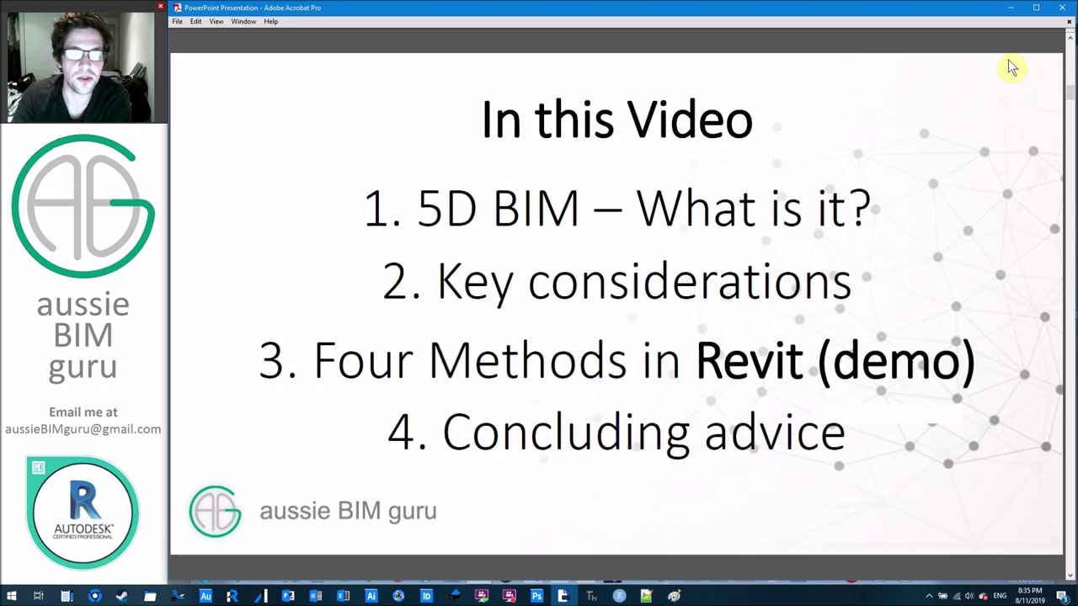
{"action": "key", "text": "Right"}
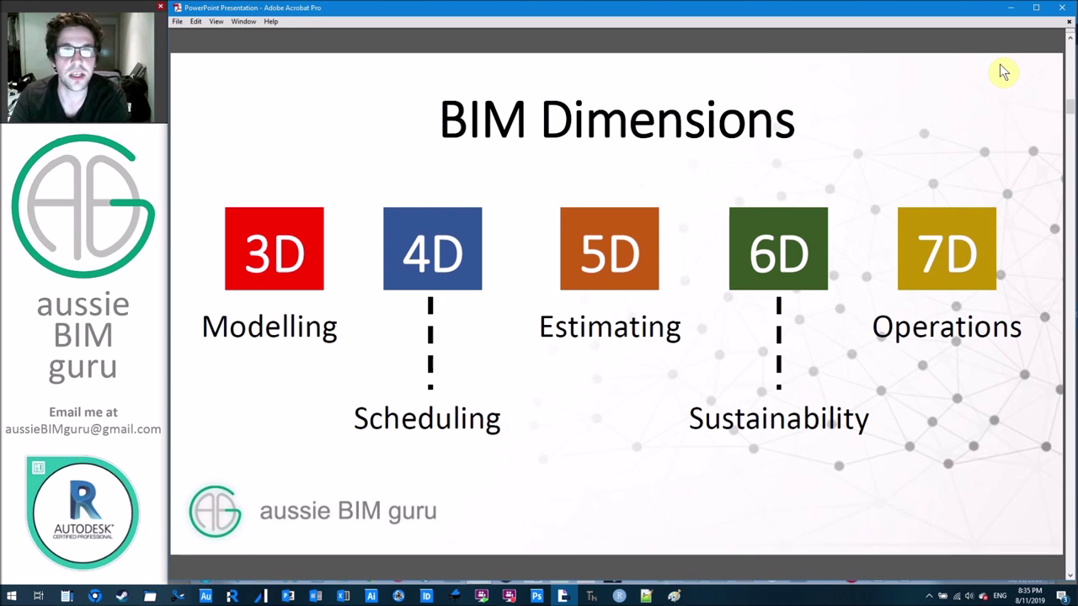
{"action": "left_click", "coordinate": [1002, 70]}
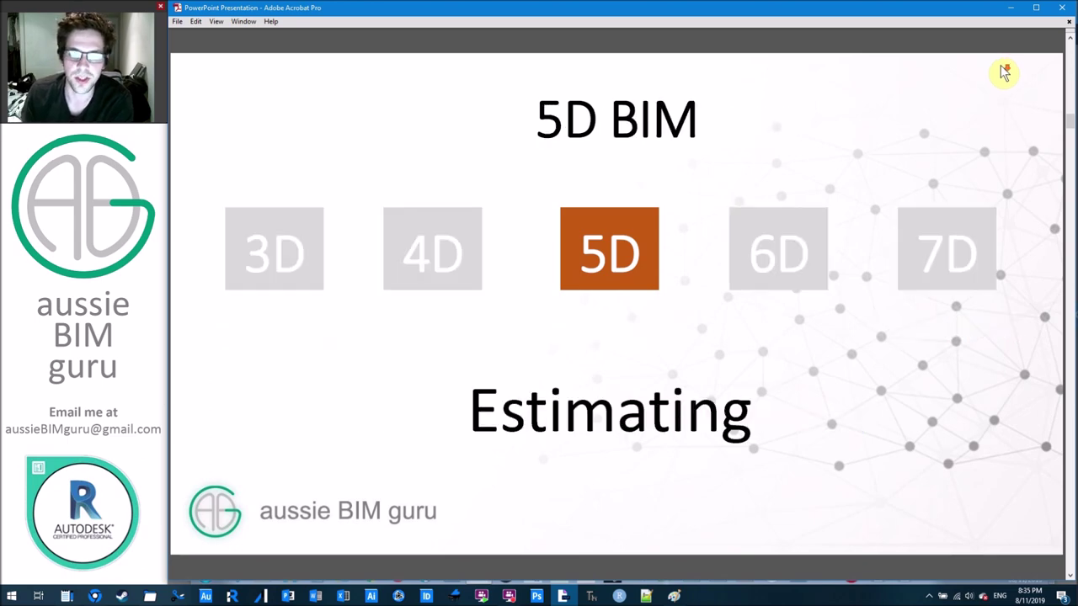
{"action": "left_click", "coordinate": [1027, 97]}
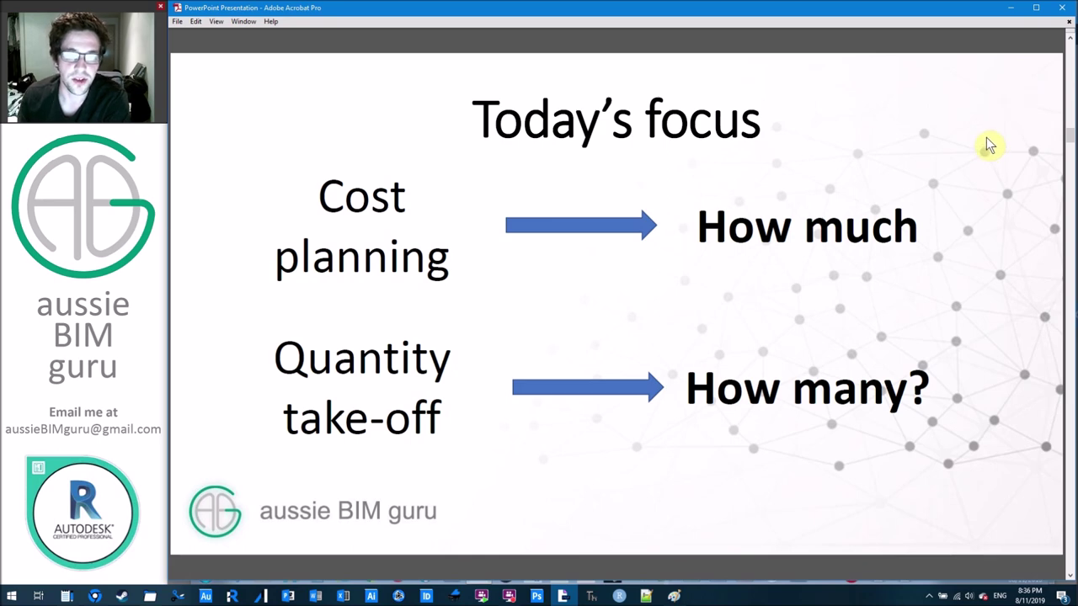
{"action": "key", "text": "Right"}
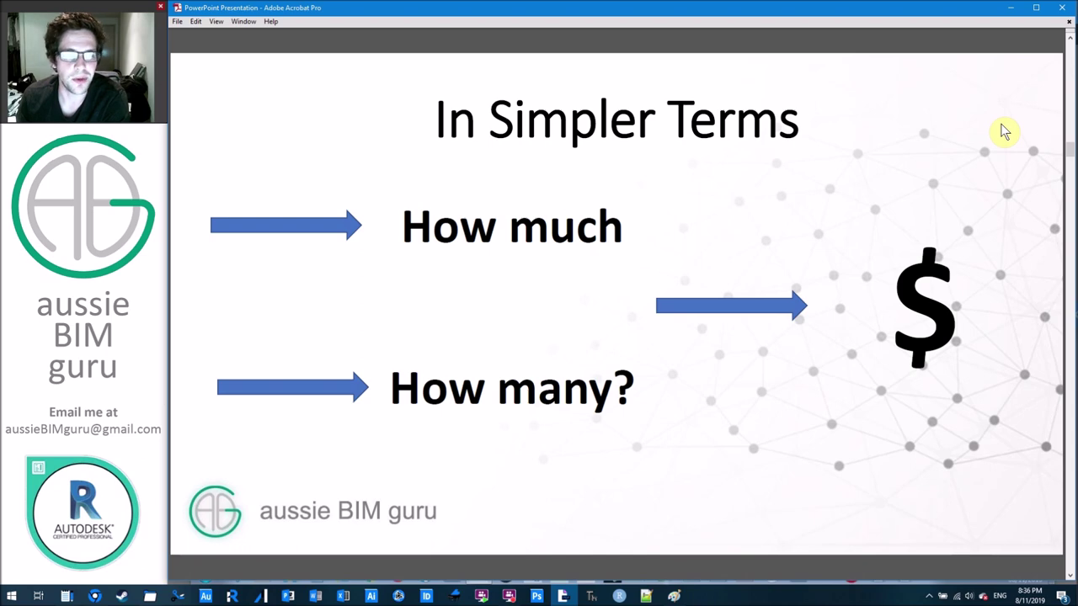
{"action": "key", "text": "Right"}
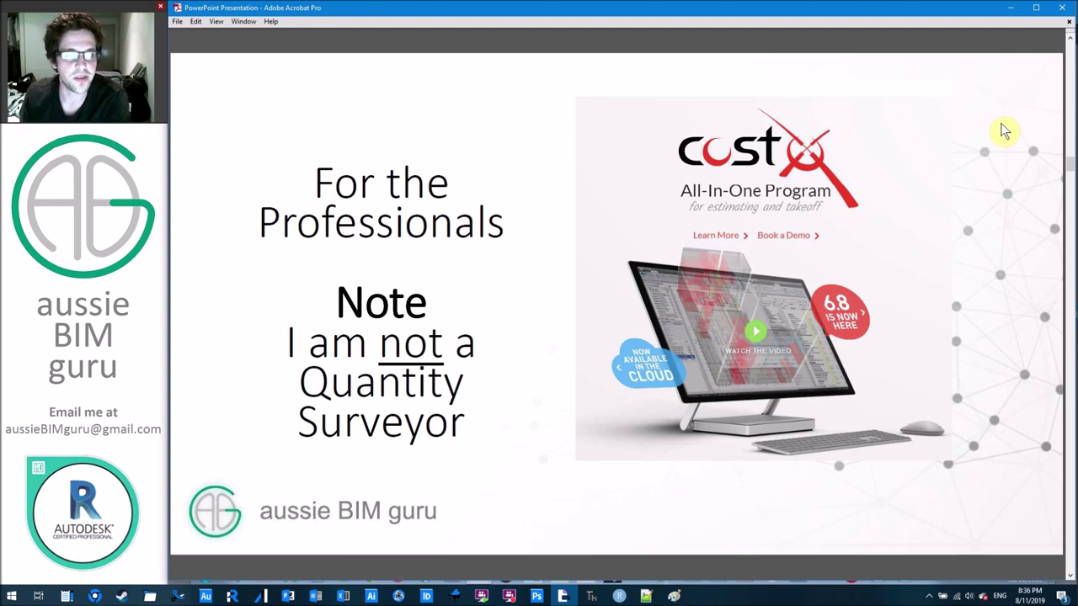
{"action": "key", "text": "Right"}
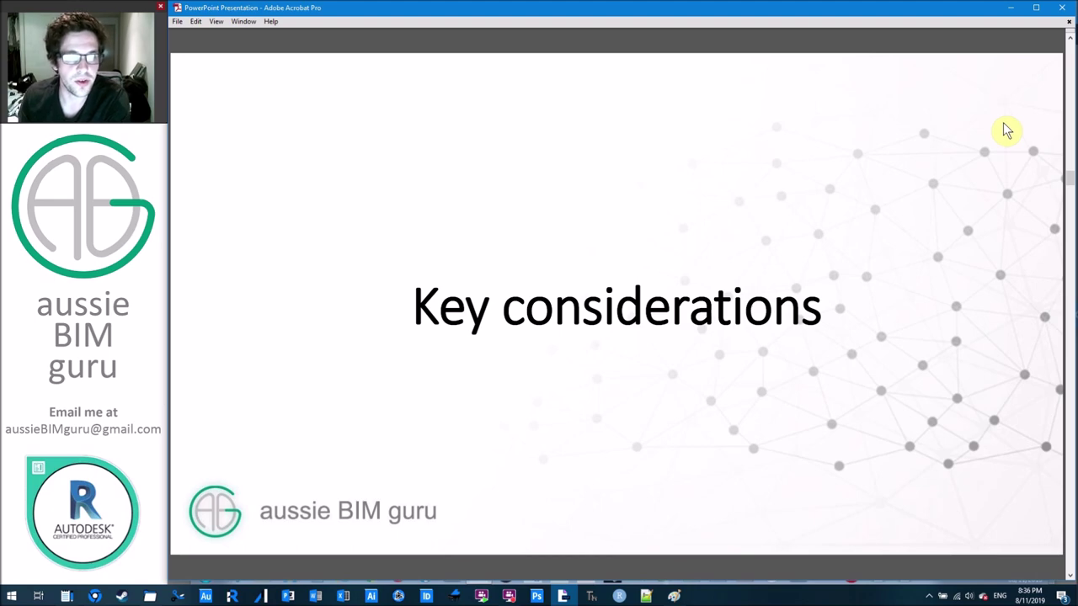
{"action": "key", "text": "Right"}
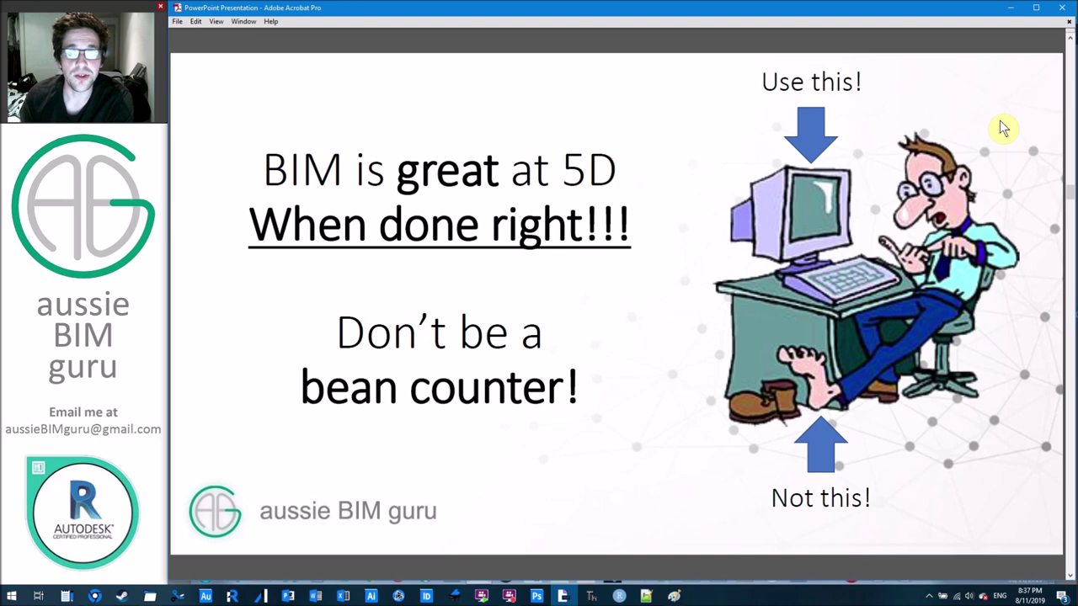
{"action": "scroll", "coordinate": [978, 141], "scroll_direction": "down", "scroll_amount": 1}
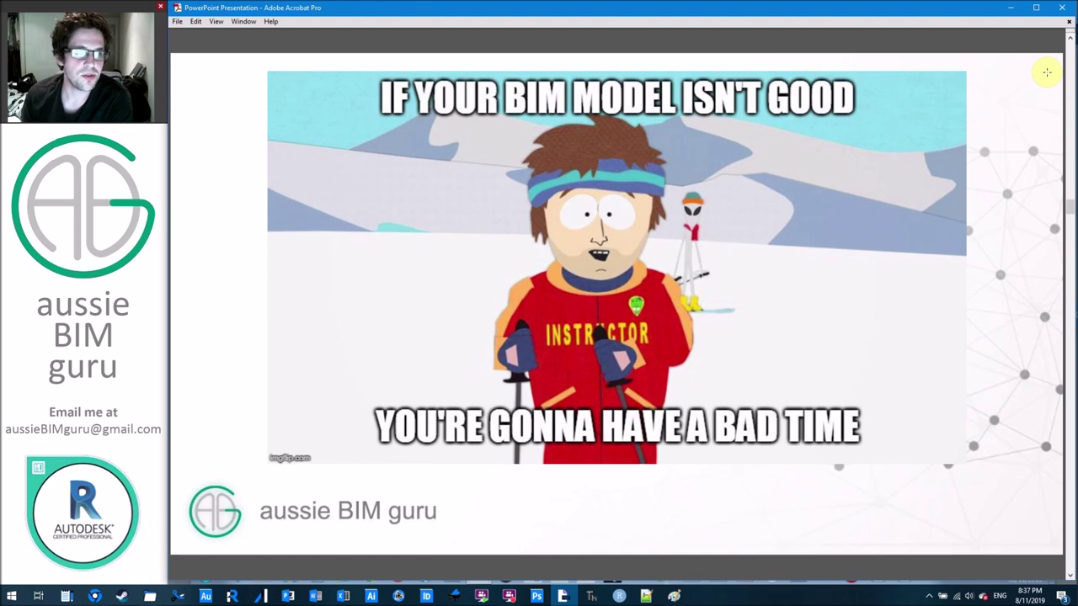
{"action": "key", "text": "Right"}
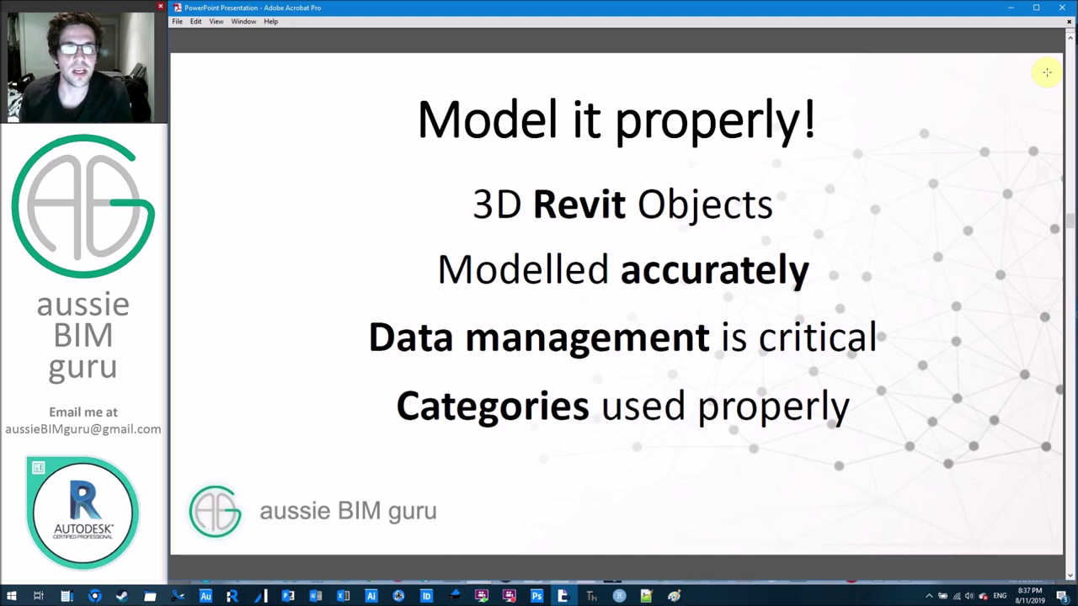
{"action": "key", "text": "Right"}
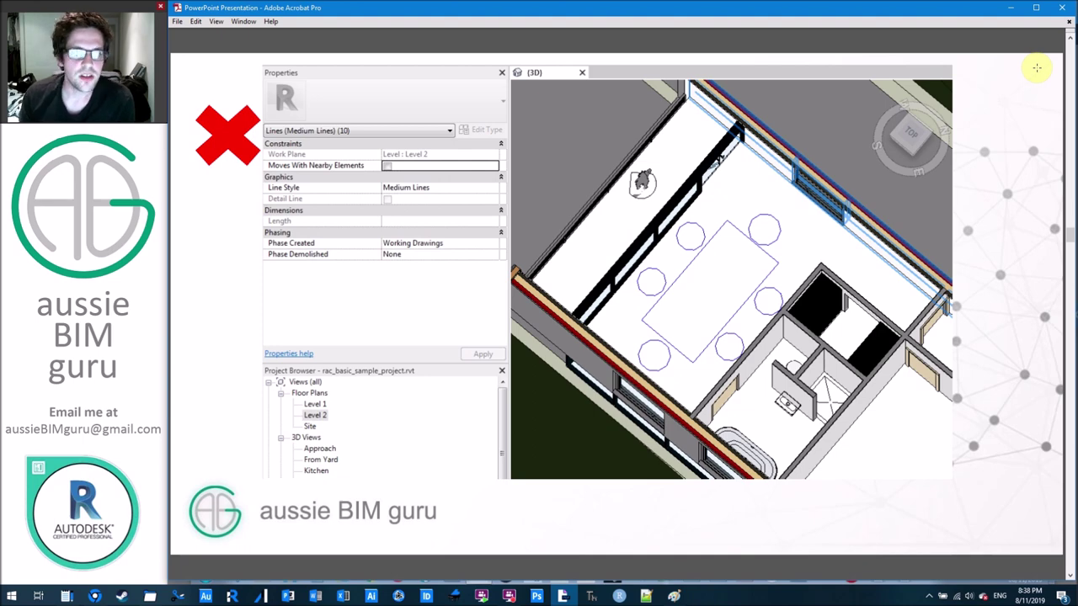
{"action": "key", "text": "Right"}
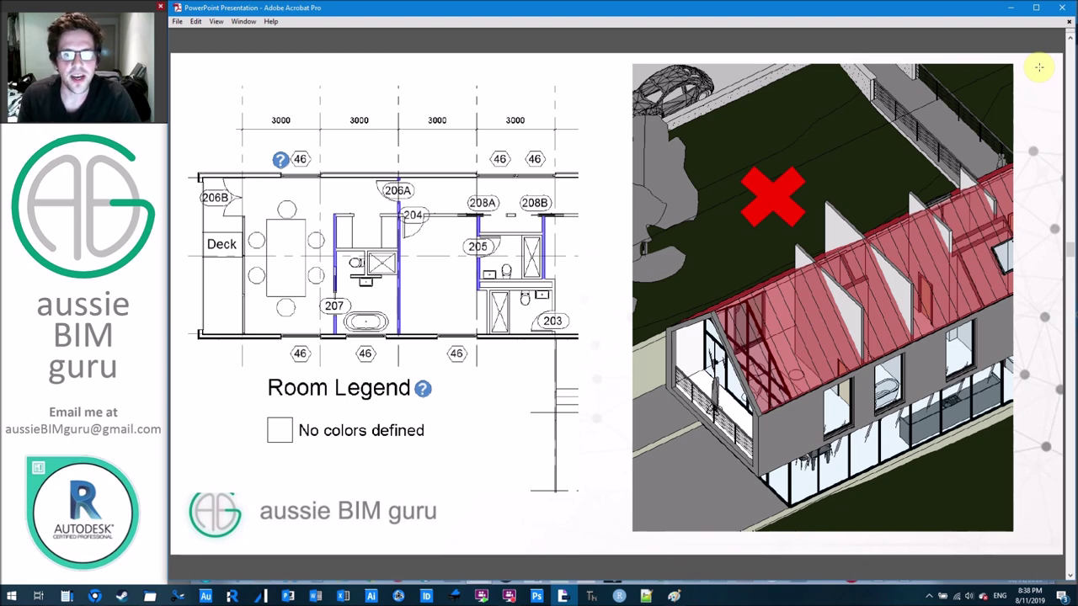
{"action": "key", "text": "Right"}
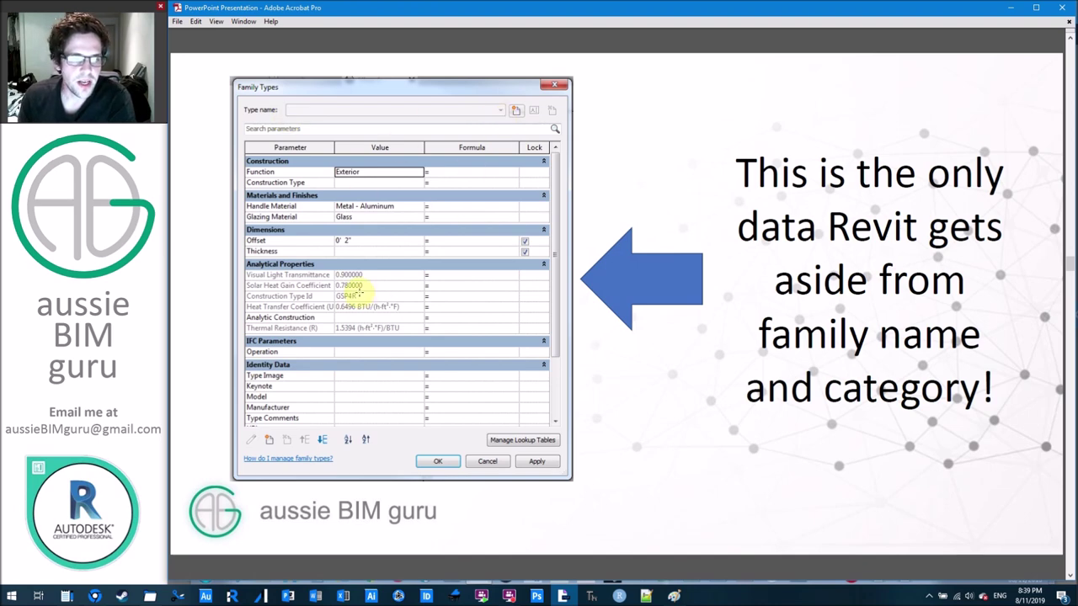
{"action": "key", "text": "Page_Down"}
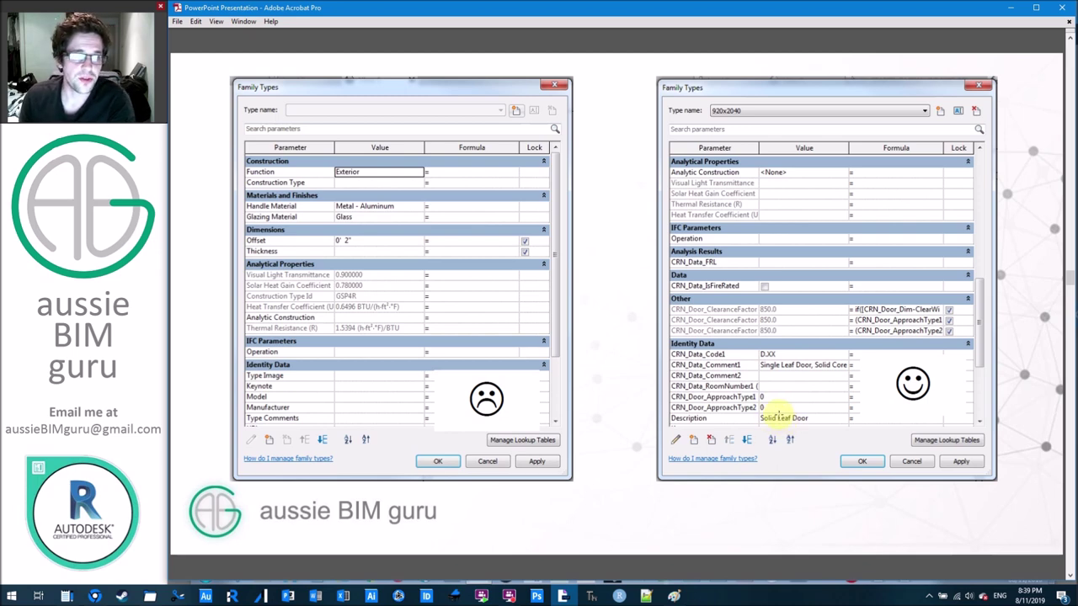
{"action": "key", "text": "Right"}
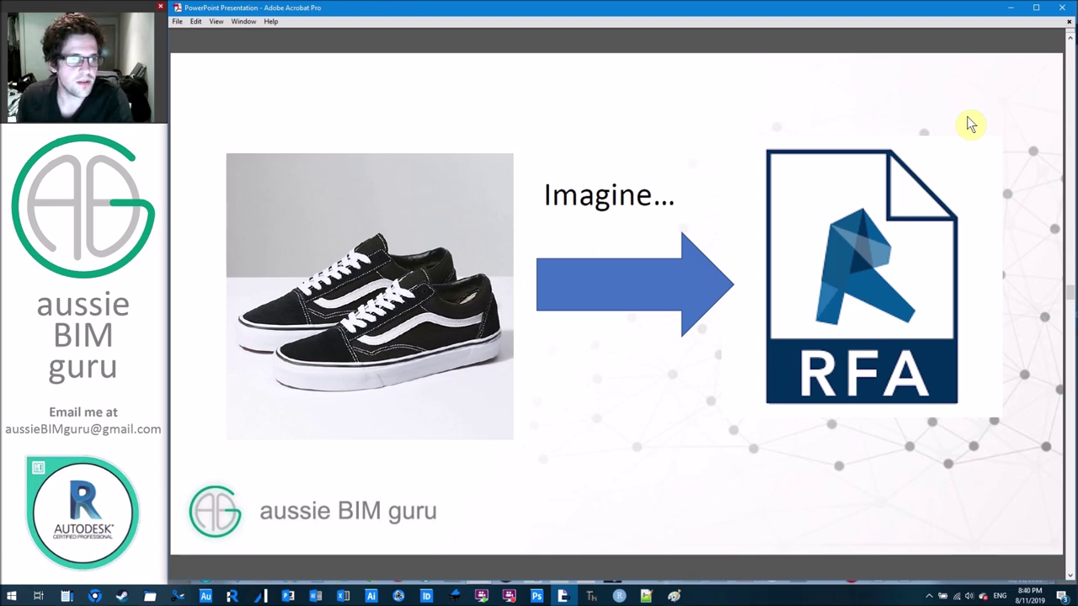
{"action": "key", "text": "Right"}
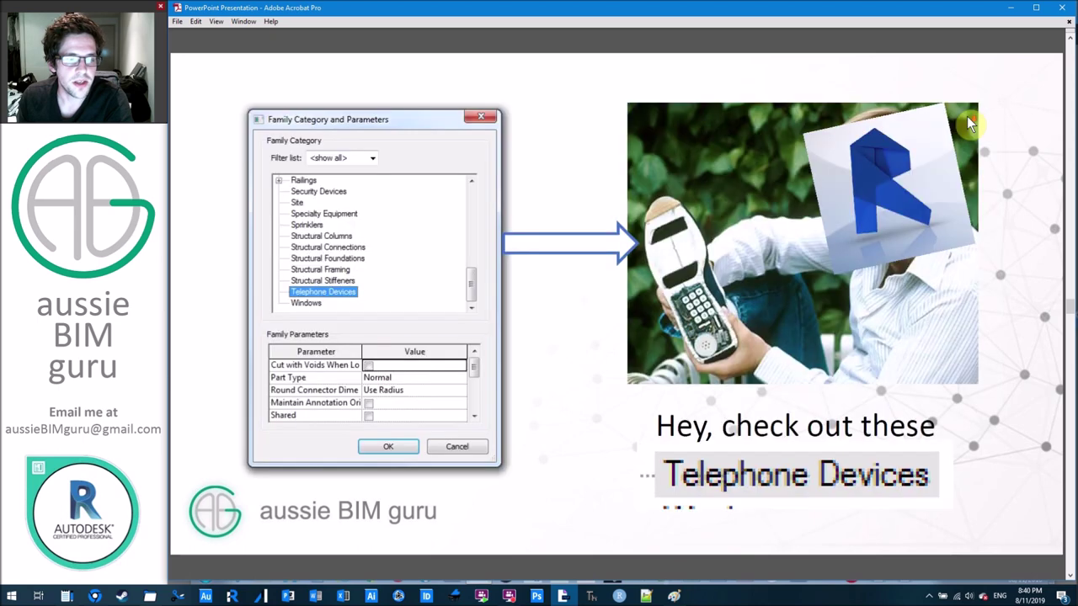
{"action": "left_click", "coordinate": [606, 122]}
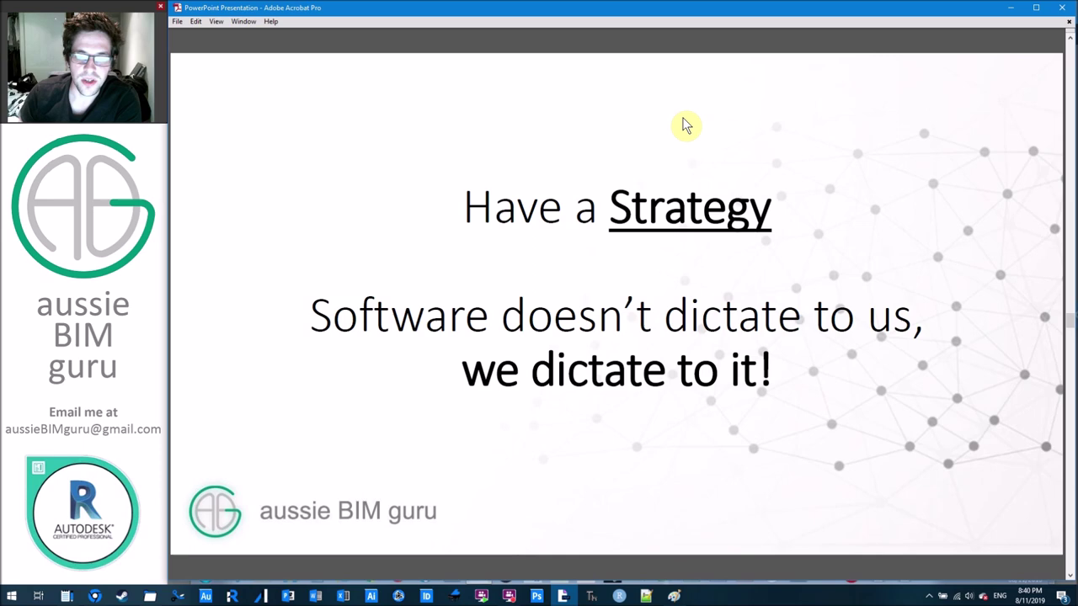
{"action": "left_click", "coordinate": [768, 115]}
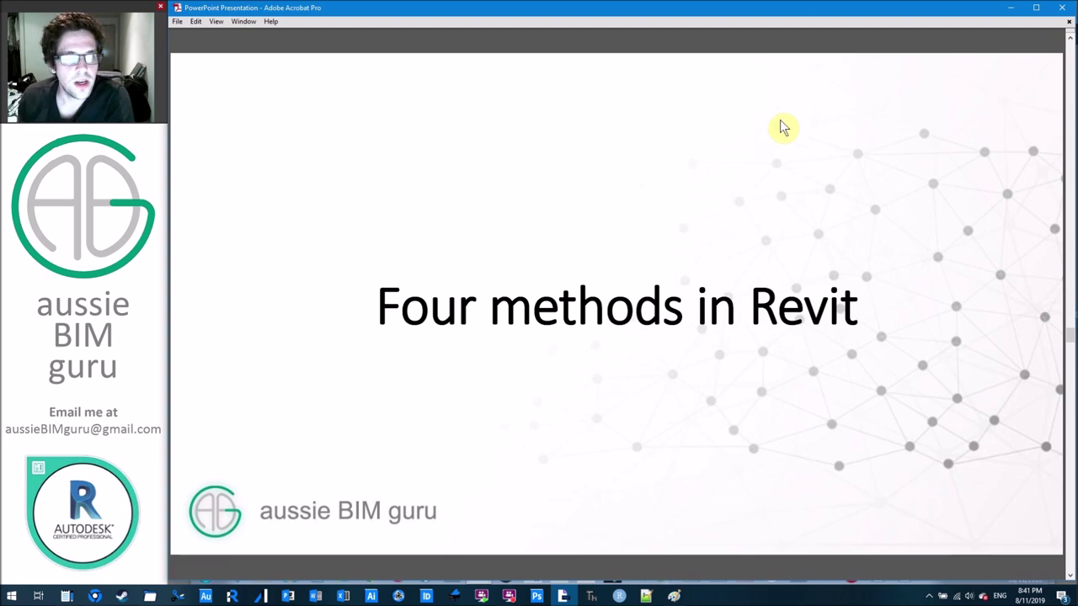
{"action": "left_click", "coordinate": [781, 123]}
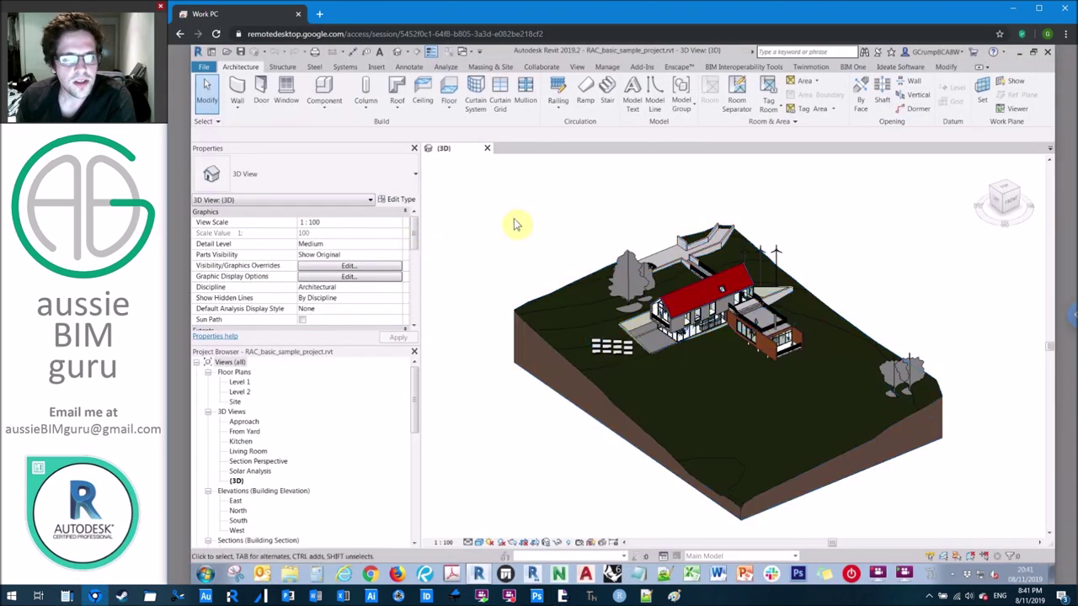
- Create a new building component schedule for the Furniture category, keeping the Learning Content phase
{"action": "left_click", "coordinate": [579, 66]}
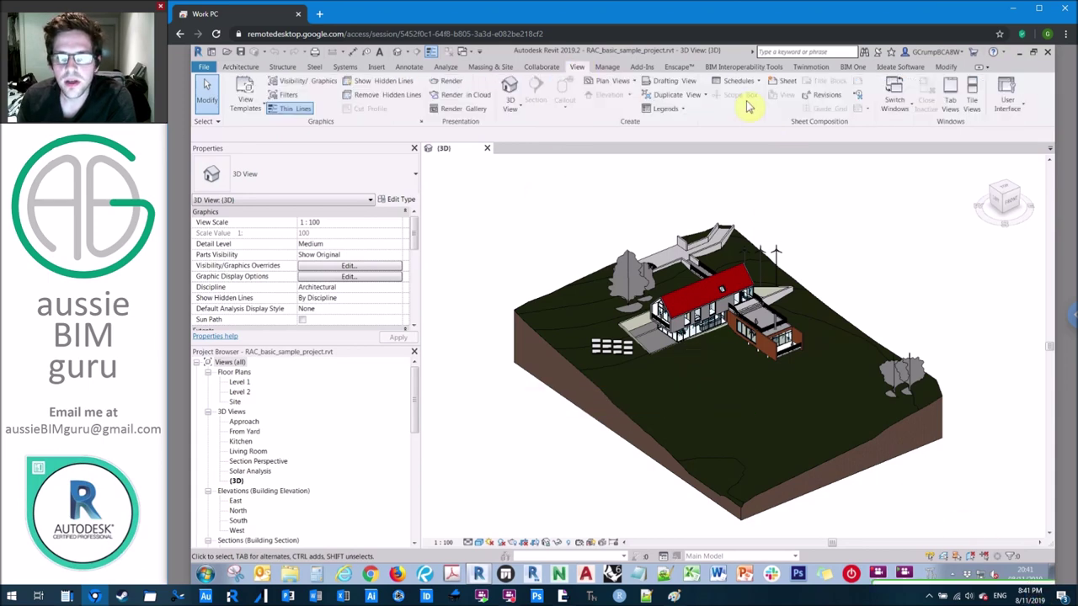
{"action": "left_click", "coordinate": [739, 84]}
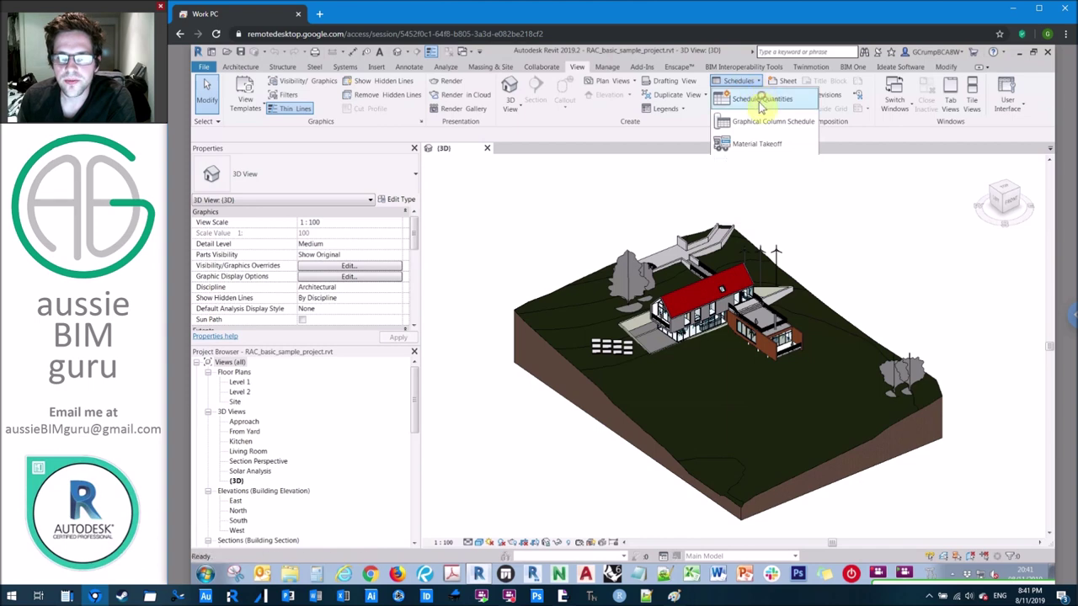
{"action": "left_click", "coordinate": [762, 99]}
{"action": "left_click", "coordinate": [570, 311]}
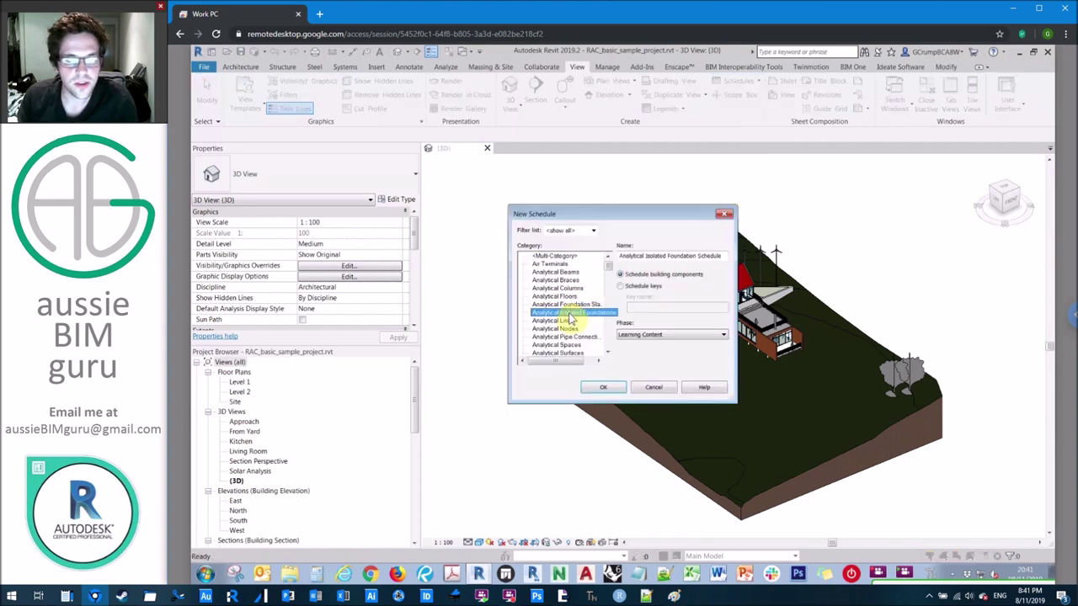
{"action": "key", "text": "f"}
{"action": "scroll", "coordinate": [570, 316], "scroll_direction": "down", "scroll_amount": 2}
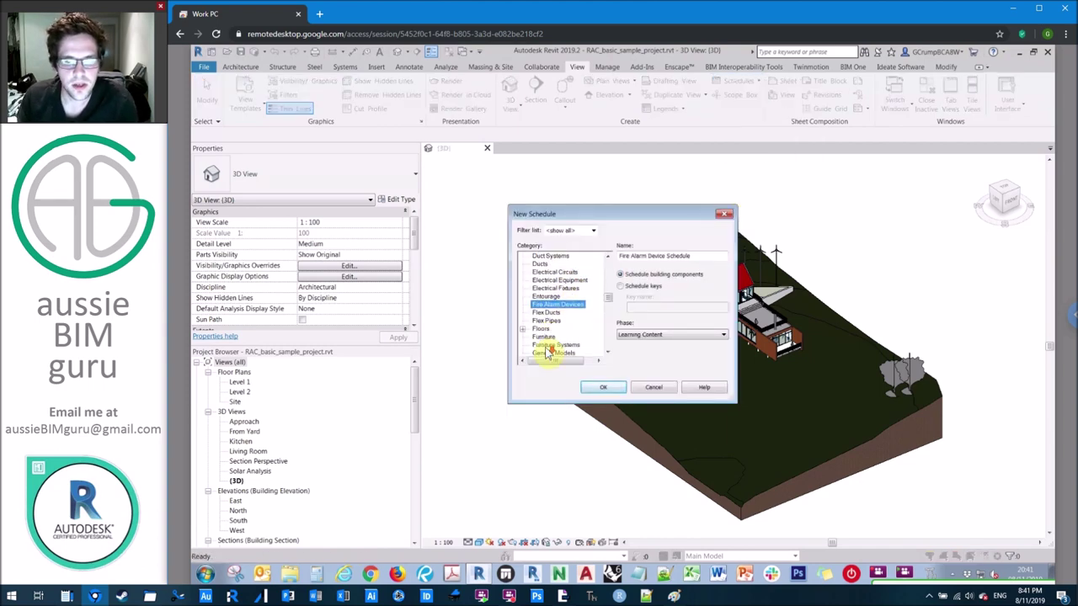
{"action": "left_click", "coordinate": [544, 329]}
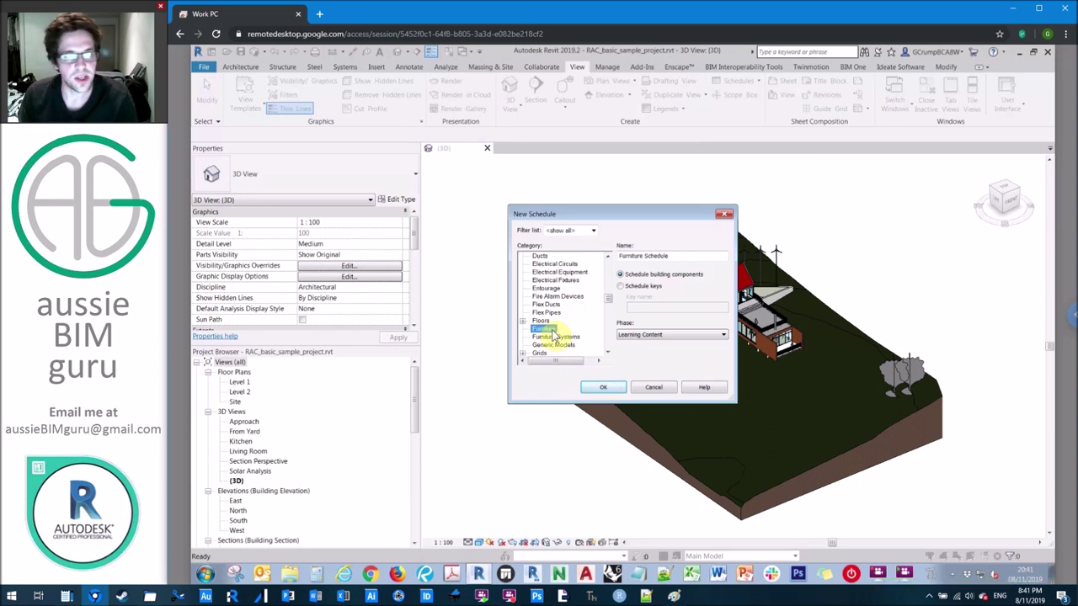
{"action": "left_click", "coordinate": [606, 389]}
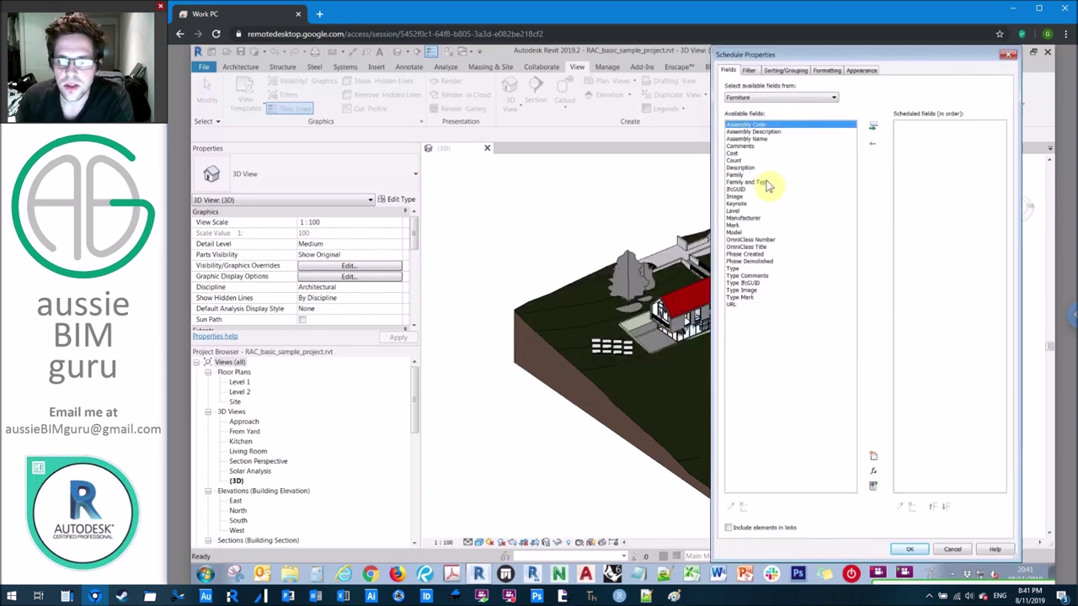
- Add the Family and Type, Count and Cost fields to the furniture schedule, in that order
{"action": "left_click", "coordinate": [745, 182]}
{"action": "left_click", "coordinate": [876, 126]}
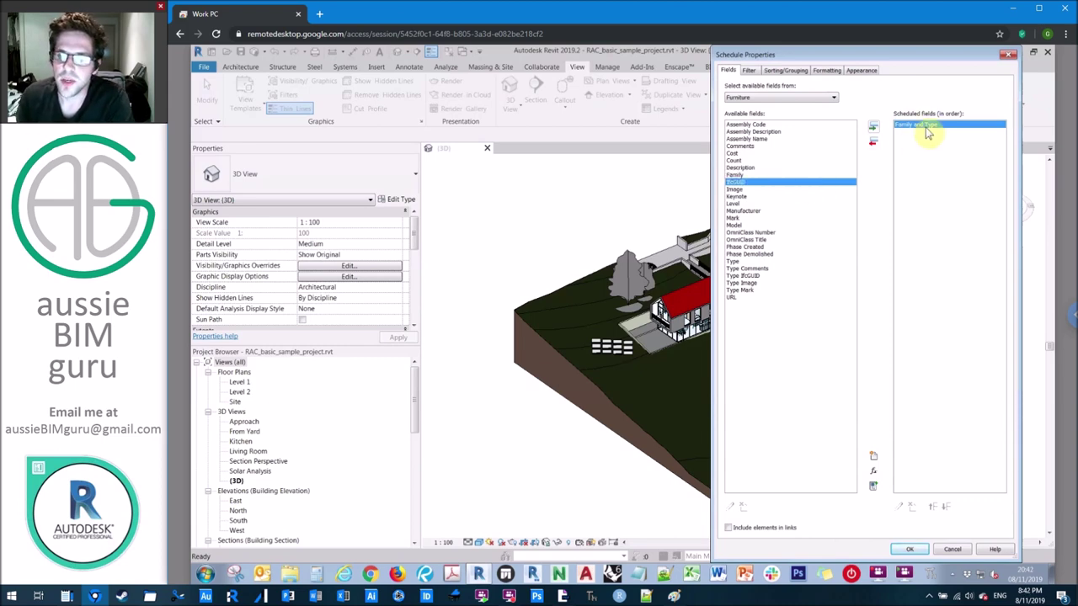
{"action": "left_click", "coordinate": [745, 160]}
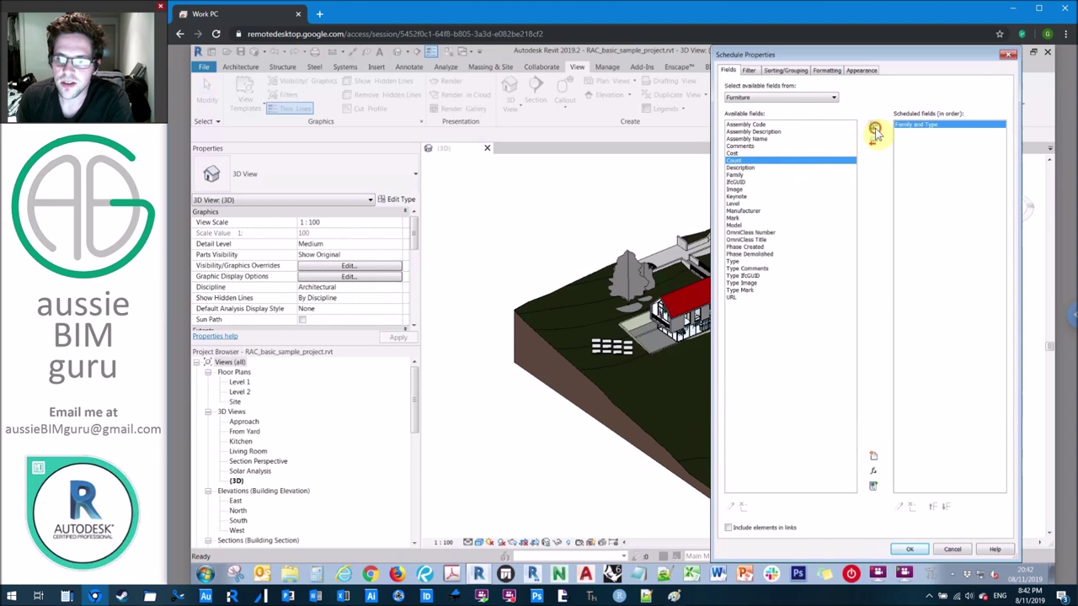
{"action": "left_click", "coordinate": [875, 129]}
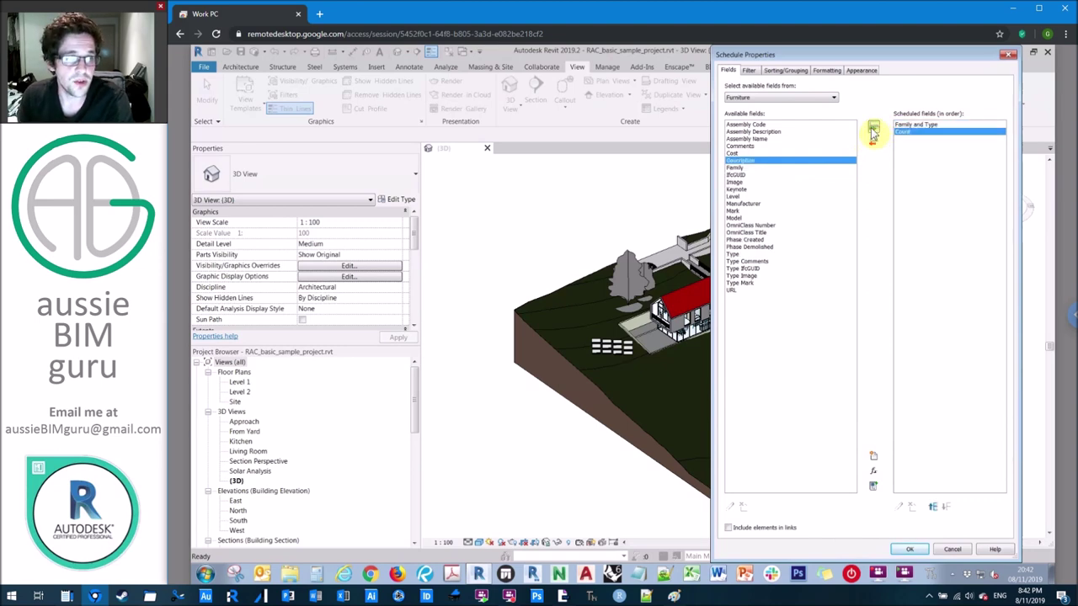
{"action": "left_click", "coordinate": [758, 153]}
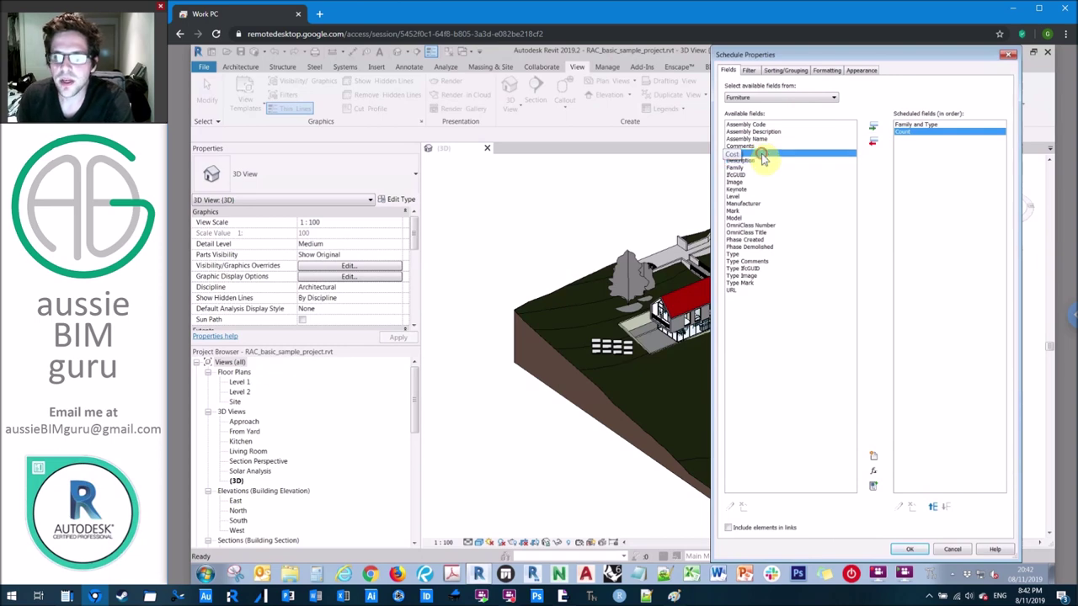
{"action": "left_click", "coordinate": [874, 129]}
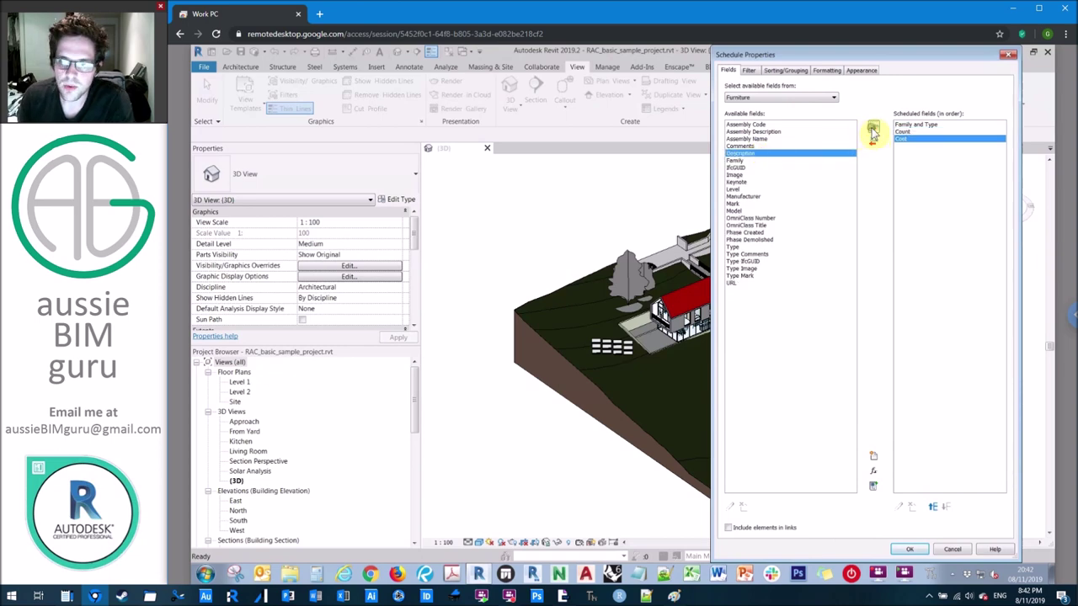
- Sort the furniture schedule by Family and Type in ascending order and generate it
{"action": "left_click", "coordinate": [785, 71]}
{"action": "left_click", "coordinate": [804, 89]}
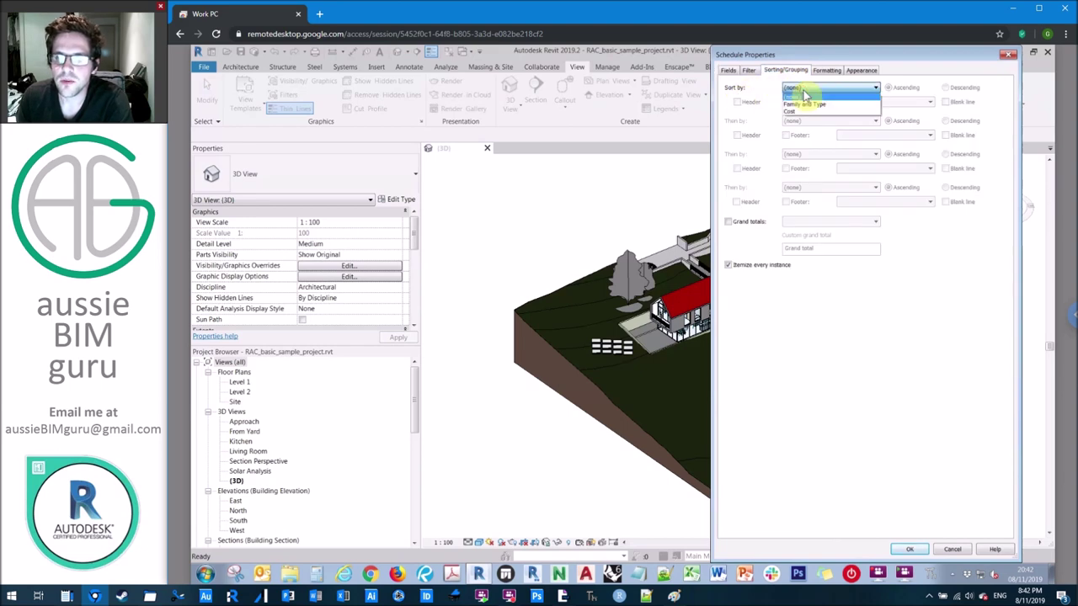
{"action": "left_click", "coordinate": [804, 104]}
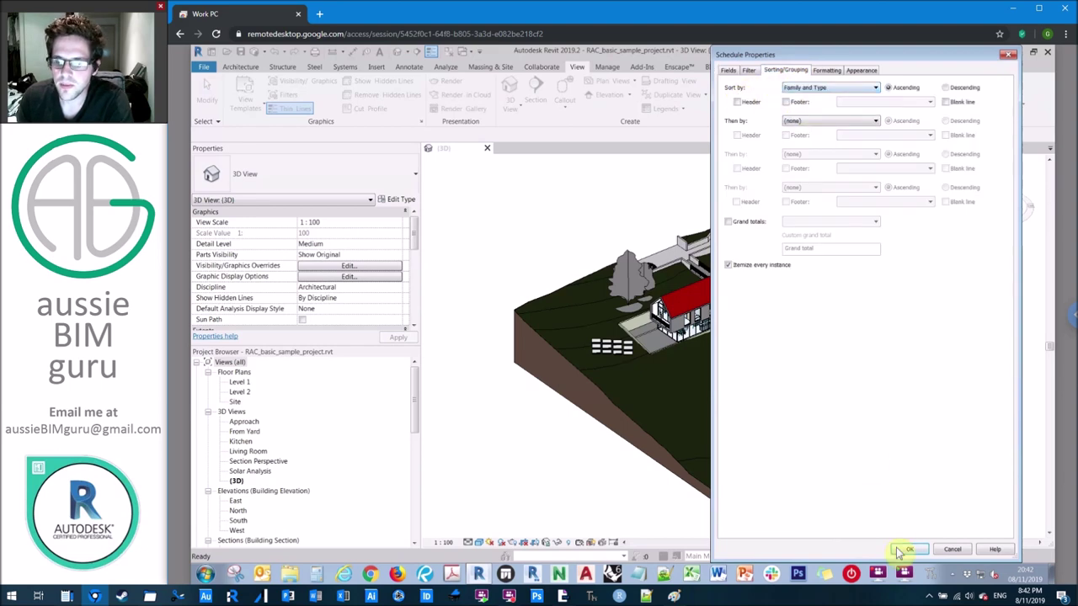
{"action": "left_click", "coordinate": [905, 549]}
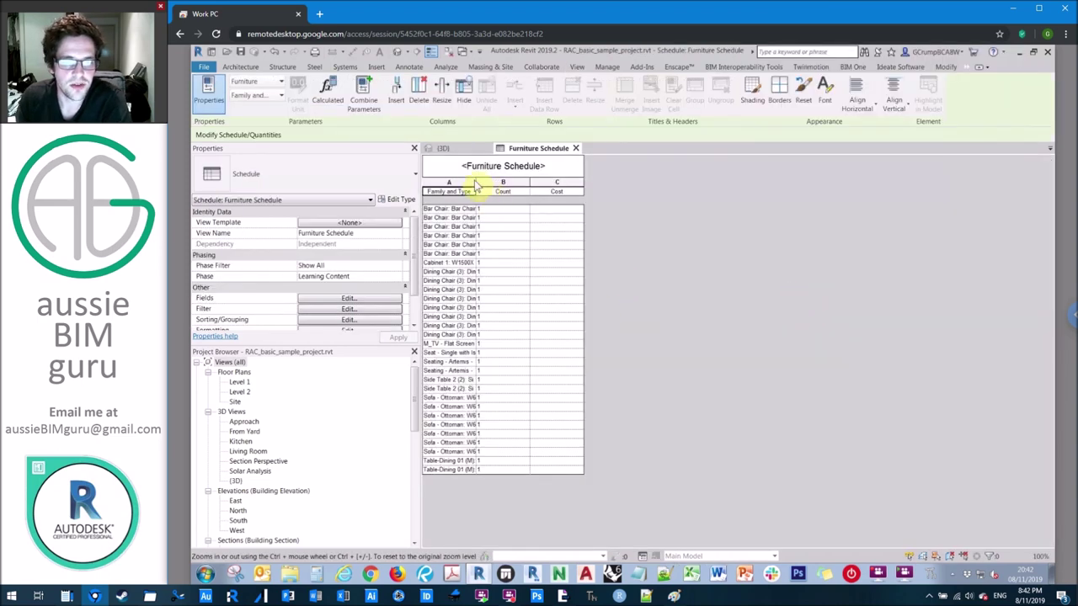
- Widen the Family and Type column of the furniture schedule so the full names fit
{"action": "left_click_drag", "start_coordinate": [471, 182], "coordinate": [544, 181]}
{"action": "left_click_drag", "start_coordinate": [477, 181], "coordinate": [562, 182]}
{"action": "left_click", "coordinate": [579, 221]}
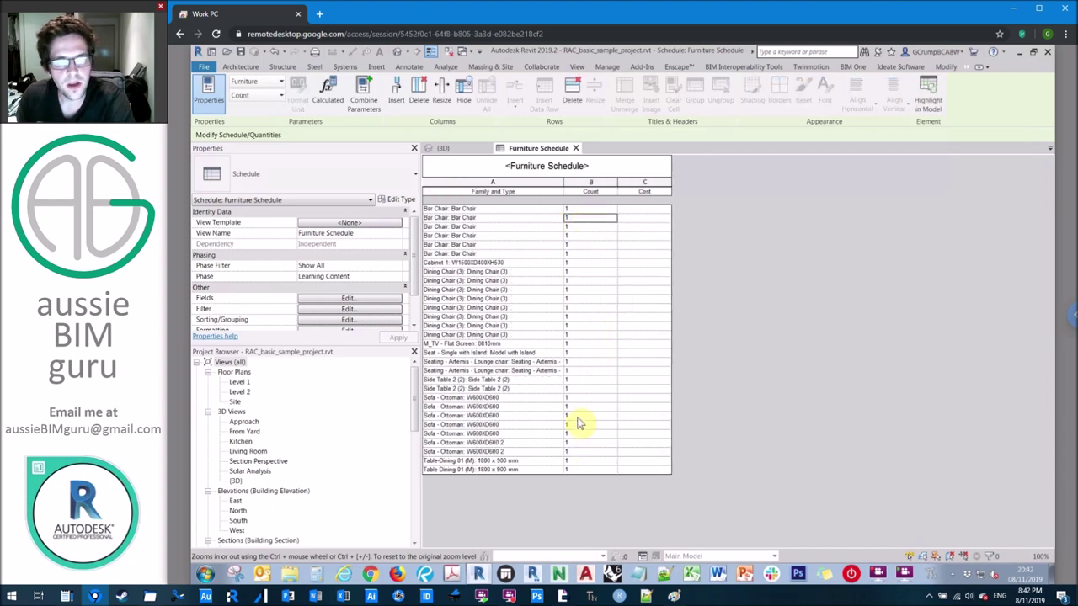
- Turn off itemizing every instance so the furniture schedule groups identical types into single rows
{"action": "left_click", "coordinate": [378, 300]}
{"action": "left_click", "coordinate": [788, 72]}
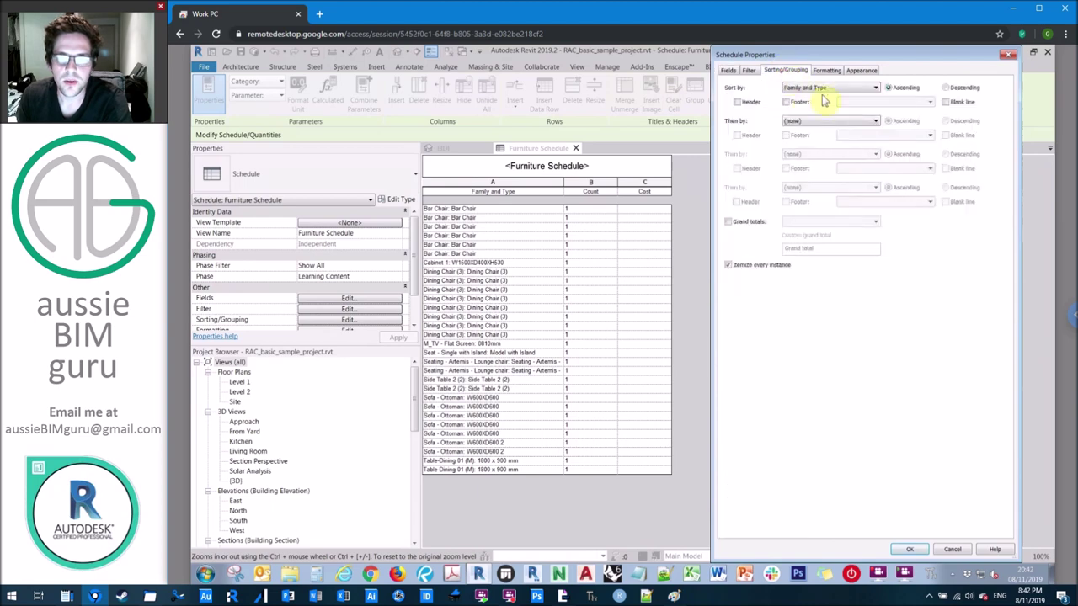
{"action": "left_click", "coordinate": [745, 268]}
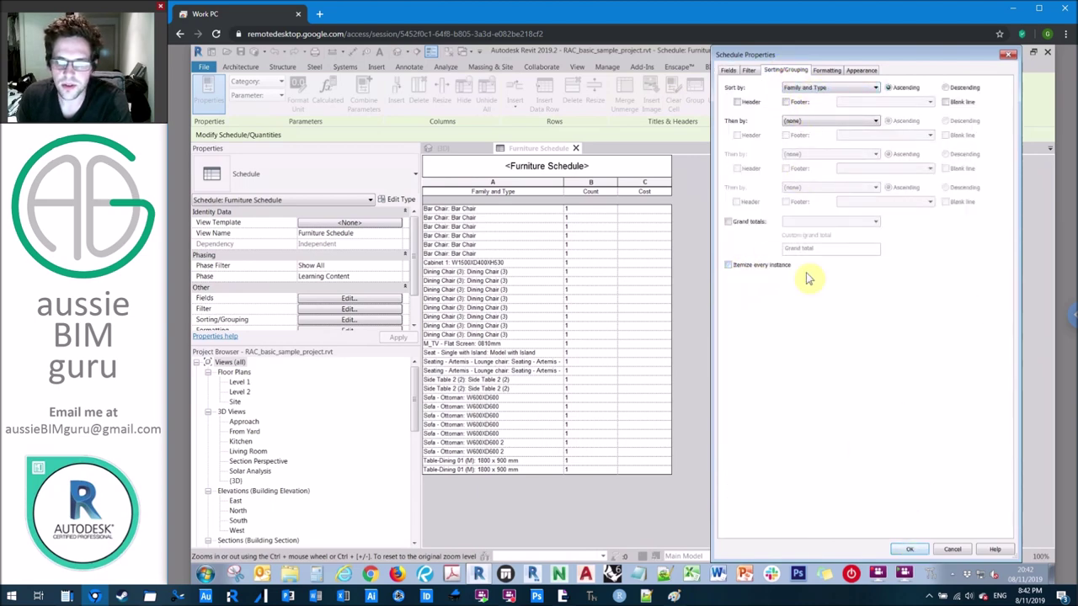
{"action": "left_click", "coordinate": [904, 551]}
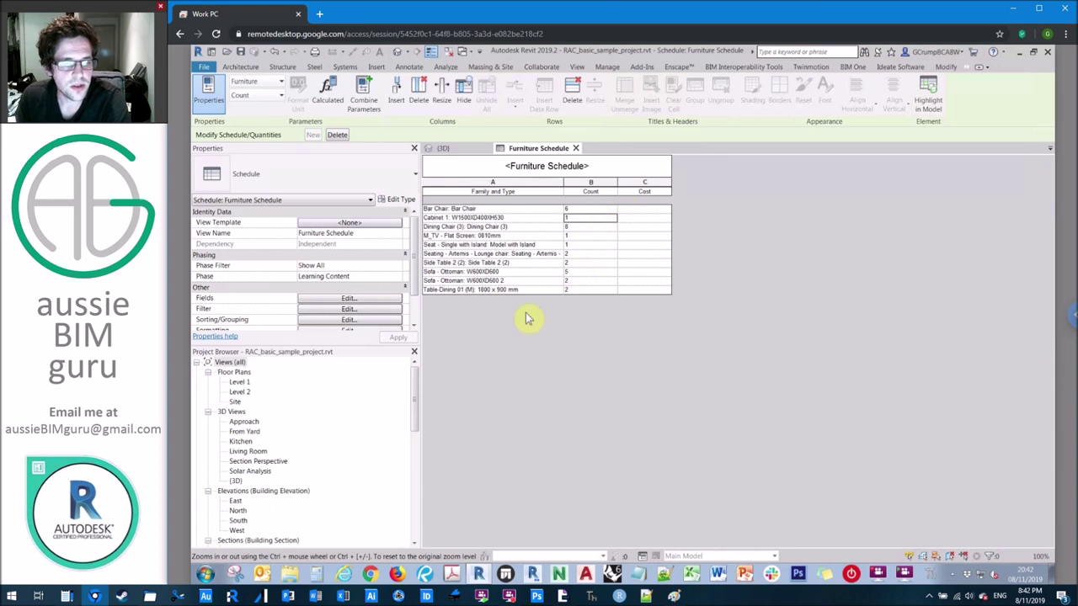
- Locate the Furniture families in the project browser and select the Bar Chair type under the Bar Chair family
{"action": "left_click", "coordinate": [352, 425]}
{"action": "scroll", "coordinate": [354, 424], "scroll_direction": "down", "scroll_amount": 5}
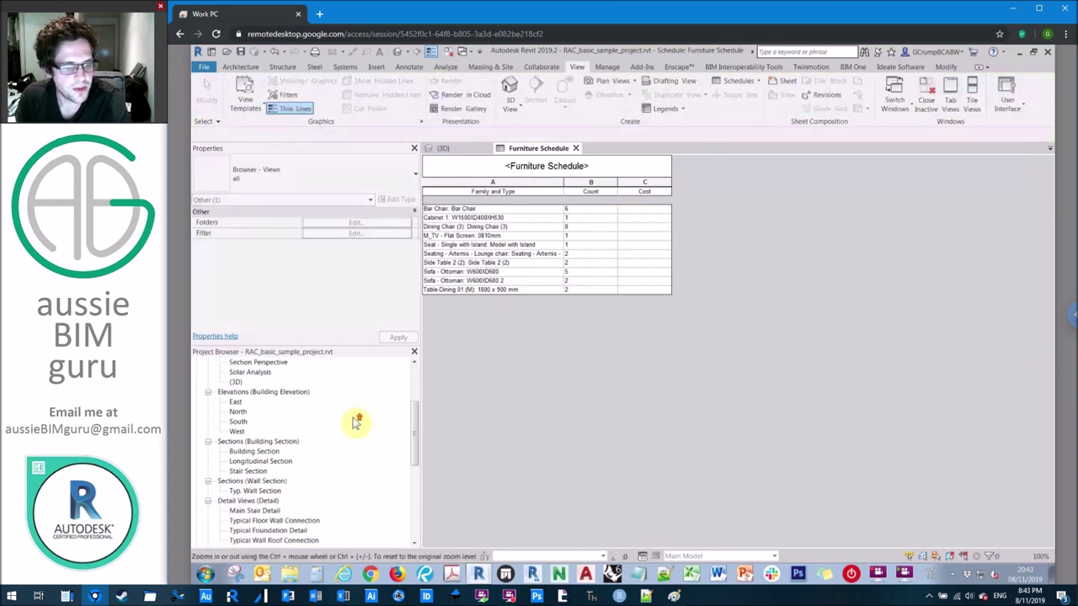
{"action": "scroll", "coordinate": [356, 421], "scroll_direction": "down", "scroll_amount": 5}
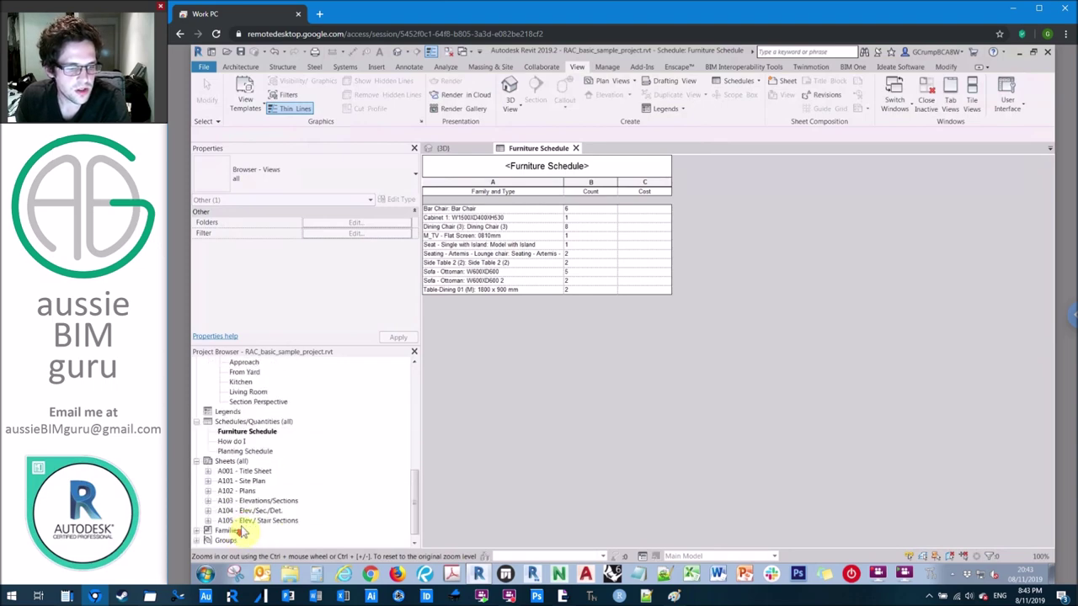
{"action": "double_click", "coordinate": [227, 520]}
{"action": "scroll", "coordinate": [281, 469], "scroll_direction": "down", "scroll_amount": 2}
{"action": "left_click", "coordinate": [233, 500]}
{"action": "double_click", "coordinate": [233, 500]}
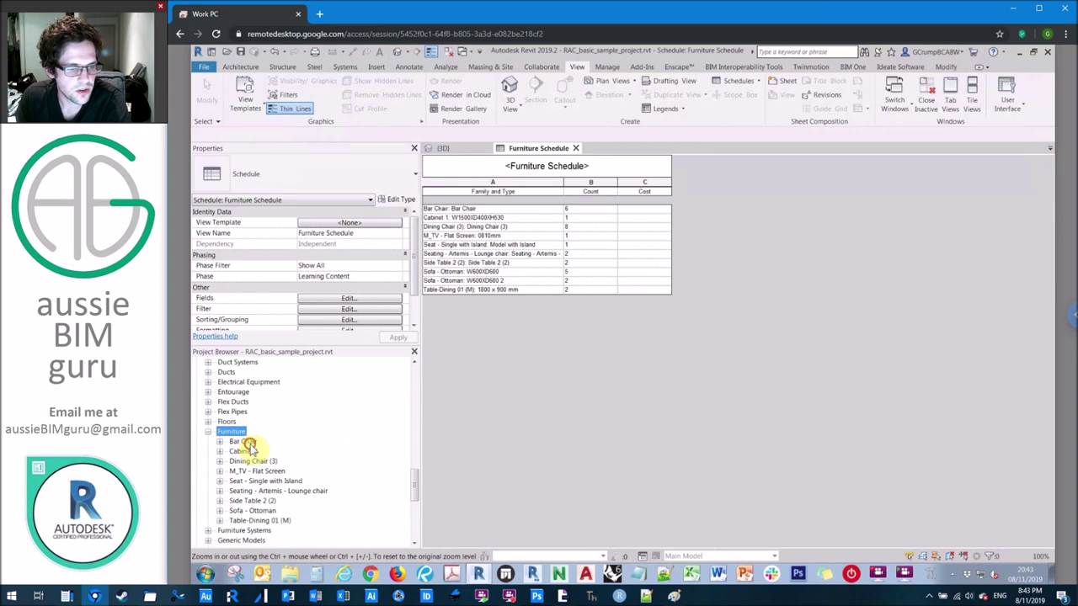
{"action": "left_click", "coordinate": [250, 445]}
{"action": "double_click", "coordinate": [249, 443]}
{"action": "left_click", "coordinate": [254, 452]}
- Set the Cost type parameter of the Bar Chair type to 120 in its type properties
{"action": "right_click", "coordinate": [254, 454]}
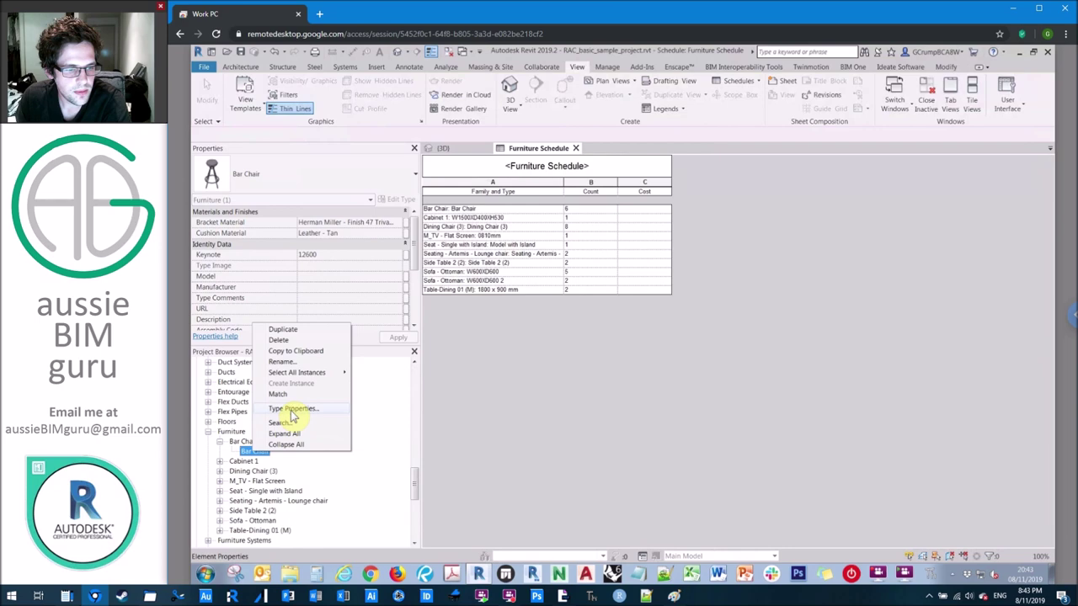
{"action": "left_click", "coordinate": [292, 410]}
{"action": "scroll", "coordinate": [738, 313], "scroll_direction": "down", "scroll_amount": 2}
{"action": "left_click", "coordinate": [549, 336]}
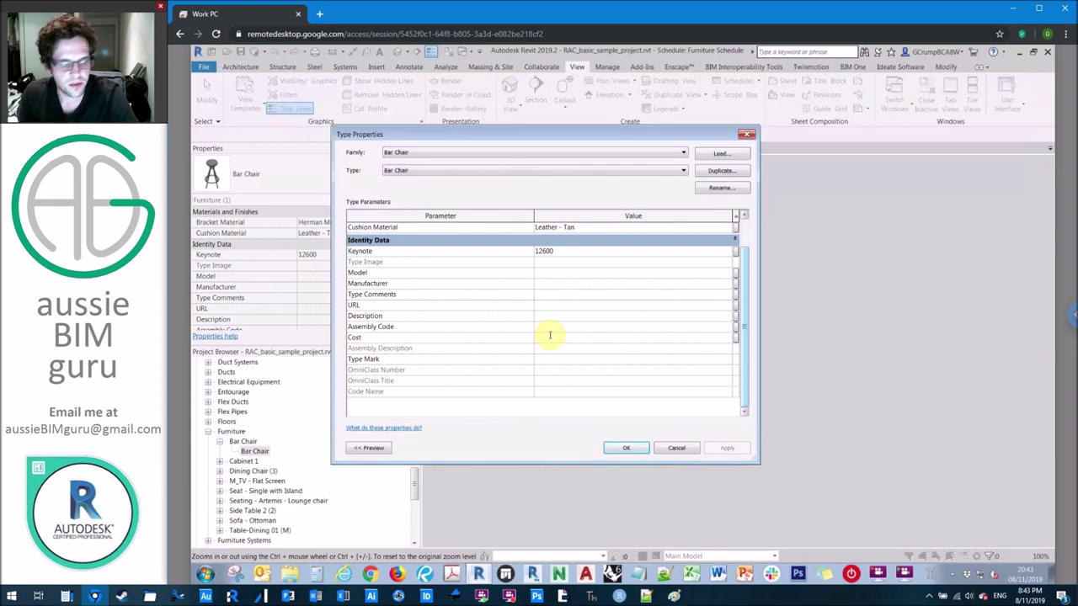
{"action": "type", "text": "120"}
{"action": "left_click", "coordinate": [549, 317]}
{"action": "left_click", "coordinate": [630, 446]}
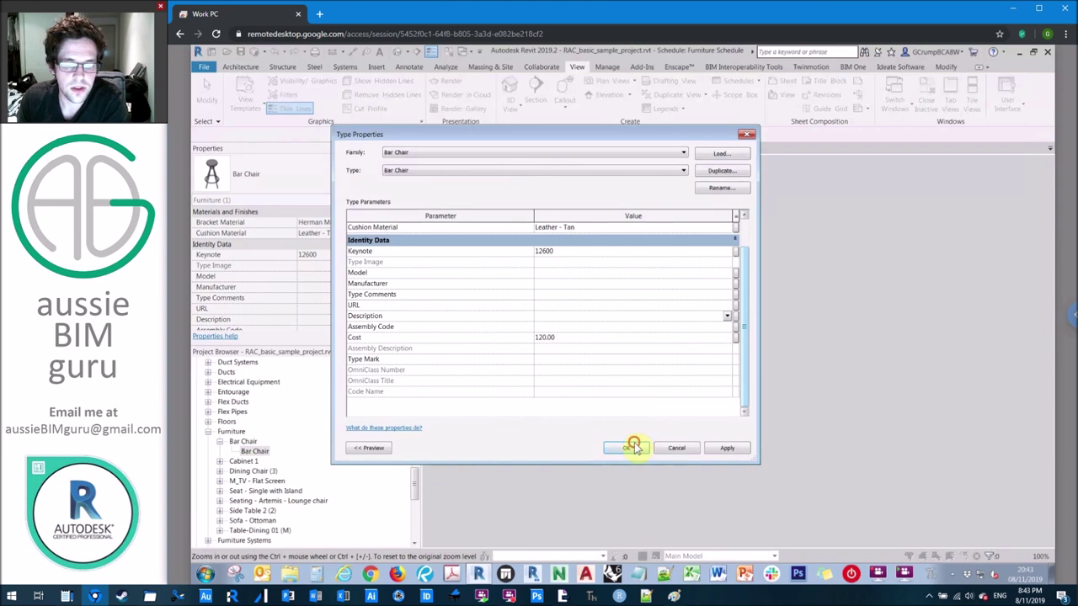
- Enter a cost of 500 for Cabinet 1 directly in the furniture schedule and apply it to the type
{"action": "left_click", "coordinate": [581, 217]}
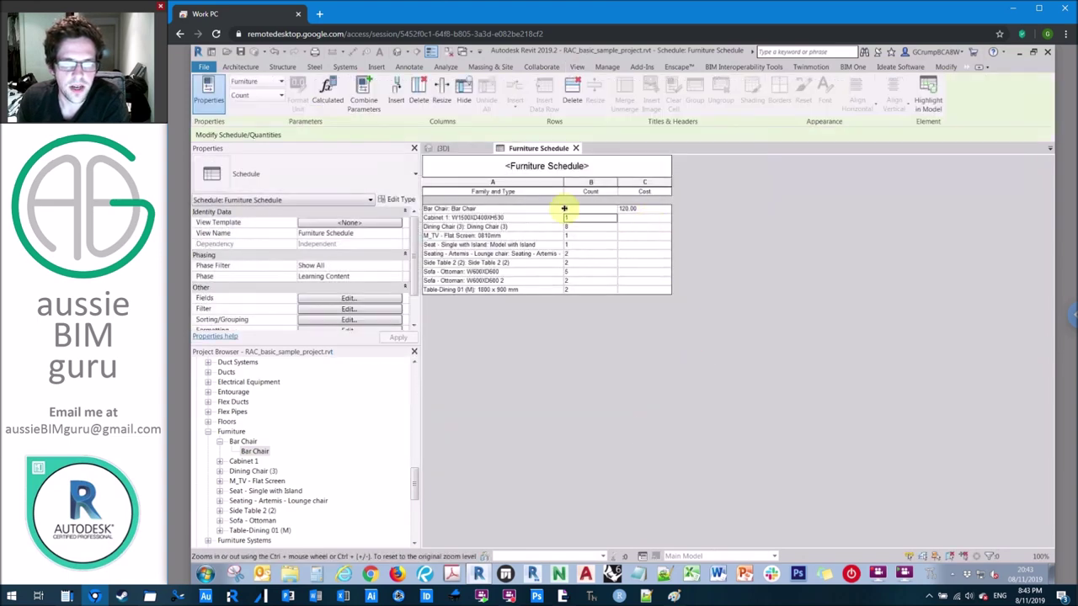
{"action": "left_click", "coordinate": [627, 218]}
{"action": "type", "text": "500"}
{"action": "key", "text": "Return"}
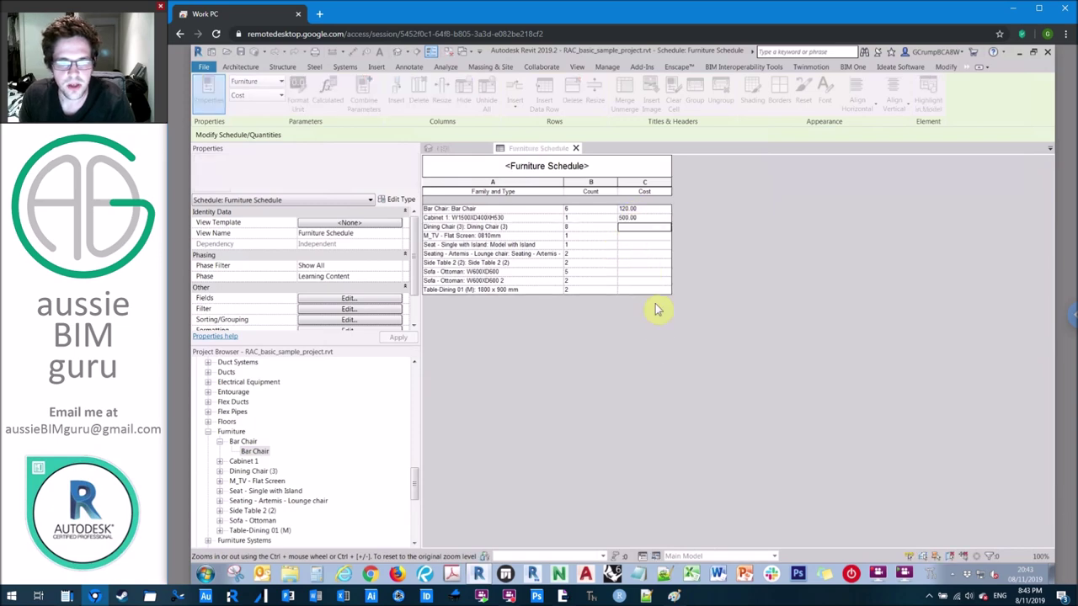
- Set the schedule cost of Dining Chair (3) to 300 and of the M_TV - Flat Screen to 600, applying both to their types
{"action": "left_click", "coordinate": [633, 229]}
{"action": "type", "text": "300"}
{"action": "key", "text": "Return"}
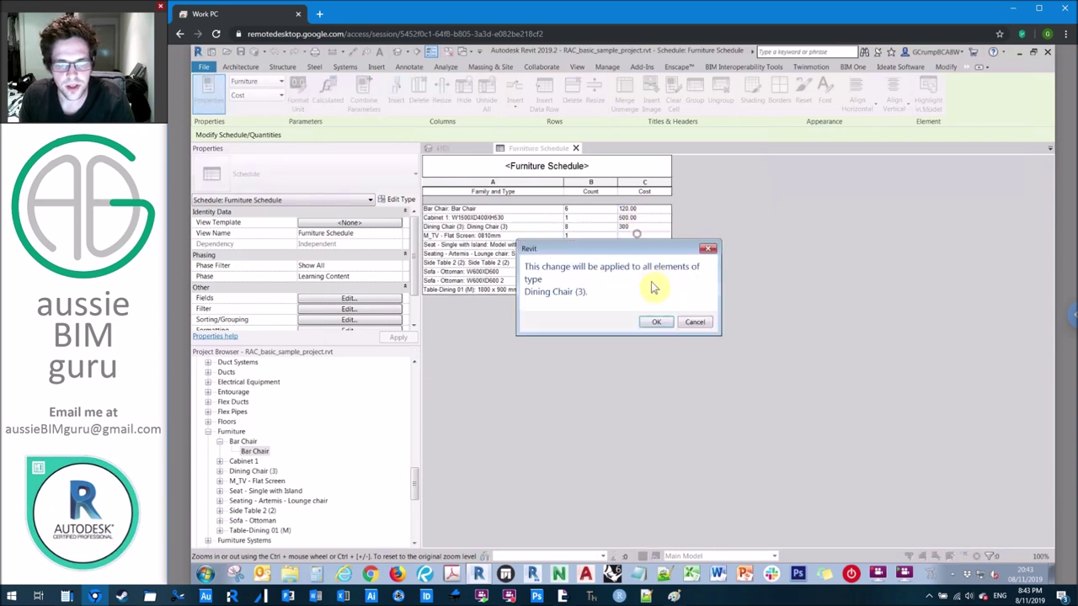
{"action": "left_click", "coordinate": [657, 322]}
{"action": "type", "text": "600"}
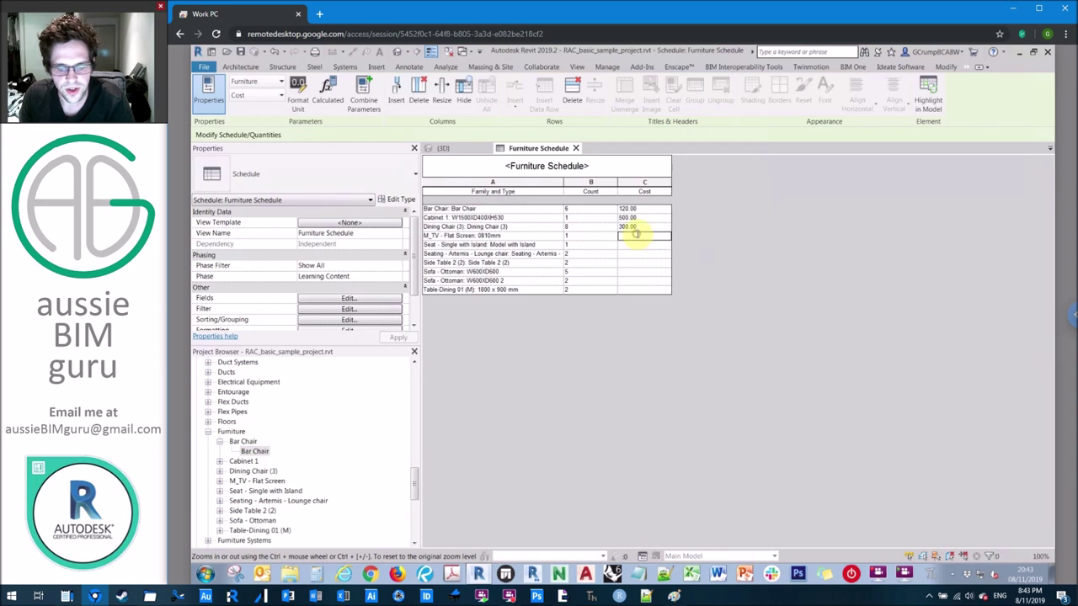
{"action": "key", "text": "Return"}
{"action": "left_click", "coordinate": [656, 323]}
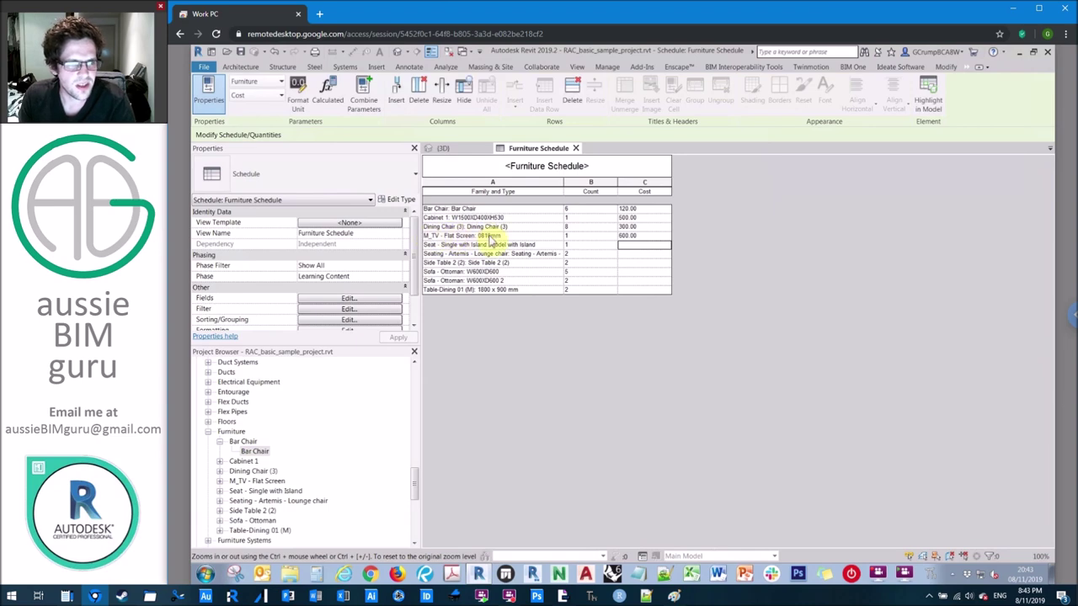
- Set the schedule cost of Seat - Single with Island to 200 and of the Seating - Artemis - Lounge chair to 600
{"action": "left_click", "coordinate": [631, 245]}
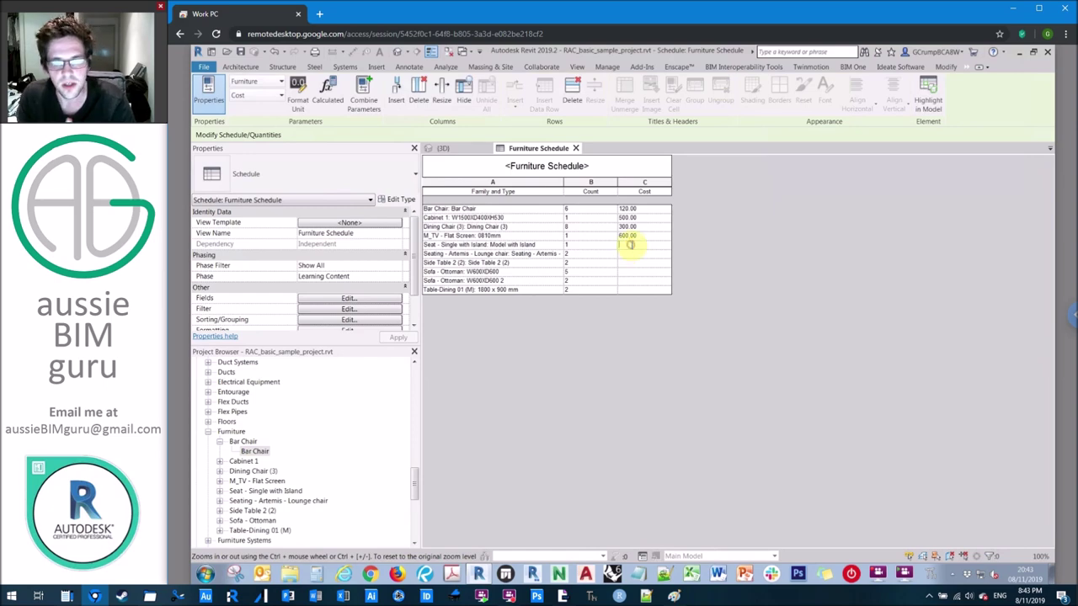
{"action": "left_click", "coordinate": [638, 209]}
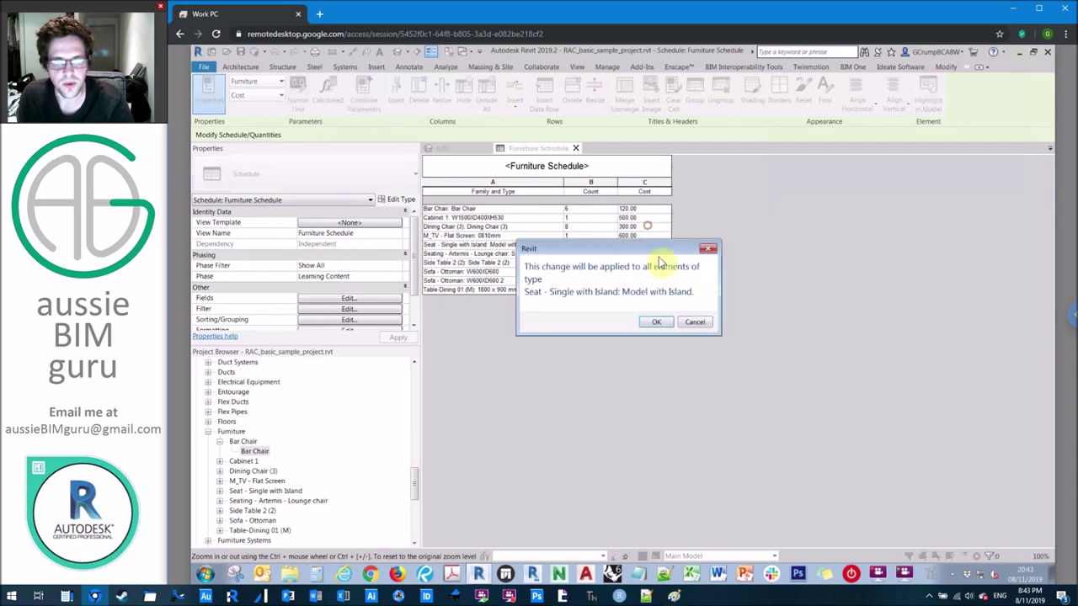
{"action": "key", "text": "Return"}
{"action": "left_click", "coordinate": [637, 253]}
{"action": "type", "text": "600"}
{"action": "left_click", "coordinate": [638, 240]}
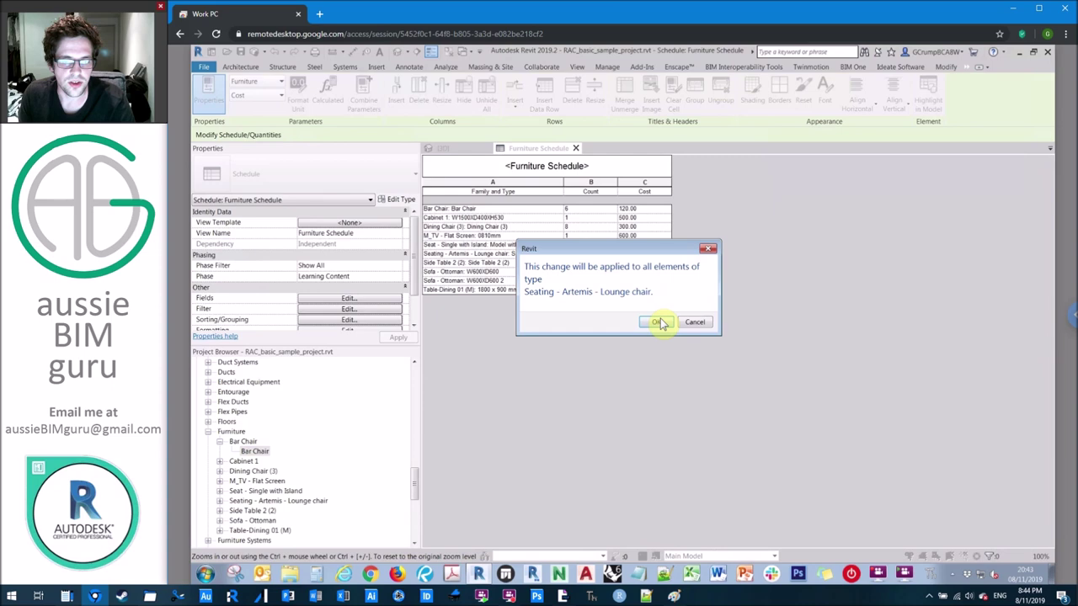
{"action": "left_click", "coordinate": [658, 323]}
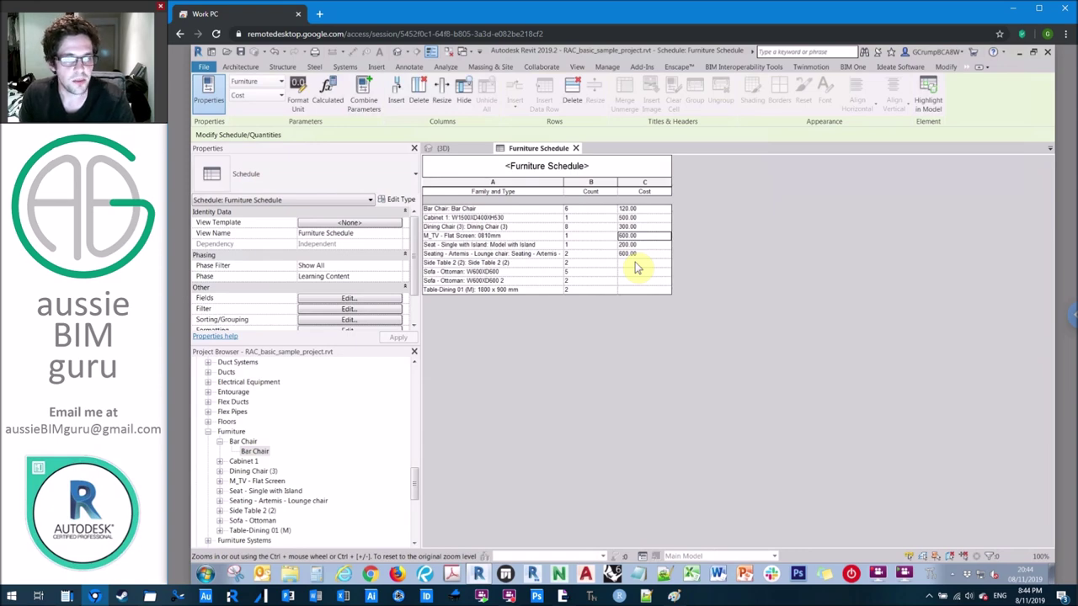
- Set the schedule cost of Side Table 2 (2) to 700 and of Sofa - Ottoman W600XD600 to 800
{"action": "left_click", "coordinate": [636, 262]}
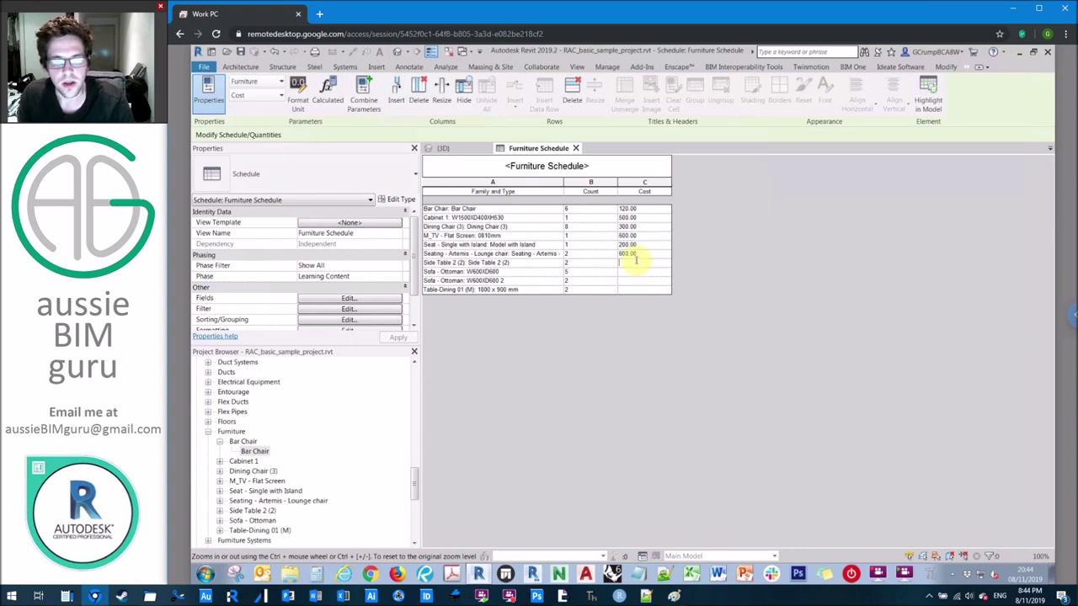
{"action": "type", "text": "700"}
{"action": "key", "text": "Return"}
{"action": "left_click", "coordinate": [652, 325]}
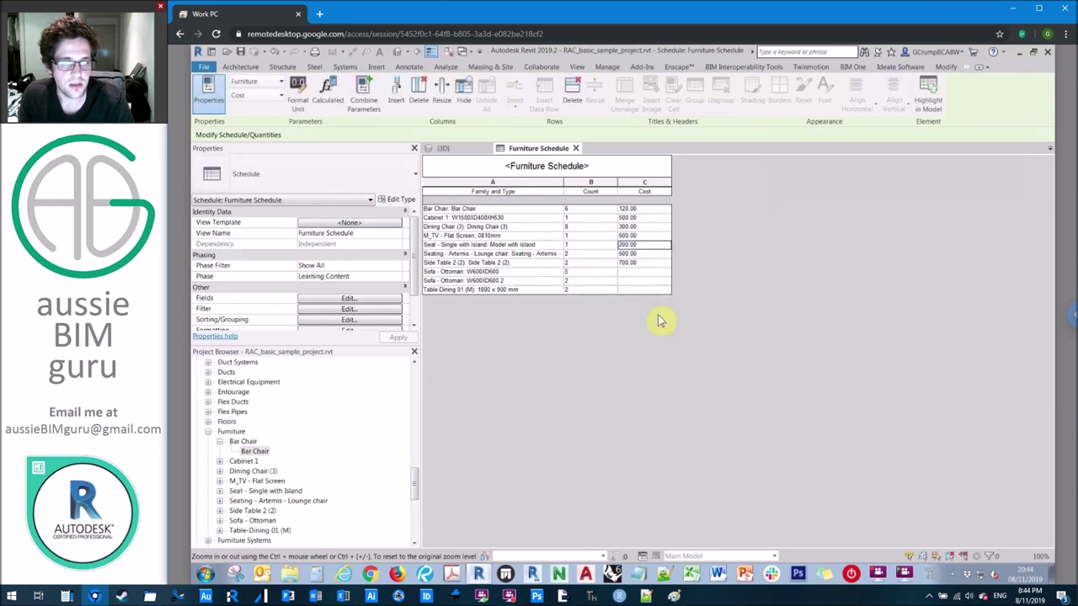
{"action": "left_click", "coordinate": [632, 271]}
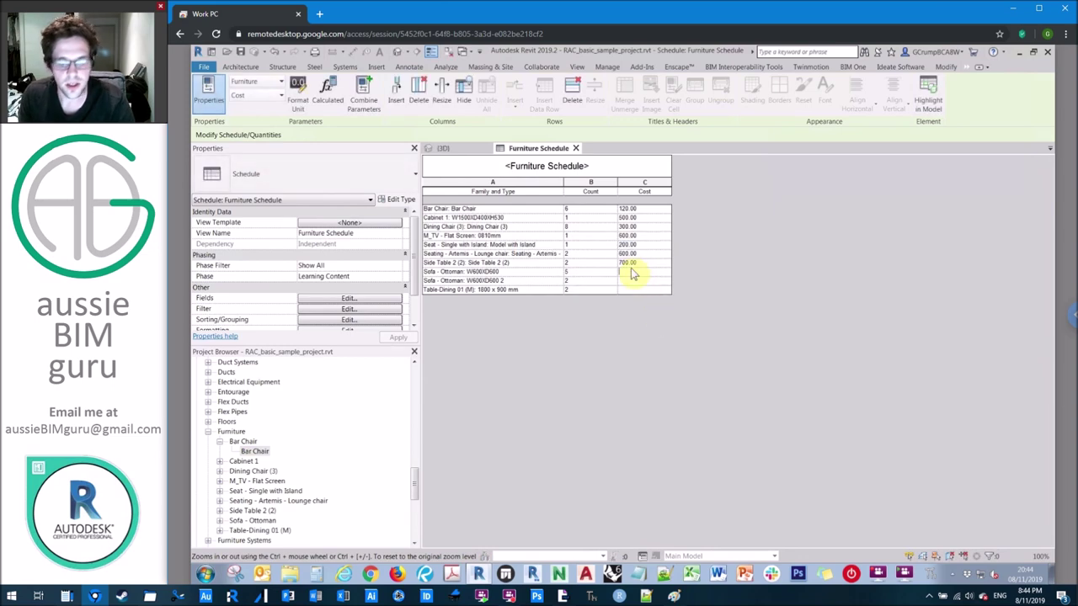
{"action": "type", "text": "800"}
{"action": "key", "text": "Return"}
{"action": "left_click", "coordinate": [652, 325]}
- Set the schedule costs of Table-Dining 01 (M) and Sofa - Ottoman W600XD600 2 to 800 each
{"action": "left_click", "coordinate": [645, 290]}
{"action": "type", "text": "800"}
{"action": "key", "text": "Return"}
{"action": "left_click", "coordinate": [653, 318]}
{"action": "left_click", "coordinate": [639, 281]}
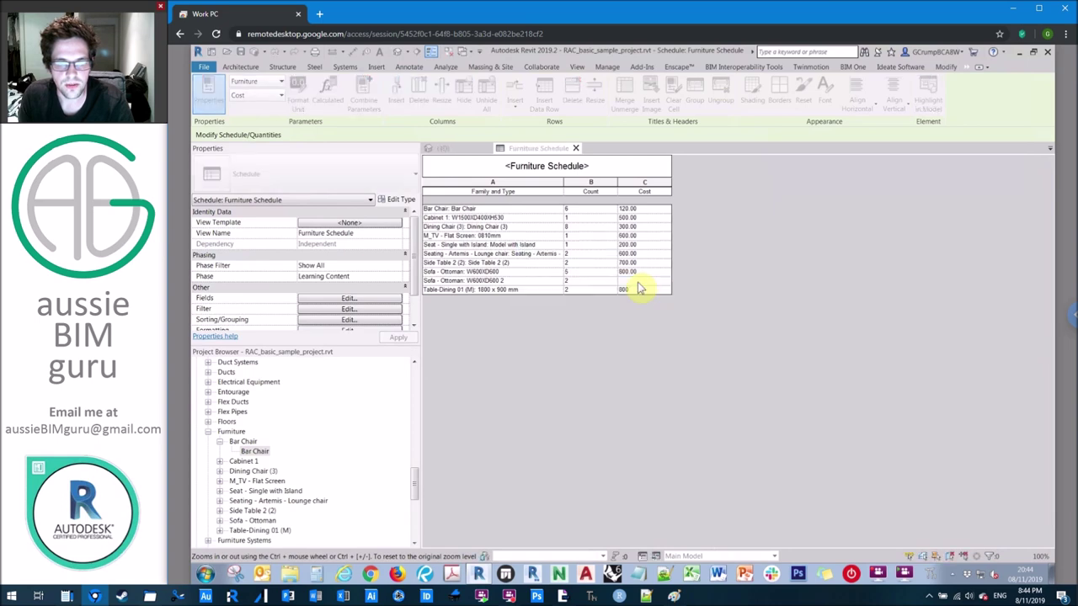
{"action": "type", "text": "800"}
{"action": "key", "text": "Return"}
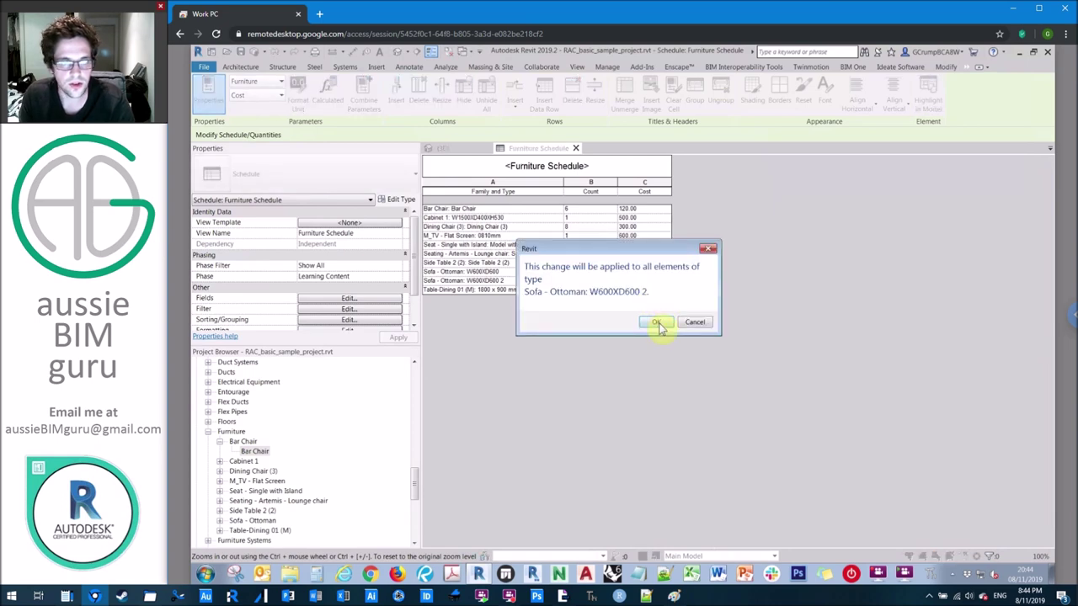
{"action": "left_click", "coordinate": [658, 321]}
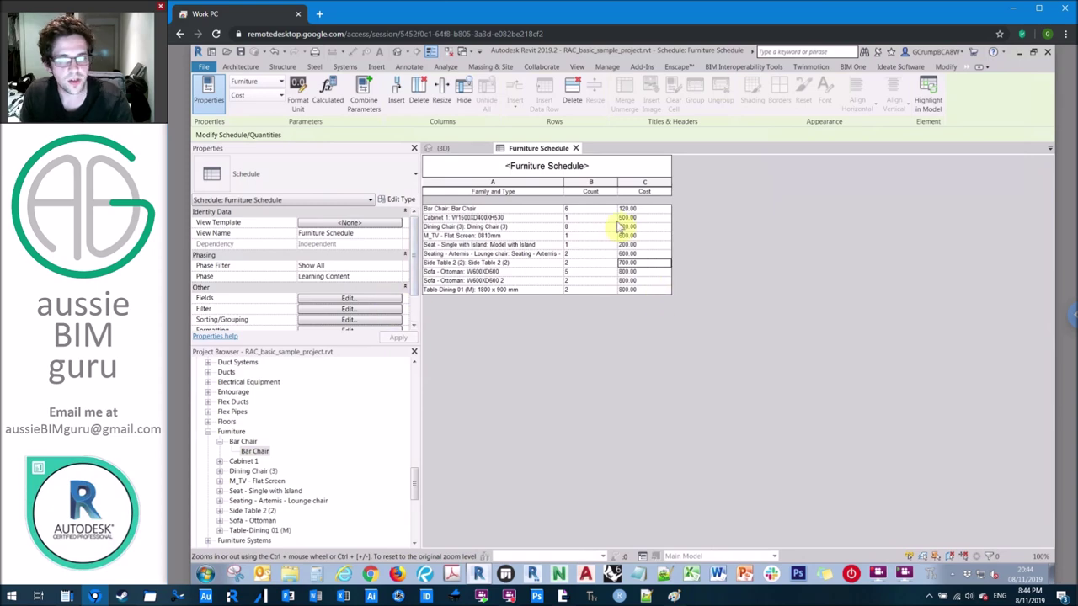
- Try formatting the Cost field of the furniture schedule with the Calculate totals option
{"action": "left_click", "coordinate": [378, 300]}
{"action": "left_click", "coordinate": [827, 71]}
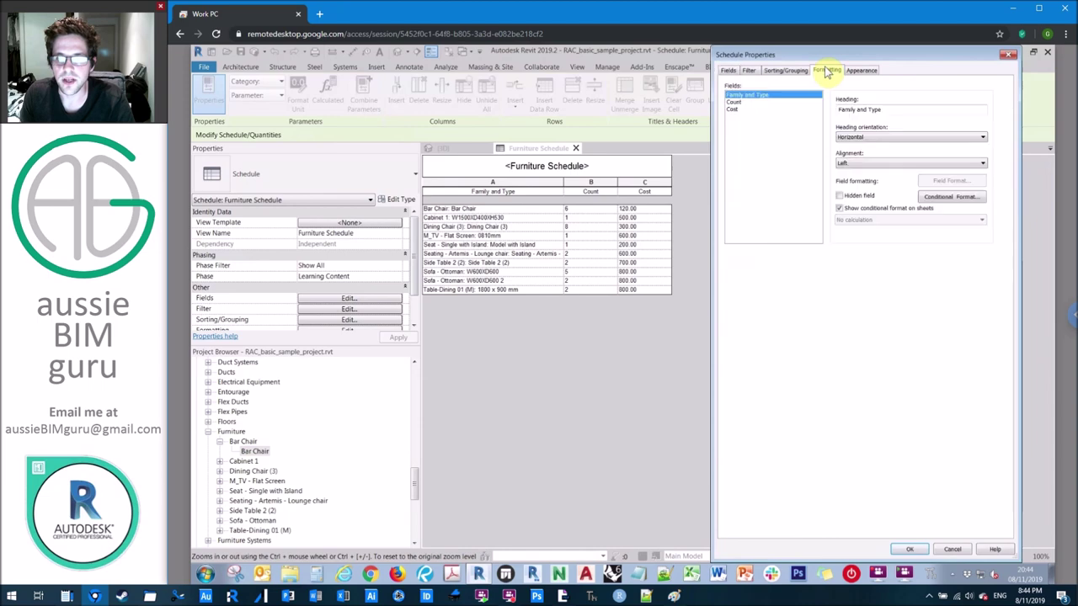
{"action": "left_click", "coordinate": [738, 110]}
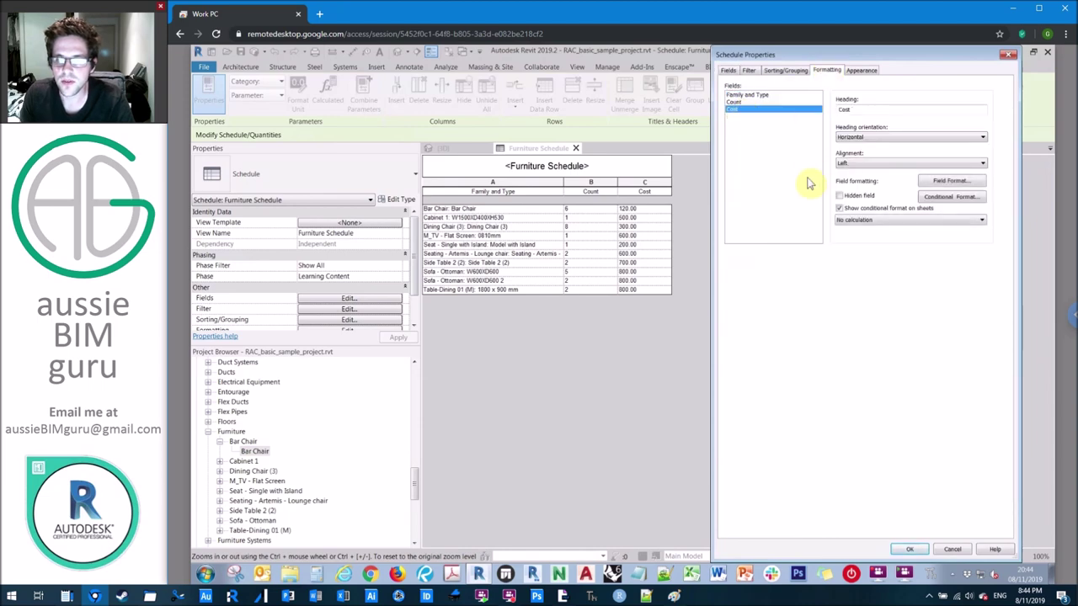
{"action": "left_click", "coordinate": [859, 223]}
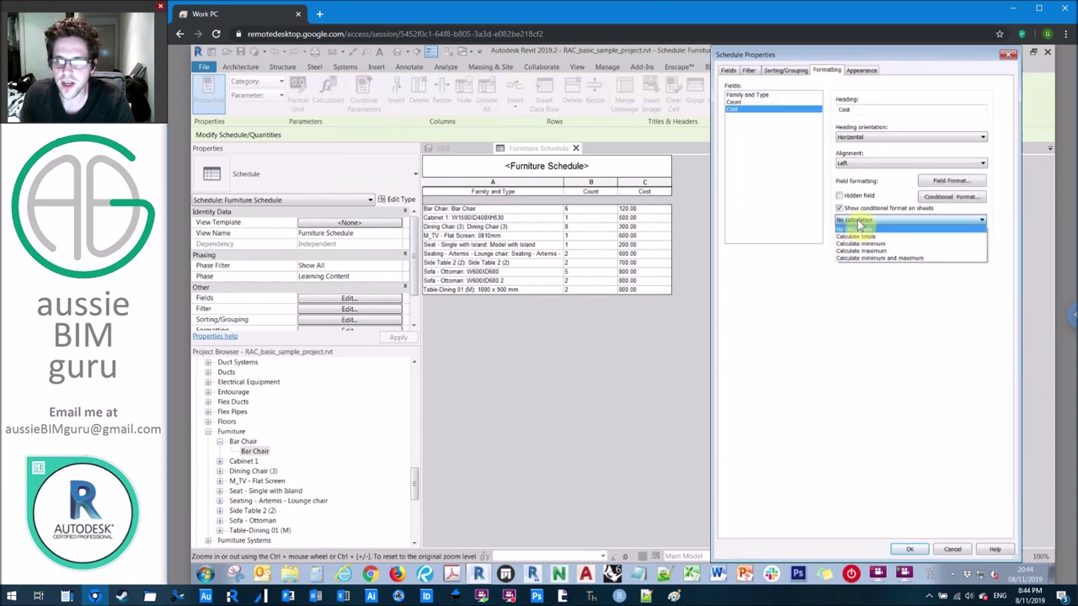
{"action": "left_click", "coordinate": [867, 236]}
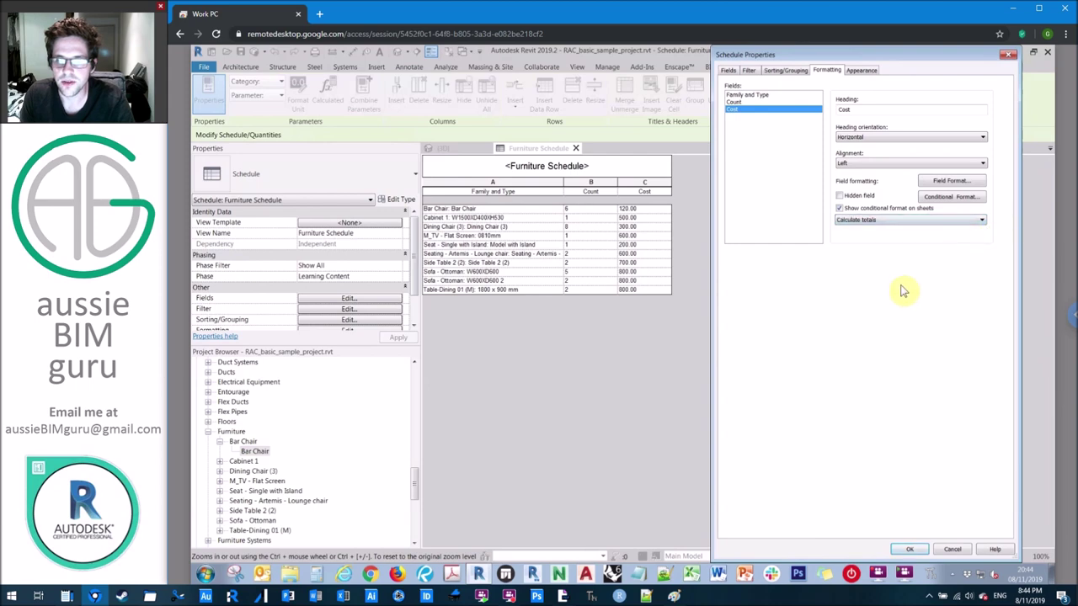
{"action": "left_click", "coordinate": [909, 552]}
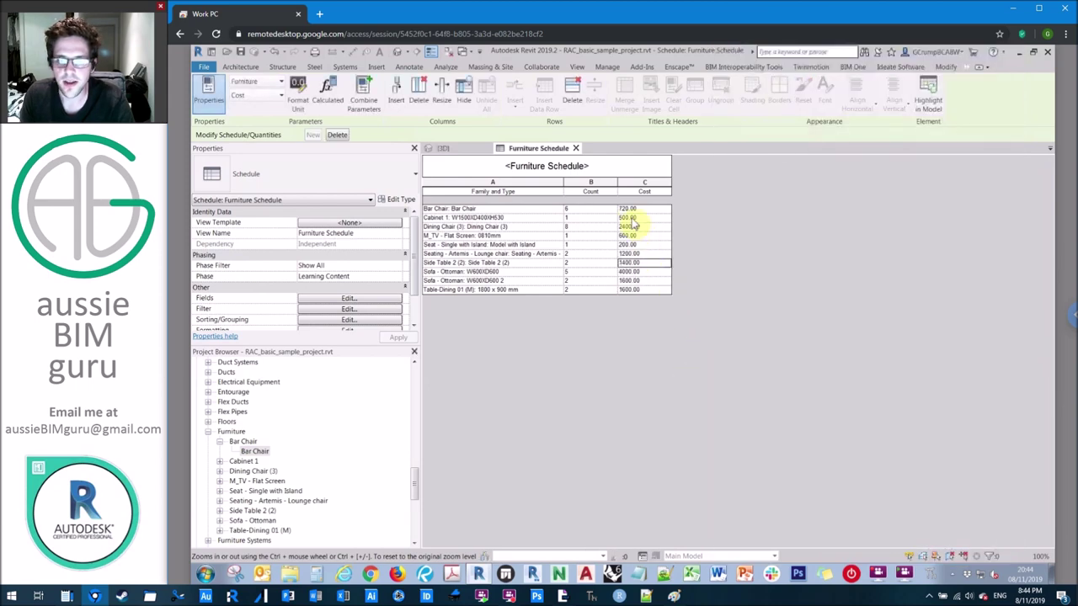
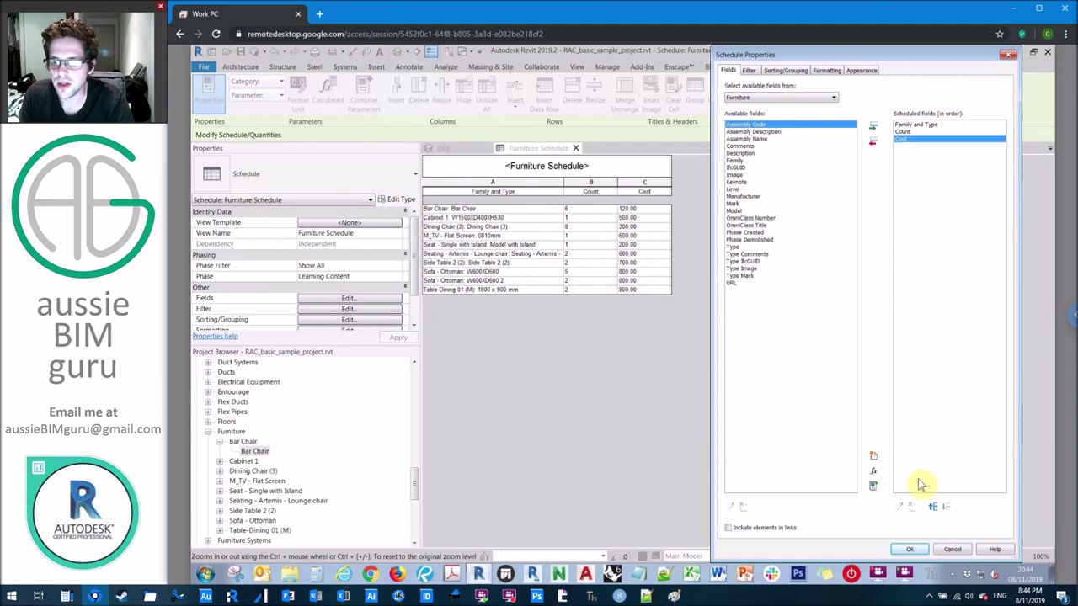
- Add a calculated value named Cost 2 to the furniture schedule, with type Currency and the formula Cost
{"action": "left_click", "coordinate": [876, 471]}
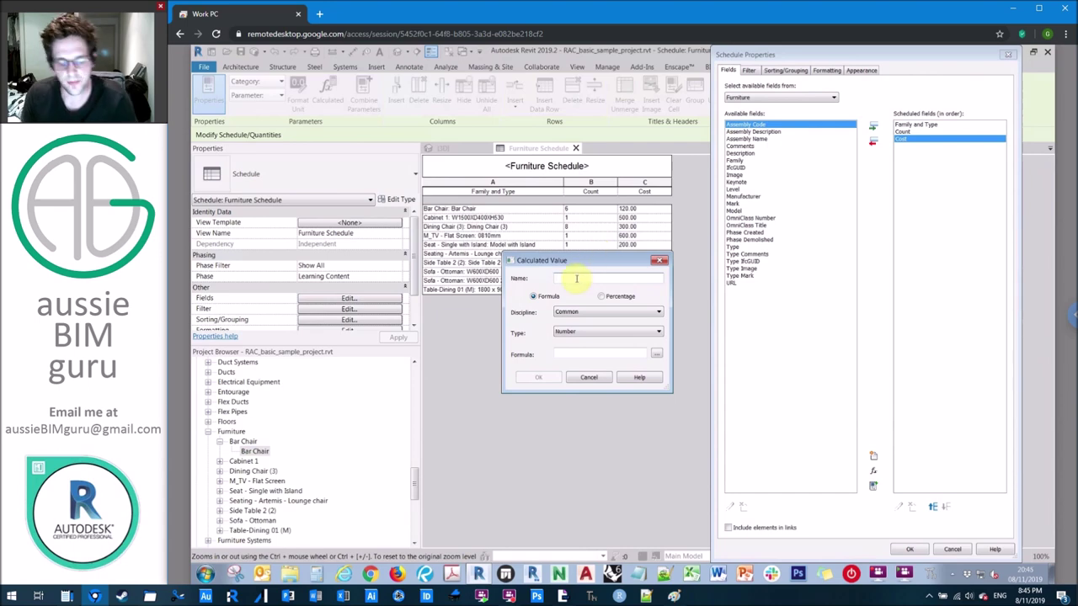
{"action": "type", "text": "Cost 2"}
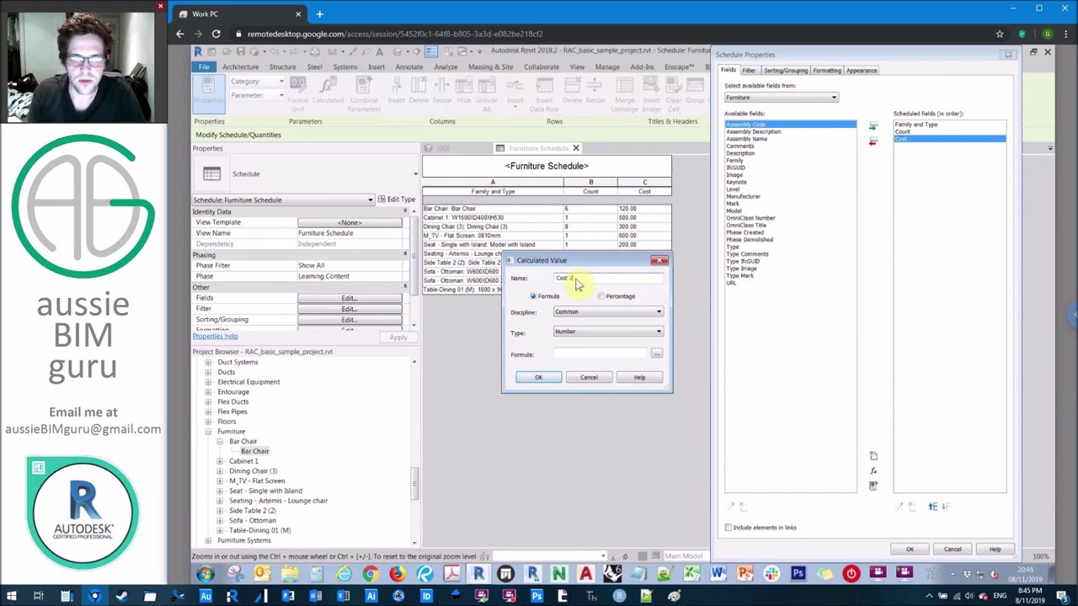
{"action": "left_click", "coordinate": [588, 333]}
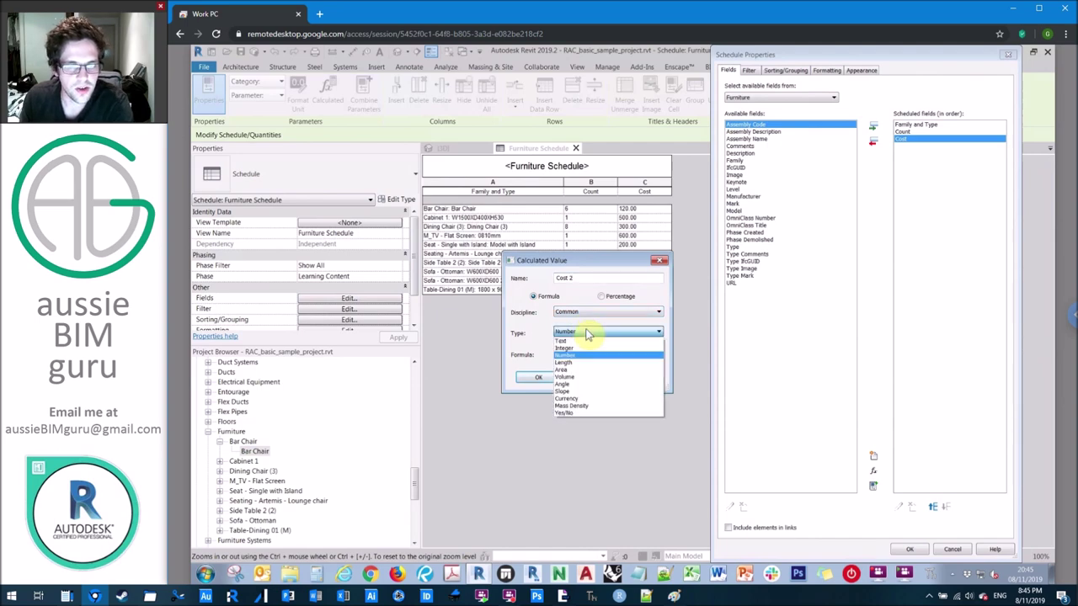
{"action": "left_click", "coordinate": [573, 399]}
{"action": "left_click", "coordinate": [656, 353]}
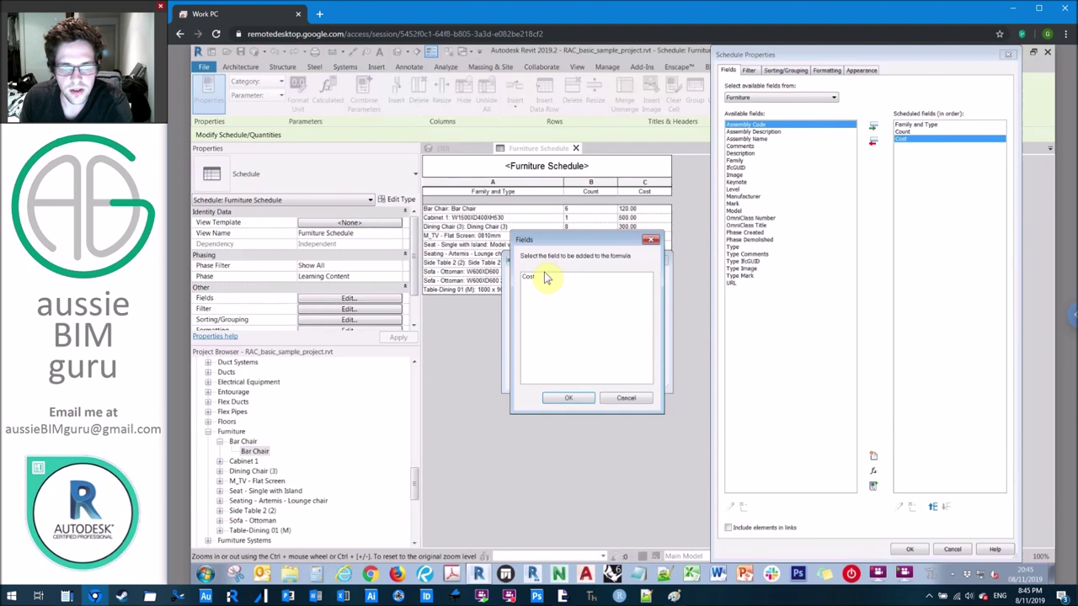
{"action": "left_click", "coordinate": [539, 277]}
{"action": "left_click", "coordinate": [568, 397]}
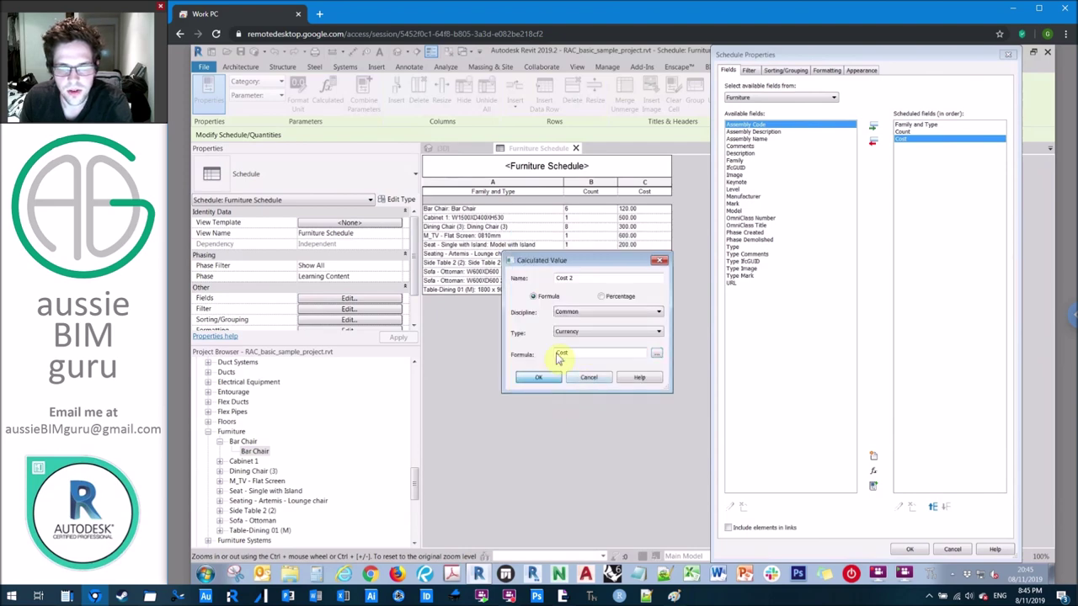
{"action": "left_click", "coordinate": [539, 376]}
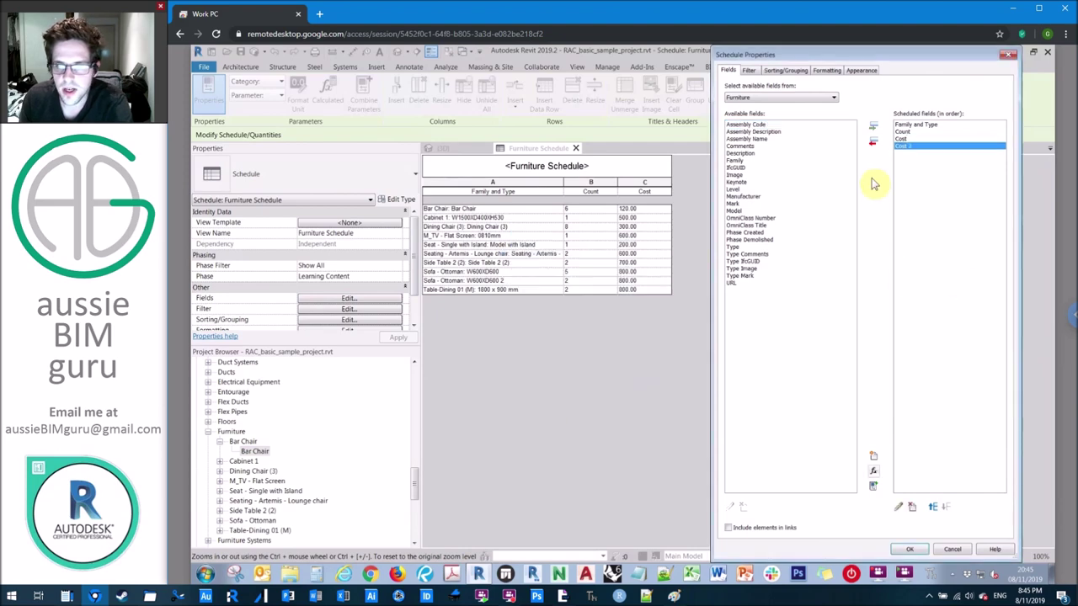
- Format the Cost 2 field with the Calculate totals option
{"action": "left_click", "coordinate": [826, 70]}
{"action": "left_click", "coordinate": [763, 116]}
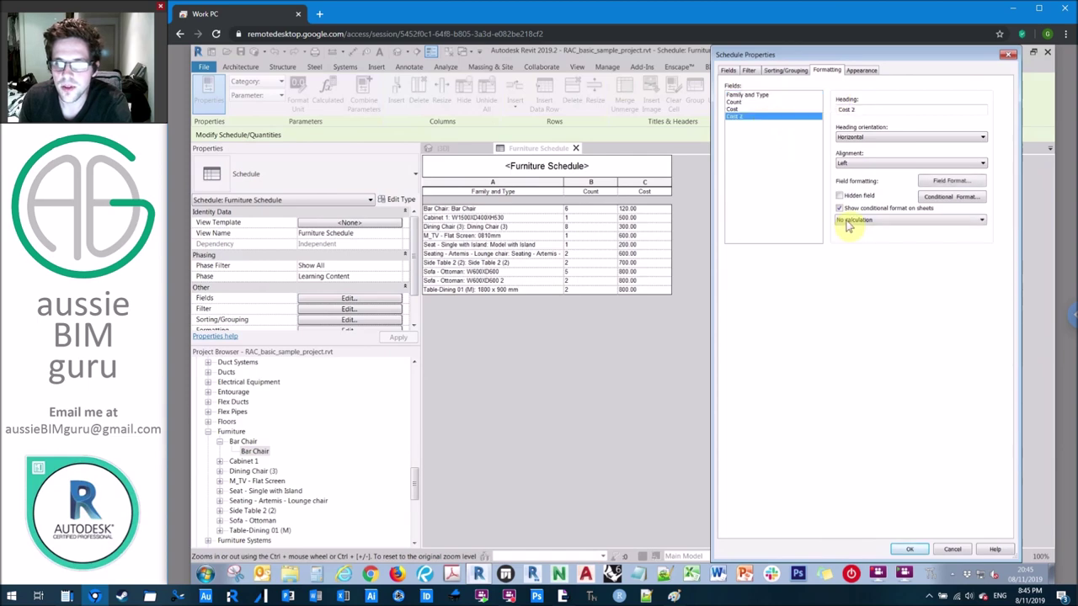
{"action": "left_click", "coordinate": [850, 220]}
{"action": "left_click", "coordinate": [859, 234]}
- Change the Cost field's heading to Unit cost and the Cost 2 field's heading to Total cost, and apply the schedule properties
{"action": "left_click", "coordinate": [773, 109]}
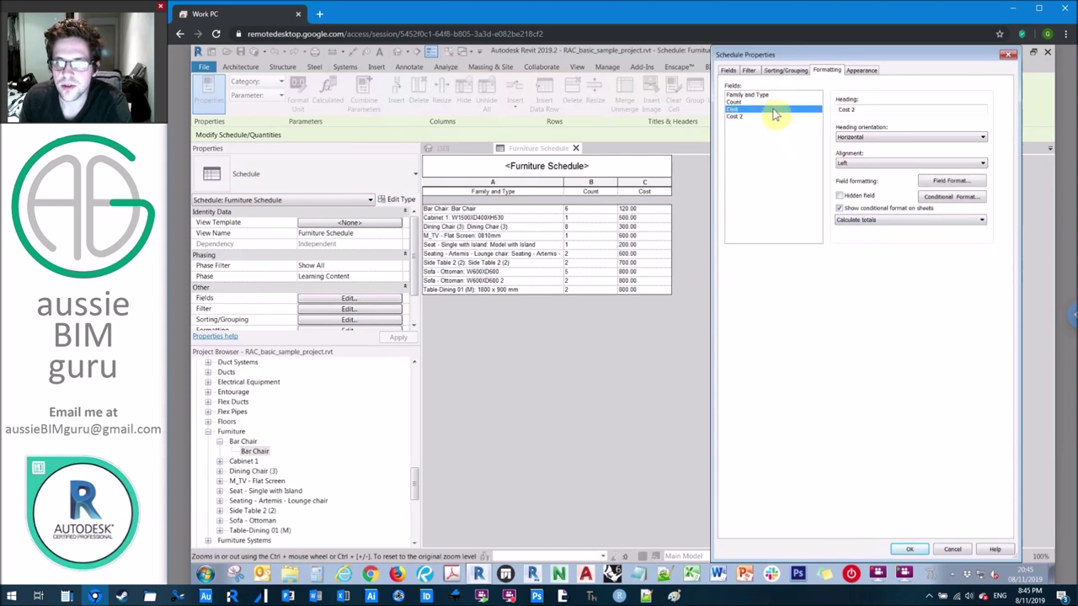
{"action": "double_click", "coordinate": [844, 110]}
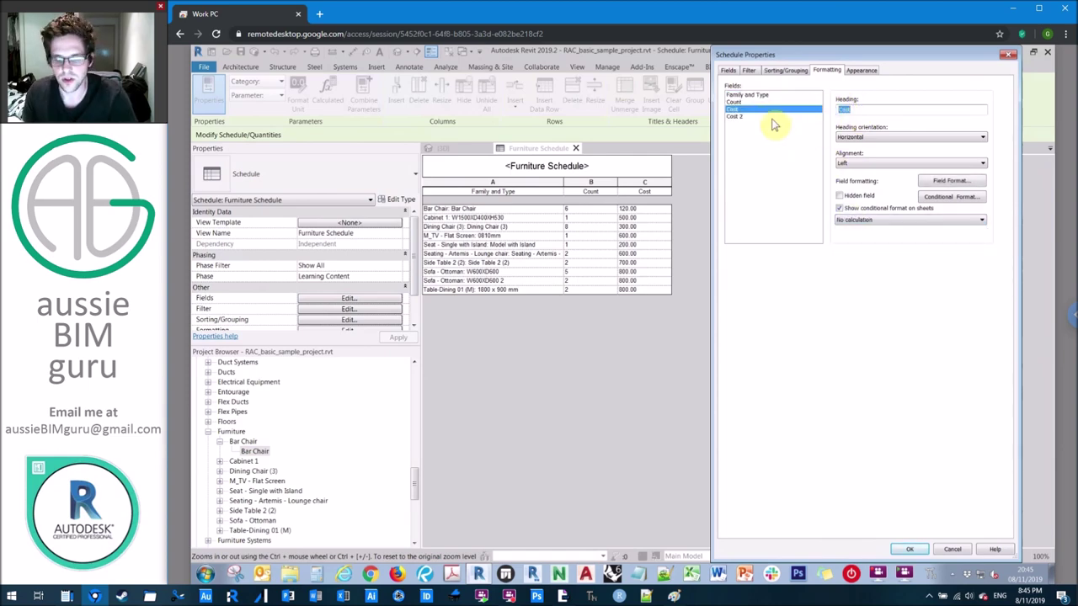
{"action": "type", "text": "a"}
{"action": "type", "text": "nit cost"}
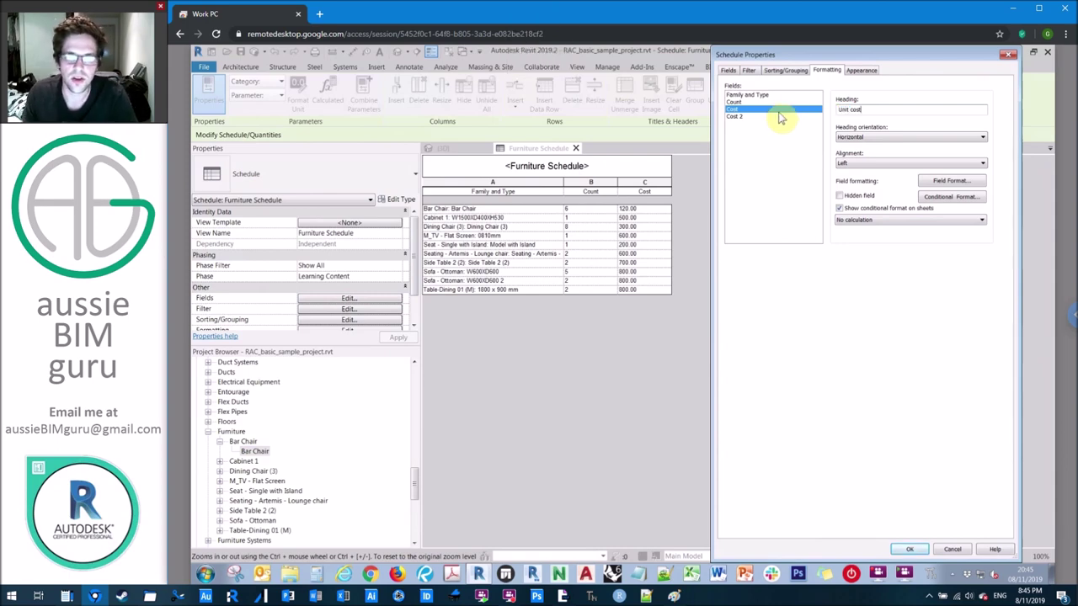
{"action": "left_click", "coordinate": [779, 116]}
{"action": "double_click", "coordinate": [851, 110]}
{"action": "type", "text": "T"}
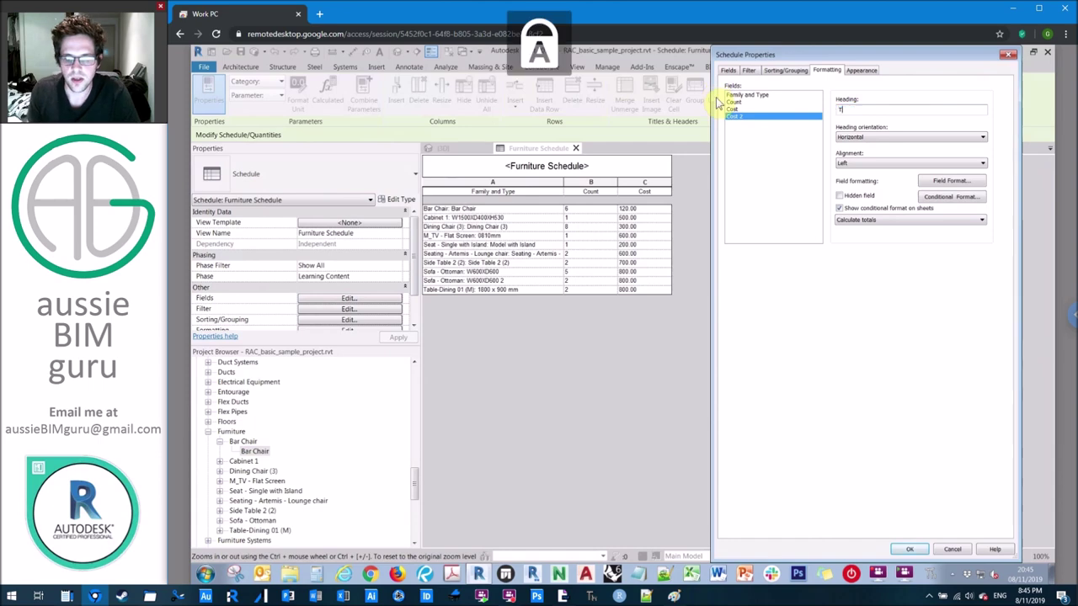
{"action": "type", "text": "otal cost"}
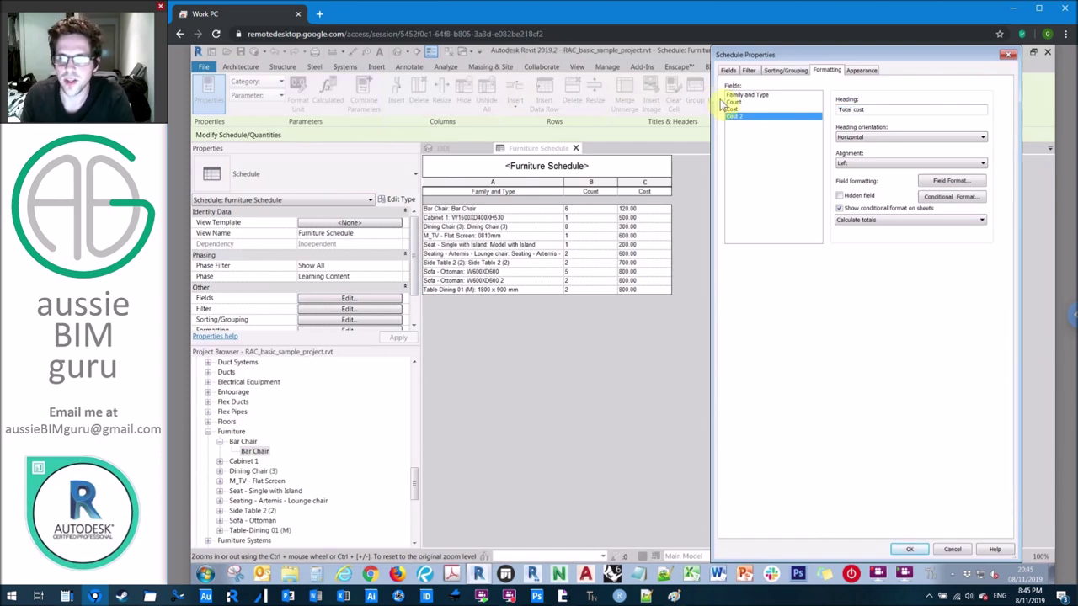
{"action": "left_click", "coordinate": [910, 549]}
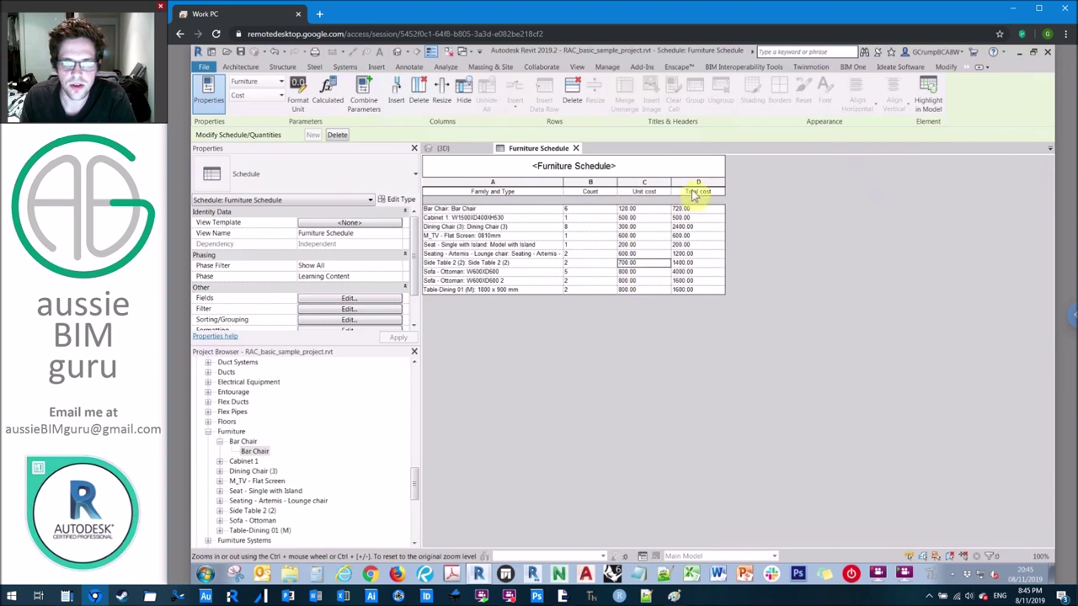
- Override the project settings in the Total cost column's field format and set its unit symbol to $
{"action": "left_click", "coordinate": [362, 299]}
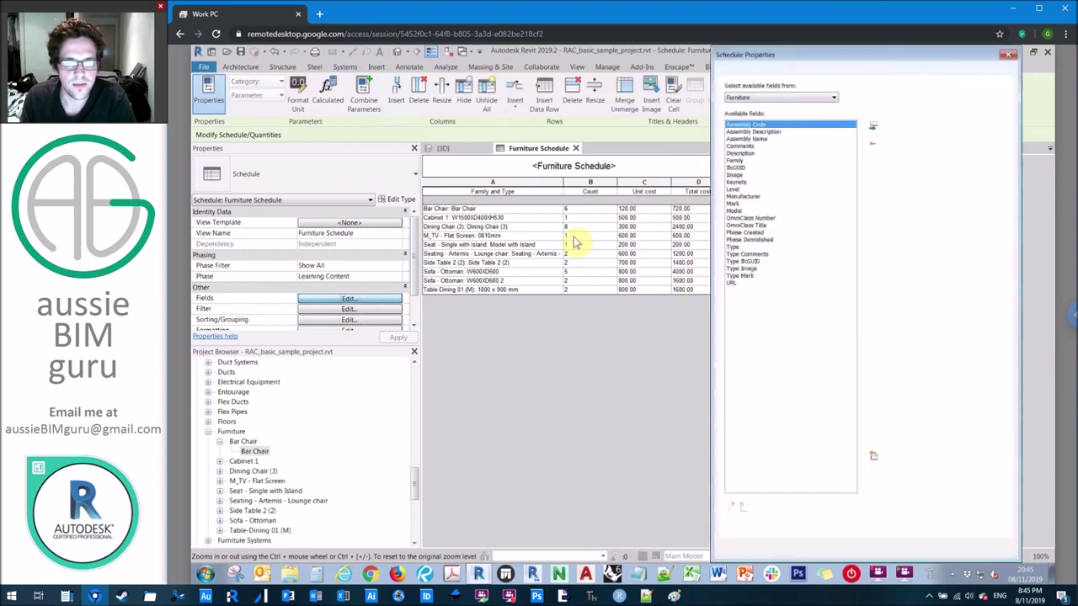
{"action": "left_click", "coordinate": [827, 70]}
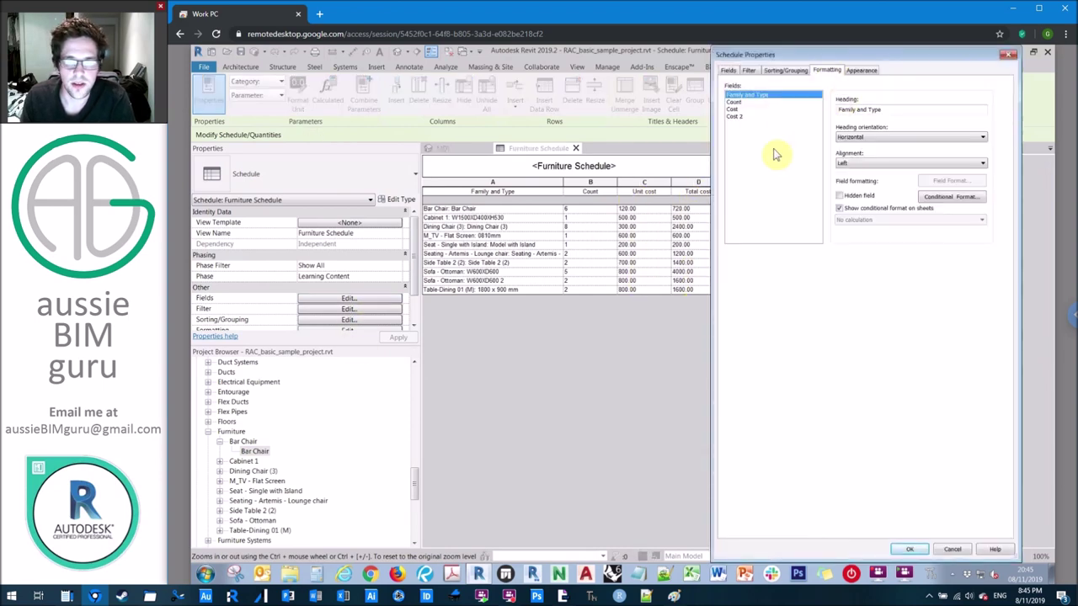
{"action": "left_click", "coordinate": [750, 110]}
{"action": "left_click", "coordinate": [749, 117]}
{"action": "left_click", "coordinate": [956, 181]}
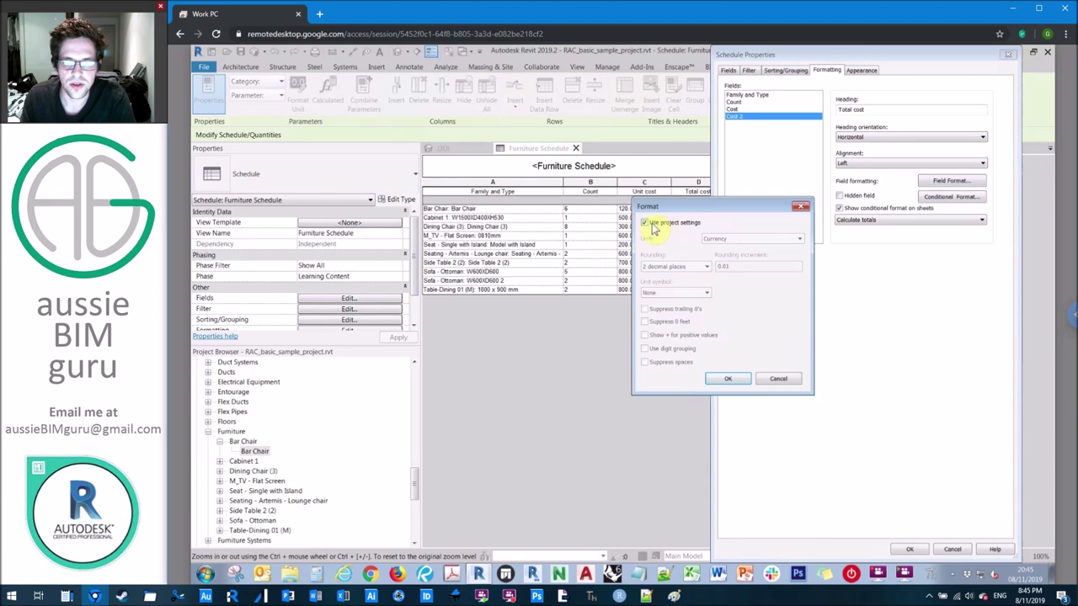
{"action": "left_click", "coordinate": [654, 226]}
{"action": "left_click", "coordinate": [676, 292]}
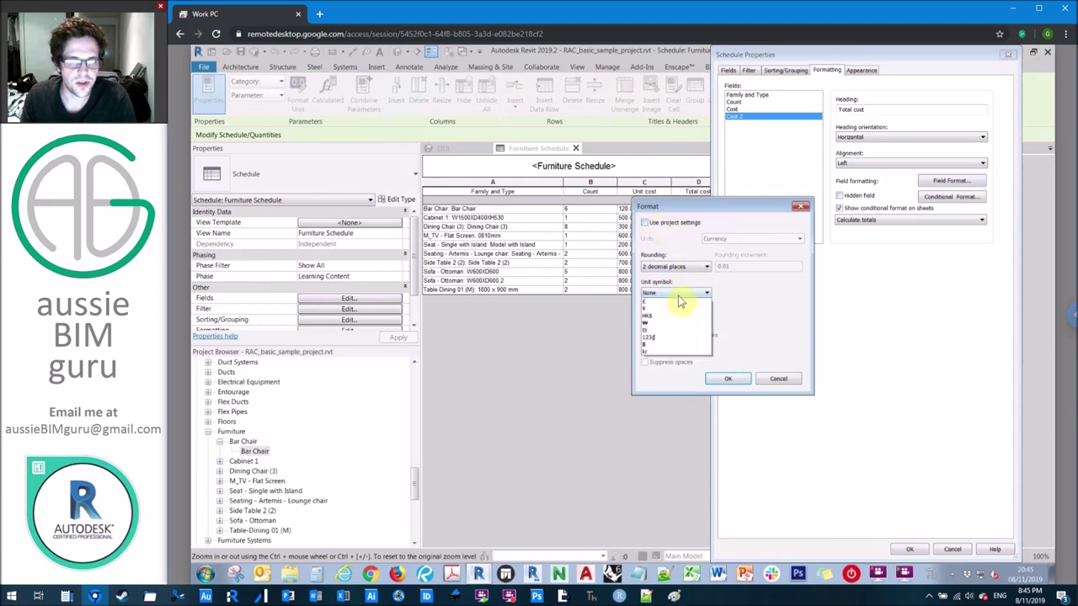
{"action": "left_click", "coordinate": [667, 311]}
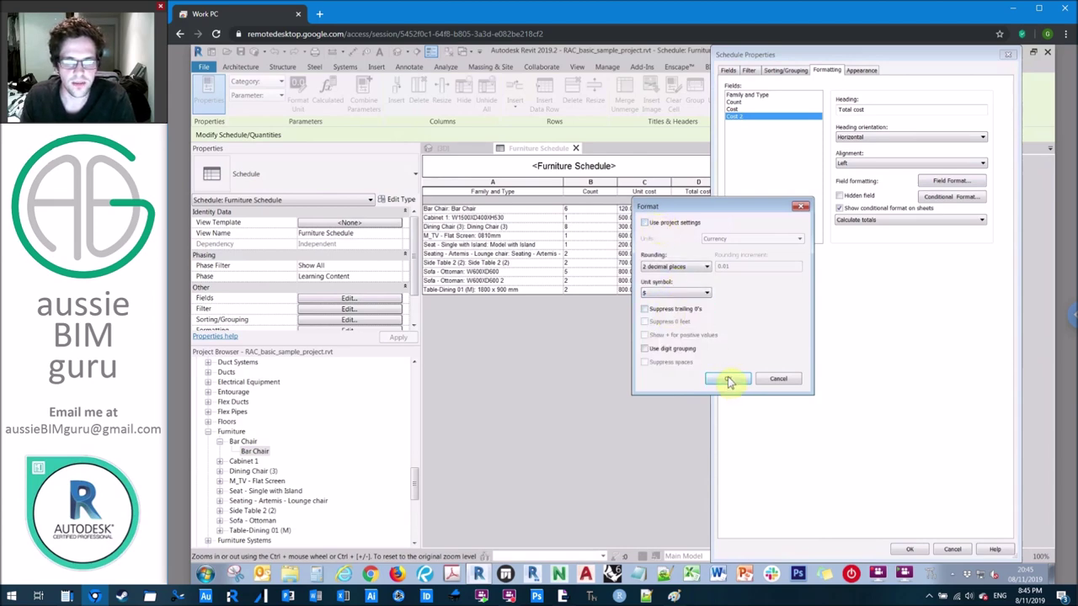
{"action": "left_click", "coordinate": [728, 380]}
{"action": "left_click", "coordinate": [910, 549]}
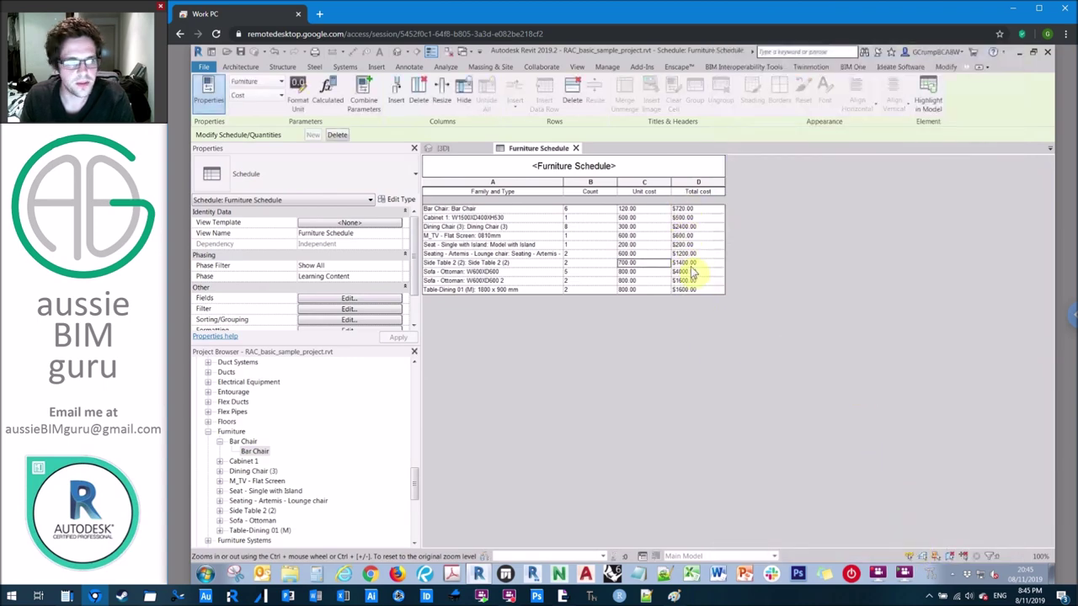
- Enable digit grouping in the field format of the Total cost column
{"action": "left_click", "coordinate": [350, 299]}
{"action": "left_click", "coordinate": [826, 70]}
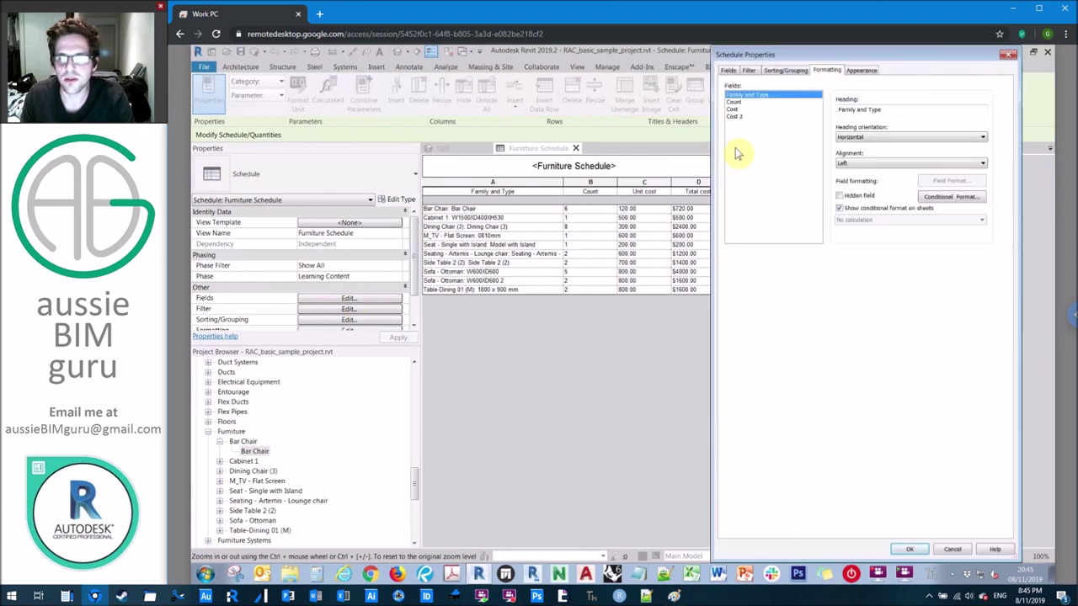
{"action": "left_click", "coordinate": [741, 117]}
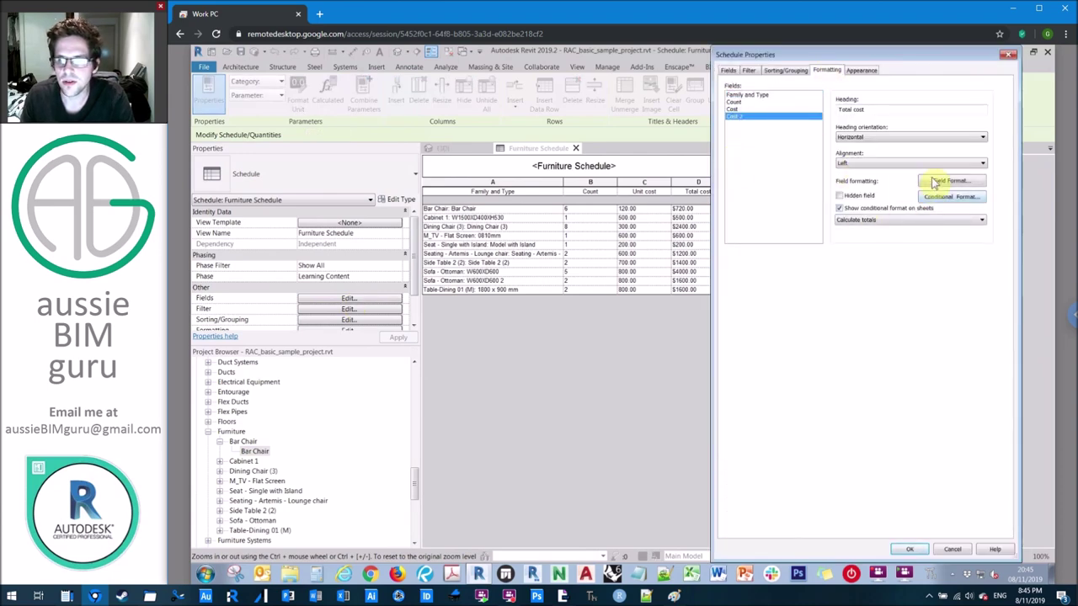
{"action": "left_click", "coordinate": [935, 183]}
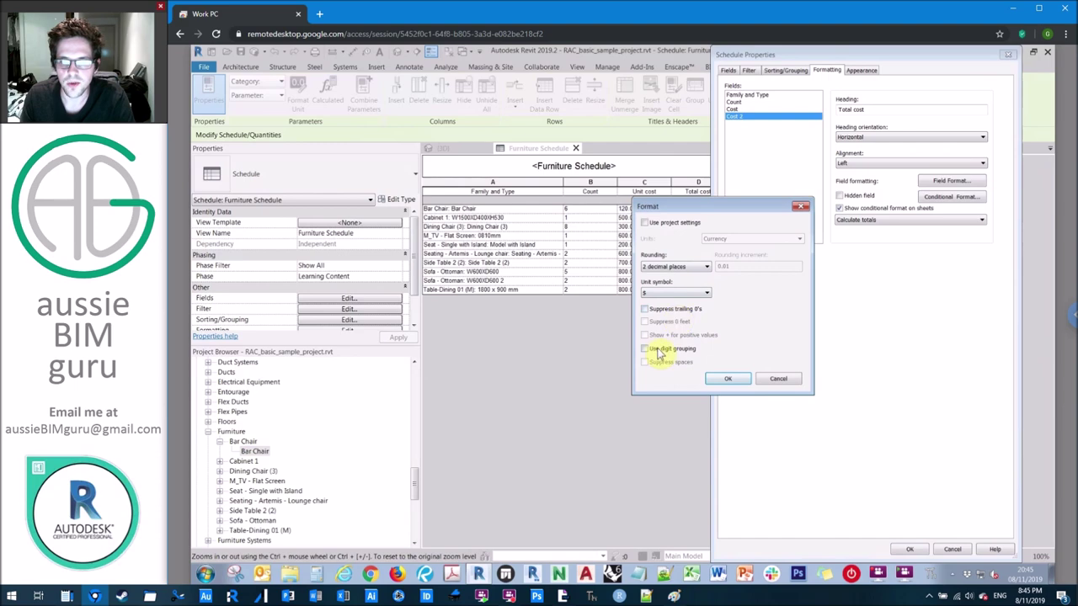
{"action": "left_click", "coordinate": [727, 381]}
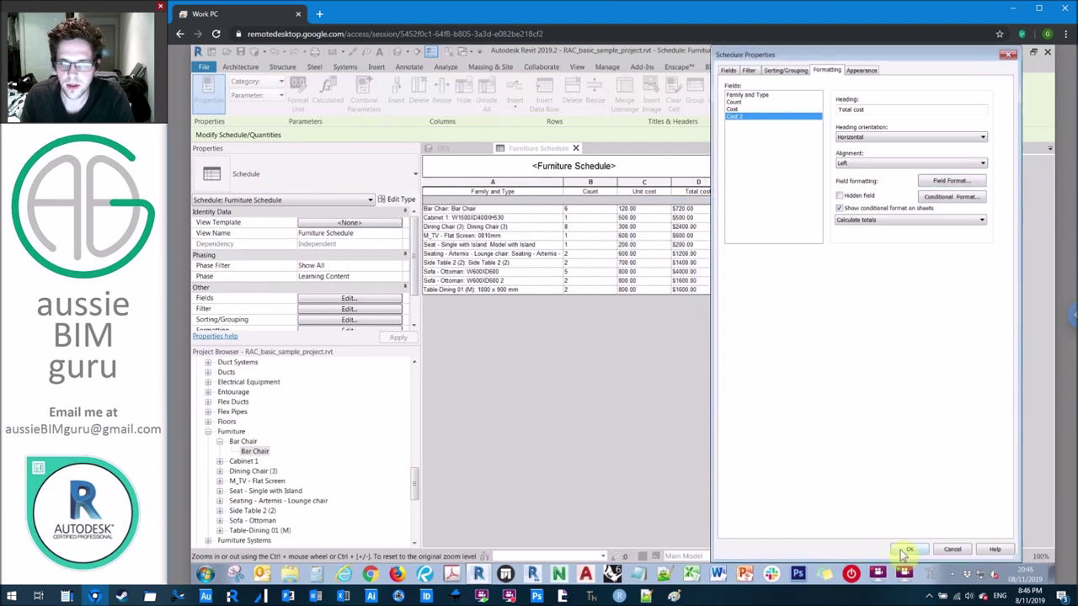
{"action": "left_click", "coordinate": [910, 549]}
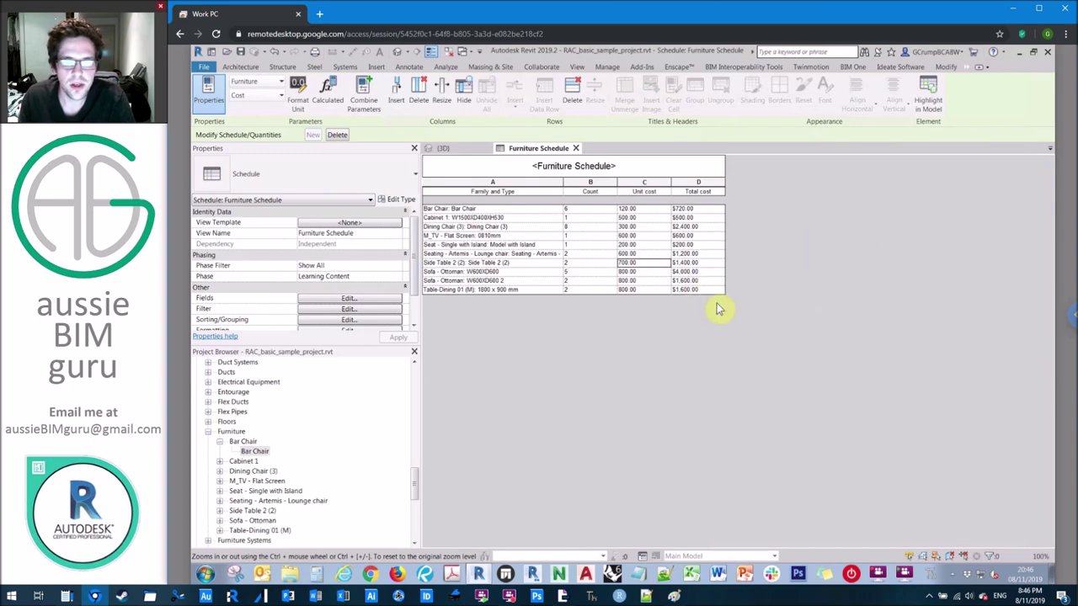
- Turn on grand totals for the furniture schedule with the Count and totals option
{"action": "left_click", "coordinate": [348, 298]}
{"action": "left_click", "coordinate": [786, 71]}
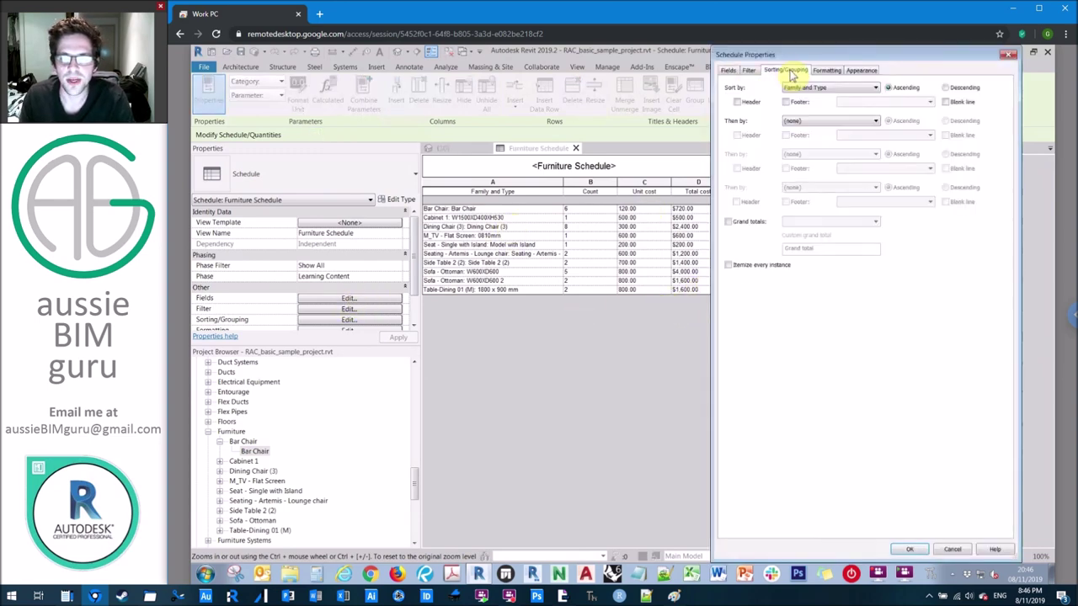
{"action": "left_click", "coordinate": [731, 223]}
{"action": "left_click", "coordinate": [808, 221]}
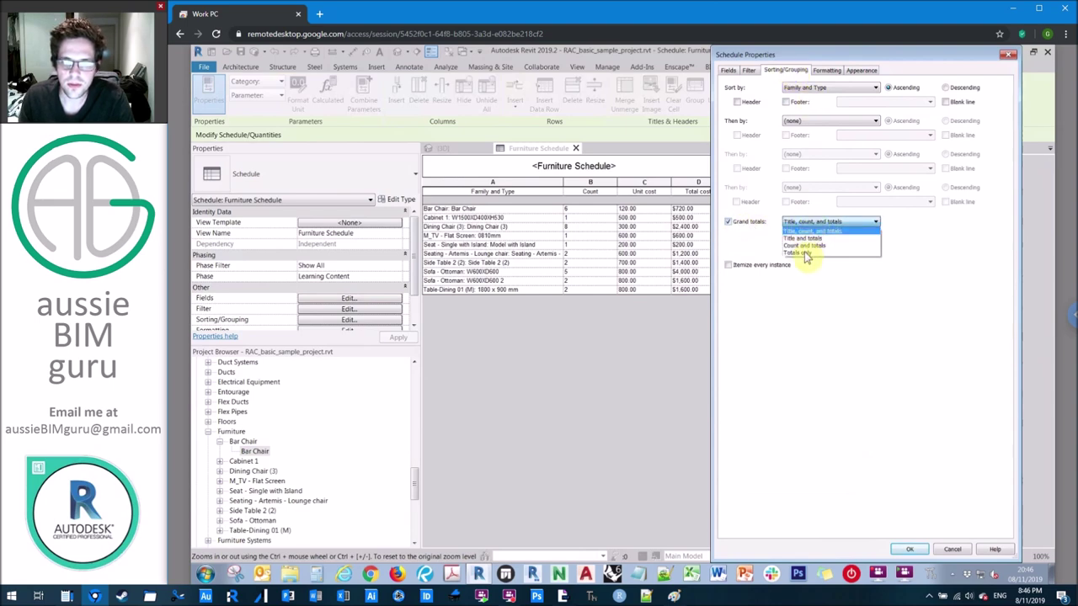
{"action": "left_click", "coordinate": [806, 253]}
{"action": "left_click", "coordinate": [826, 222]}
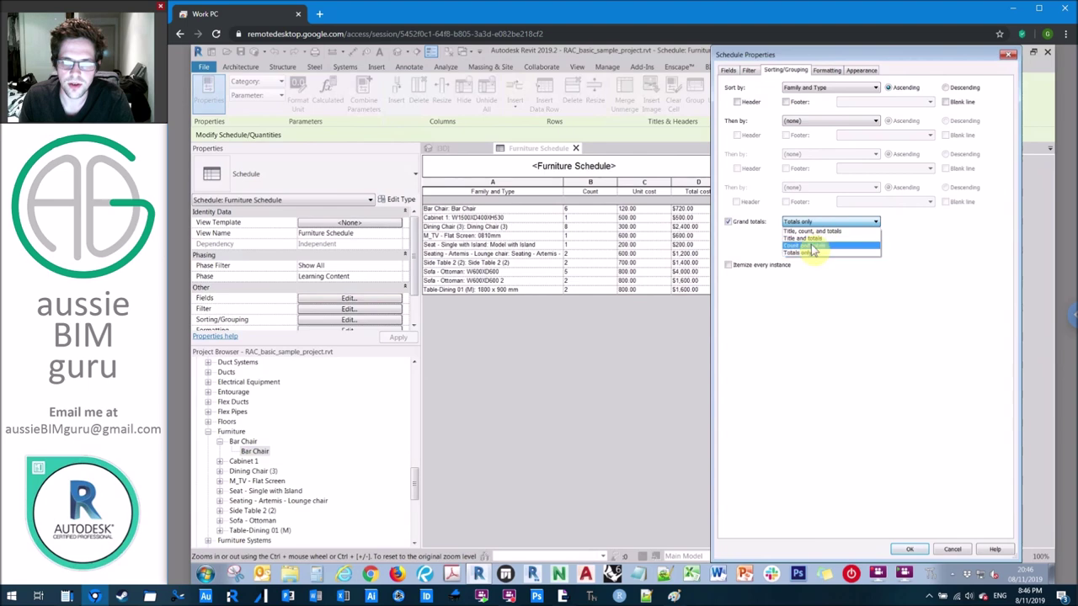
{"action": "left_click", "coordinate": [809, 253]}
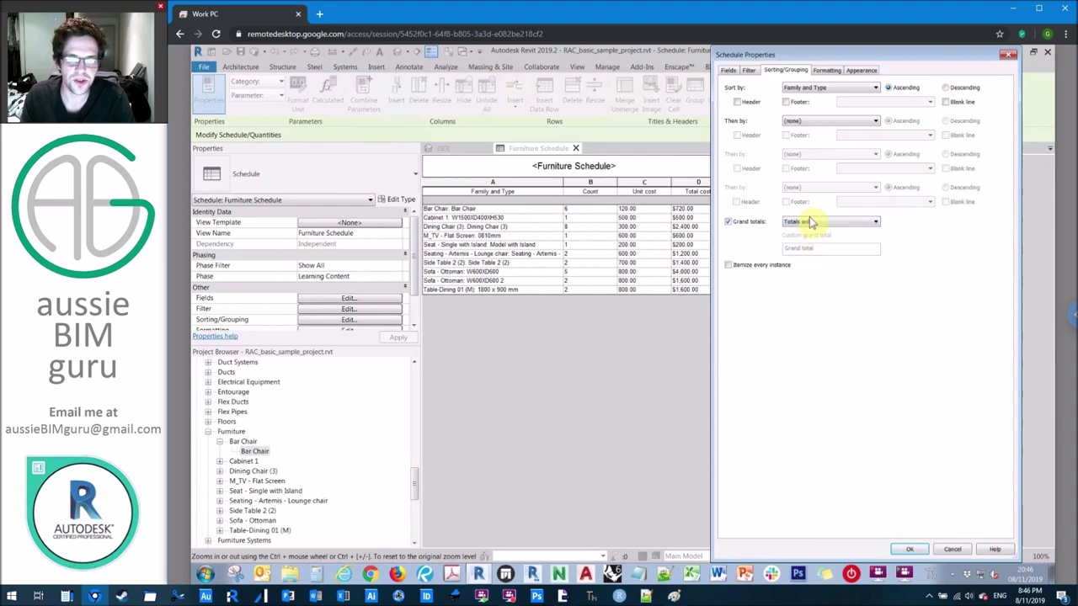
{"action": "left_click", "coordinate": [810, 222]}
{"action": "left_click", "coordinate": [809, 245]}
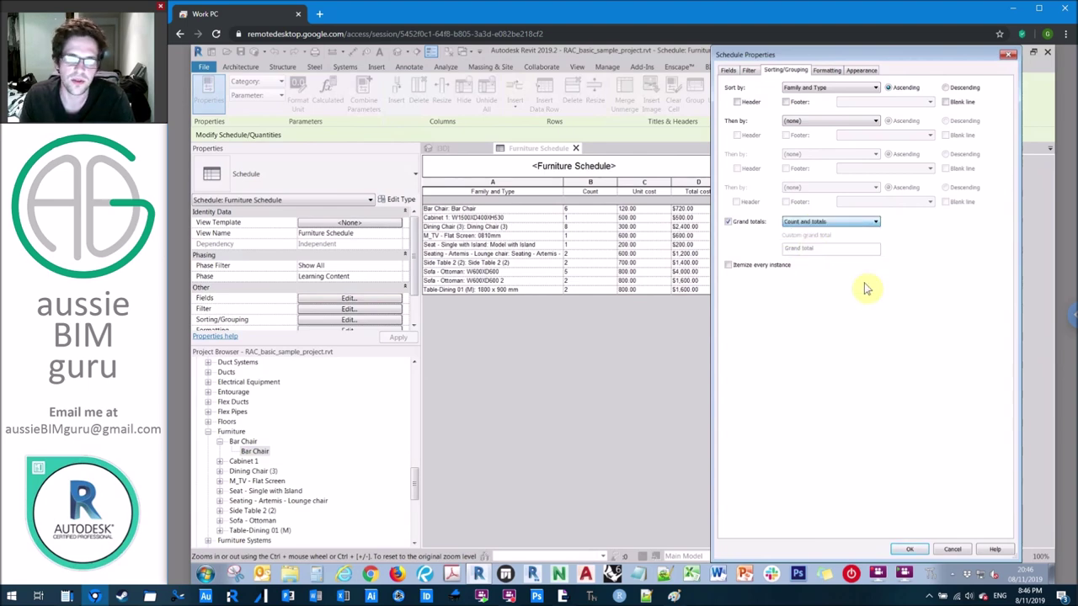
{"action": "left_click", "coordinate": [910, 547]}
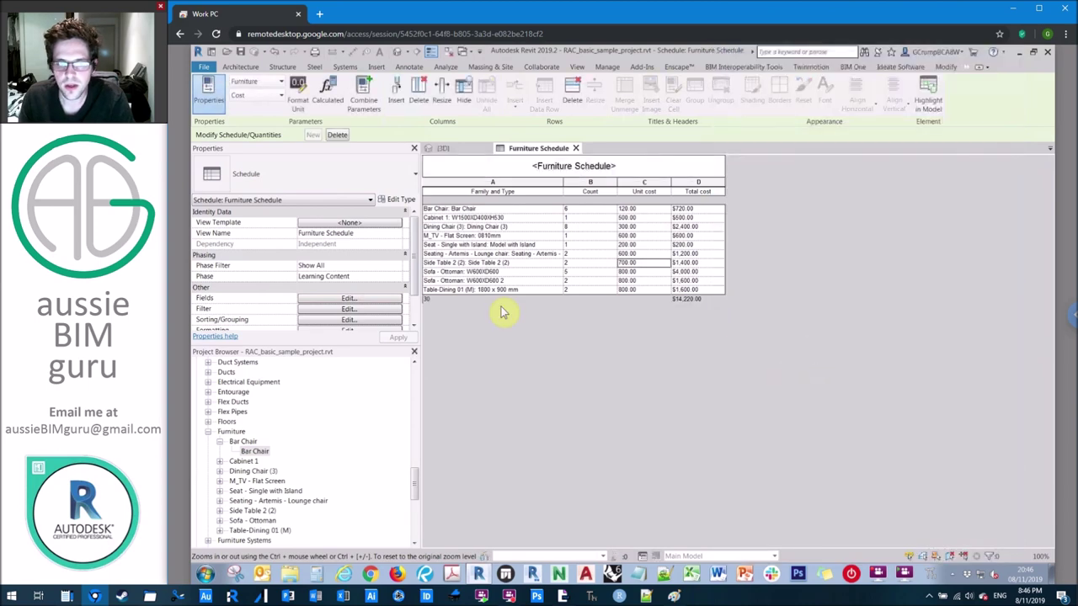
- Format the Count field of the furniture schedule with the Calculate totals option
{"action": "key", "text": "Return"}
{"action": "left_click", "coordinate": [826, 70]}
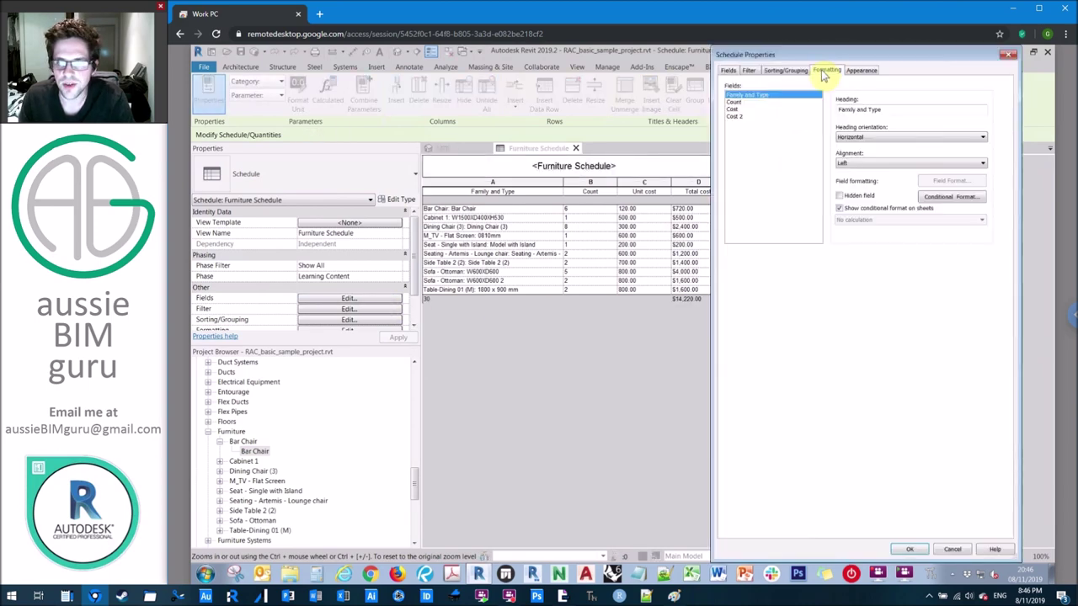
{"action": "left_click", "coordinate": [736, 103]}
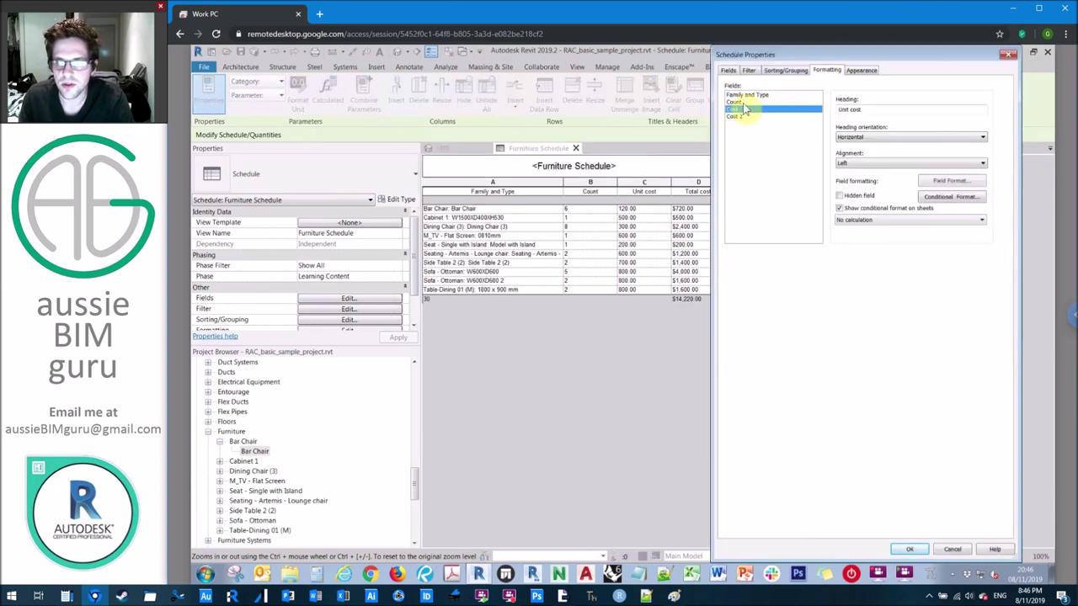
{"action": "left_click", "coordinate": [867, 220]}
{"action": "left_click", "coordinate": [867, 233]}
{"action": "left_click", "coordinate": [910, 550]}
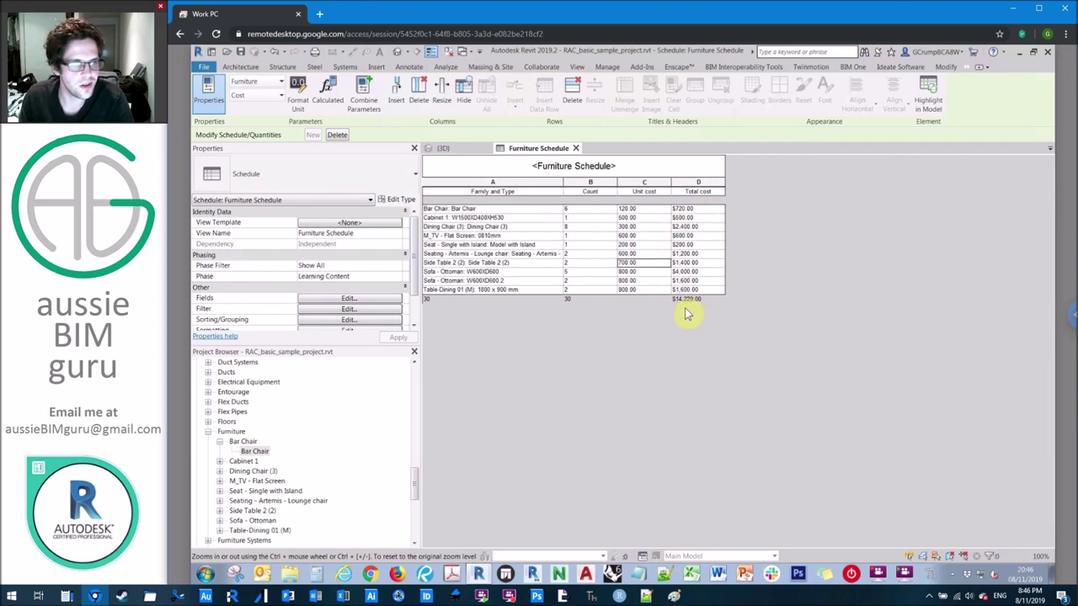
- Switch to the {3D} view and tile it side by side with the furniture schedule
{"action": "left_click", "coordinate": [464, 150]}
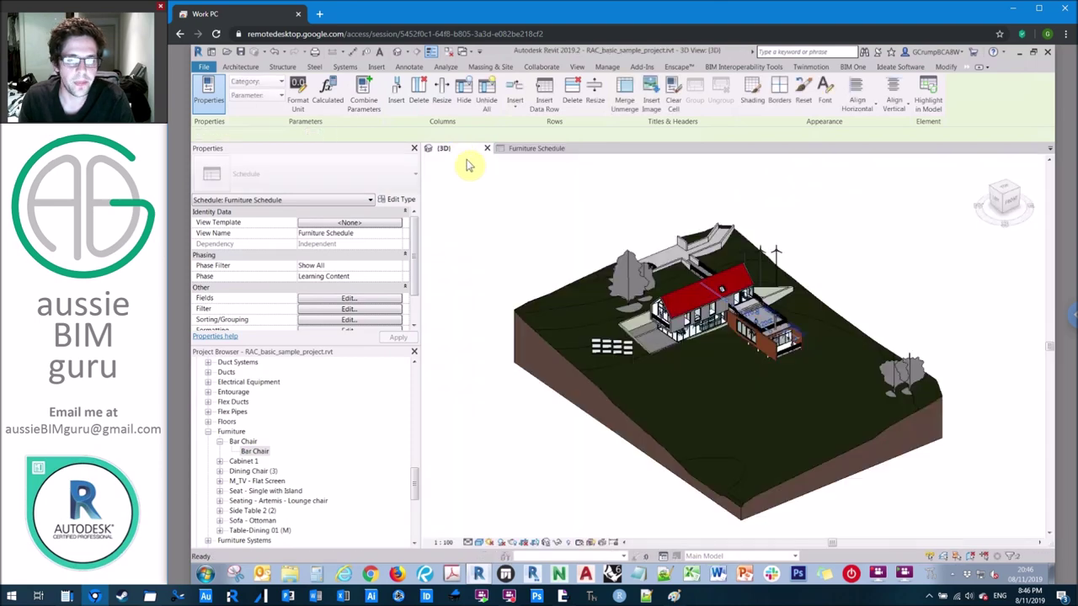
{"action": "key", "text": "w"}
{"action": "key", "text": "t"}
{"action": "middle_click", "coordinate": [556, 268]}
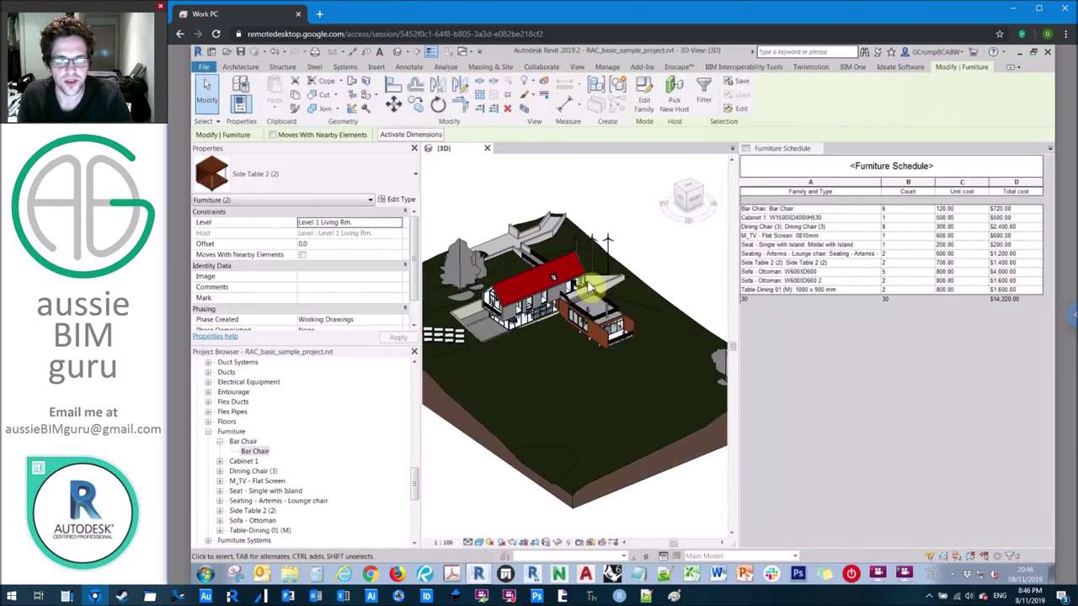
- Copy one dining chair and the dining table from the ground-floor dining area out onto the terrace
{"action": "scroll", "coordinate": [550, 312], "scroll_direction": "up", "scroll_amount": 10}
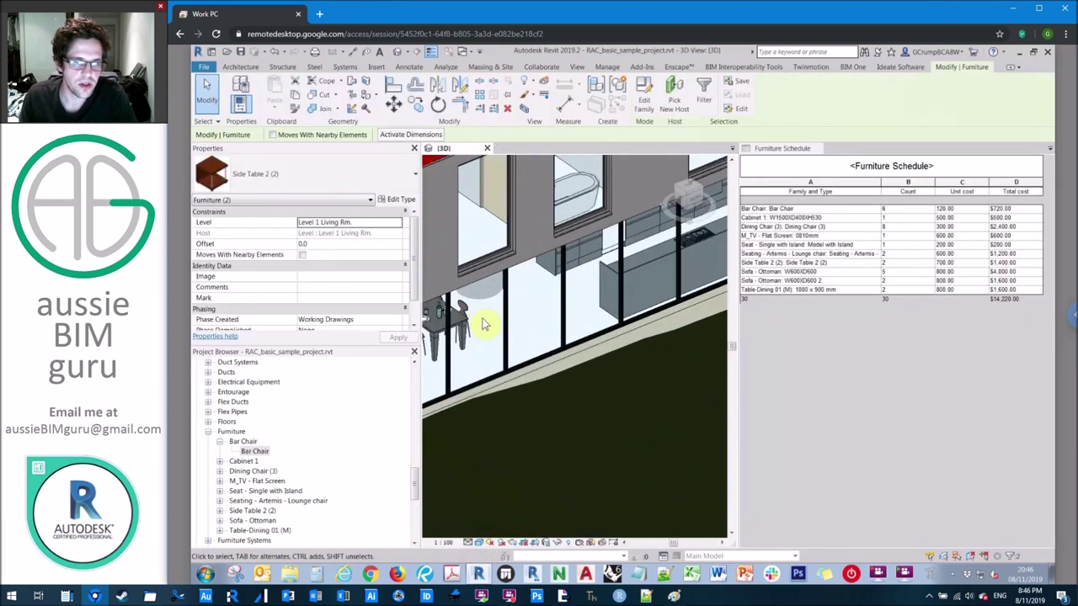
{"action": "scroll", "coordinate": [572, 275], "scroll_direction": "down", "scroll_amount": 3}
{"action": "left_click", "coordinate": [568, 268]}
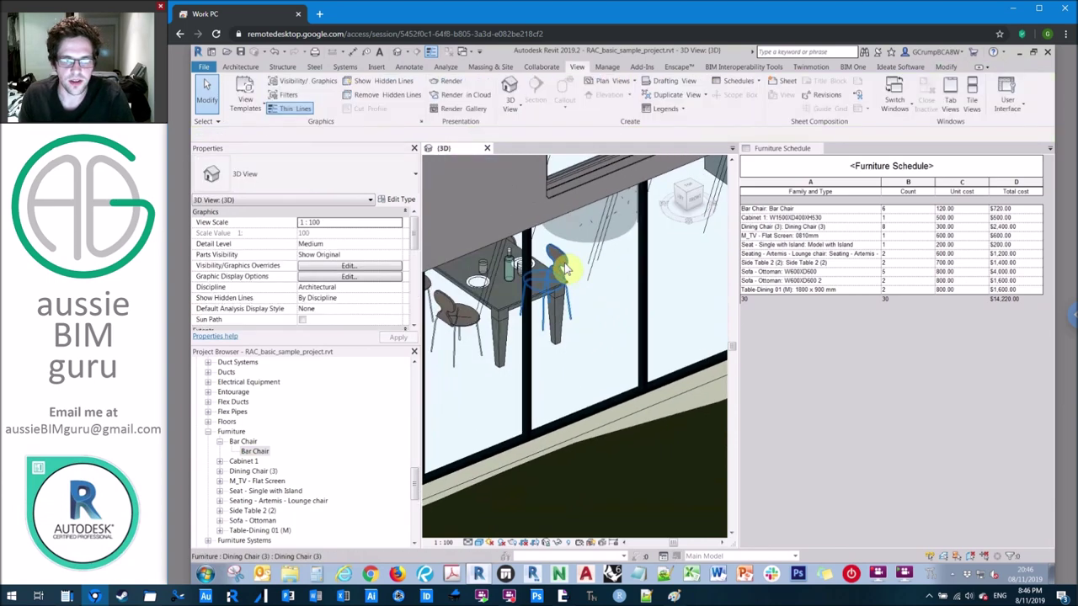
{"action": "left_click", "coordinate": [552, 295]}
{"action": "left_click", "coordinate": [489, 279], "text": "ctrl"}
{"action": "scroll", "coordinate": [547, 286], "scroll_direction": "down", "scroll_amount": 3}
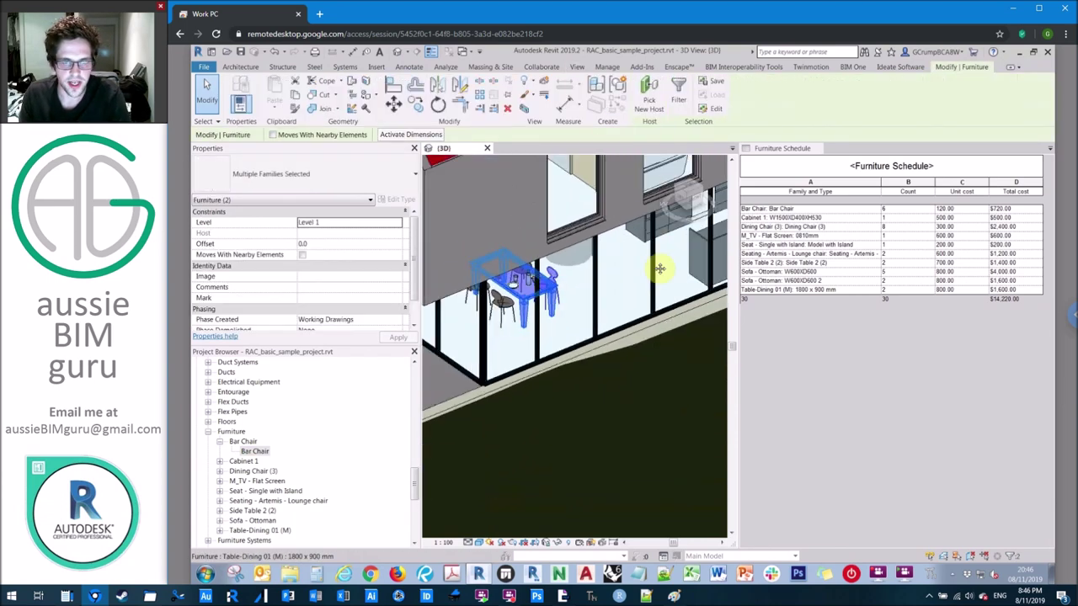
{"action": "middle_click_drag", "start_coordinate": [596, 269], "coordinate": [655, 262]}
{"action": "scroll", "coordinate": [654, 262], "scroll_direction": "down", "scroll_amount": 3}
{"action": "key", "text": "c"}
{"action": "key", "text": "o"}
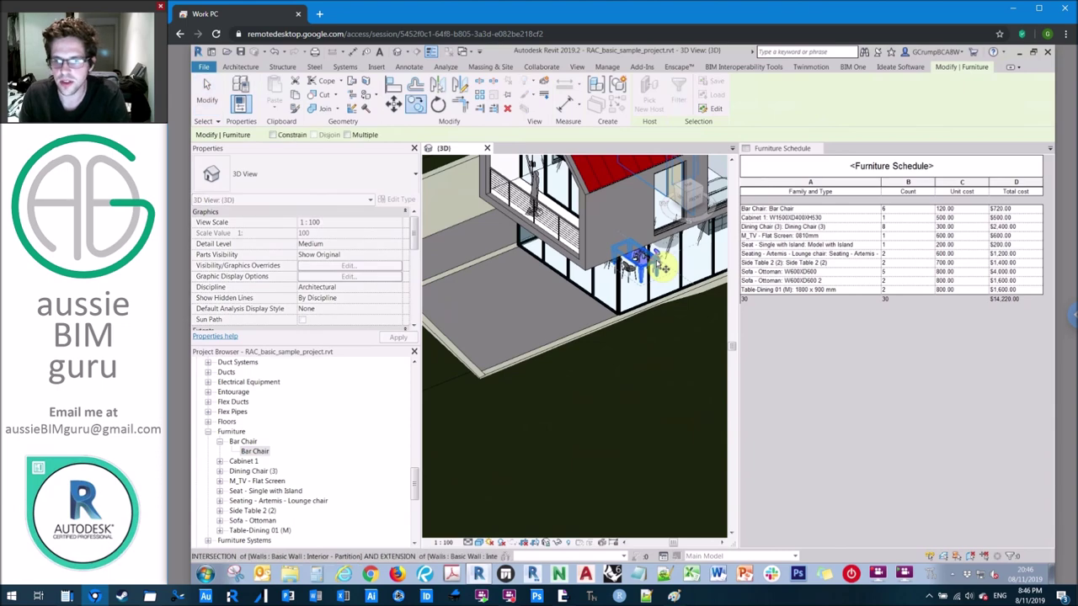
{"action": "left_click", "coordinate": [661, 265]}
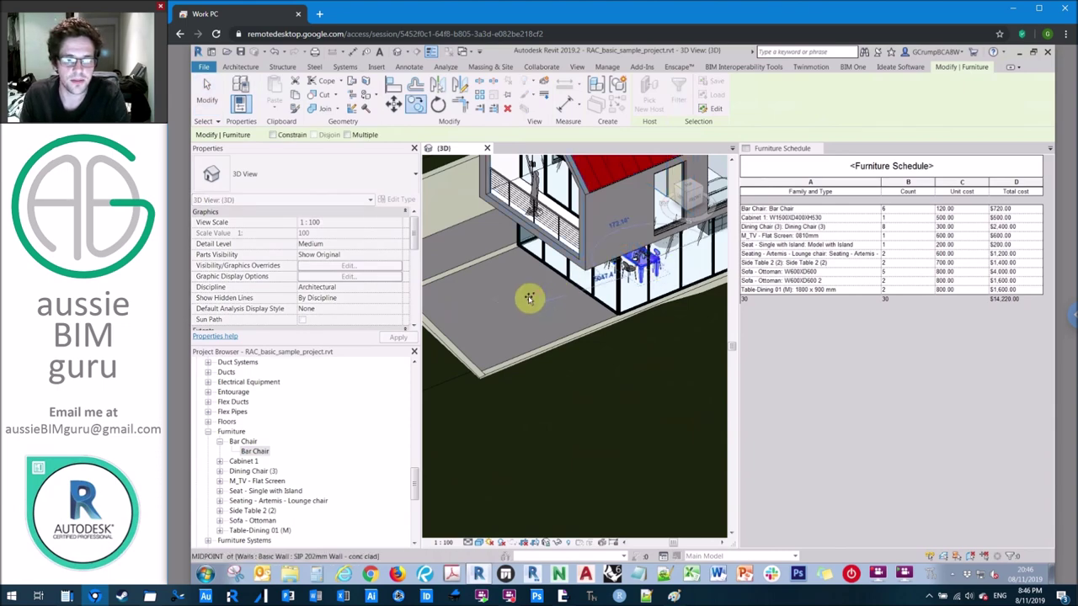
{"action": "left_click", "coordinate": [547, 290]}
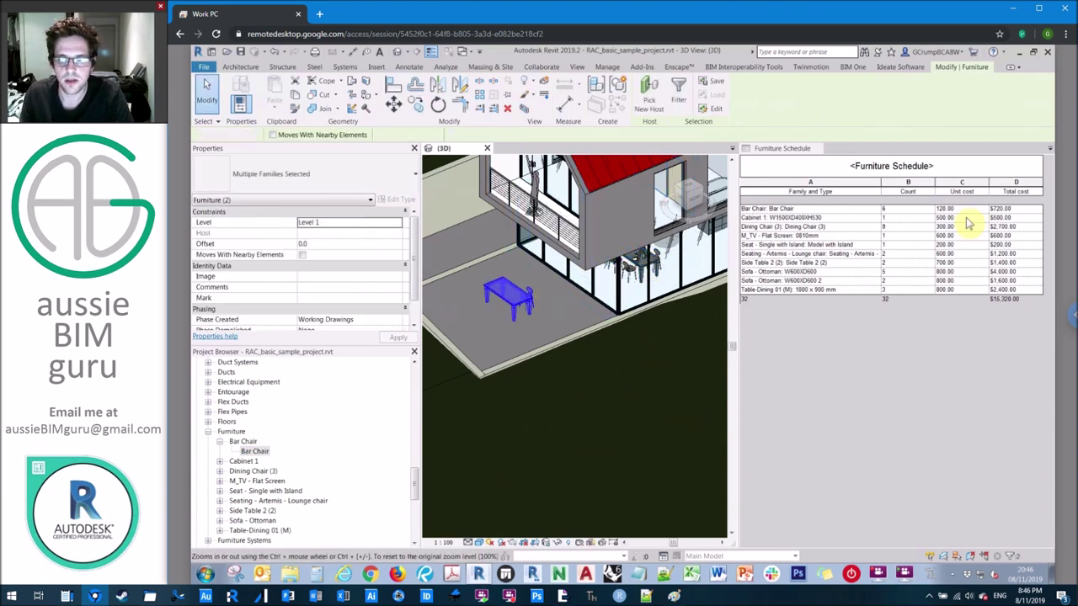
{"action": "key", "text": "Escape"}
{"action": "key", "text": "Escape"}
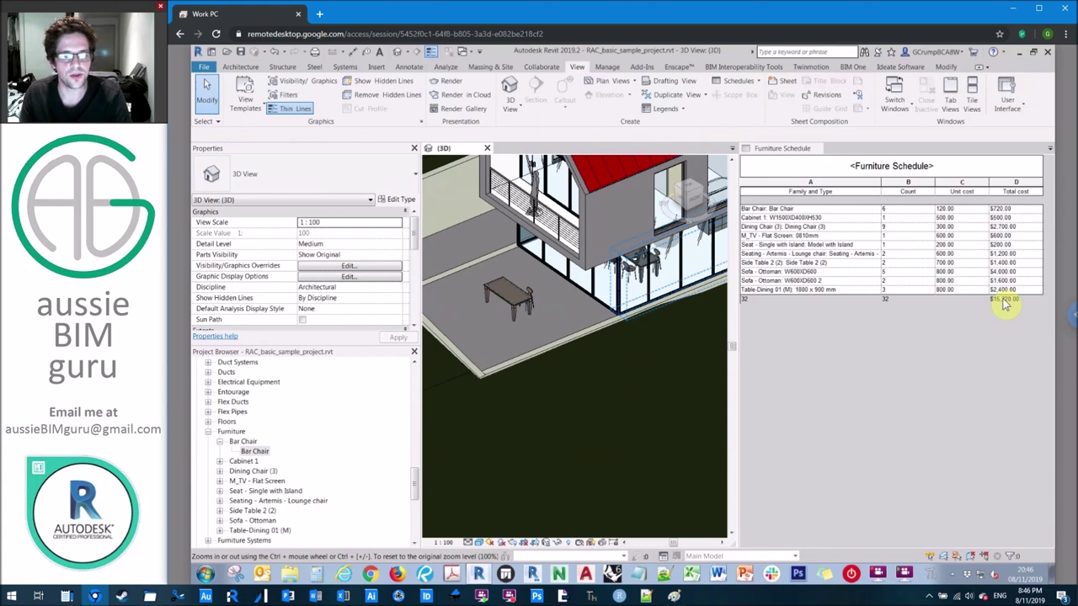
- Locate the Furniture Schedule in the project browser and make its schedule view active
{"action": "left_click", "coordinate": [373, 409]}
{"action": "scroll", "coordinate": [375, 411], "scroll_direction": "up", "scroll_amount": 1}
{"action": "scroll", "coordinate": [375, 411], "scroll_direction": "up", "scroll_amount": 5}
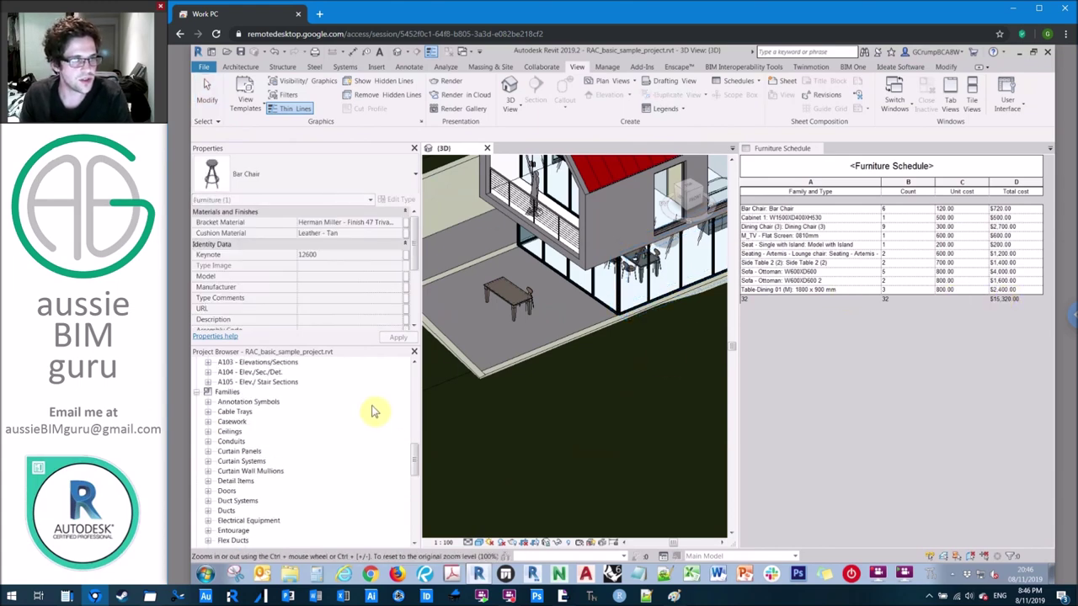
{"action": "scroll", "coordinate": [310, 415], "scroll_direction": "up", "scroll_amount": 3}
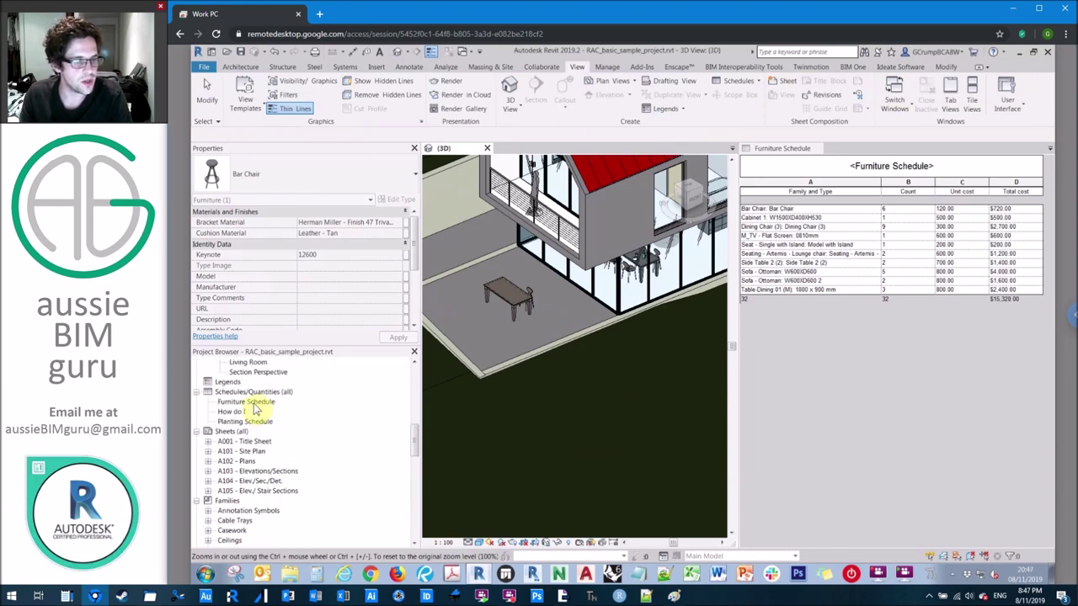
{"action": "left_click", "coordinate": [253, 403]}
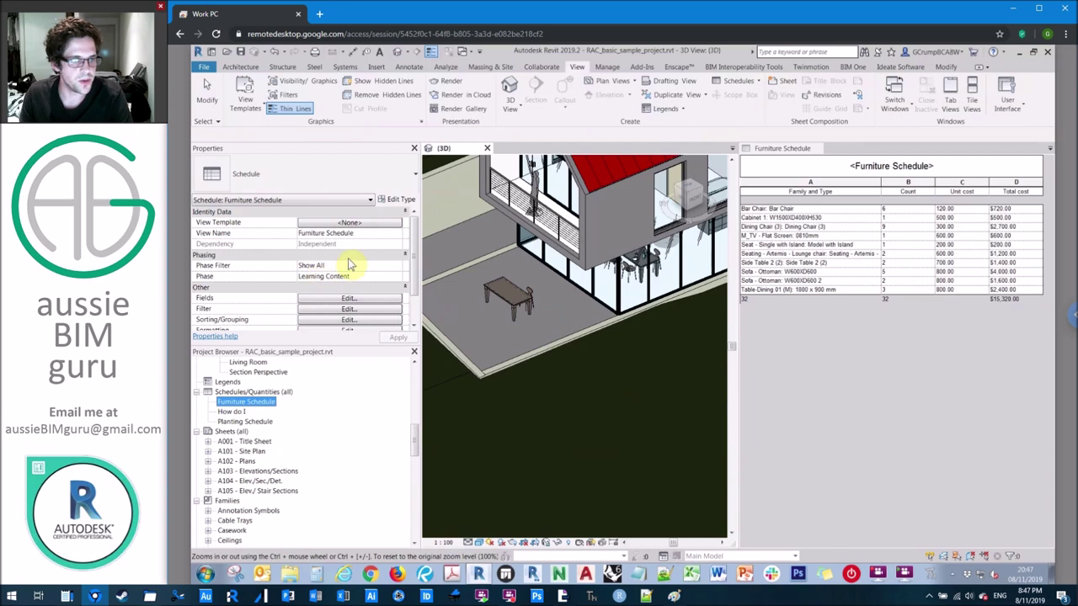
{"action": "left_click", "coordinate": [770, 150]}
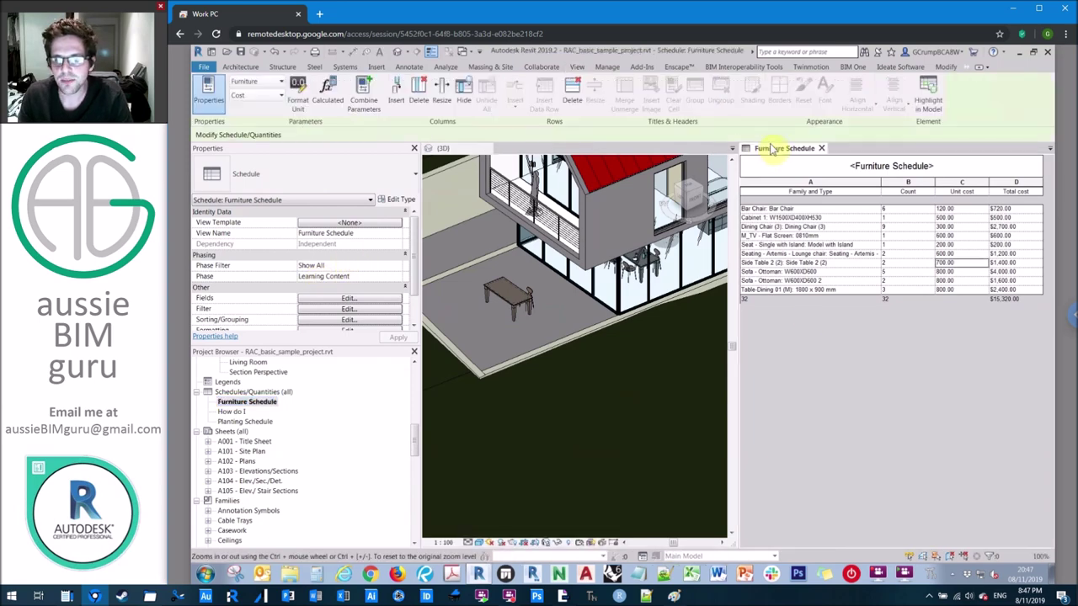
- Export the furniture schedule to the Desktop as the delimited text file Furniture Schedule.txt, using a tab field delimiter
{"action": "left_click", "coordinate": [204, 67]}
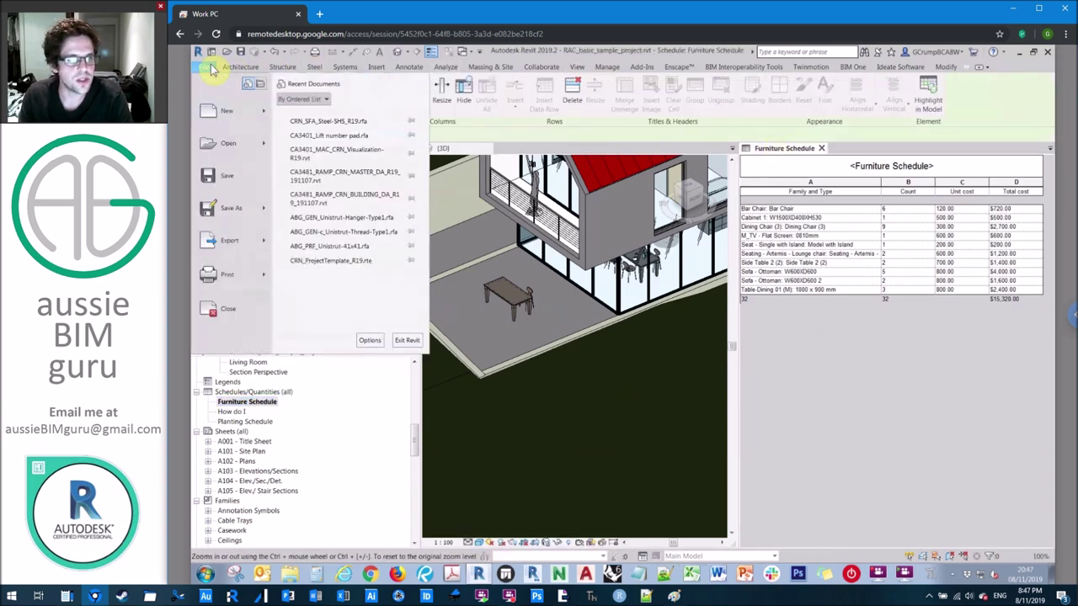
{"action": "mouse_move", "coordinate": [232, 242]}
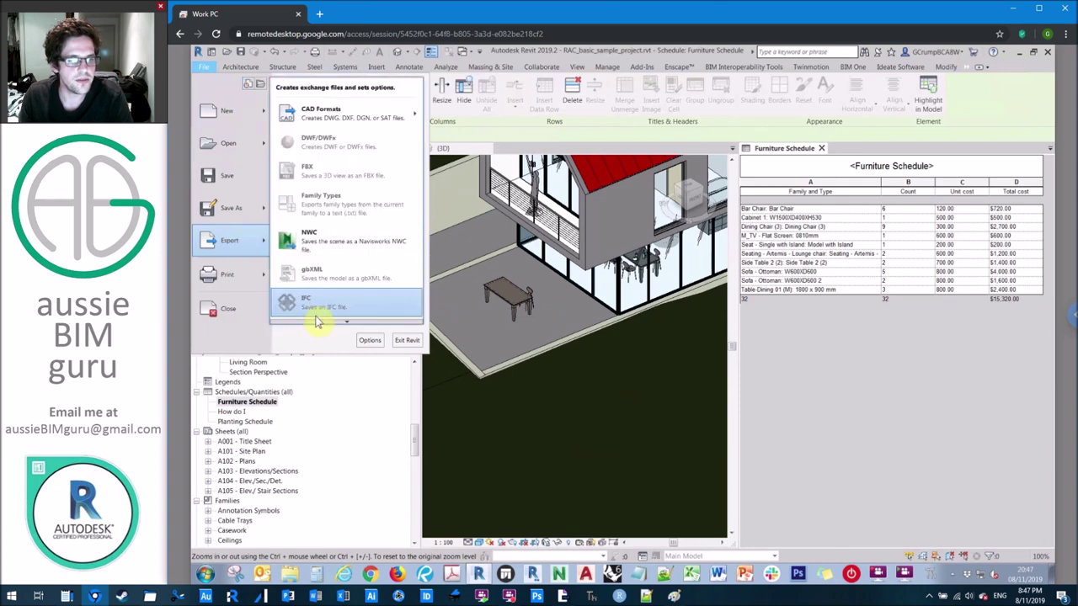
{"action": "mouse_move", "coordinate": [327, 329]}
{"action": "mouse_move", "coordinate": [349, 277]}
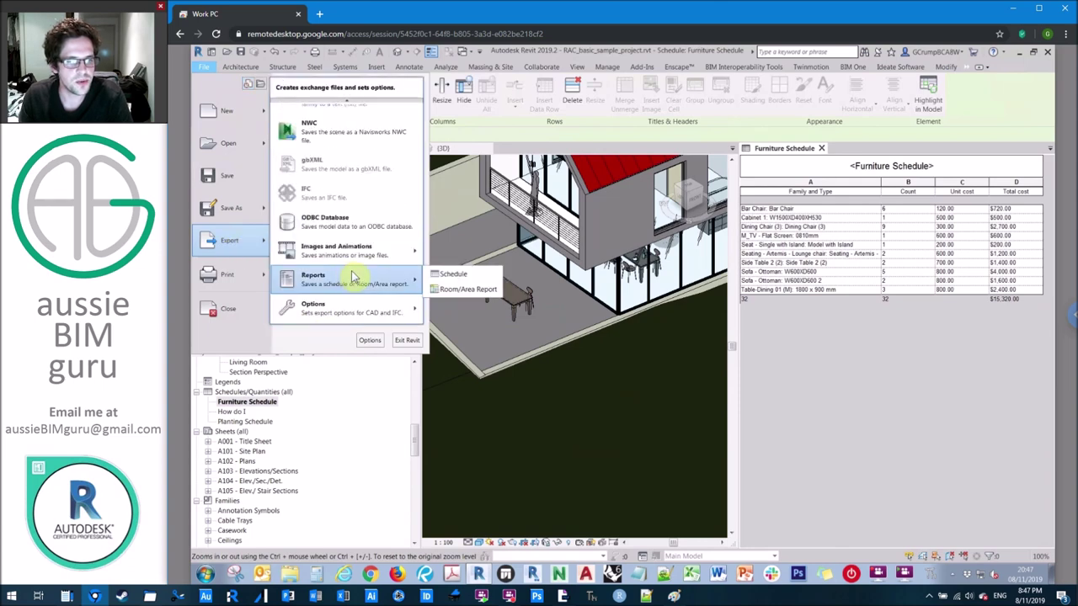
{"action": "left_click", "coordinate": [467, 281]}
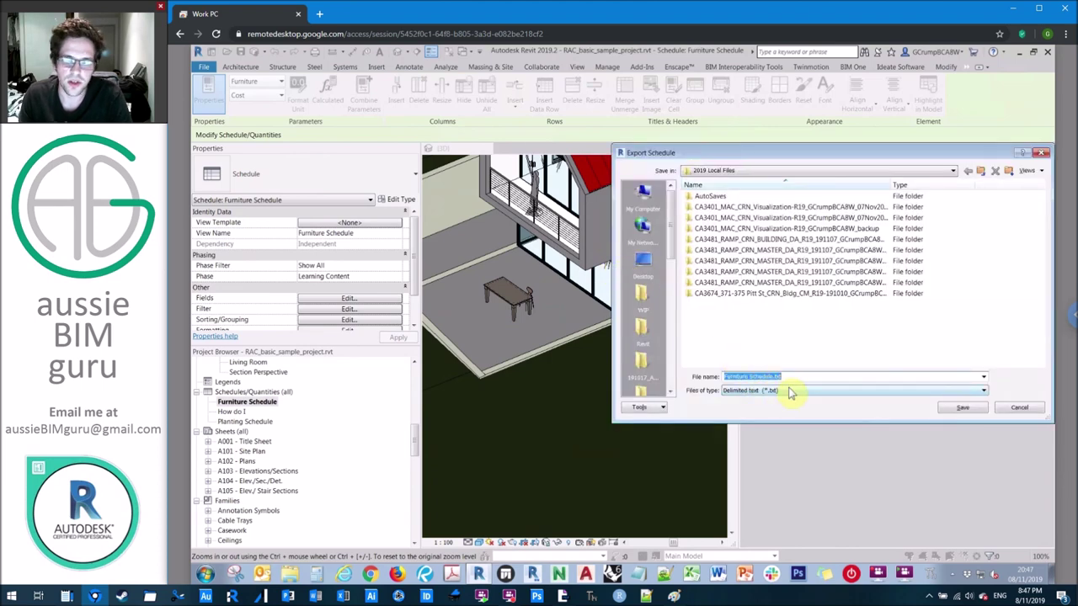
{"action": "left_click", "coordinate": [643, 261]}
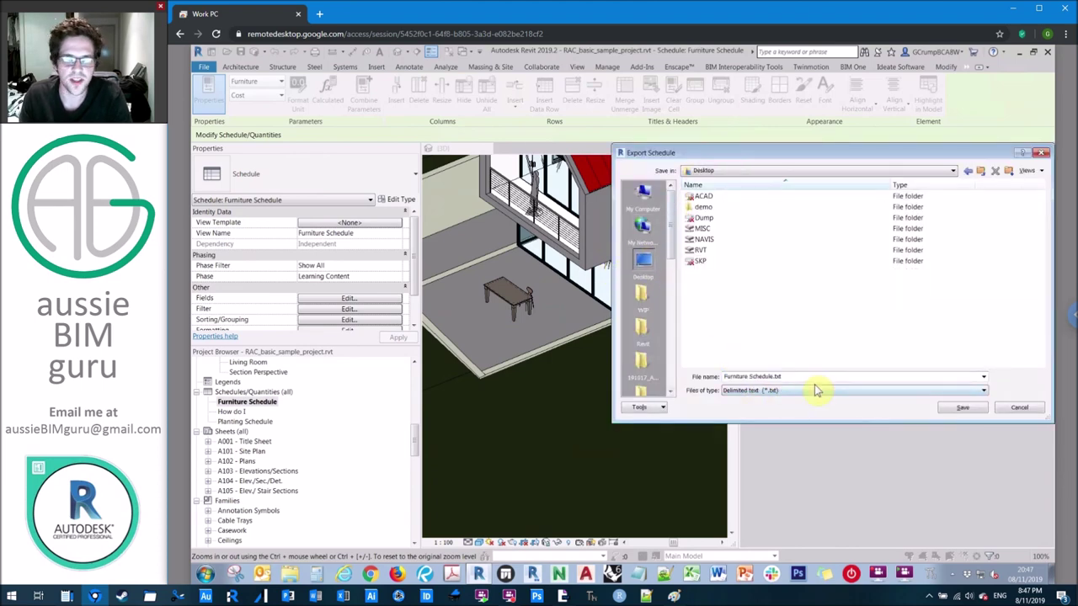
{"action": "left_click", "coordinate": [815, 377]}
{"action": "left_click", "coordinate": [962, 408]}
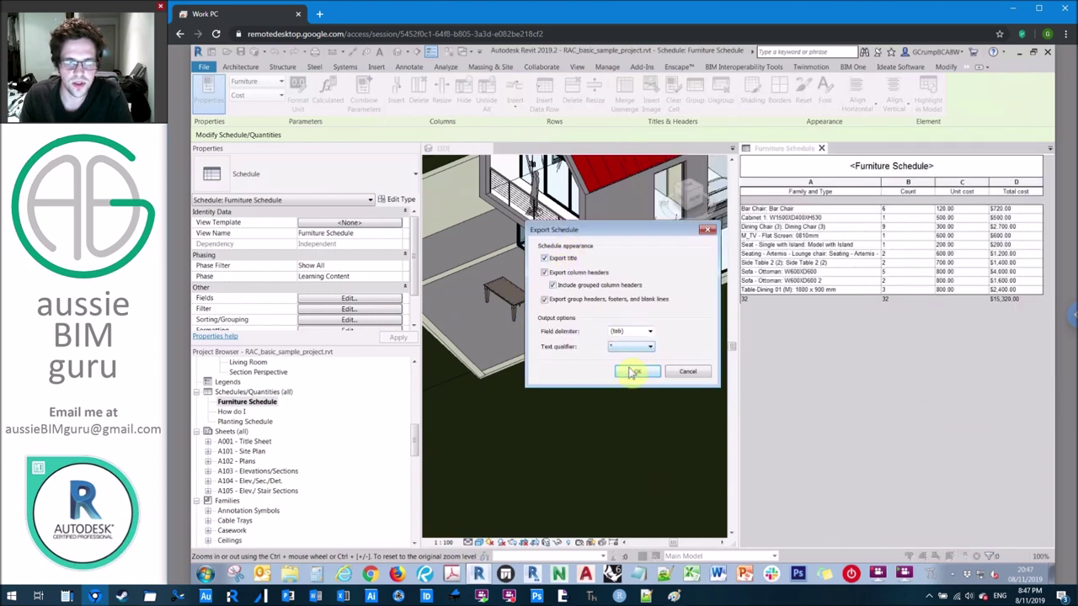
{"action": "left_click", "coordinate": [633, 376]}
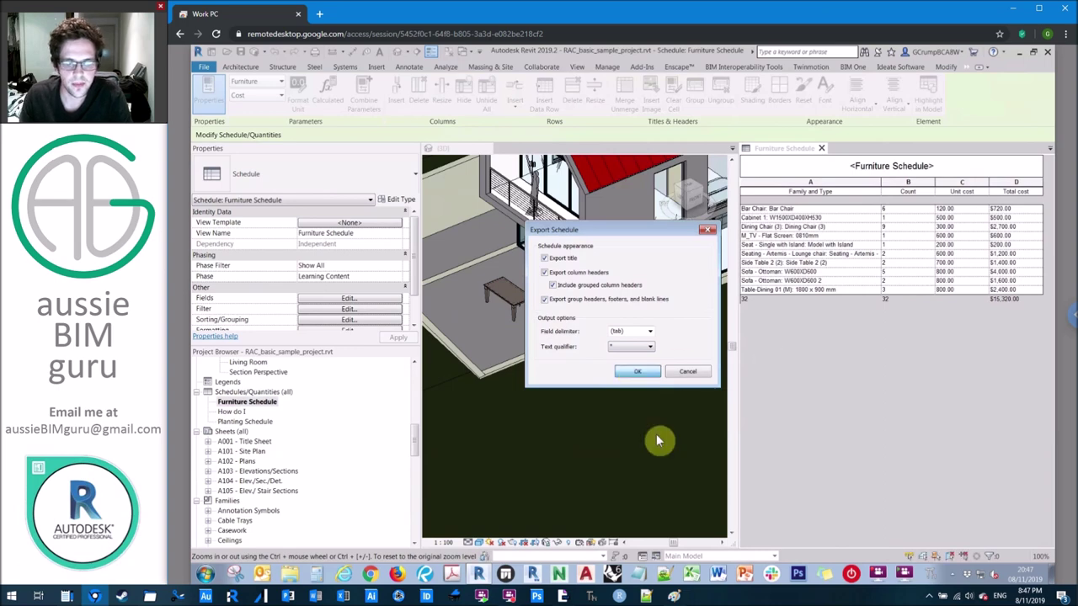
- Switch to Windows Explorer, open the Desktop folder and select Furniture Schedule.txt
{"action": "left_click", "coordinate": [289, 576]}
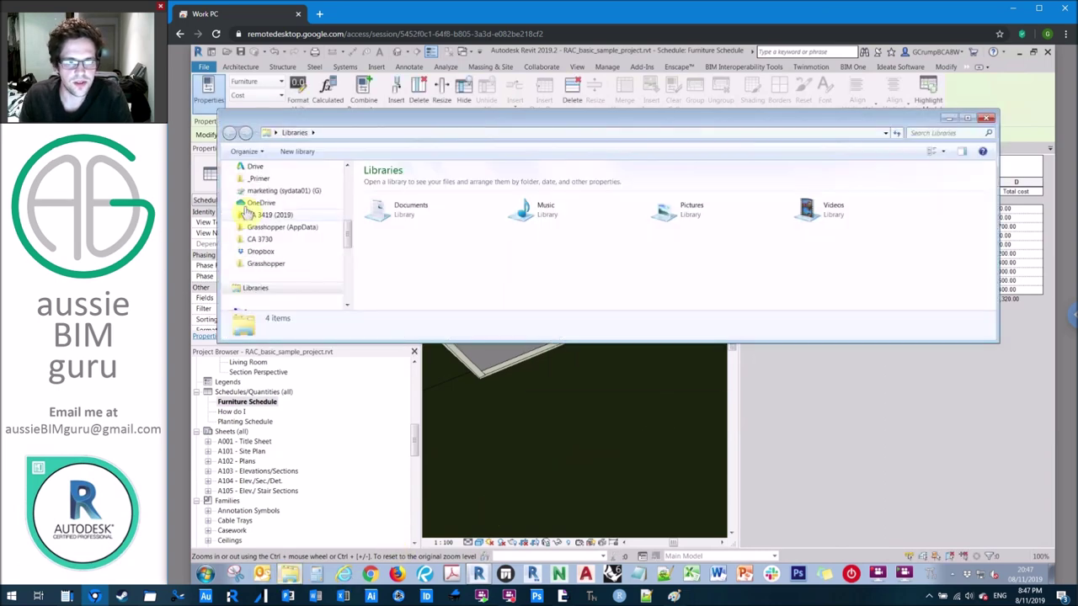
{"action": "scroll", "coordinate": [286, 202], "scroll_direction": "up", "scroll_amount": 5}
{"action": "left_click", "coordinate": [286, 195]}
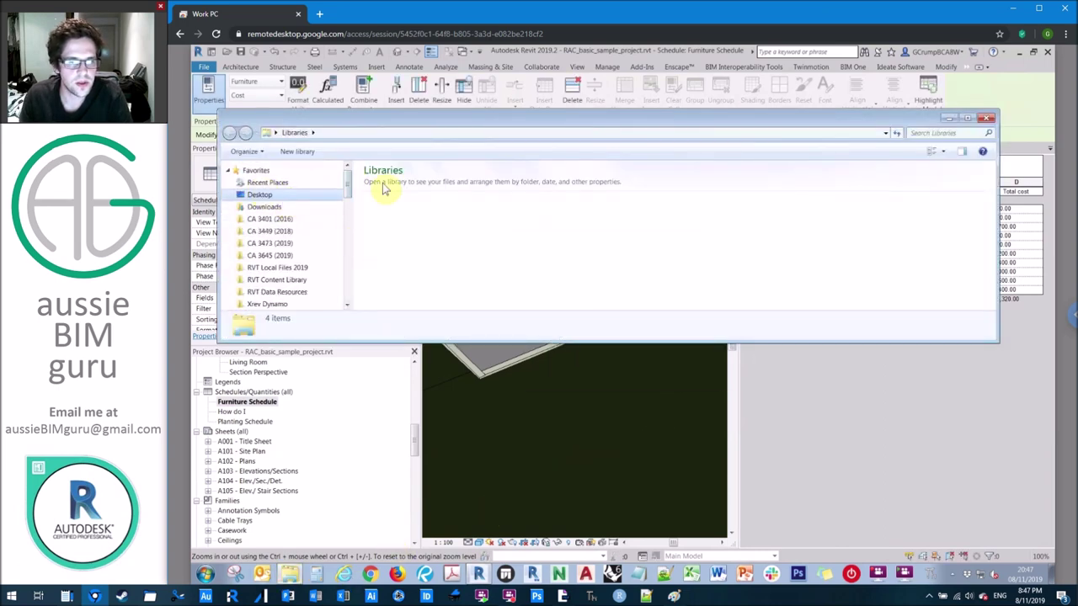
{"action": "left_click", "coordinate": [390, 199]}
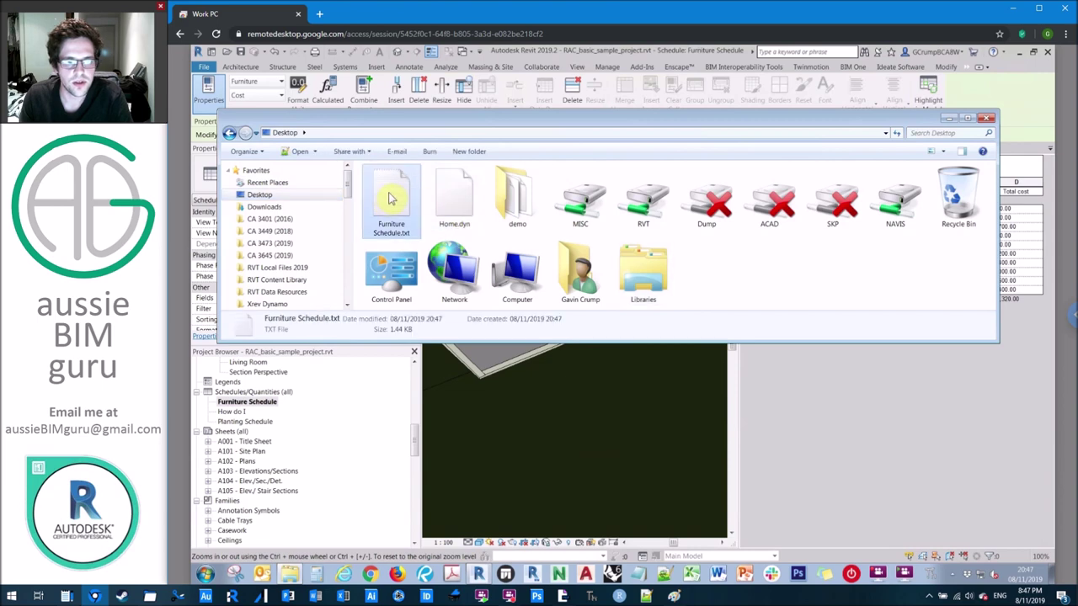
{"action": "right_click", "coordinate": [390, 199]}
{"action": "mouse_move", "coordinate": [539, 296]}
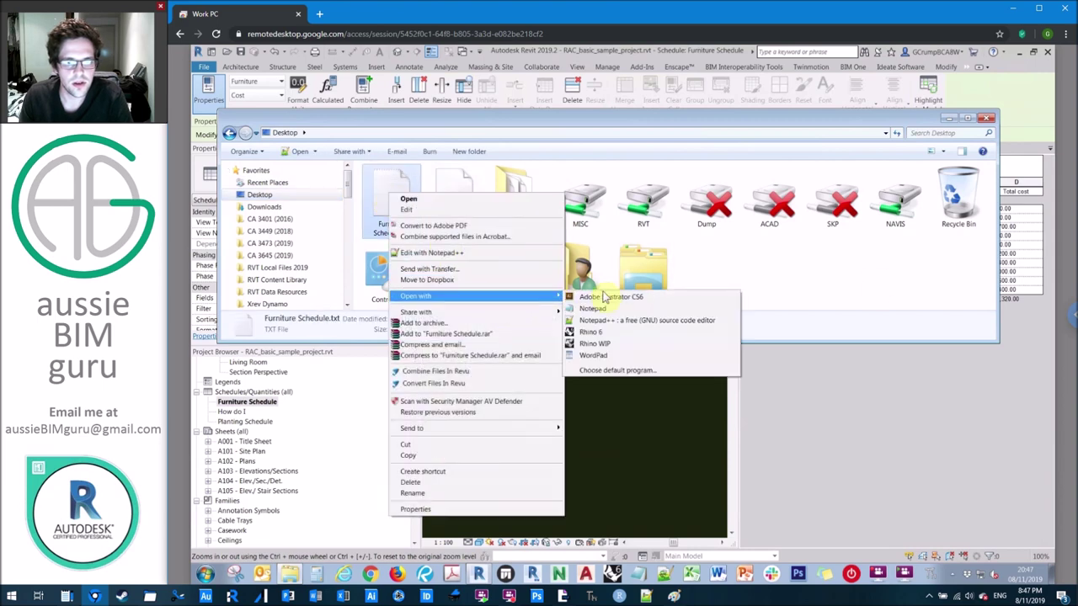
{"action": "left_click", "coordinate": [881, 272]}
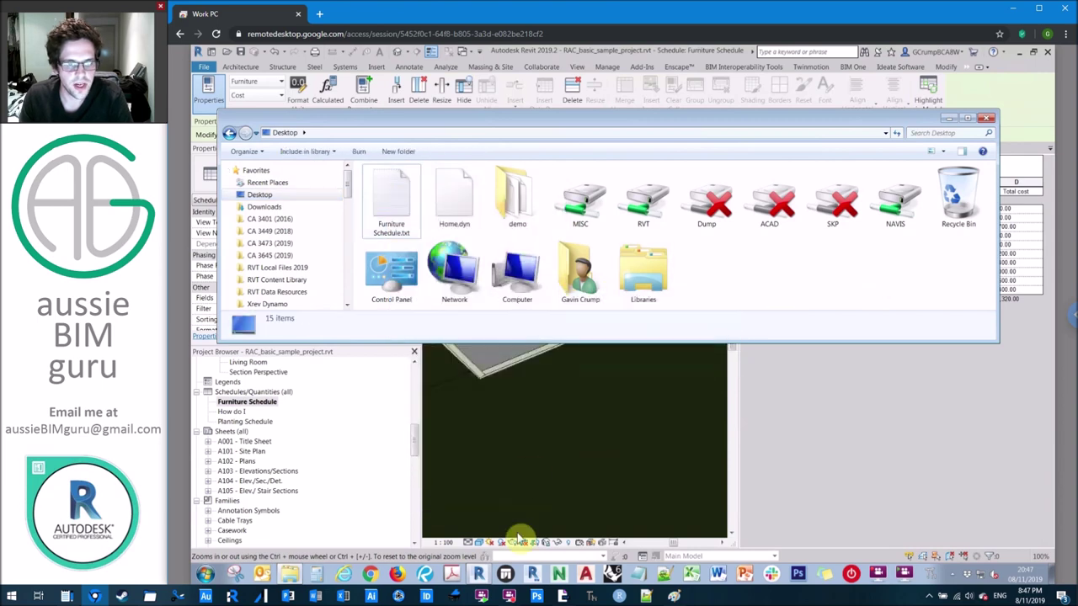
- Launch Excel and open the exported Furniture Schedule.txt file from the Desktop in it
{"action": "left_click", "coordinate": [690, 575]}
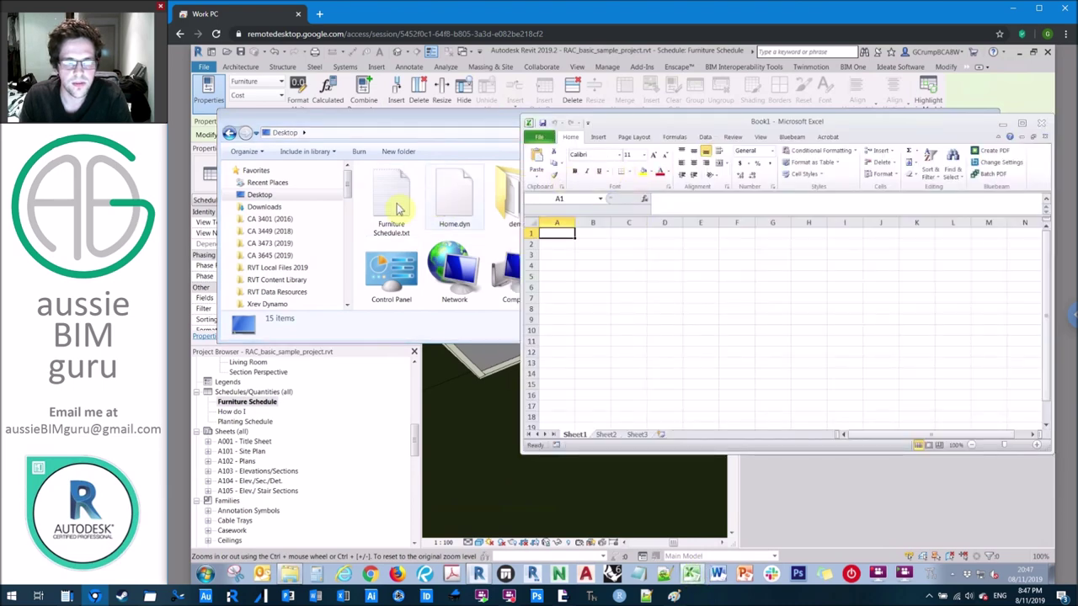
{"action": "left_click", "coordinate": [389, 198]}
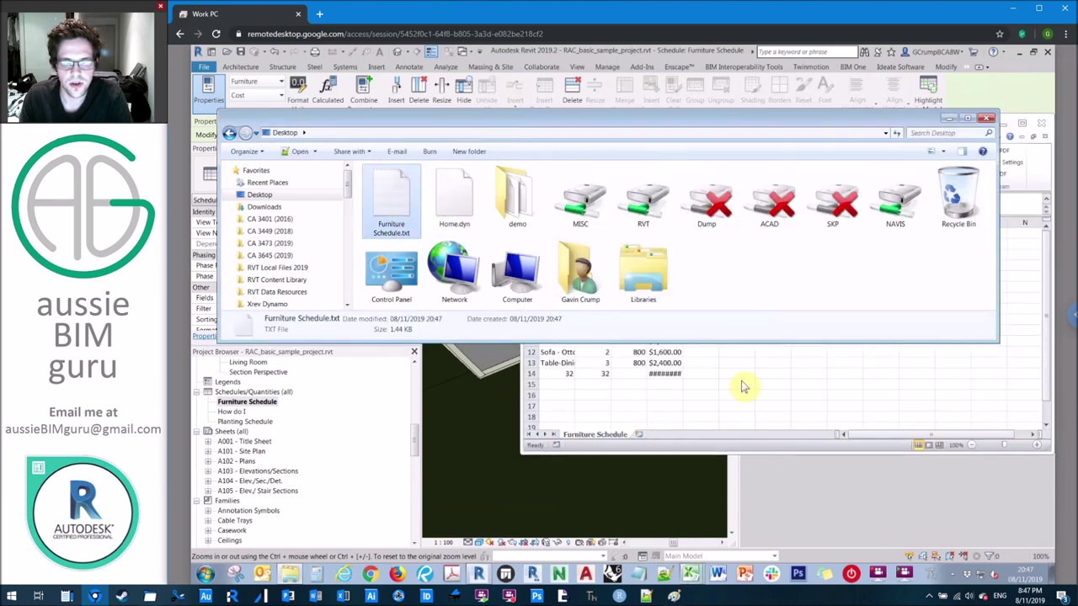
{"action": "left_click", "coordinate": [741, 379]}
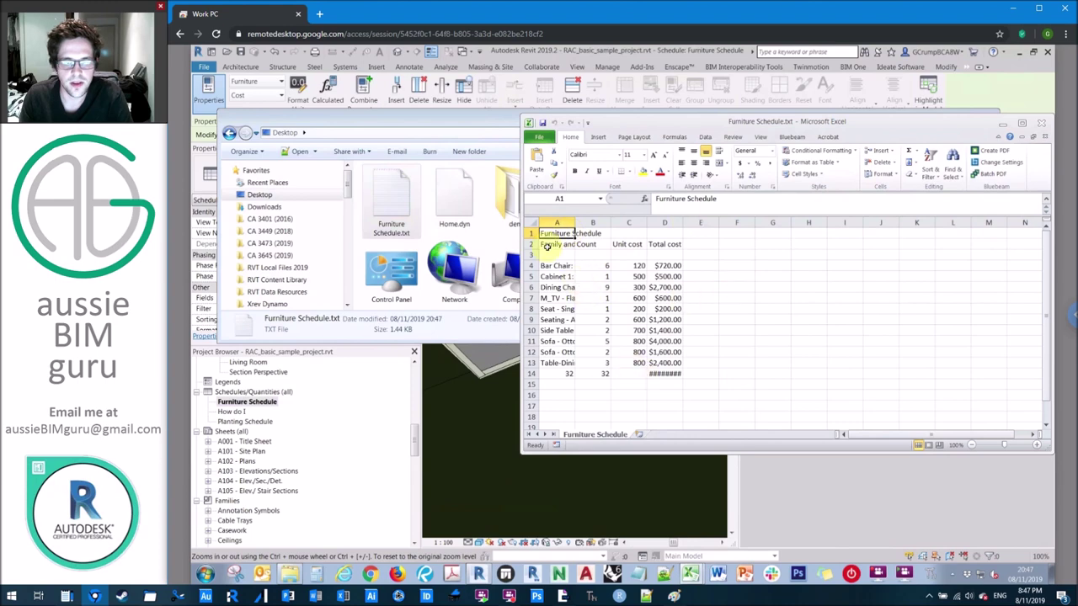
- Set the width of columns A to D to 30, and minimize the spreadsheet
{"action": "left_click_drag", "start_coordinate": [556, 222], "coordinate": [664, 222]}
{"action": "right_click", "coordinate": [673, 222]}
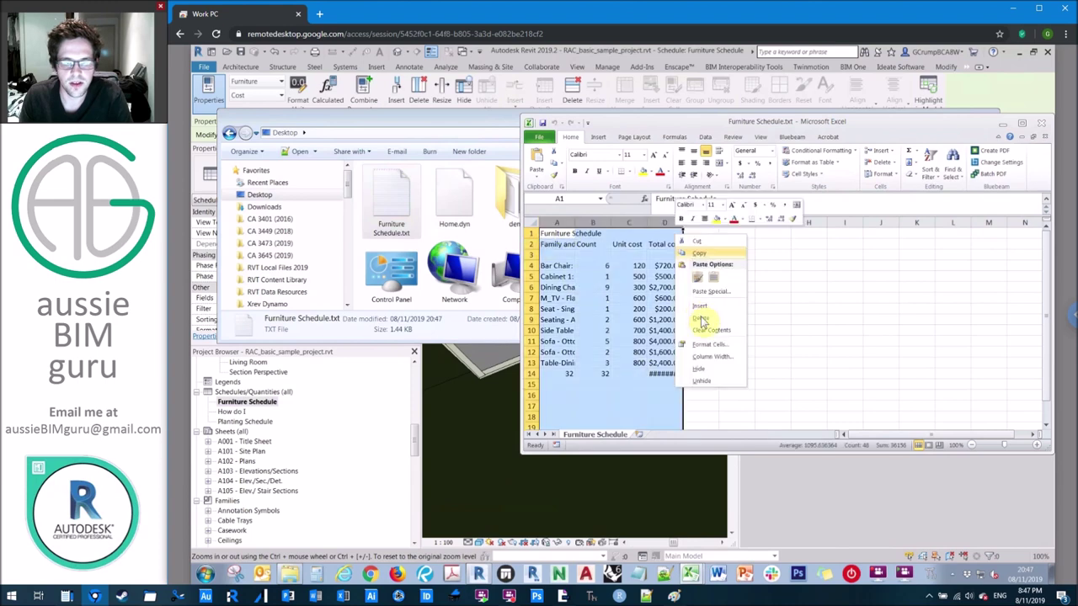
{"action": "left_click", "coordinate": [725, 361]}
{"action": "type", "text": "30"}
{"action": "left_click", "coordinate": [699, 365]}
{"action": "left_click", "coordinate": [837, 258]}
{"action": "left_click", "coordinate": [859, 352]}
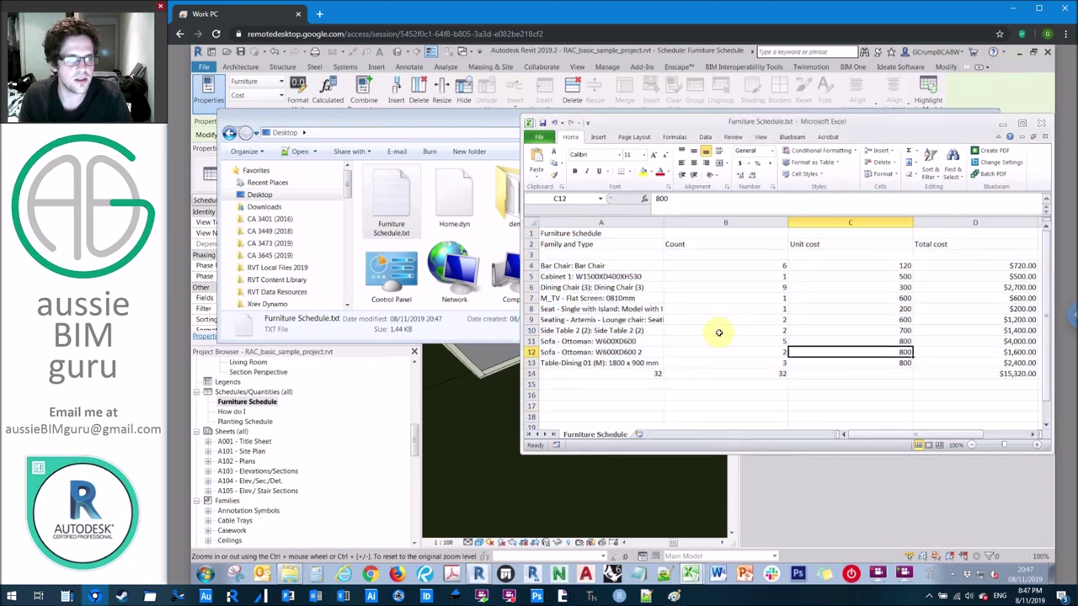
{"action": "left_click", "coordinate": [1002, 123]}
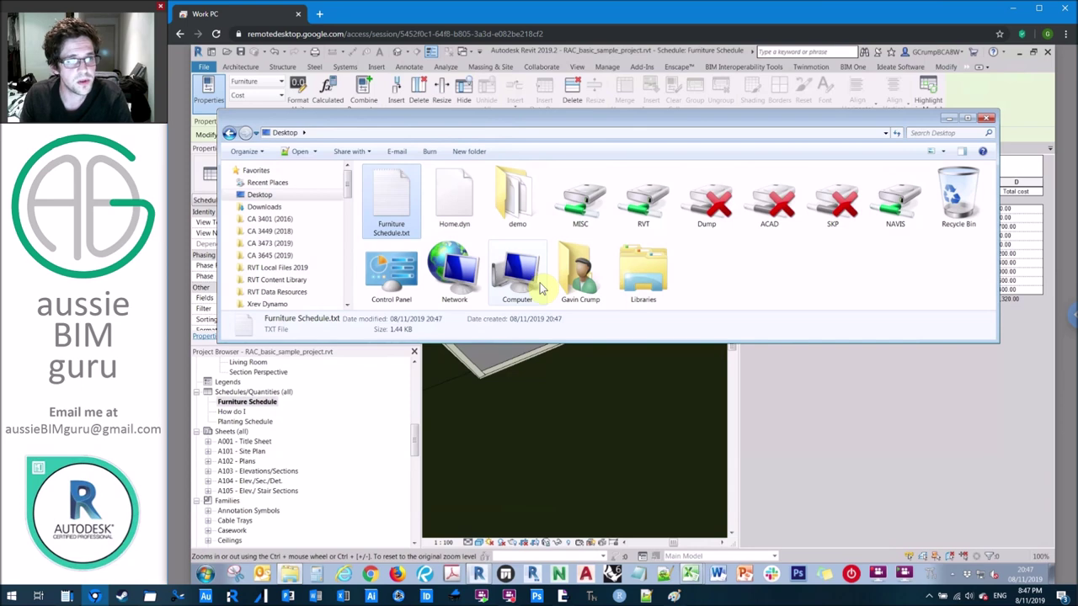
{"action": "mouse_move", "coordinate": [567, 598]}
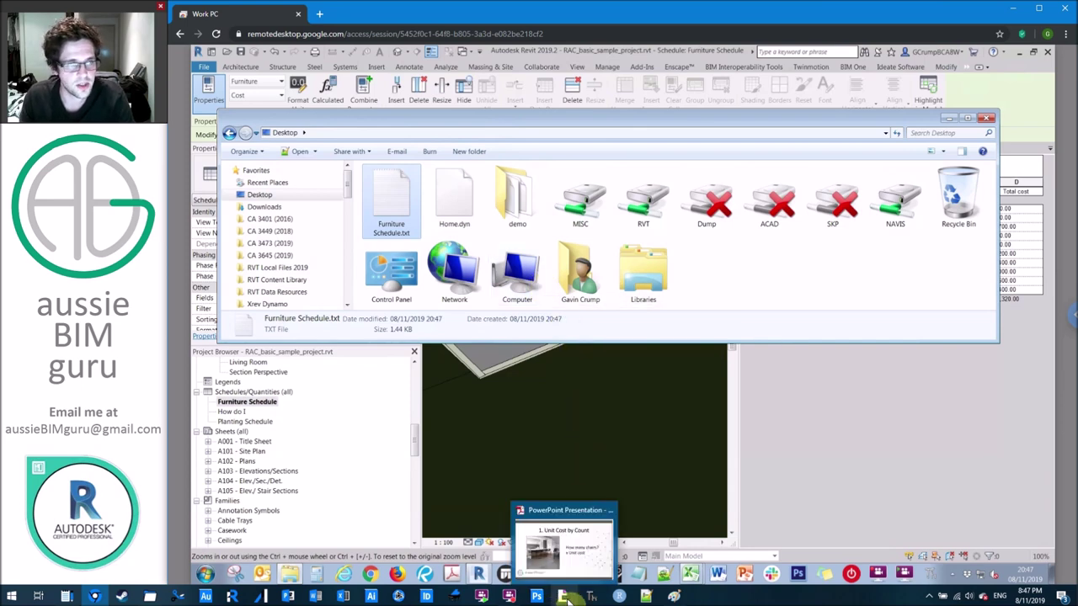
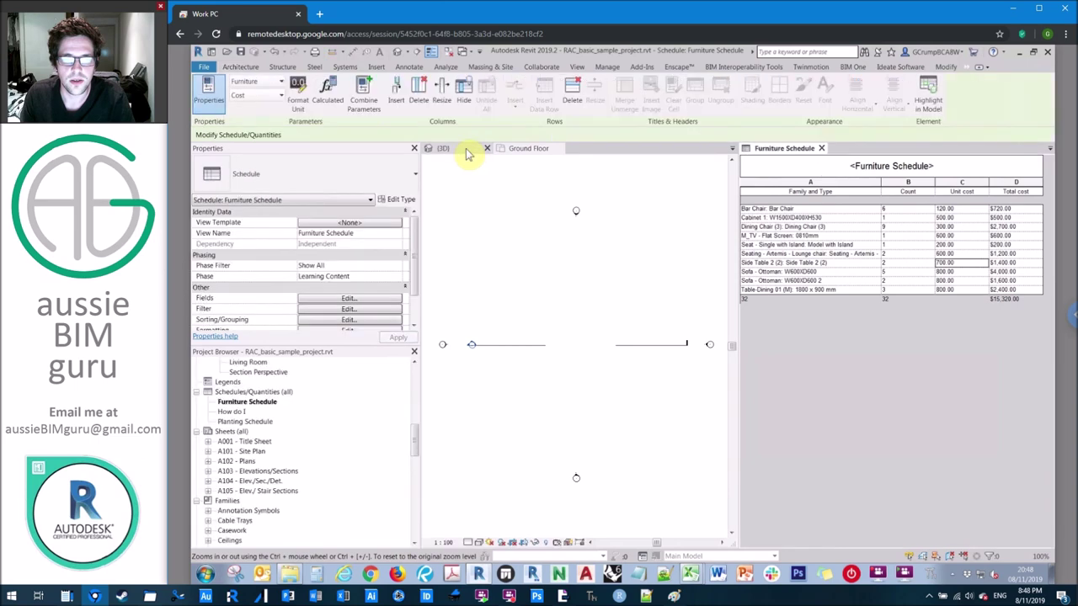
- On the Ground Floor plan of Project1, place a UB305x165x40 structural beam about 18400 mm long at about 29°
{"action": "left_click", "coordinate": [465, 150]}
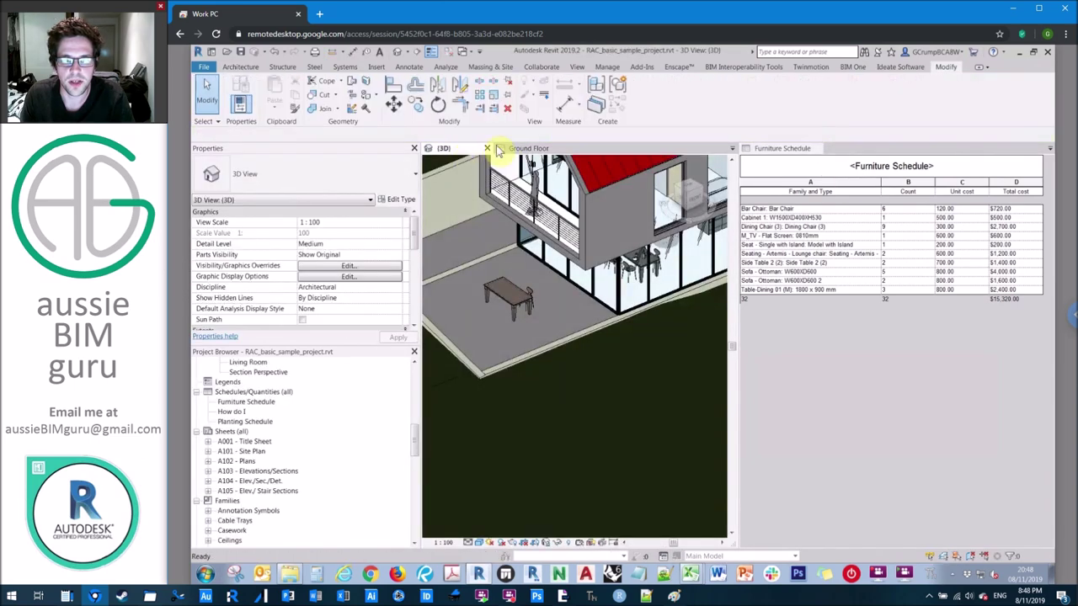
{"action": "key", "text": "ctrl+Tab"}
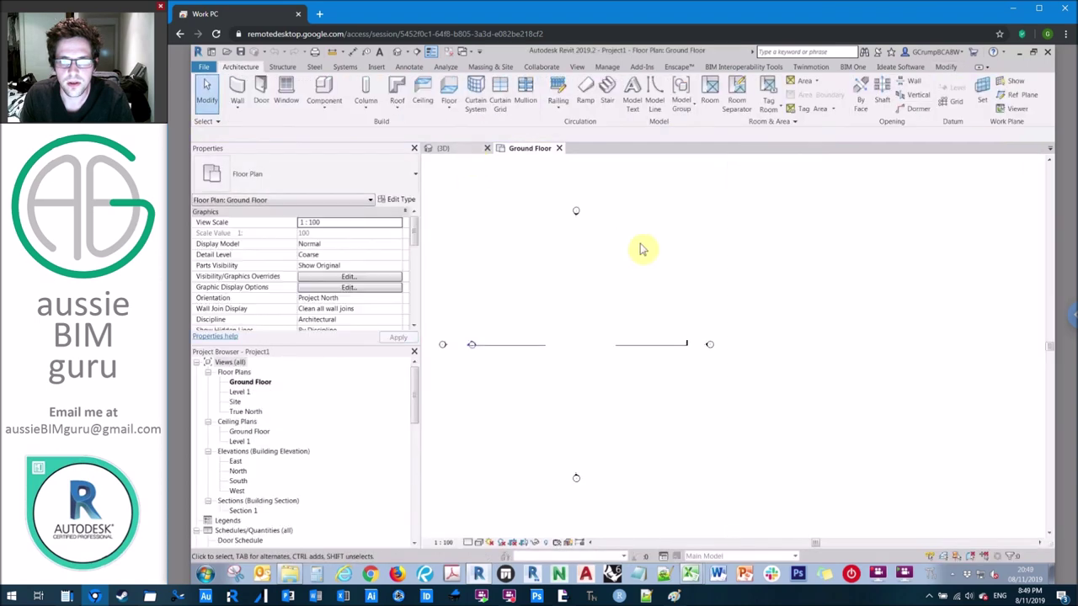
{"action": "left_click", "coordinate": [289, 67]}
{"action": "left_click", "coordinate": [239, 95]}
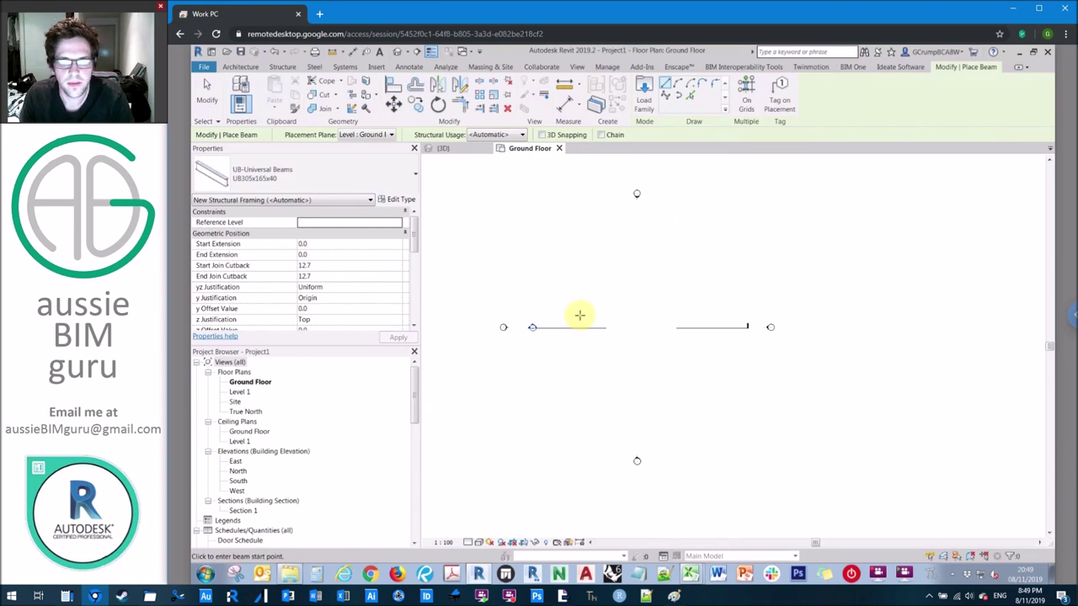
{"action": "left_click", "coordinate": [577, 314]}
{"action": "left_click", "coordinate": [658, 276]}
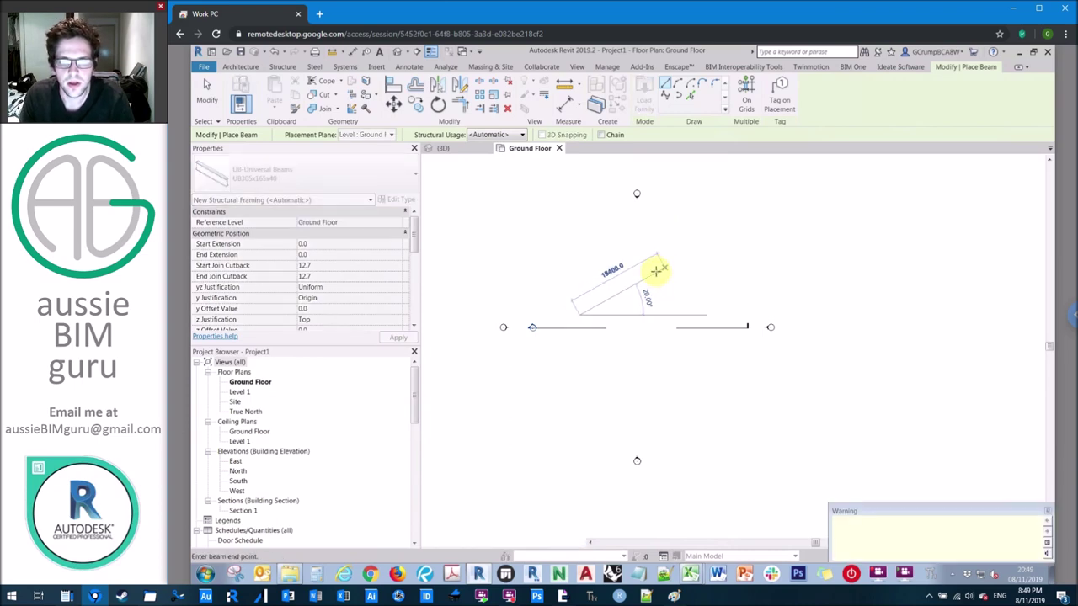
- Place a second UB305x165x40 beam about 15600 mm long on the Ground Floor plan, and open the default 3D view
{"action": "left_click", "coordinate": [590, 283]}
{"action": "left_click", "coordinate": [659, 233]}
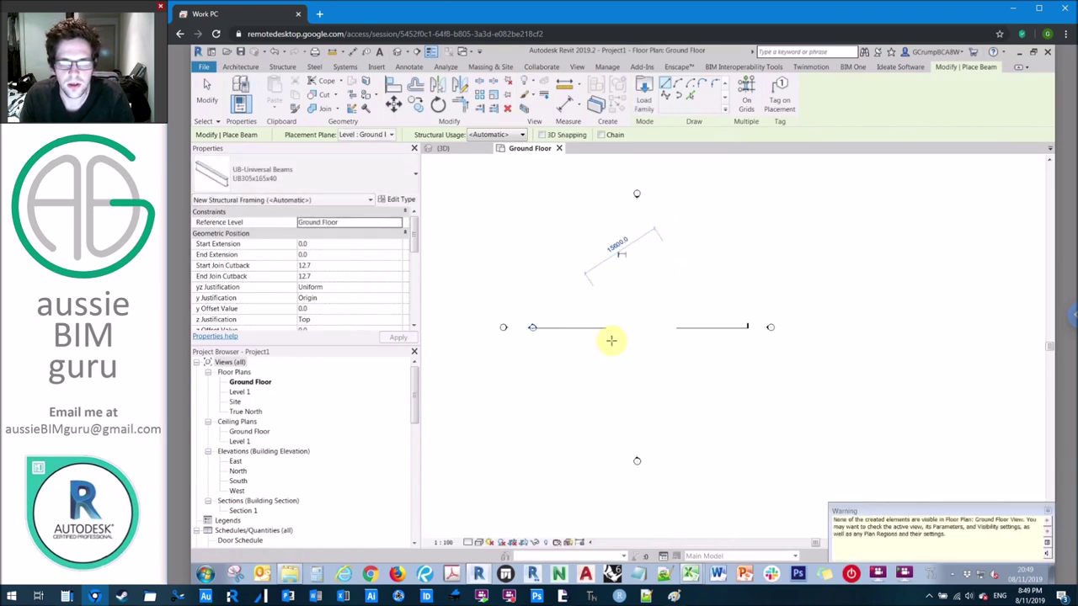
{"action": "left_click", "coordinate": [331, 172]}
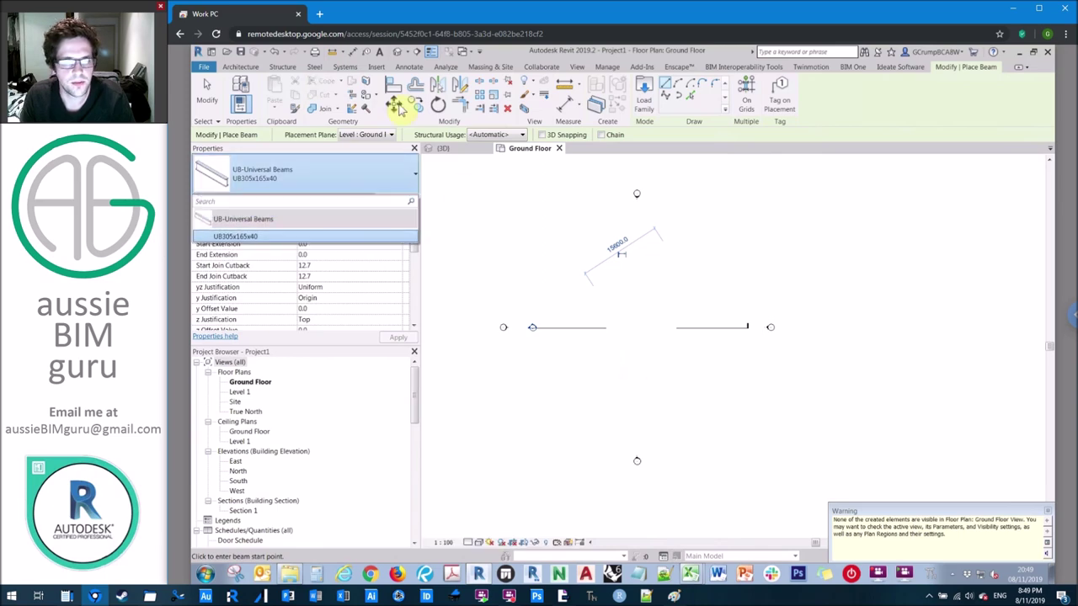
{"action": "left_click", "coordinate": [402, 53]}
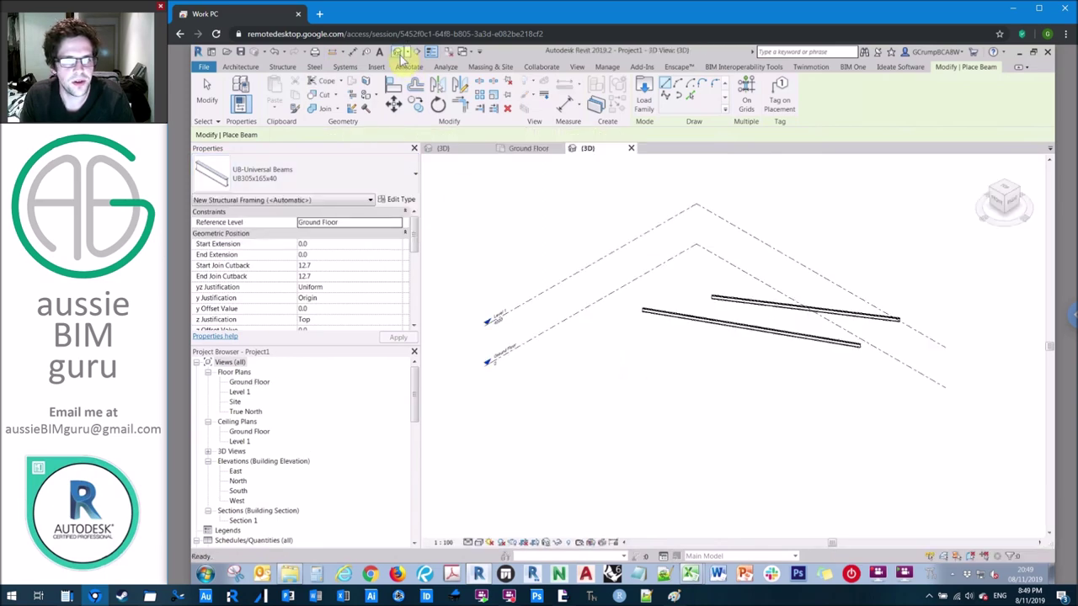
{"action": "key", "text": "Escape"}
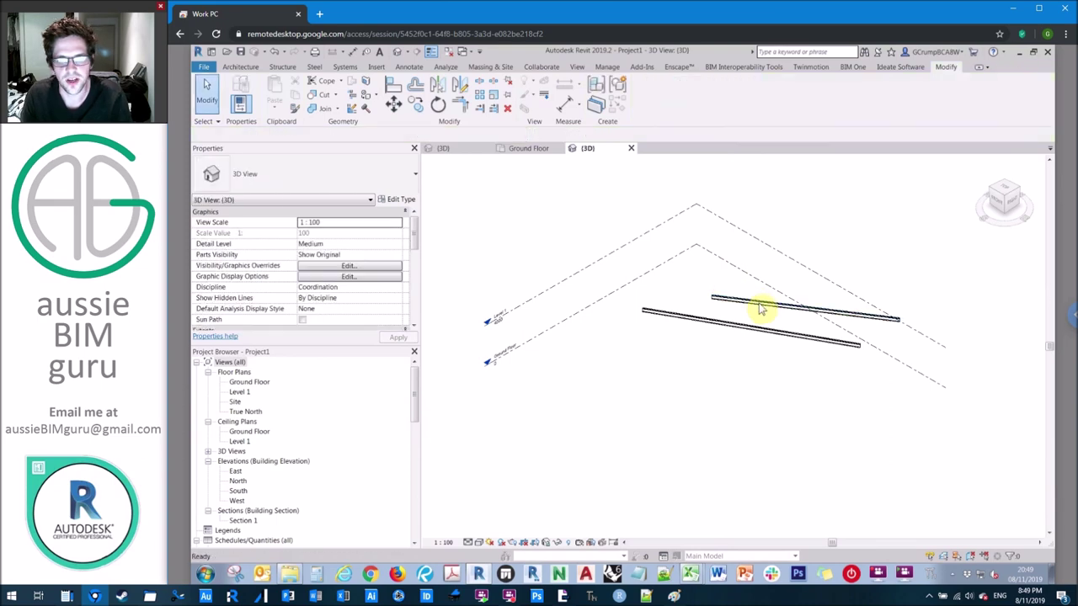
- Open the family of the second beam, about 15600 mm long, for editing from the 3D view
{"action": "left_click", "coordinate": [760, 309]}
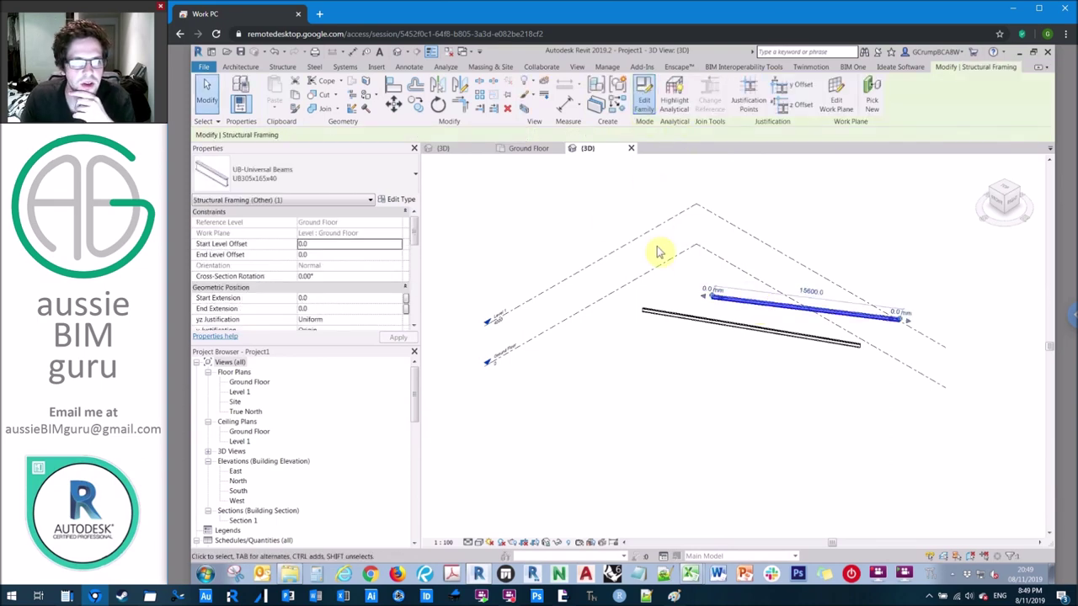
{"action": "key", "text": "e"}
{"action": "key", "text": "d"}
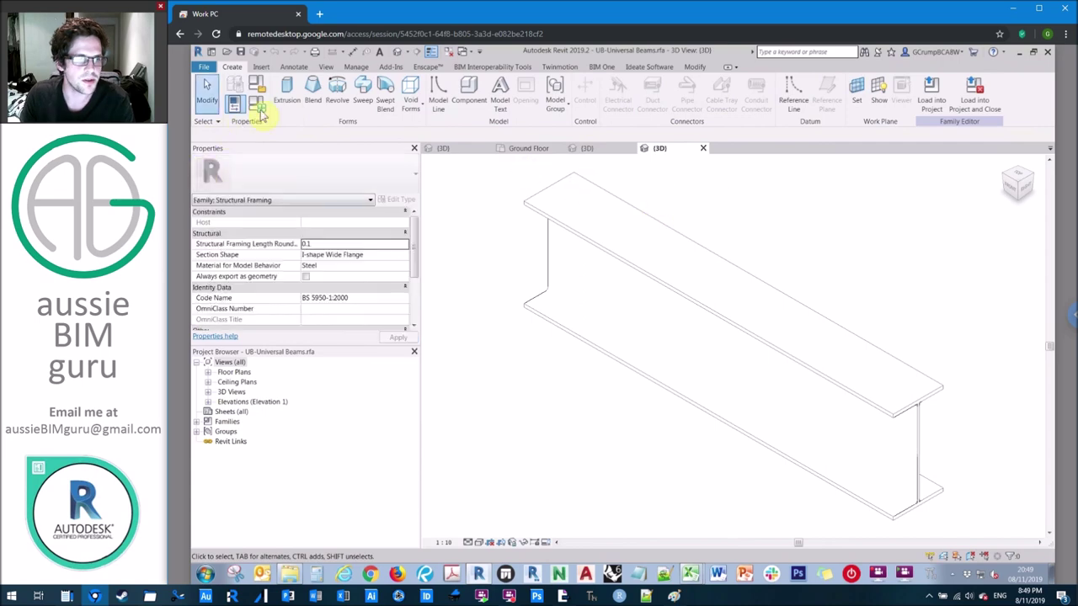
- Examine the built-in Cost parameter and its parameter properties in the beam family's types, and close without changes
{"action": "key", "text": "f"}
{"action": "key", "text": "t"}
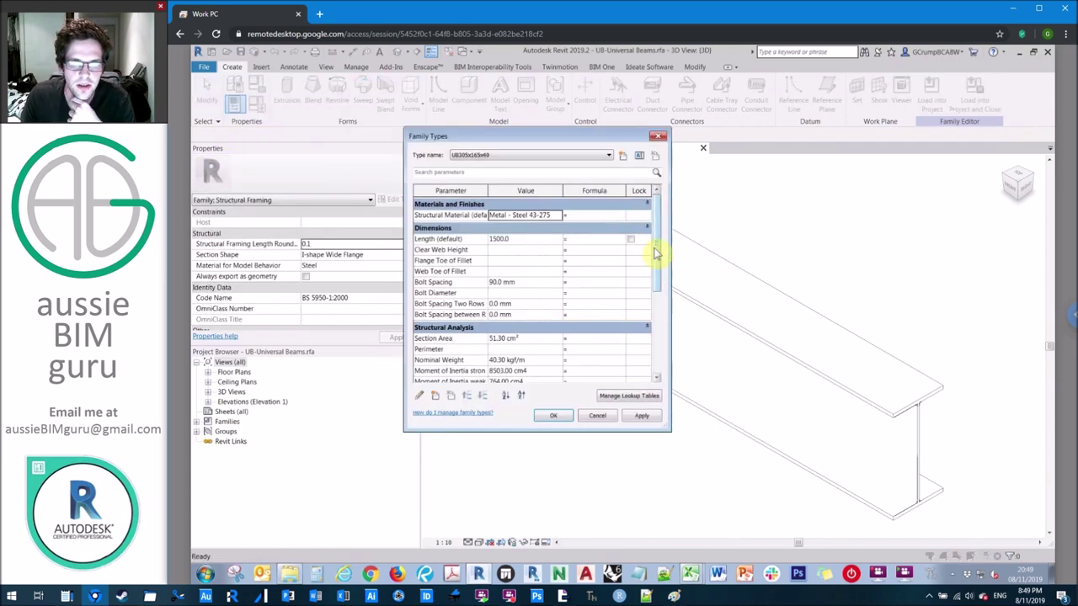
{"action": "scroll", "coordinate": [646, 359], "scroll_direction": "down", "scroll_amount": 10}
{"action": "scroll", "coordinate": [492, 366], "scroll_direction": "down", "scroll_amount": 3}
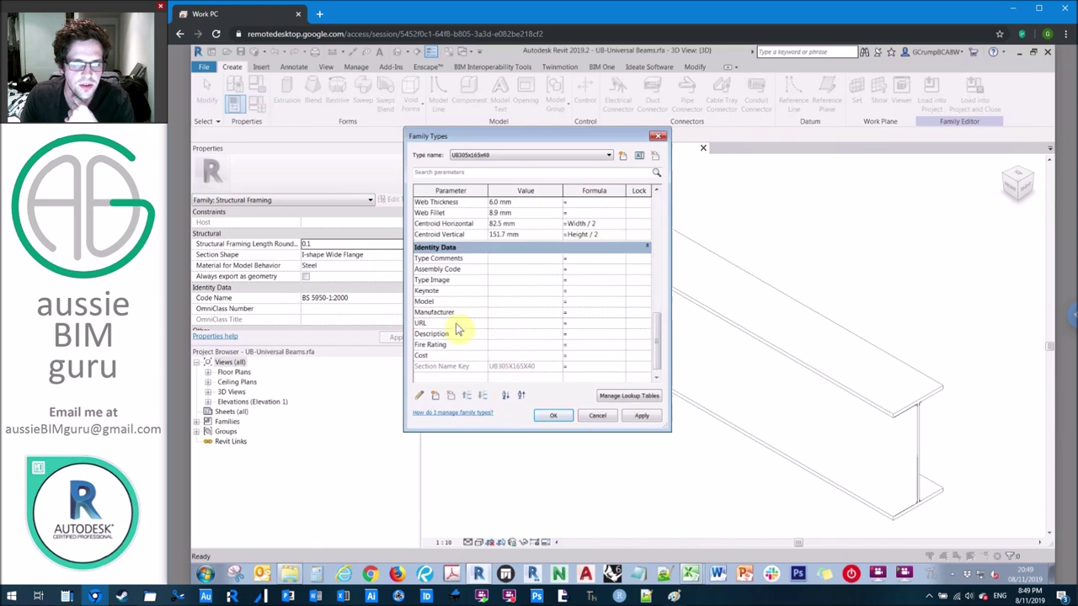
{"action": "left_click", "coordinate": [501, 355]}
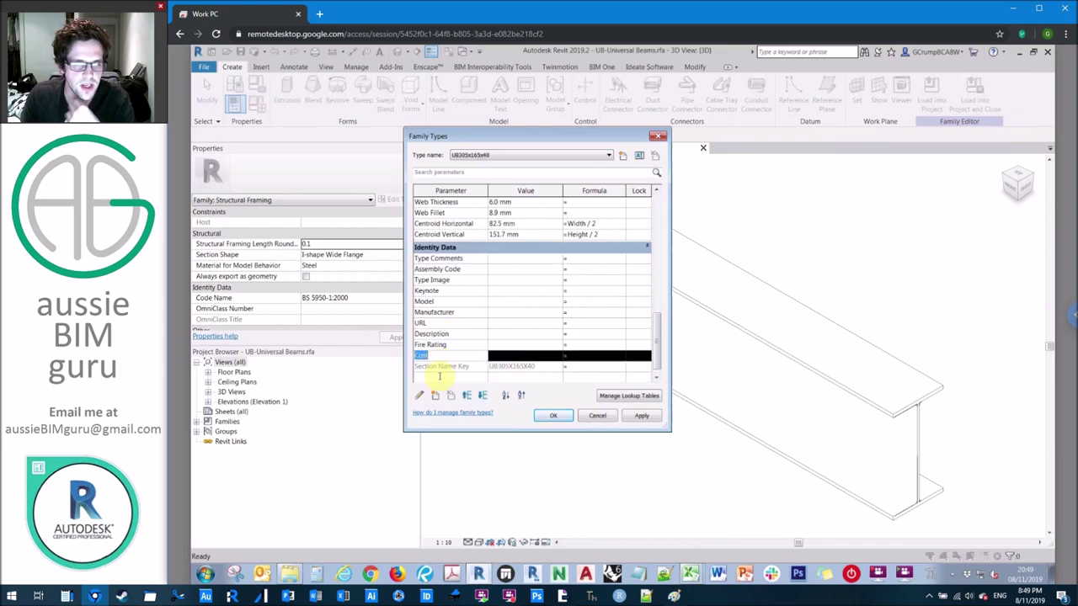
{"action": "left_click", "coordinate": [421, 395]}
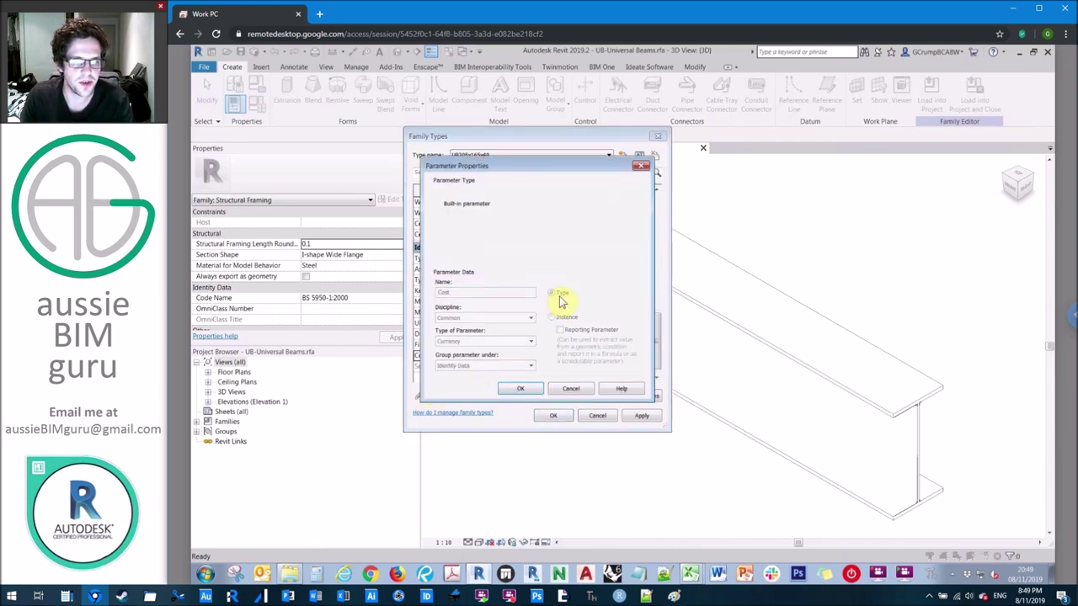
{"action": "left_click", "coordinate": [572, 392]}
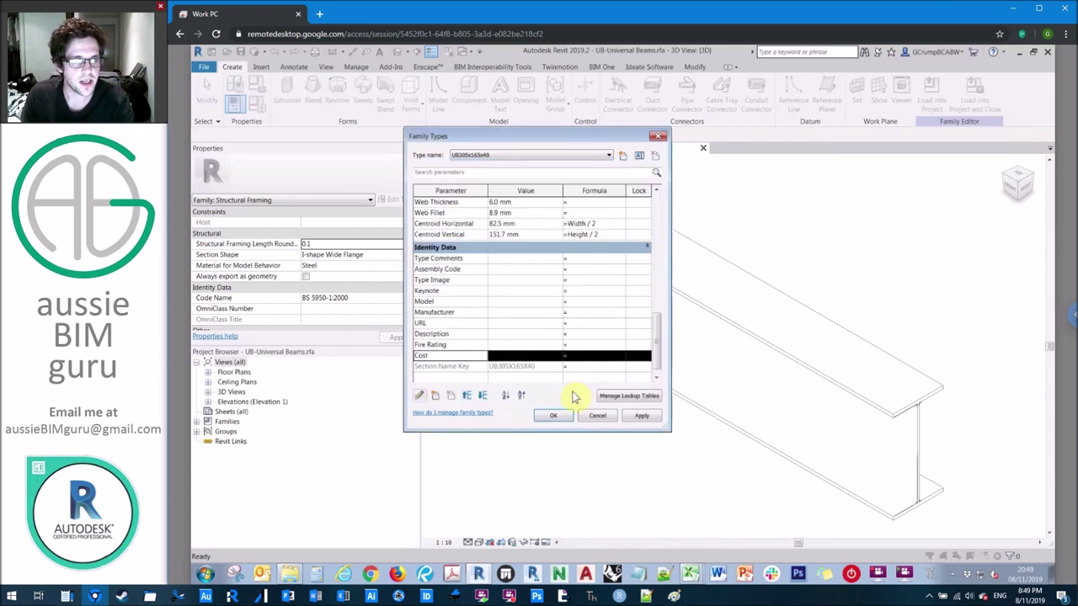
{"action": "left_click", "coordinate": [597, 415]}
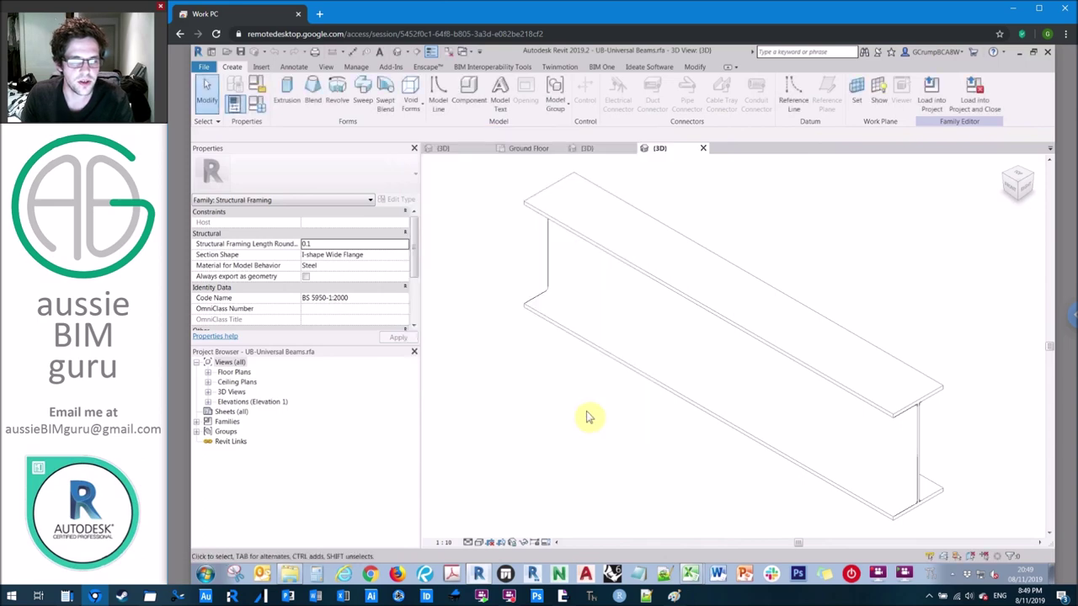
- Open the Ref. Level floor plan and add an aligned dimension between the beam's Member Left and Member Right ends
{"action": "double_click", "coordinate": [236, 374]}
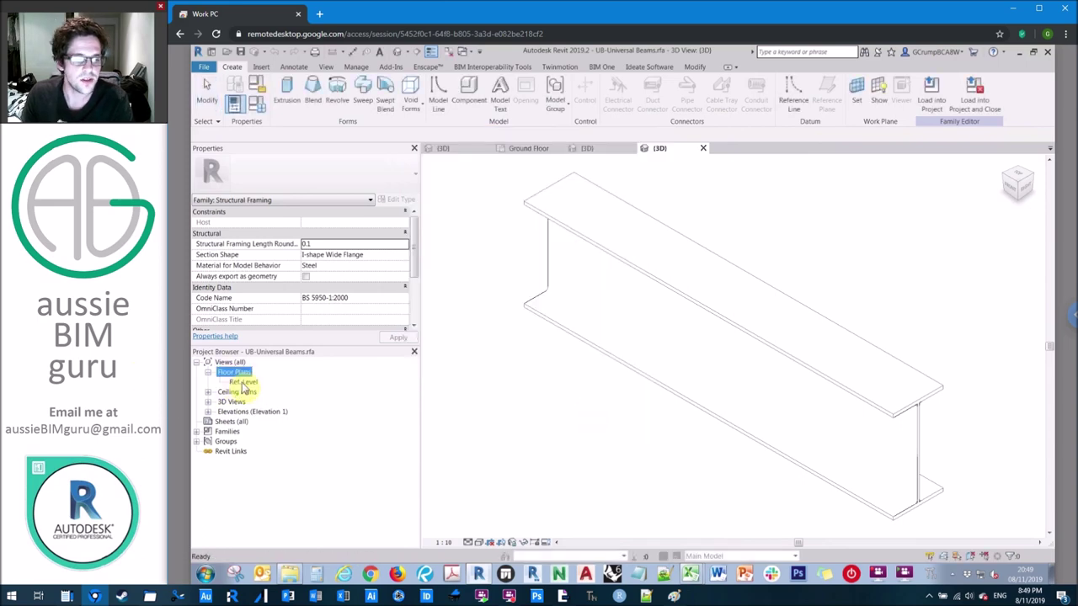
{"action": "double_click", "coordinate": [243, 382]}
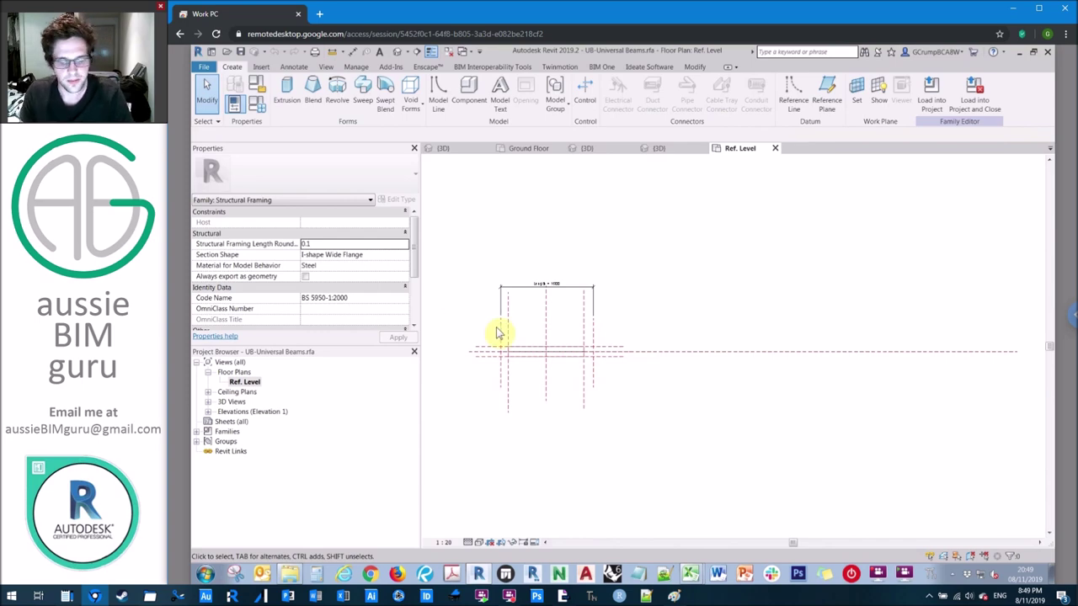
{"action": "scroll", "coordinate": [496, 332], "scroll_direction": "up", "scroll_amount": 4}
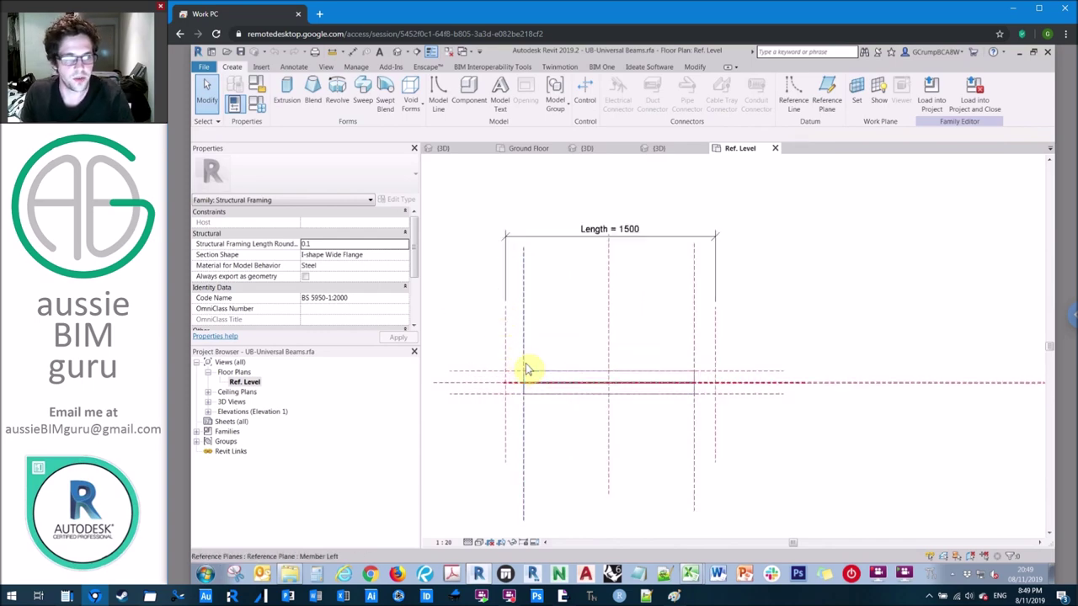
{"action": "scroll", "coordinate": [526, 368], "scroll_direction": "up", "scroll_amount": 2}
{"action": "key", "text": "d"}
{"action": "key", "text": "i"}
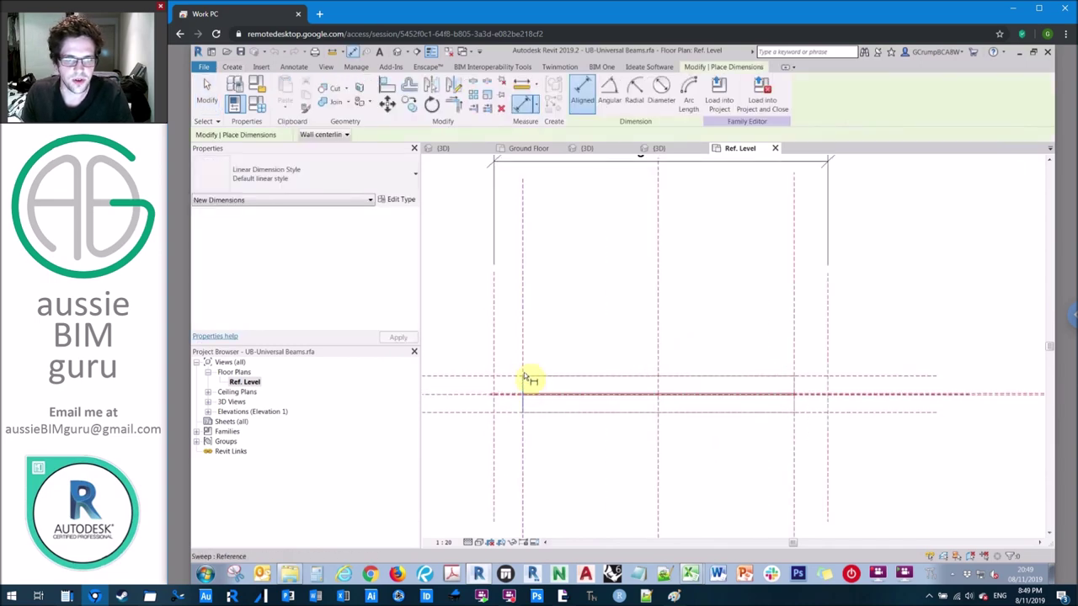
{"action": "left_click", "coordinate": [524, 371]}
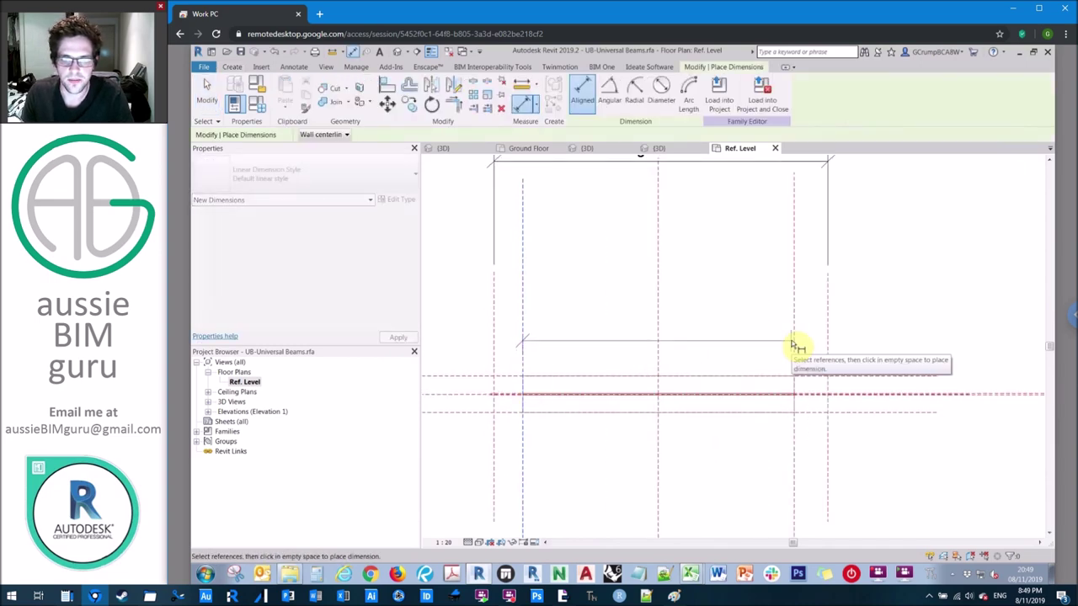
{"action": "left_click", "coordinate": [800, 345]}
{"action": "left_click", "coordinate": [753, 356]}
{"action": "scroll", "coordinate": [750, 353], "scroll_direction": "down", "scroll_amount": 1}
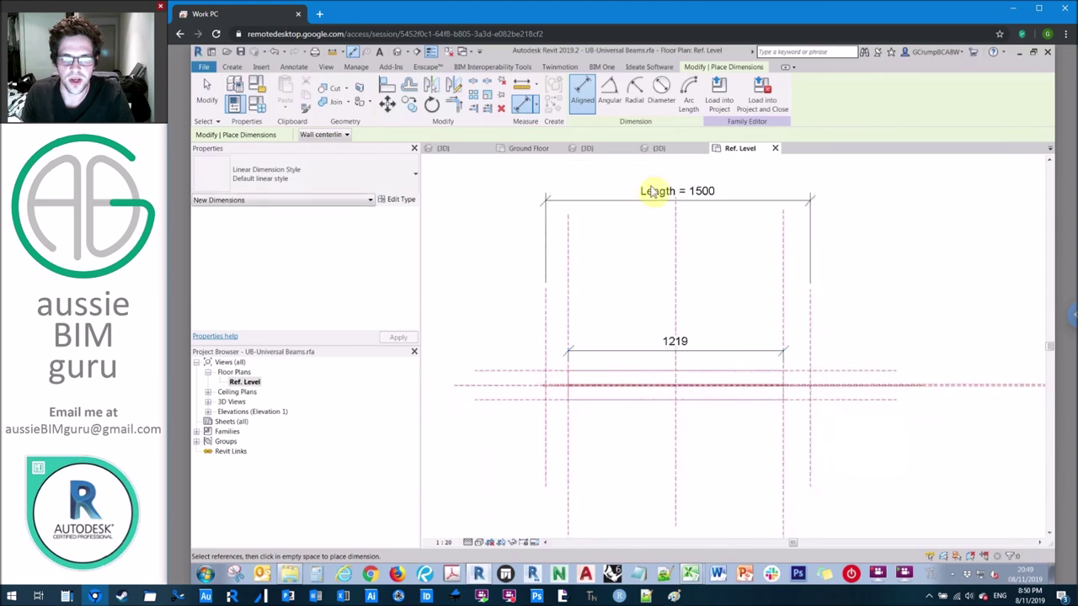
{"action": "key", "text": "Escape"}
{"action": "key", "text": "Escape"}
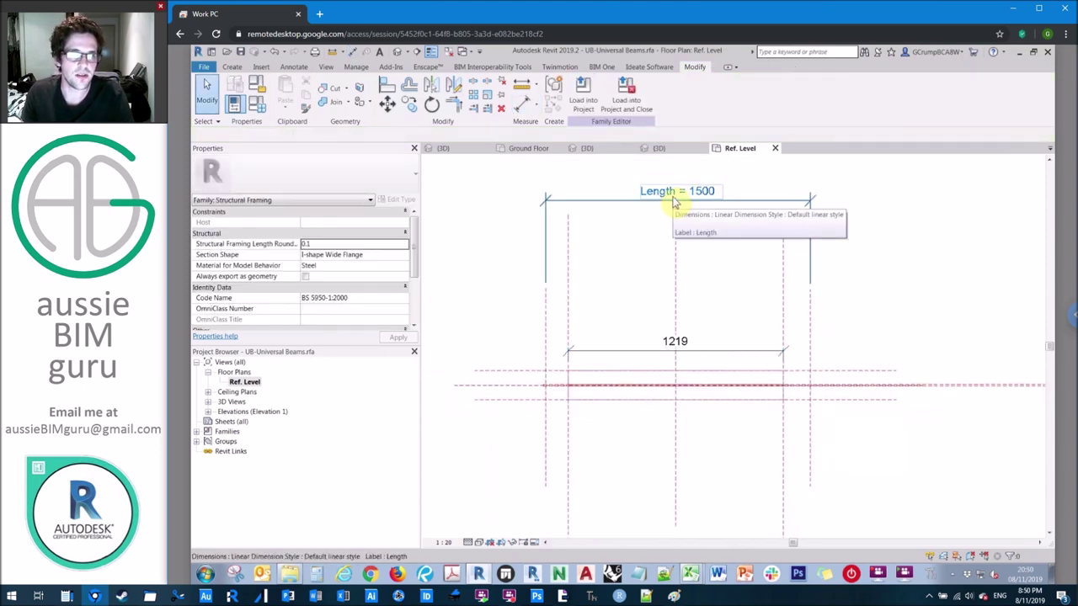
- Label the new beam dimension with a new instance reporting family parameter named Report length, grouped under Dimensions
{"action": "middle_click_drag", "start_coordinate": [570, 354], "coordinate": [585, 337]}
{"action": "scroll", "coordinate": [565, 353], "scroll_direction": "up", "scroll_amount": 1}
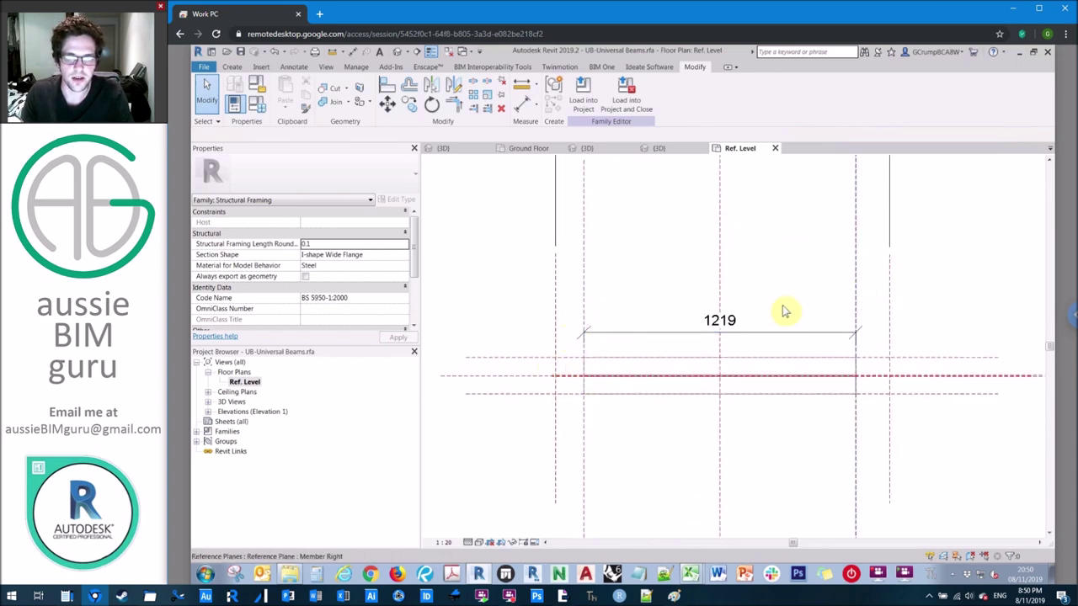
{"action": "left_click", "coordinate": [730, 331]}
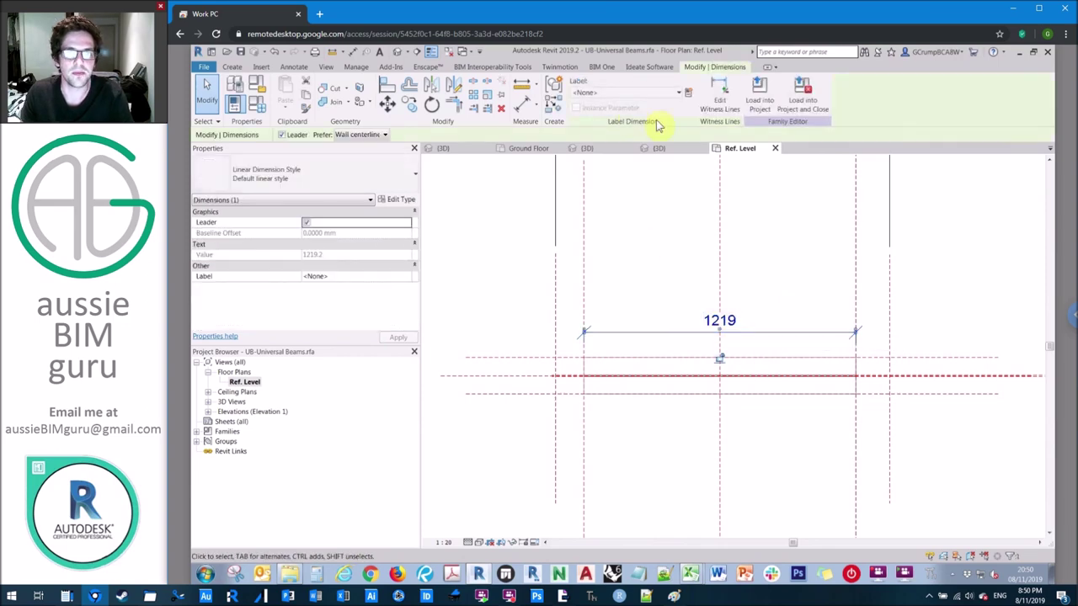
{"action": "left_click", "coordinate": [688, 95]}
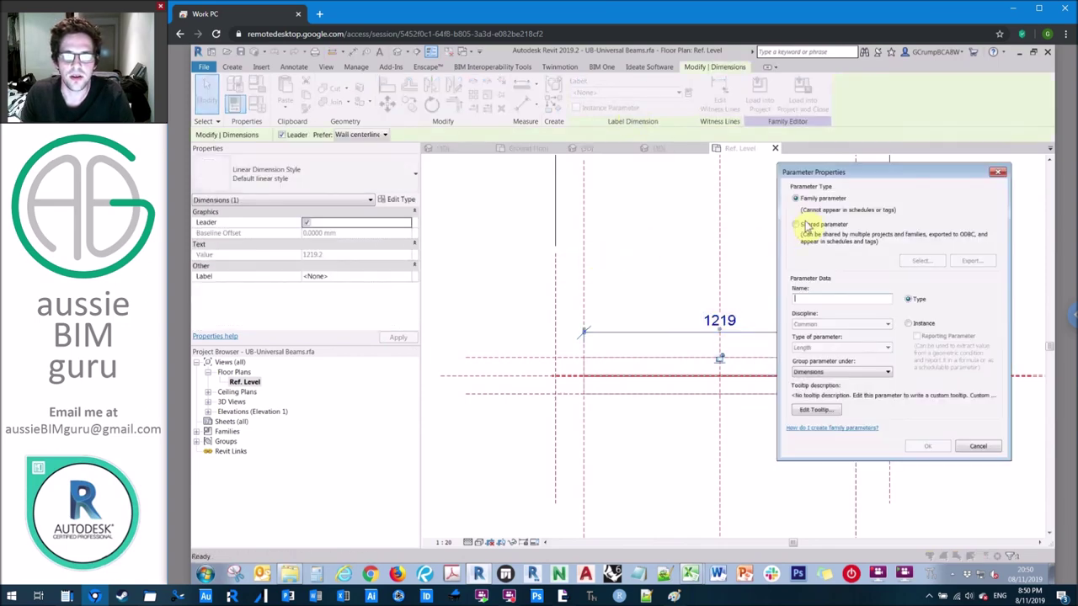
{"action": "left_click", "coordinate": [916, 325]}
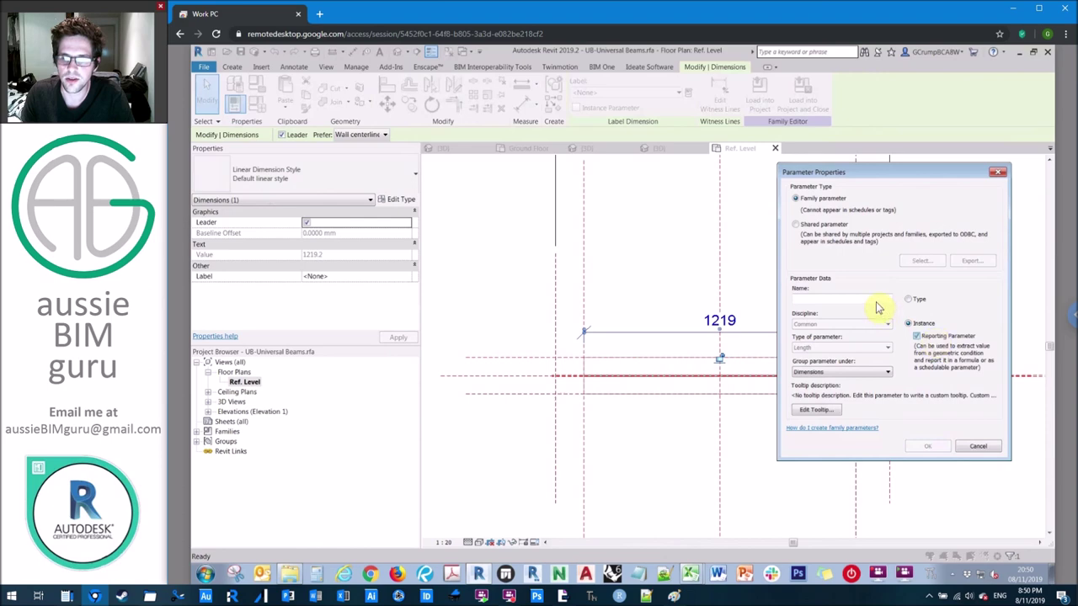
{"action": "key", "text": "Caps_Lock"}
{"action": "type", "text": "B"}
{"action": "key", "text": "Caps_Lock"}
{"action": "type", "text": "eport length"}
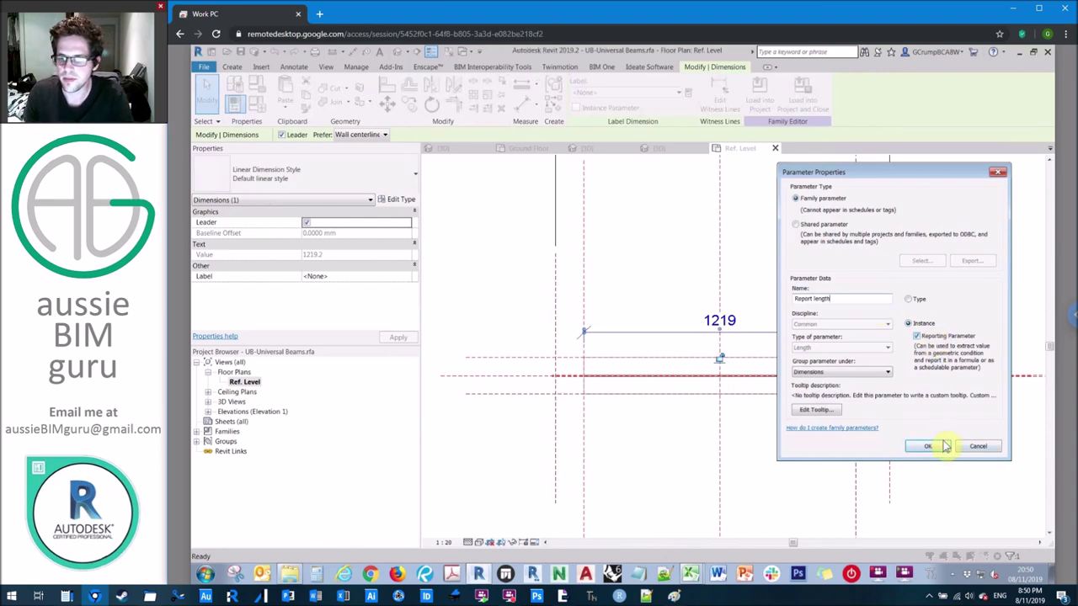
{"action": "left_click", "coordinate": [943, 446]}
{"action": "key", "text": "Escape"}
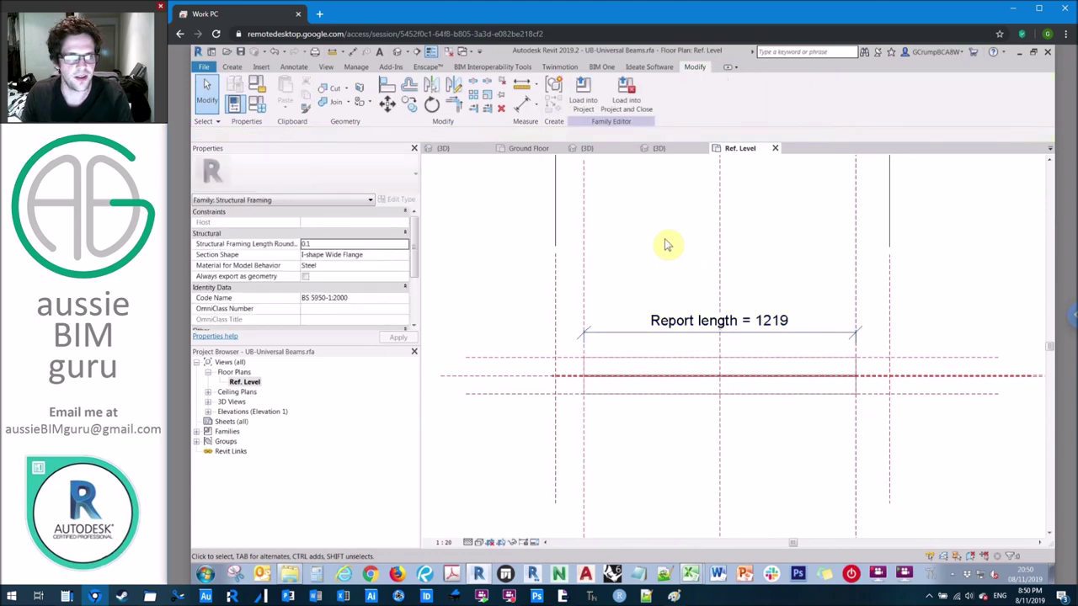
- Start a new shared parameter in the family types and select CRN_Data_Cost-Alternate1 from the CRN_Data - Data group
{"action": "left_click", "coordinate": [258, 103]}
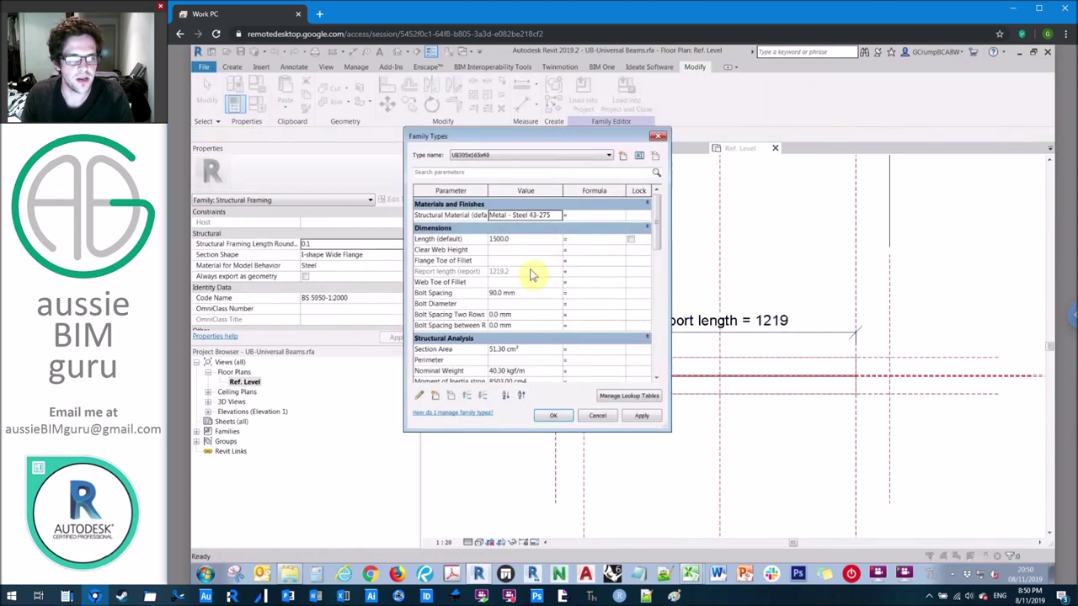
{"action": "left_click_drag", "start_coordinate": [657, 251], "coordinate": [657, 348]}
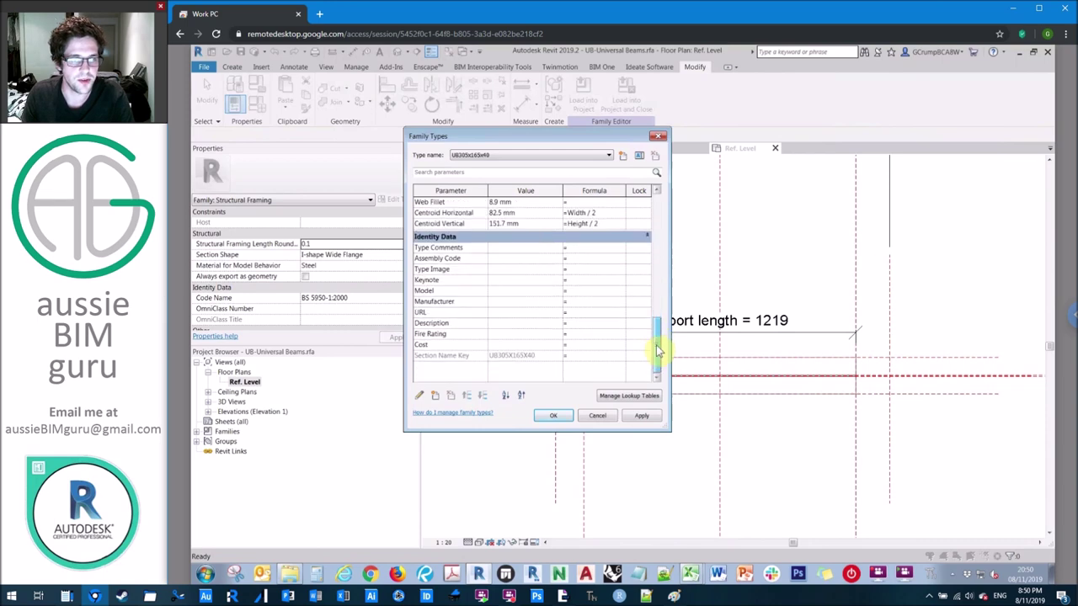
{"action": "left_click", "coordinate": [447, 291]}
{"action": "left_click", "coordinate": [435, 395]}
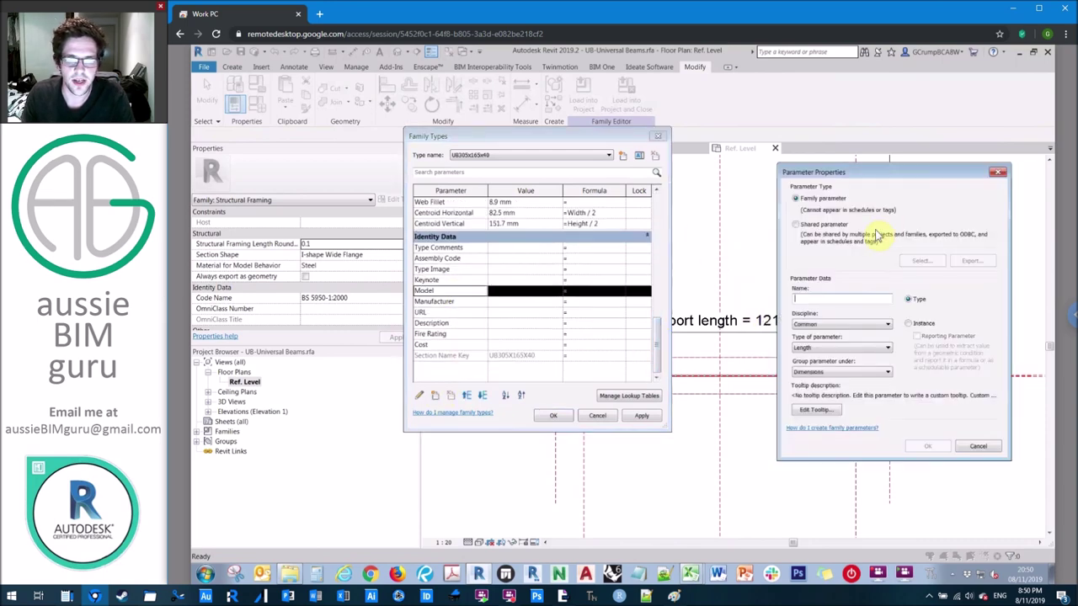
{"action": "left_click", "coordinate": [821, 225]}
{"action": "left_click", "coordinate": [921, 261]}
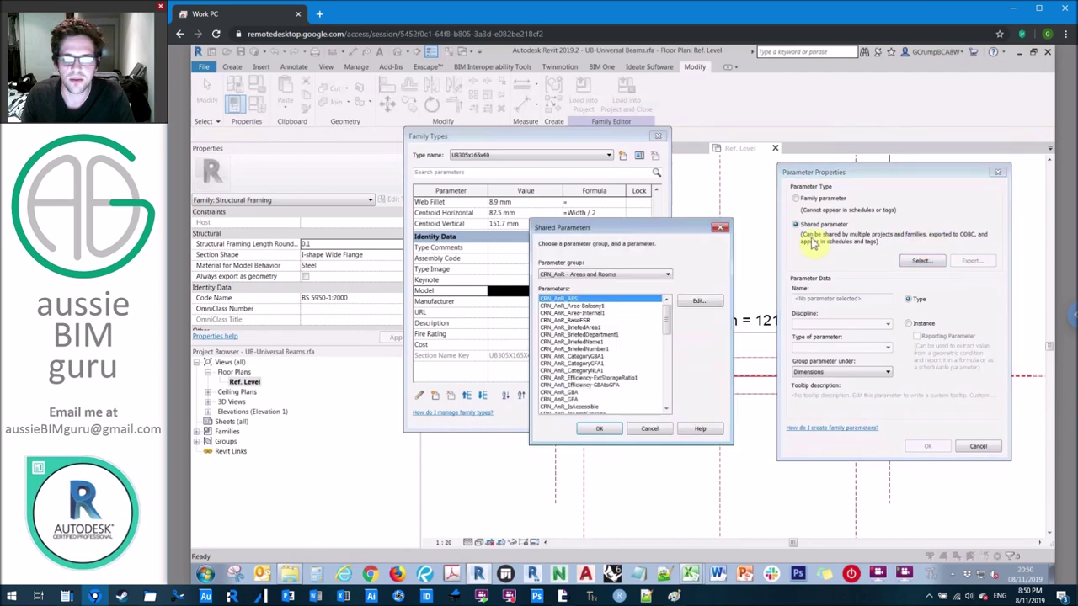
{"action": "key", "text": "Down"}
{"action": "left_click", "coordinate": [590, 356]}
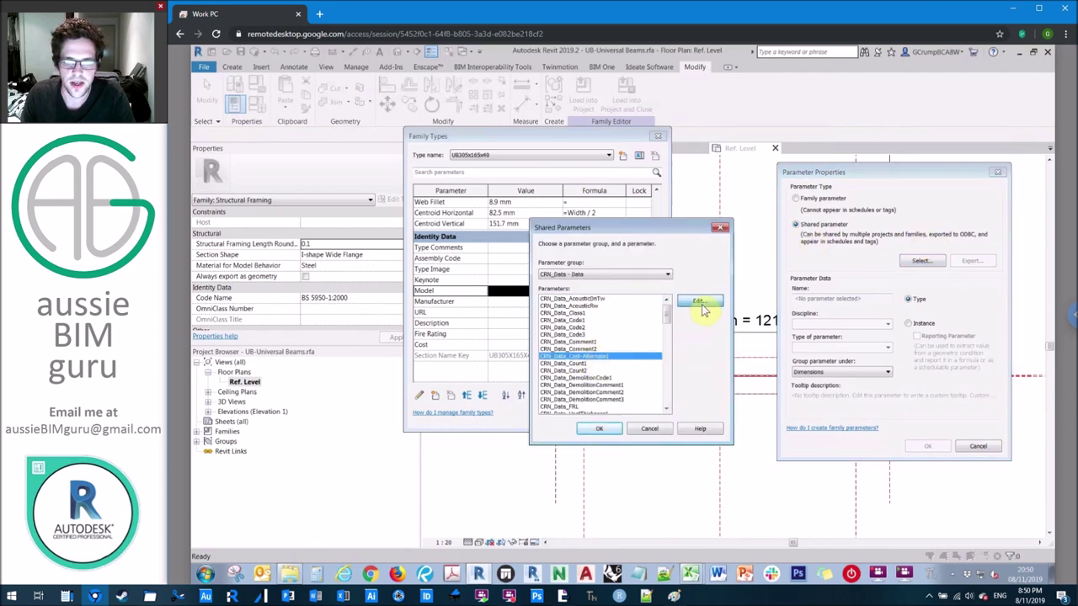
- Check the discipline and type of CRN_Data_Cost-Alternate1 in the shared parameter file, and accept it as the new parameter
{"action": "left_click", "coordinate": [699, 302]}
{"action": "left_click", "coordinate": [845, 194]}
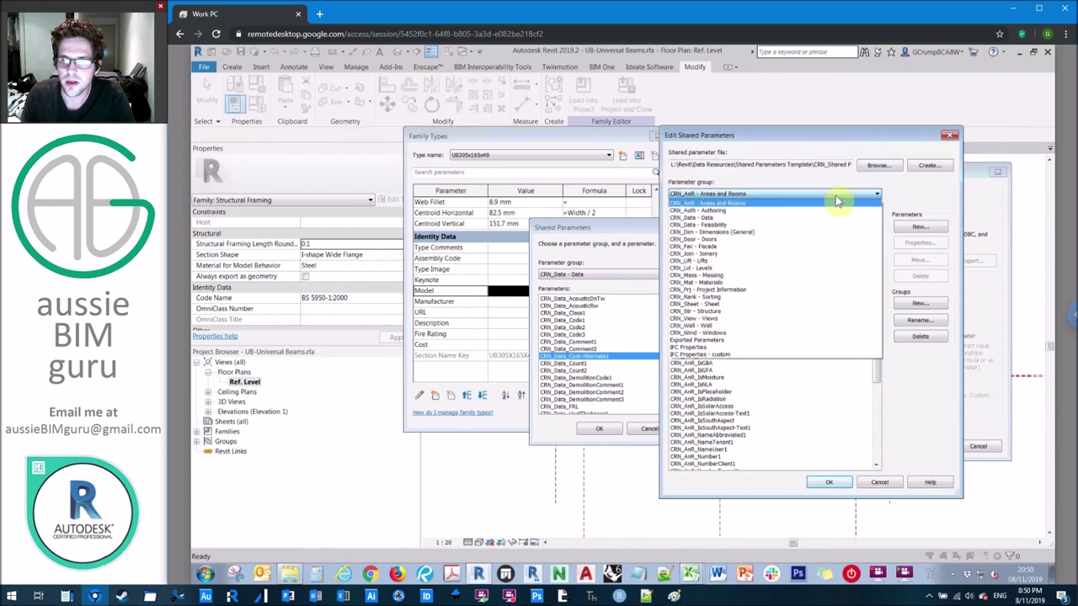
{"action": "left_click", "coordinate": [789, 218]}
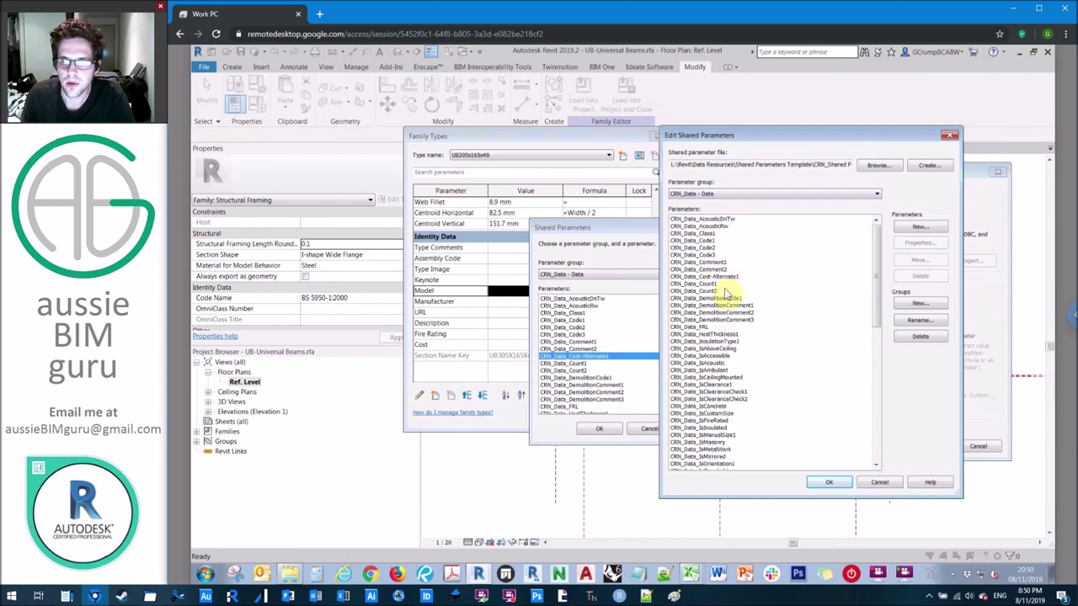
{"action": "left_click", "coordinate": [742, 277]}
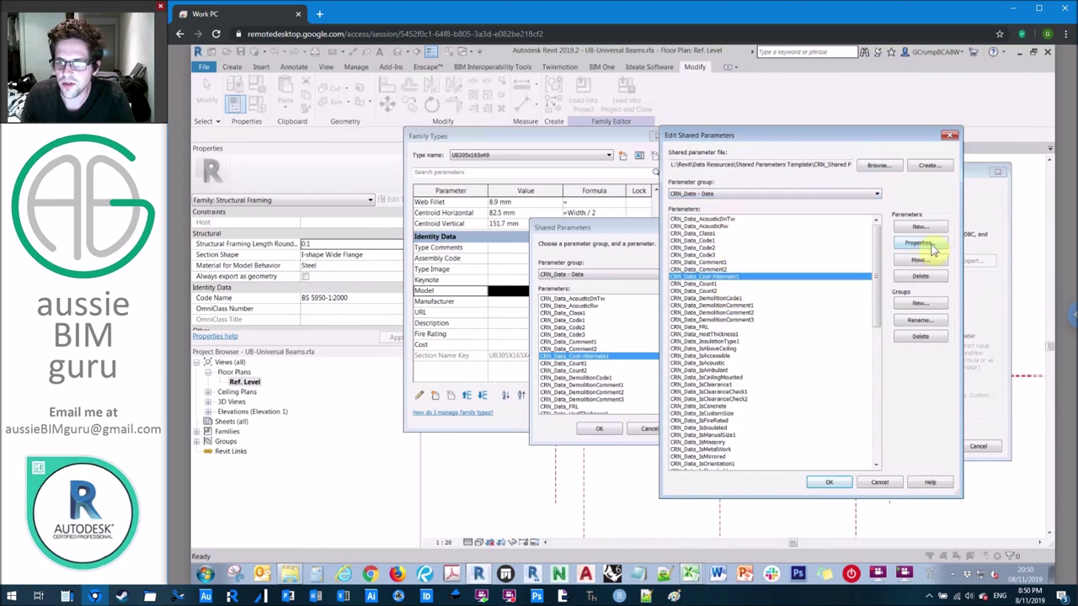
{"action": "left_click", "coordinate": [919, 243]}
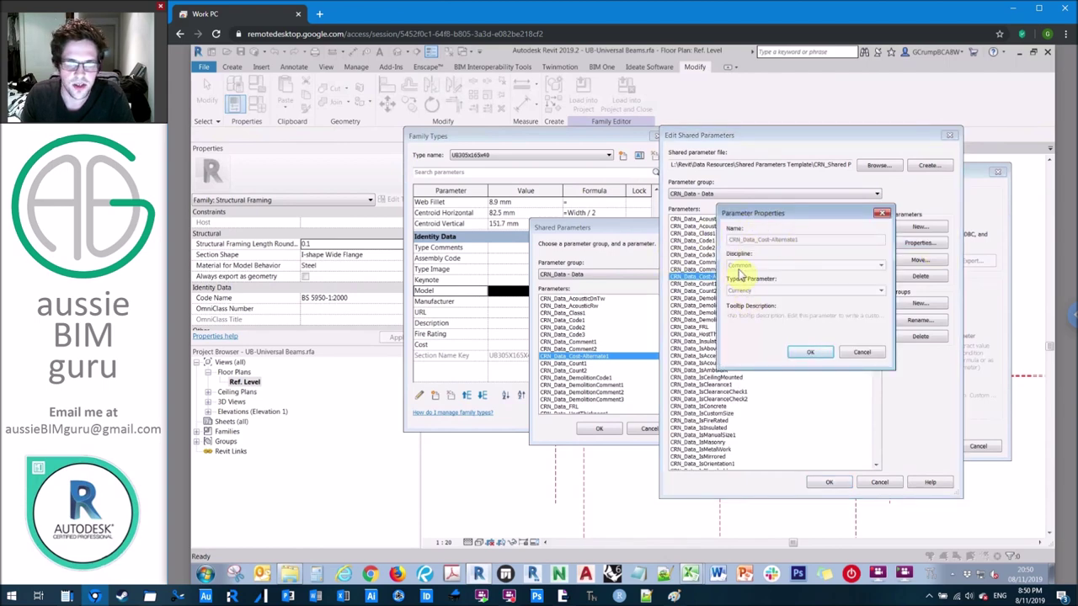
{"action": "left_click", "coordinate": [882, 213]}
{"action": "key", "text": "Escape"}
{"action": "left_click", "coordinate": [599, 428]}
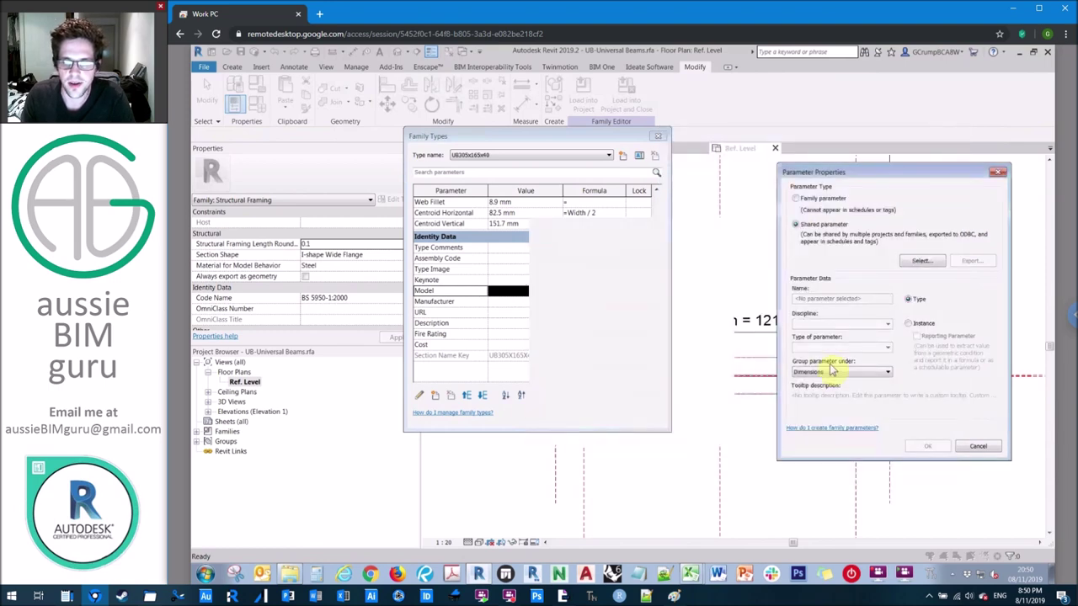
- Group CRN_Data_Cost-Alternate1 under Identity Data as an instance parameter, accept it, and enlarge the family types dialog
{"action": "left_click", "coordinate": [858, 372]}
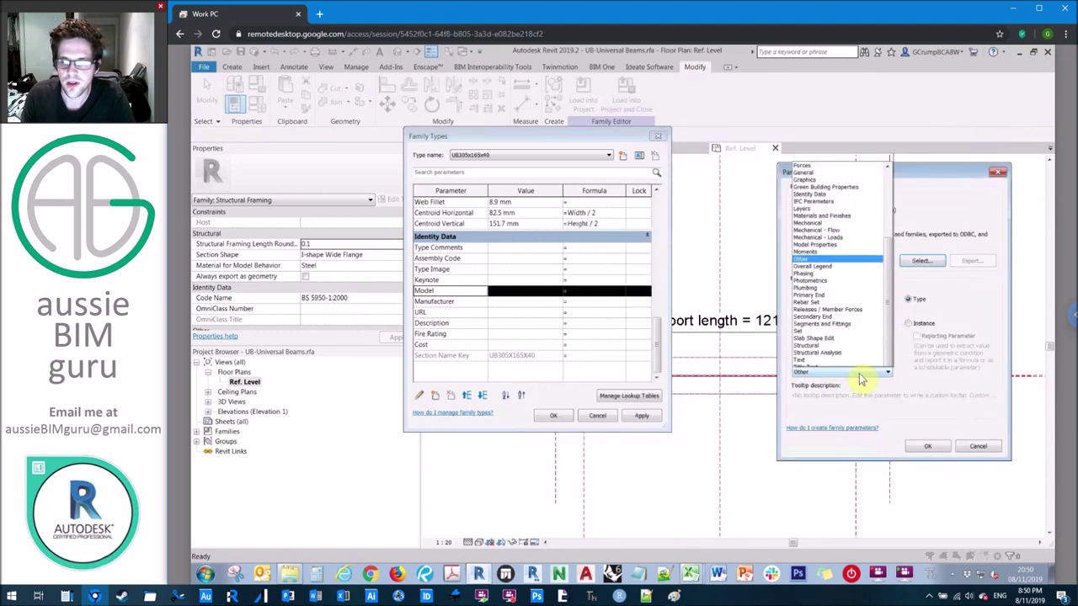
{"action": "left_click", "coordinate": [816, 194]}
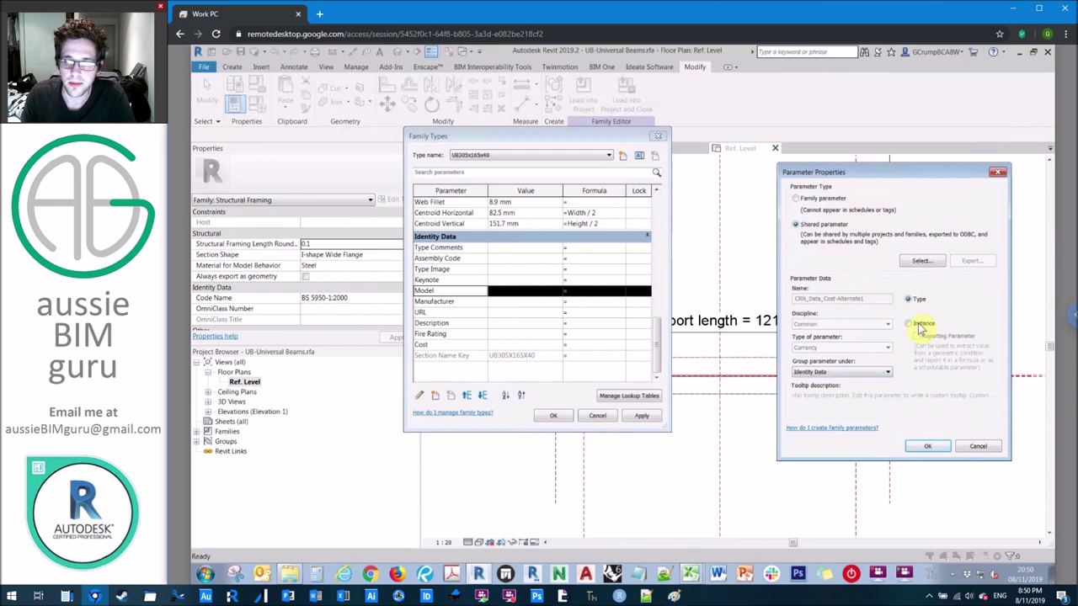
{"action": "left_click", "coordinate": [928, 446]}
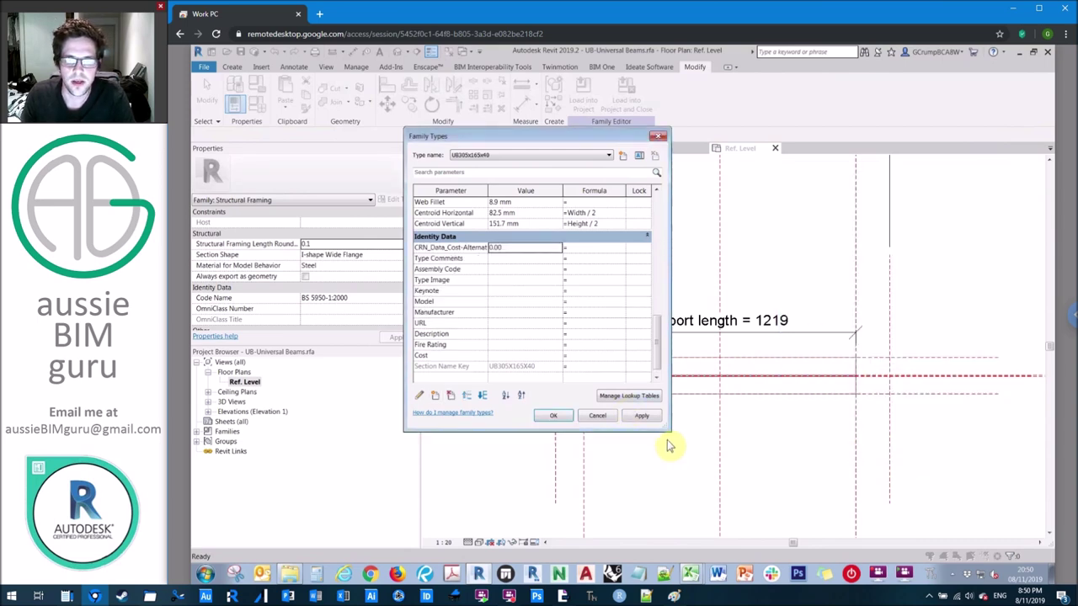
{"action": "left_click_drag", "start_coordinate": [670, 432], "coordinate": [845, 452]}
- Collapse the Structural Section Geometry and Structural Analysis groups in the family types list
{"action": "left_click", "coordinate": [492, 270]}
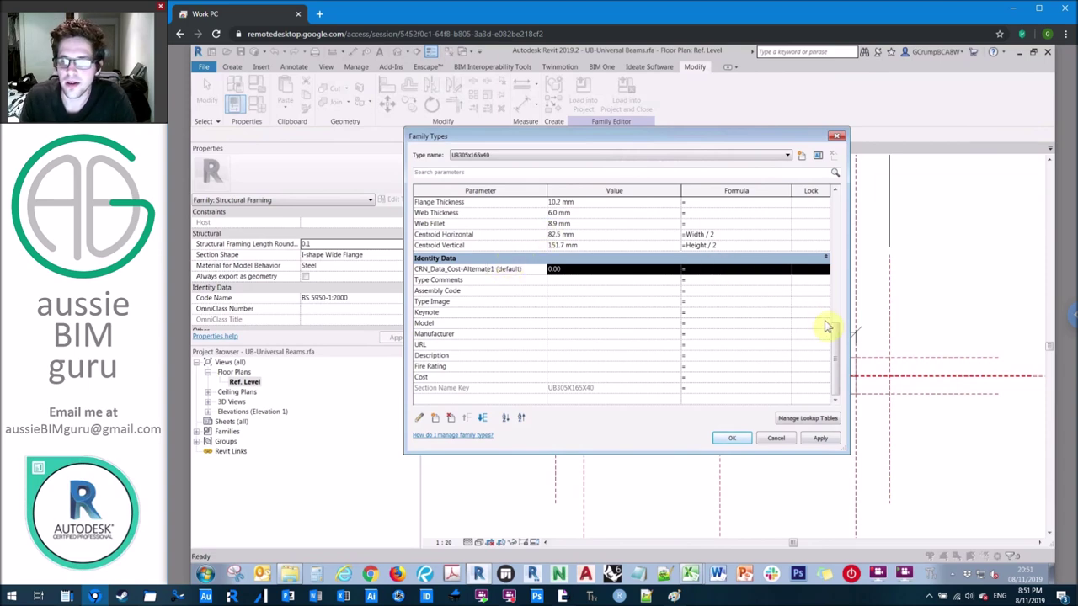
{"action": "scroll", "coordinate": [838, 347], "scroll_direction": "up", "scroll_amount": 2}
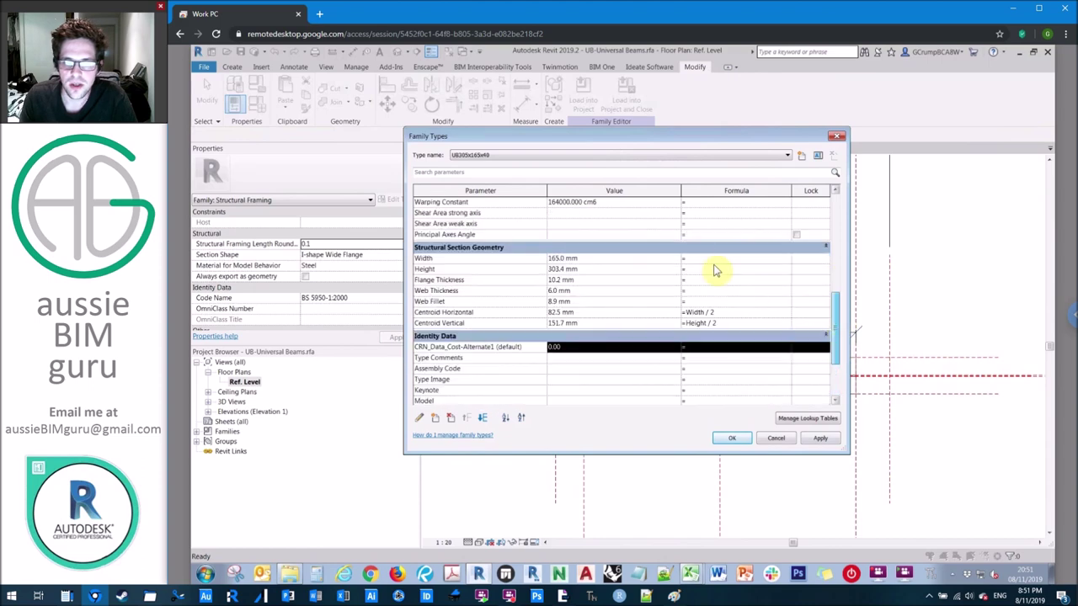
{"action": "left_click", "coordinate": [682, 249]}
{"action": "left_click_drag", "start_coordinate": [839, 325], "coordinate": [840, 287]}
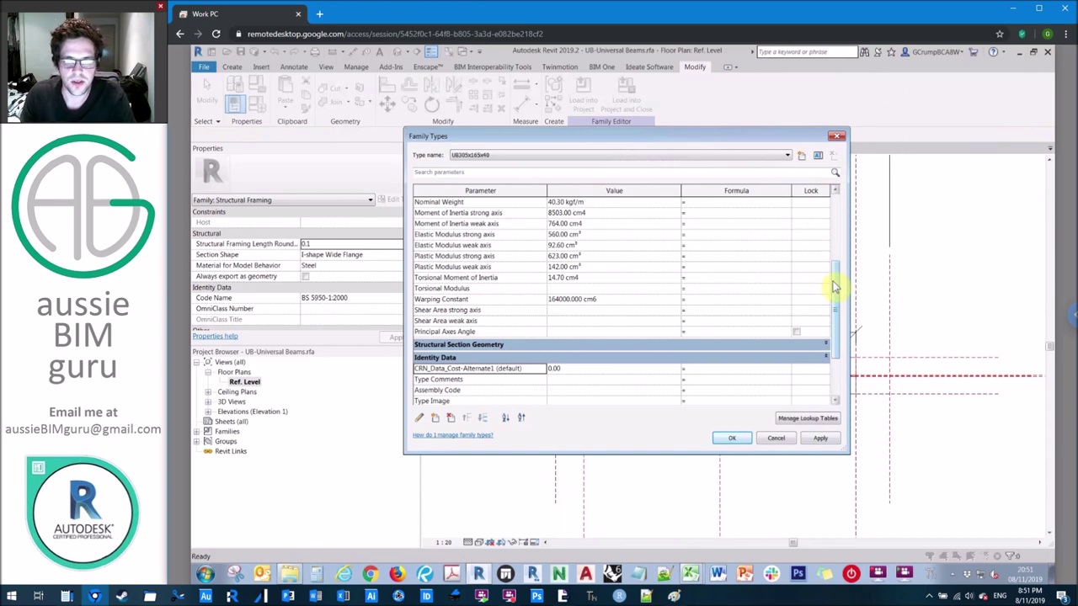
{"action": "scroll", "coordinate": [834, 286], "scroll_direction": "up", "scroll_amount": 2}
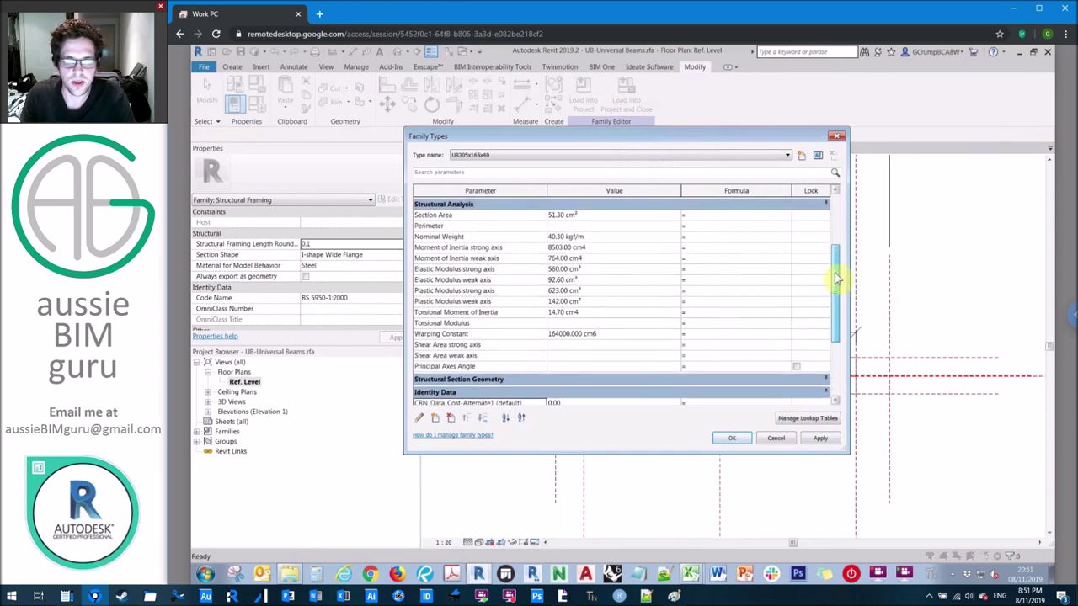
{"action": "left_click", "coordinate": [590, 216]}
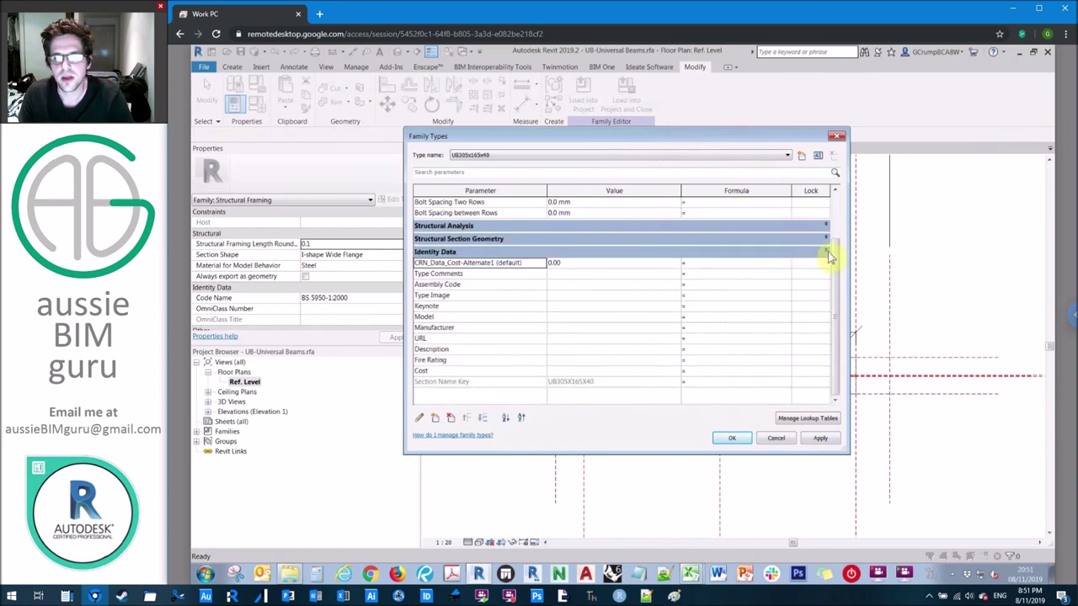
{"action": "scroll", "coordinate": [830, 263], "scroll_direction": "up", "scroll_amount": 5}
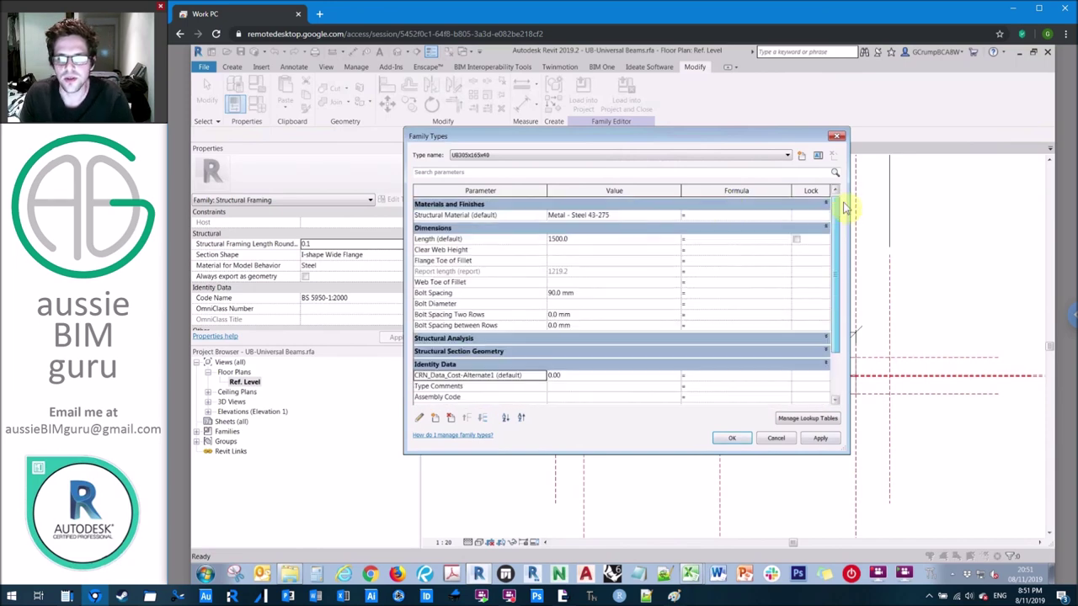
- Try the formula Report length*1 for the CRN_Data_Cost-Alternate1 parameter
{"action": "left_click", "coordinate": [459, 271]}
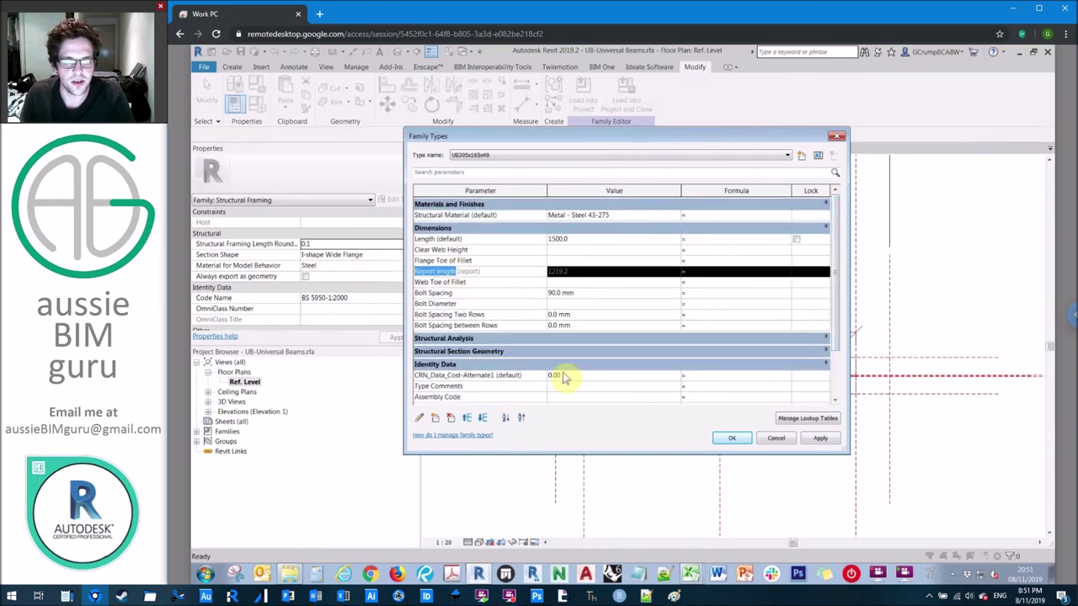
{"action": "scroll", "coordinate": [840, 315], "scroll_direction": "down", "scroll_amount": 3}
{"action": "left_click", "coordinate": [703, 297]}
{"action": "type", "text": "Report length"}
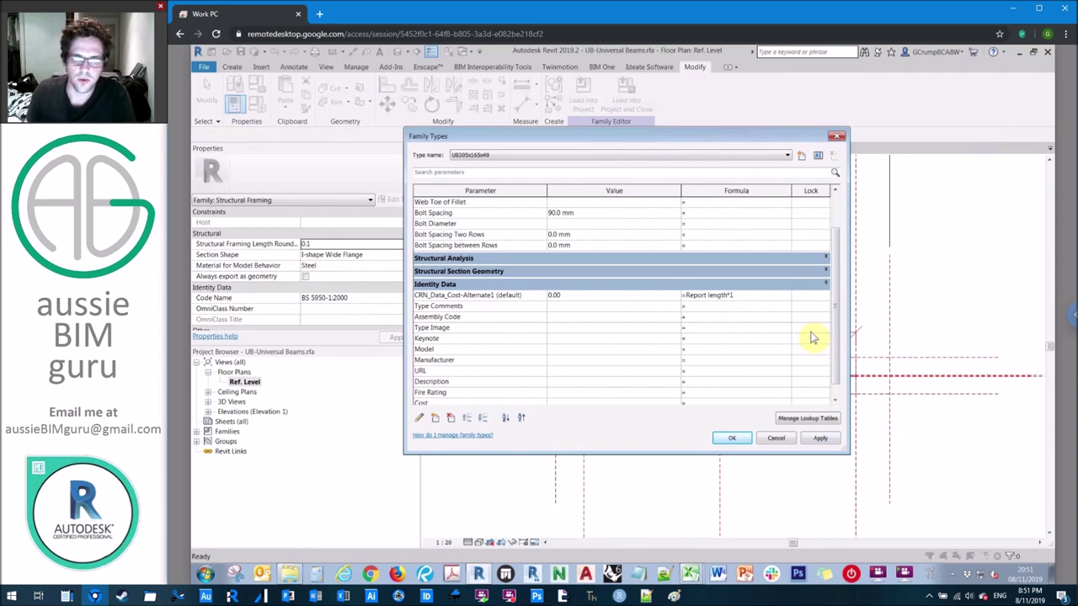
{"action": "left_click", "coordinate": [733, 317]}
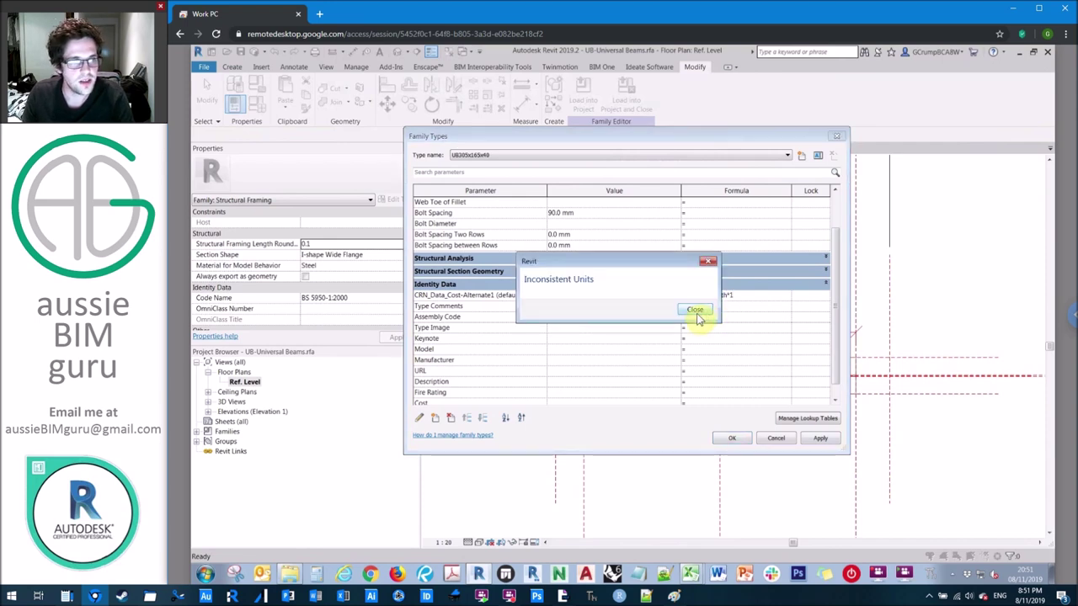
{"action": "left_click", "coordinate": [695, 310]}
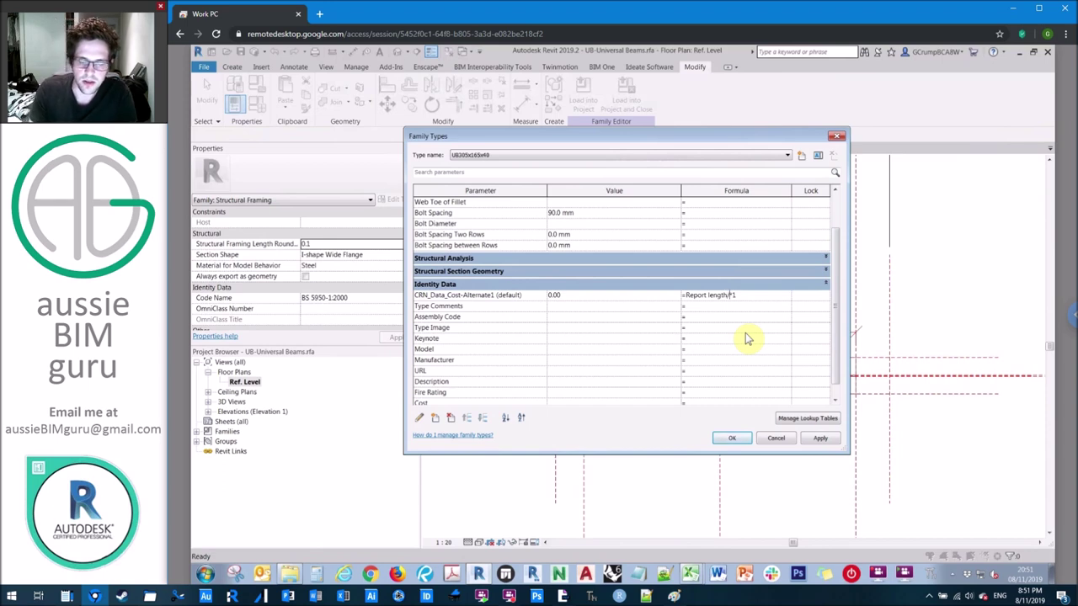
- Correct the CRN_Data_Cost-Alternate1 formula to Report length / 1 mm * 1 and accept the family types
{"action": "left_click", "coordinate": [729, 309]}
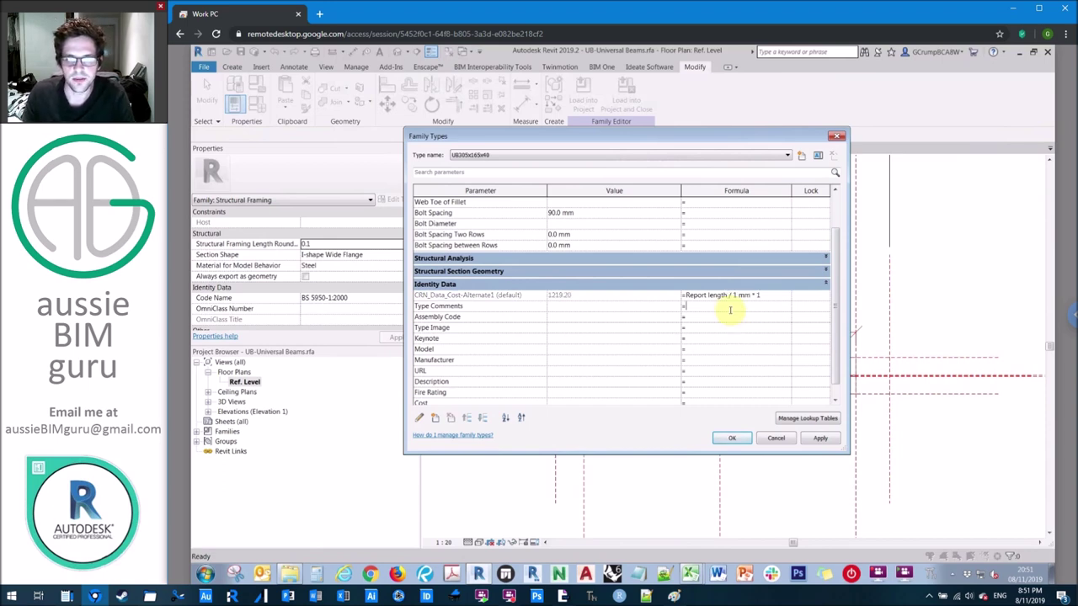
{"action": "left_click", "coordinate": [732, 306]}
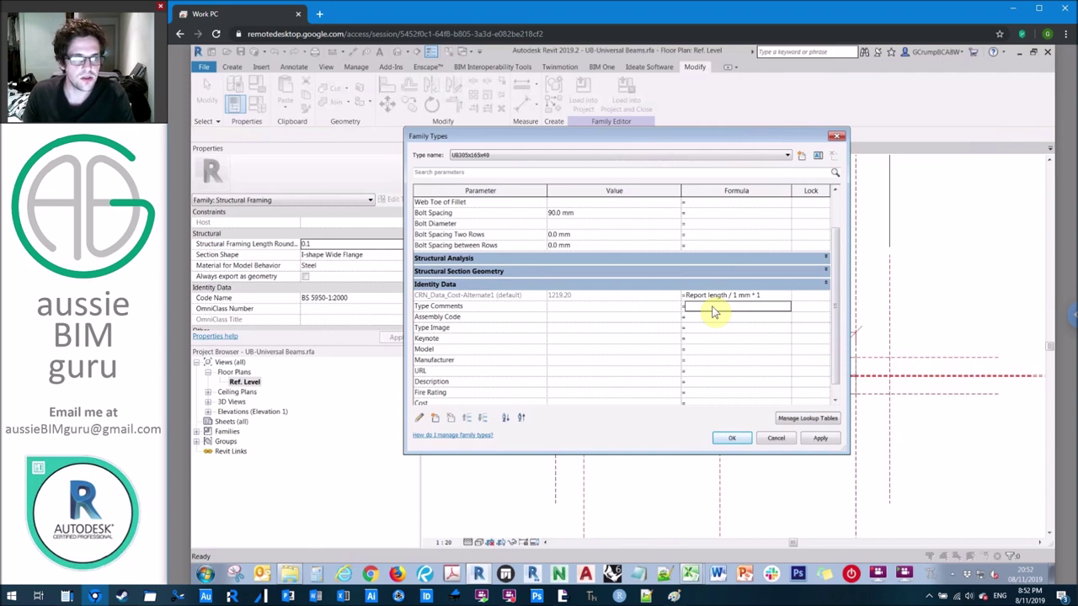
{"action": "left_click", "coordinate": [732, 438]}
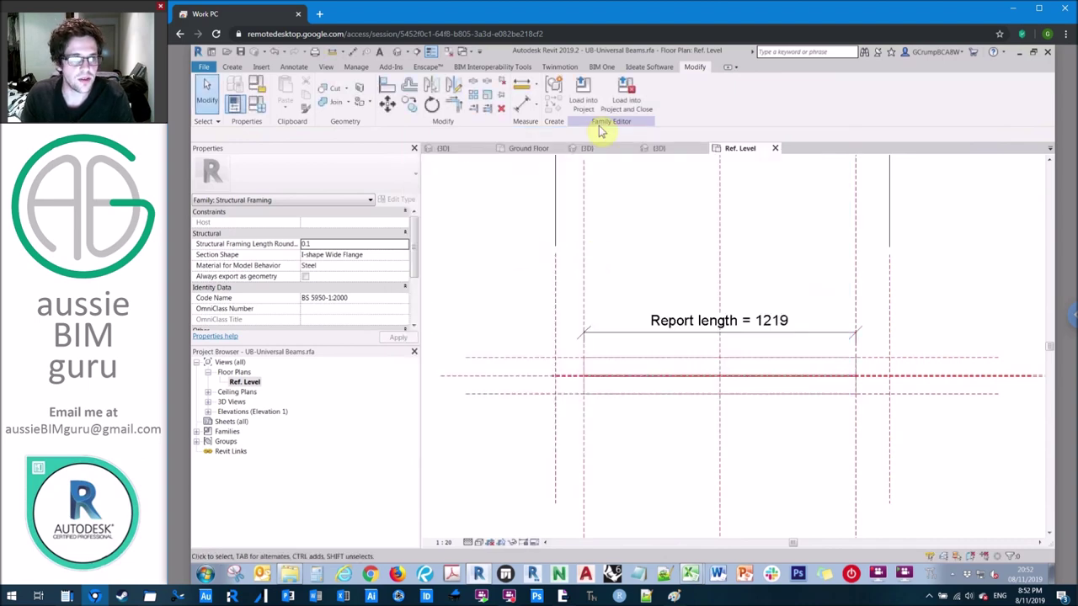
{"action": "left_click", "coordinate": [584, 95]}
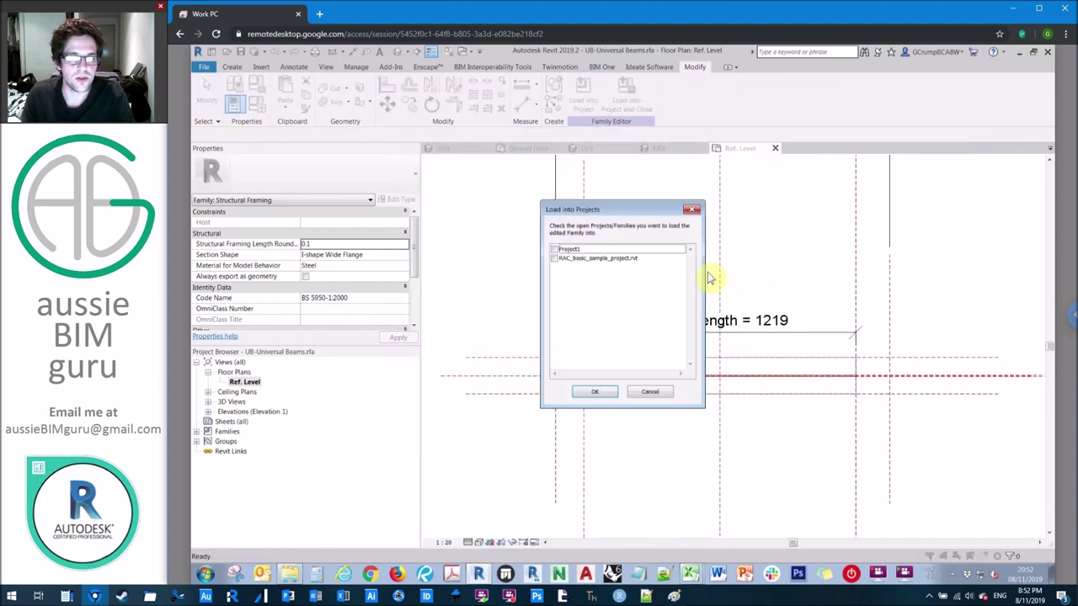
{"action": "left_click", "coordinate": [655, 399]}
{"action": "scroll", "coordinate": [630, 91], "scroll_direction": "up", "scroll_amount": 1}
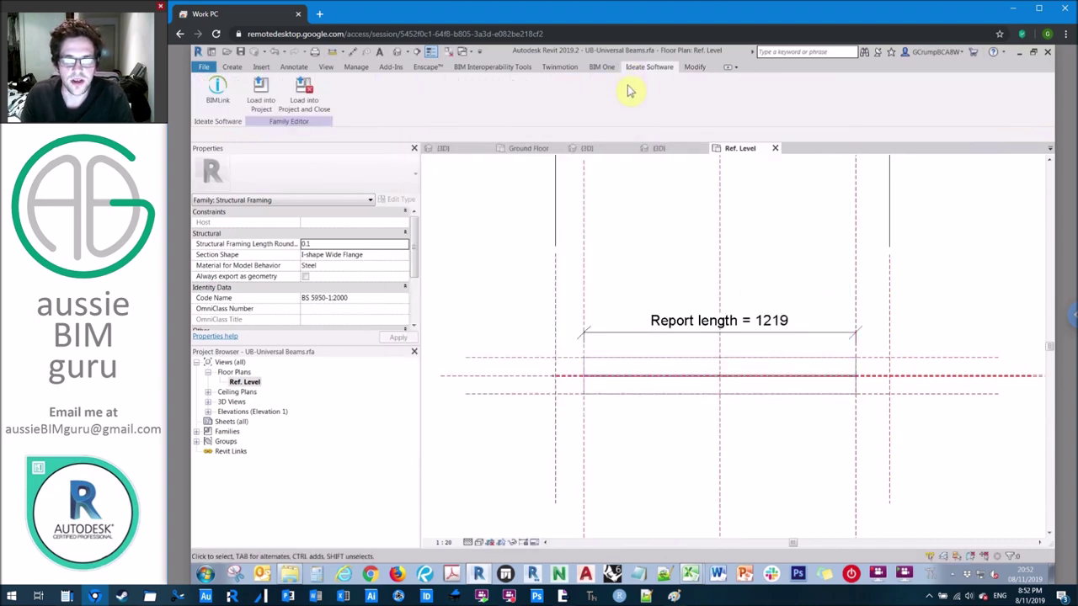
- Load the beam family into Project1, close the family, and overwrite the existing version in the project
{"action": "left_click", "coordinate": [307, 98]}
{"action": "left_click", "coordinate": [554, 250]}
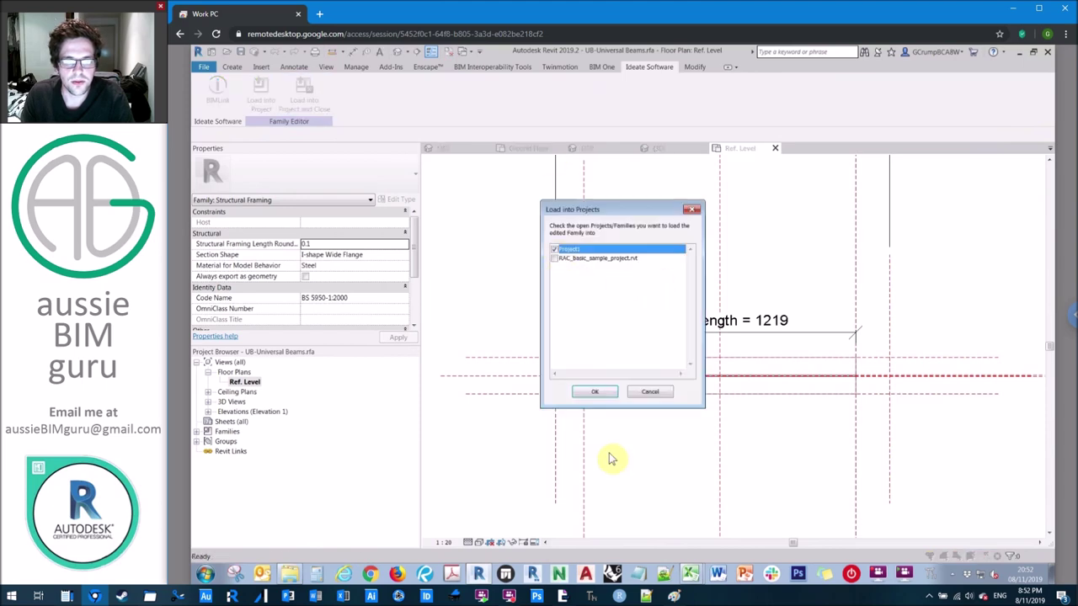
{"action": "left_click", "coordinate": [599, 394]}
{"action": "left_click", "coordinate": [656, 317]}
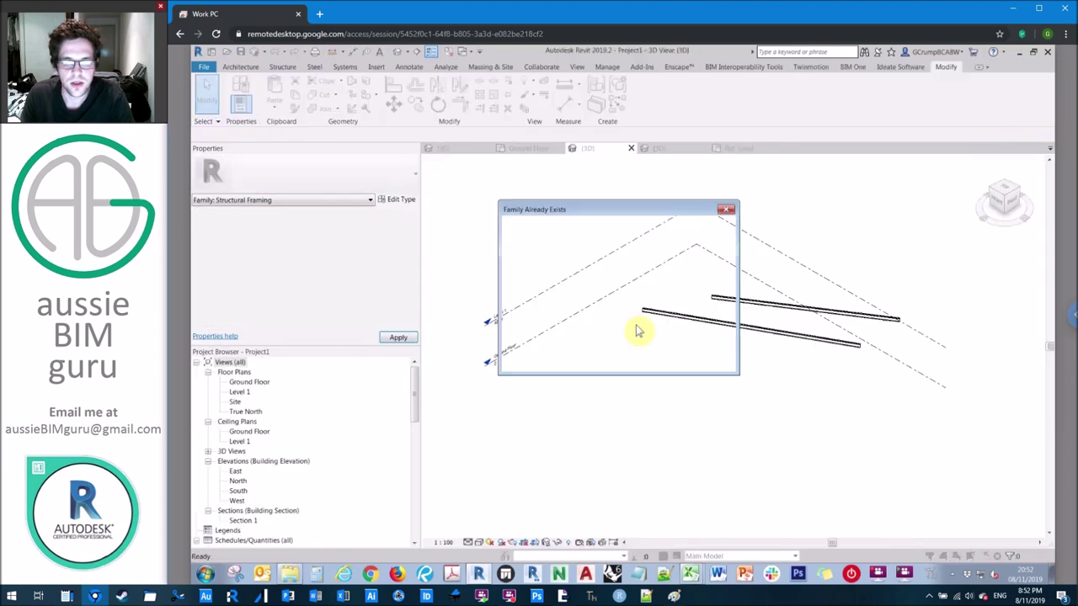
{"action": "left_click", "coordinate": [613, 313]}
- Select the front beam, check its cost parameter, and move its near end to shorten it to 14800 mm
{"action": "left_click", "coordinate": [722, 328]}
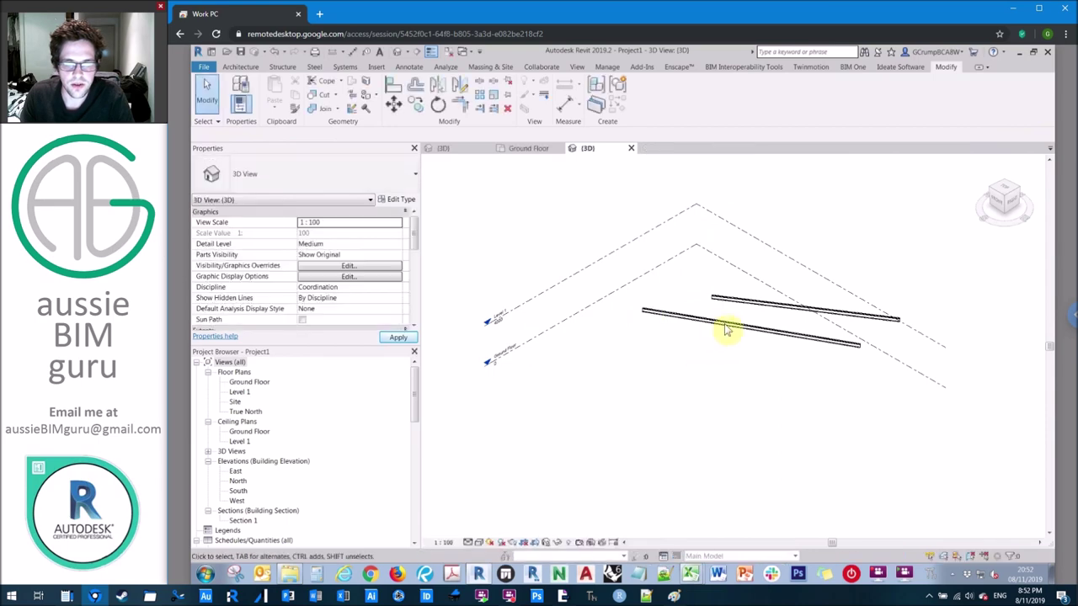
{"action": "left_click_drag", "start_coordinate": [417, 236], "coordinate": [417, 309]}
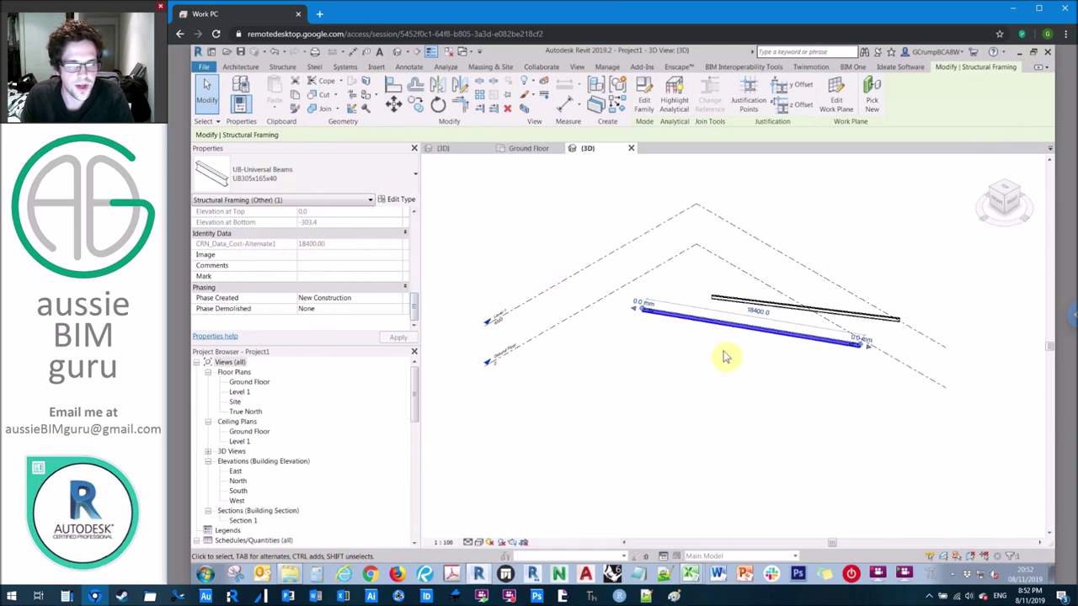
{"action": "scroll", "coordinate": [640, 313], "scroll_direction": "up", "scroll_amount": 4}
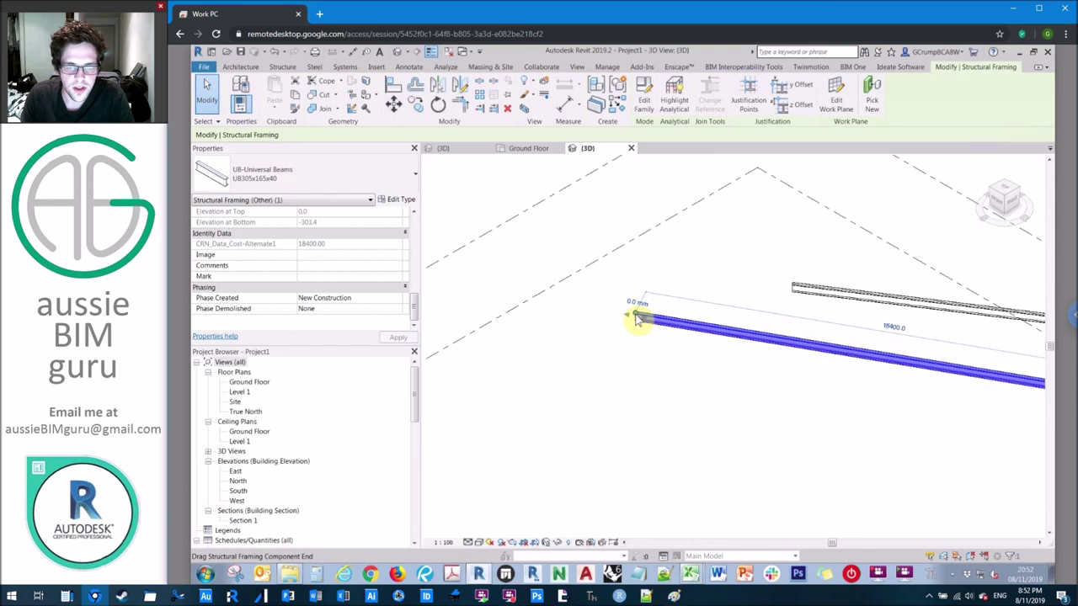
{"action": "left_click", "coordinate": [638, 318]}
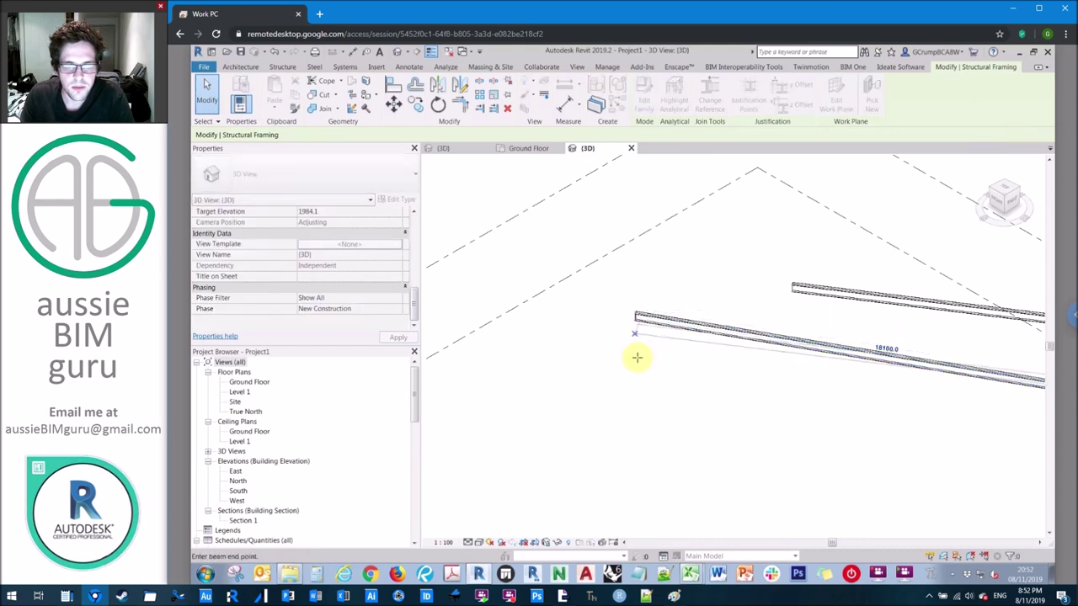
{"action": "left_click", "coordinate": [718, 368]}
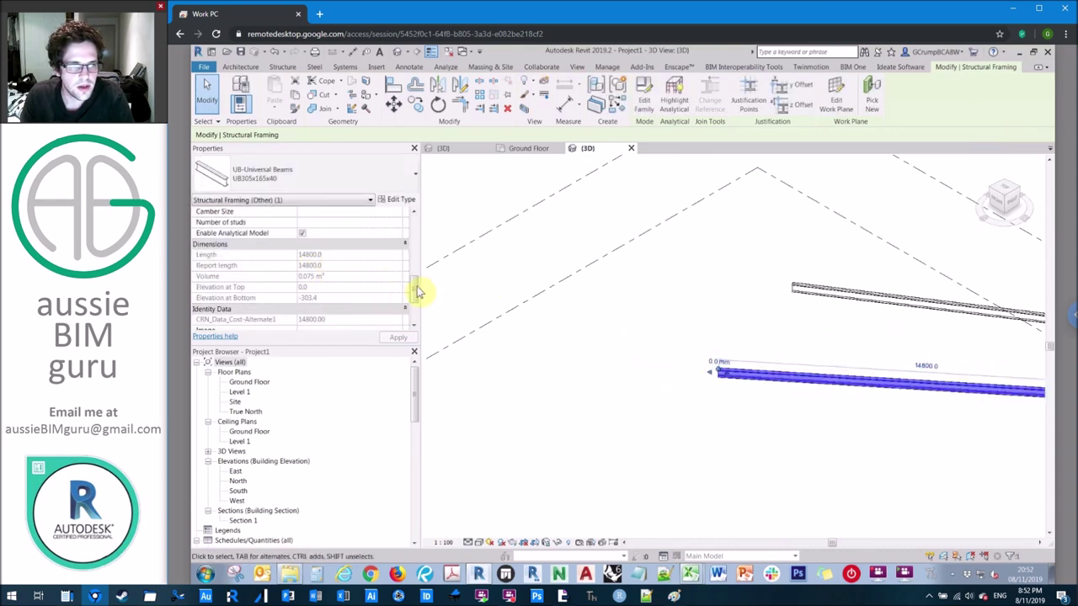
- Check the shortened beam's Report length and cost values, and extend its end to a reported length of about 17021 mm
{"action": "left_click_drag", "start_coordinate": [414, 290], "coordinate": [353, 301]}
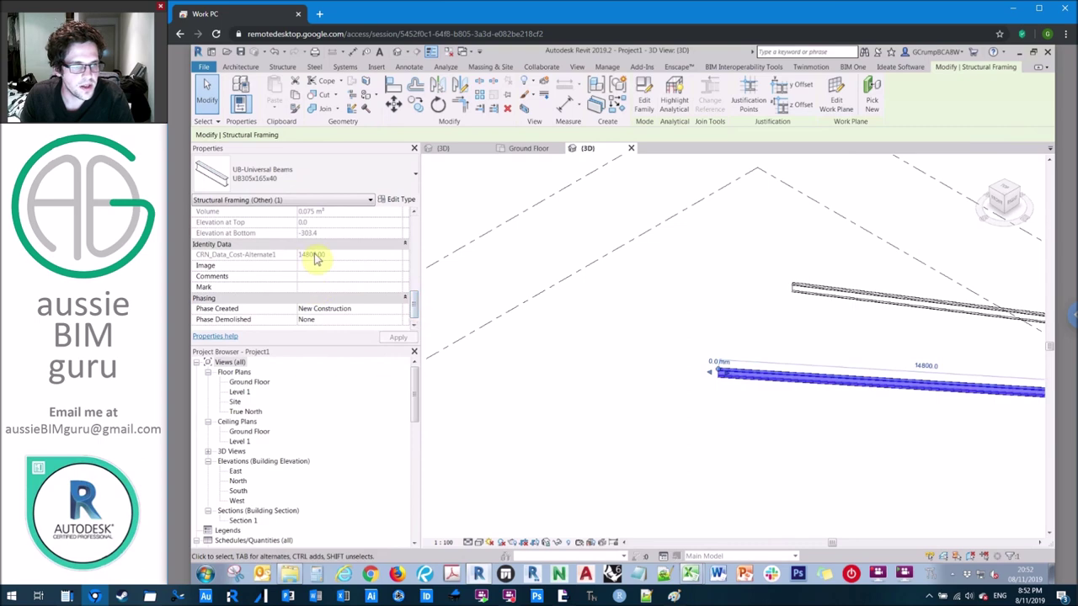
{"action": "left_click_drag", "start_coordinate": [413, 303], "coordinate": [324, 305]}
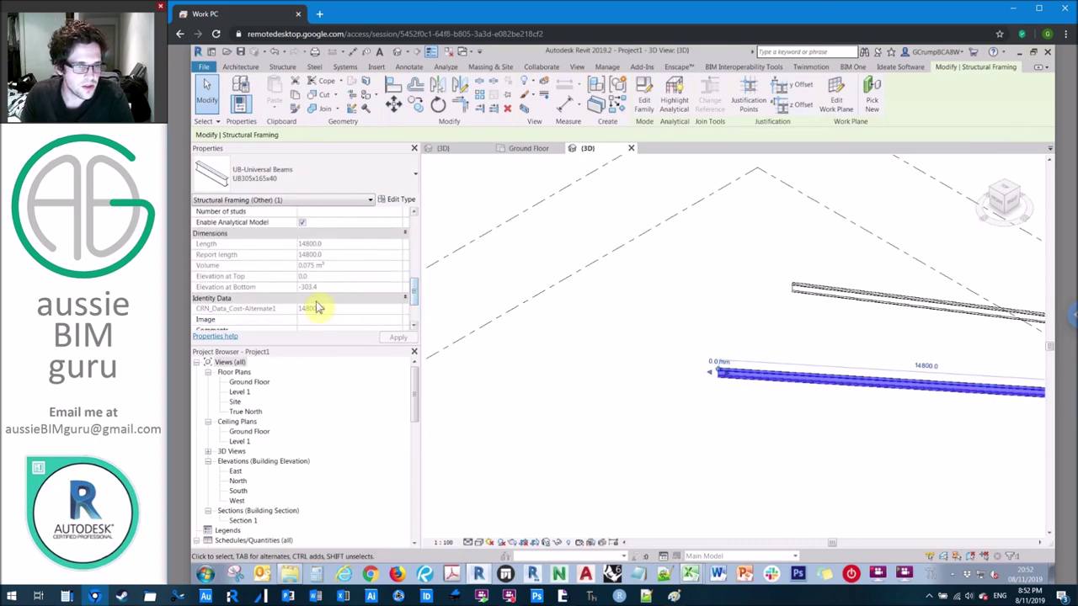
{"action": "left_click_drag", "start_coordinate": [716, 373], "coordinate": [664, 344]}
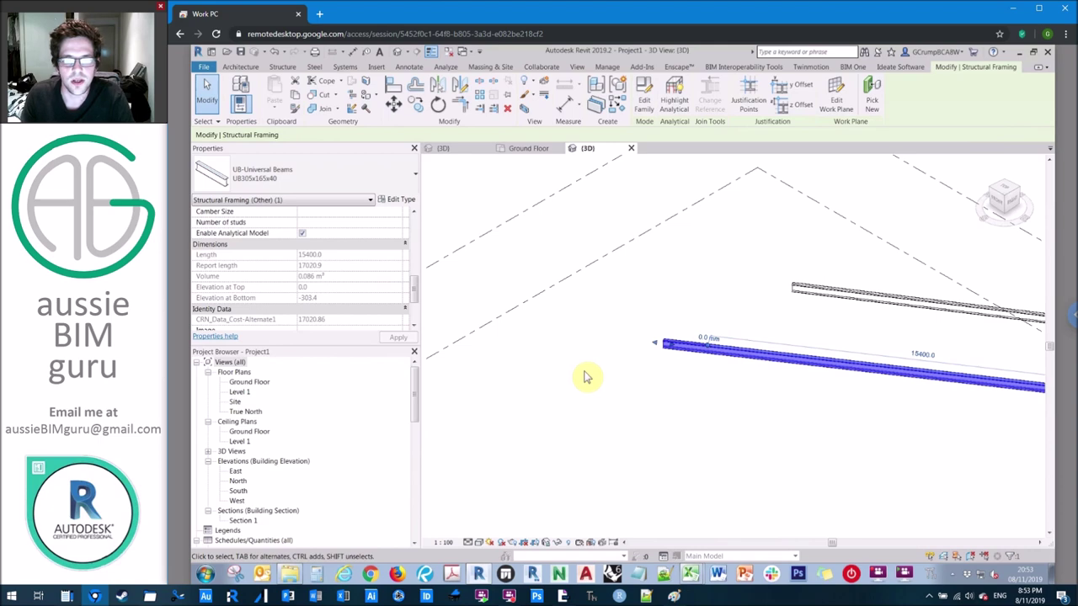
{"action": "key", "text": "Escape"}
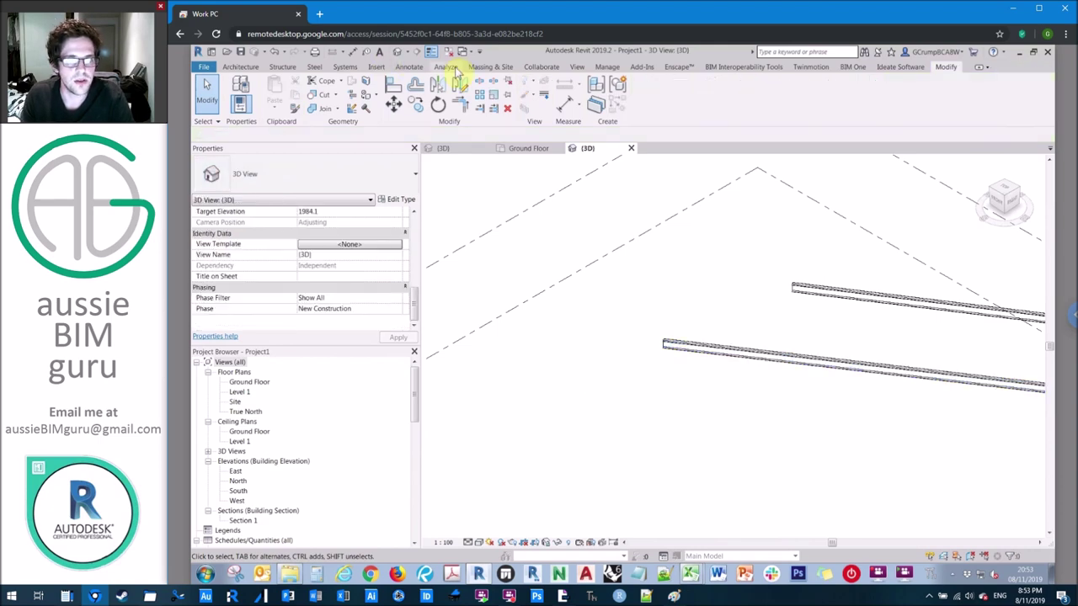
- Create a new schedule of building components for the Structural Framing category
{"action": "left_click", "coordinate": [576, 67]}
{"action": "left_click", "coordinate": [751, 82]}
{"action": "left_click", "coordinate": [741, 95]}
{"action": "key", "text": "s"}
{"action": "scroll", "coordinate": [558, 344], "scroll_direction": "down", "scroll_amount": 3}
{"action": "scroll", "coordinate": [560, 348], "scroll_direction": "down", "scroll_amount": 3}
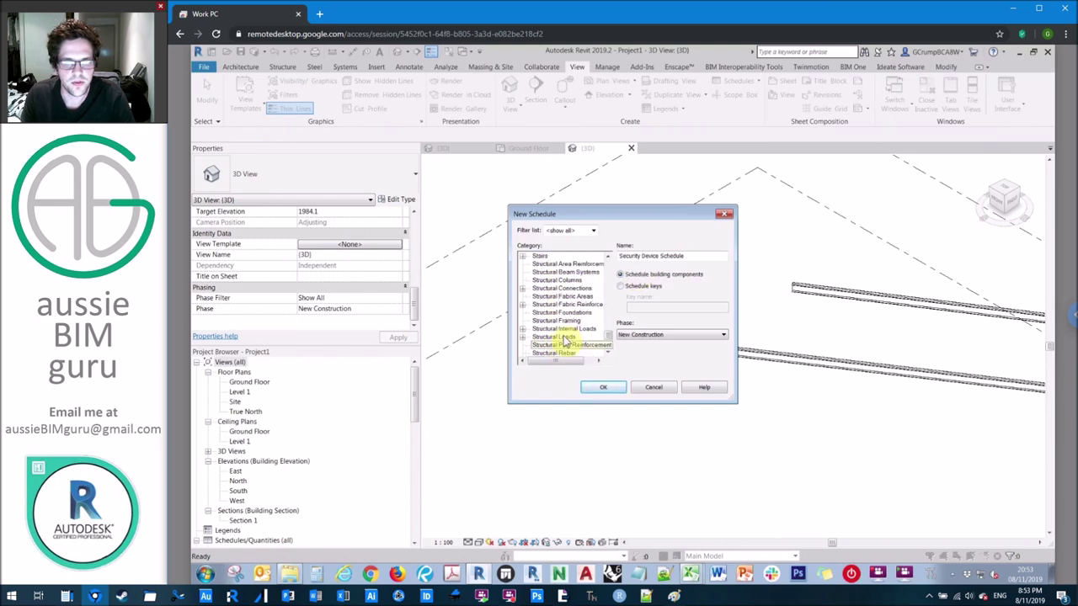
{"action": "left_click", "coordinate": [569, 321]}
{"action": "left_click", "coordinate": [603, 387]}
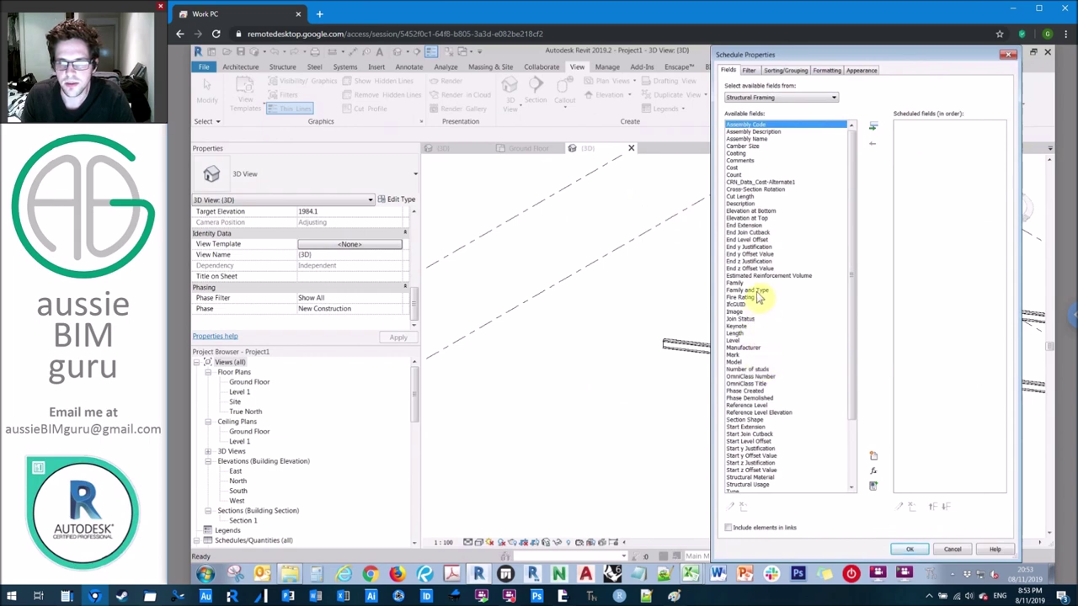
- Add the Family and Type field to the structural framing schedule
{"action": "left_click", "coordinate": [749, 290]}
{"action": "left_click", "coordinate": [874, 130]}
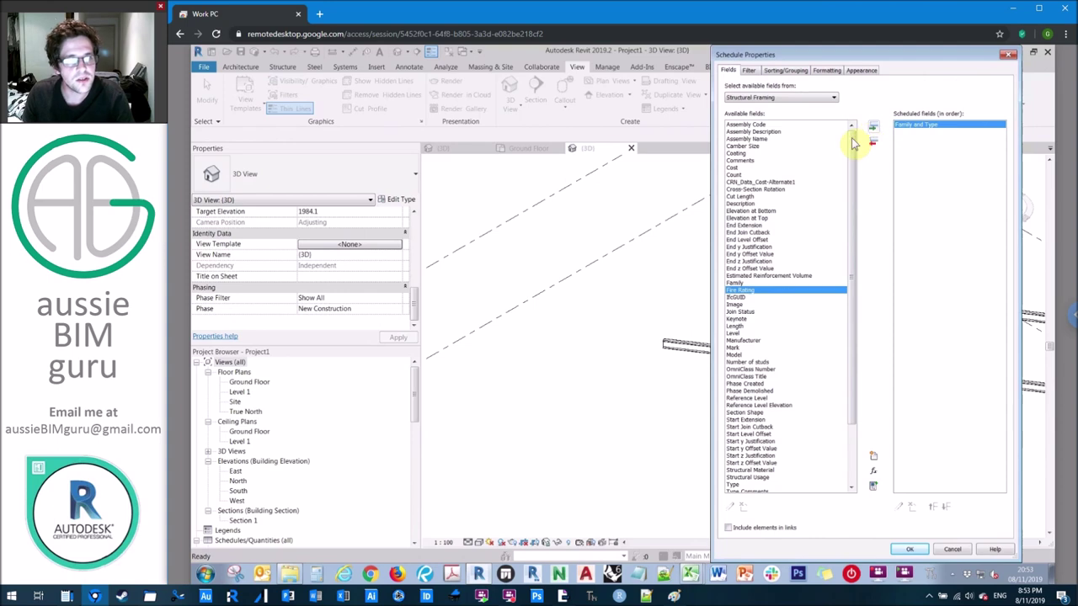
{"action": "left_click_drag", "start_coordinate": [810, 128], "coordinate": [910, 128]}
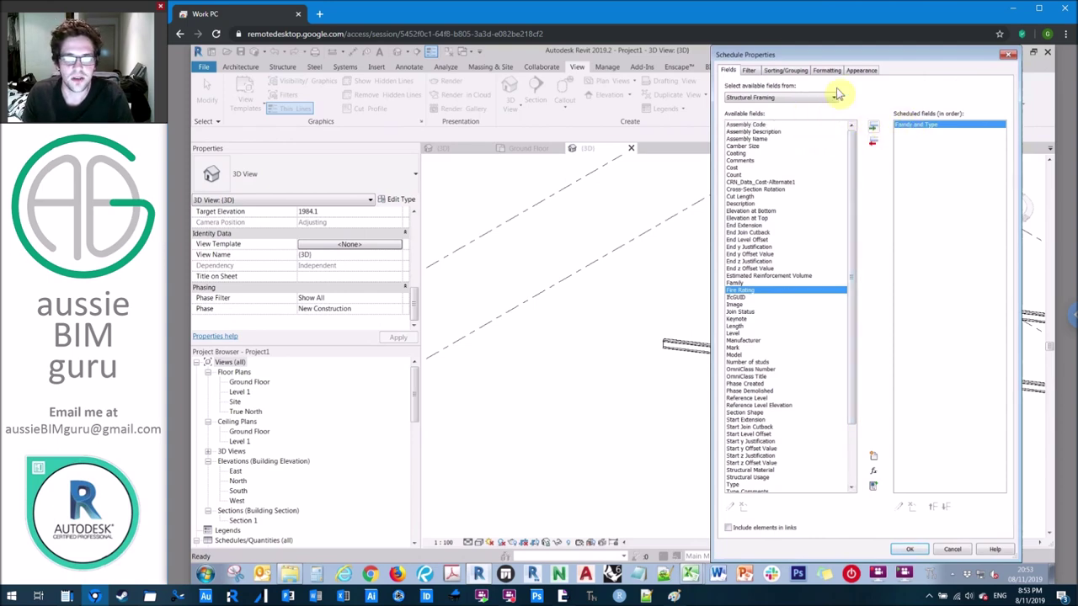
- Sort the structural framing schedule by Family and Type
{"action": "left_click", "coordinate": [748, 71]}
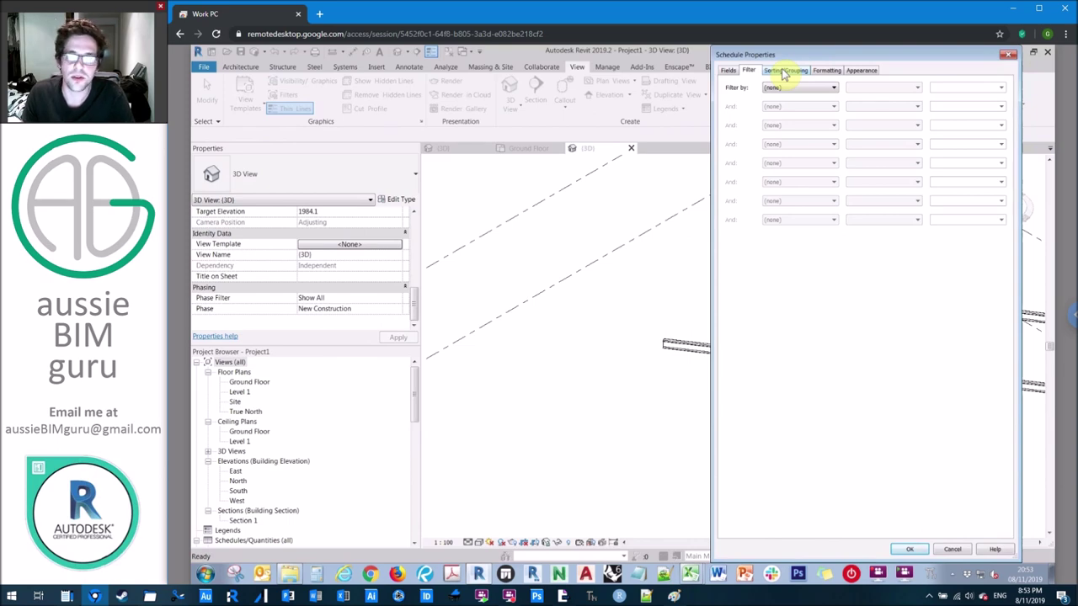
{"action": "left_click", "coordinate": [783, 71]}
{"action": "left_click", "coordinate": [807, 87]}
{"action": "left_click", "coordinate": [810, 104]}
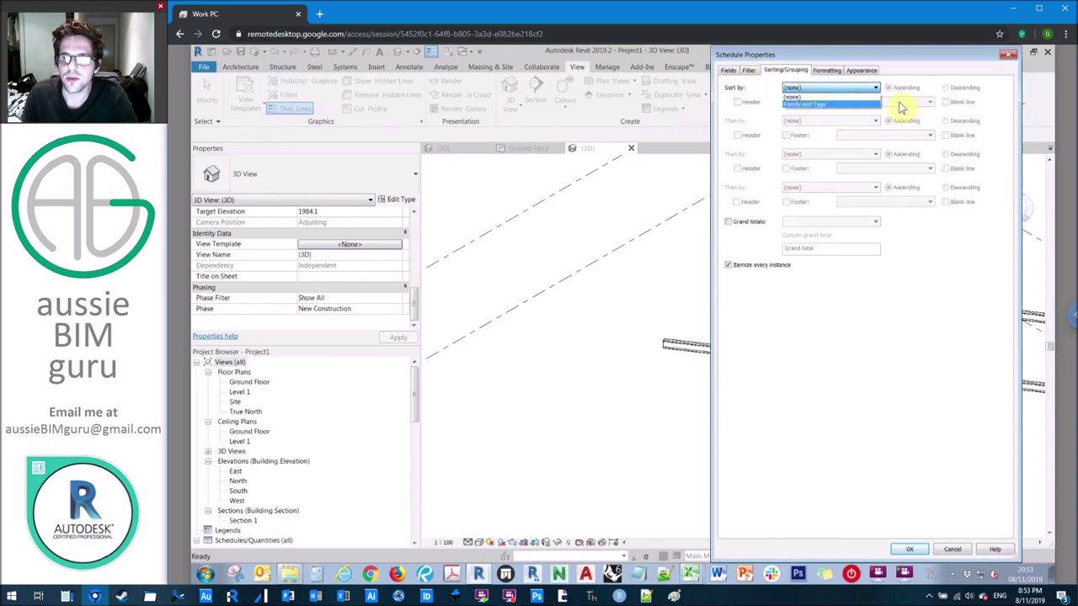
- Add the CRN_Data_Cost-Alternate1, Cost and Count fields to the structural framing schedule
{"action": "left_click", "coordinate": [729, 71]}
{"action": "left_click", "coordinate": [800, 182]}
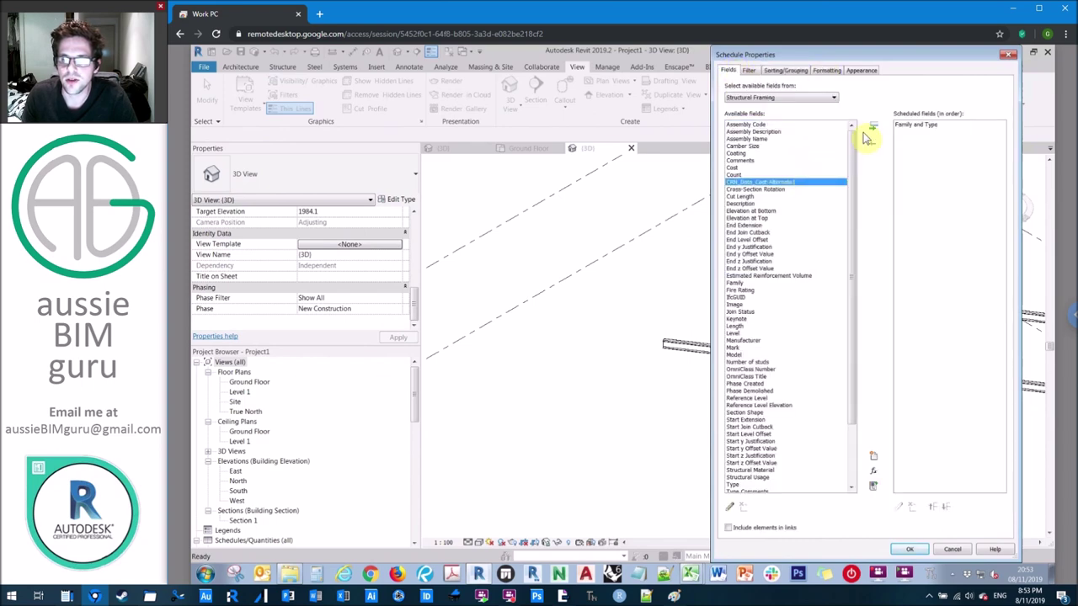
{"action": "left_click", "coordinate": [873, 131]}
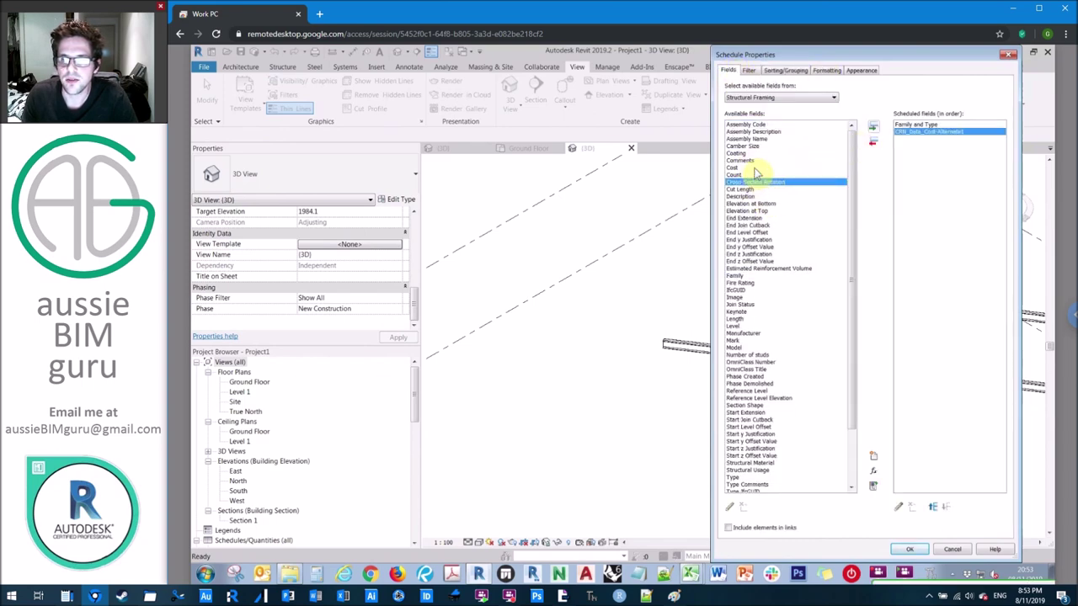
{"action": "left_click", "coordinate": [754, 168]}
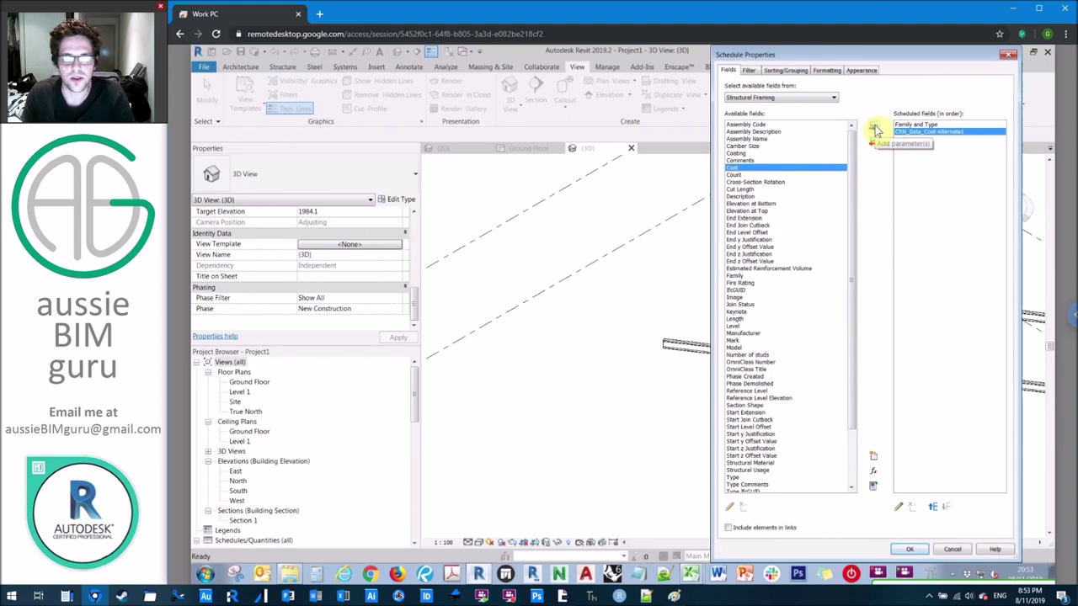
{"action": "left_click", "coordinate": [875, 129]}
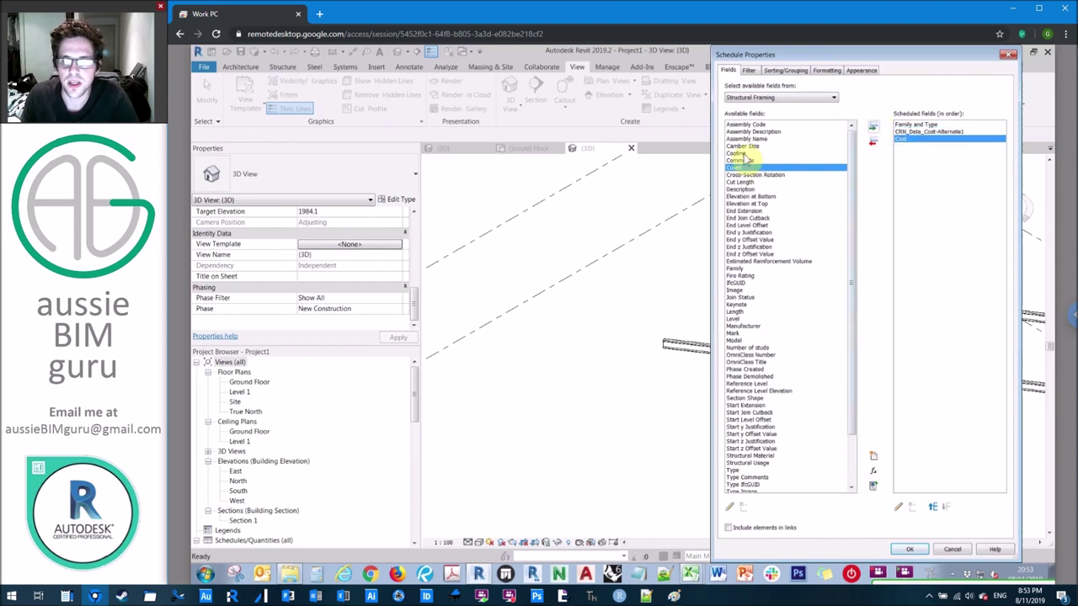
{"action": "left_click", "coordinate": [873, 128]}
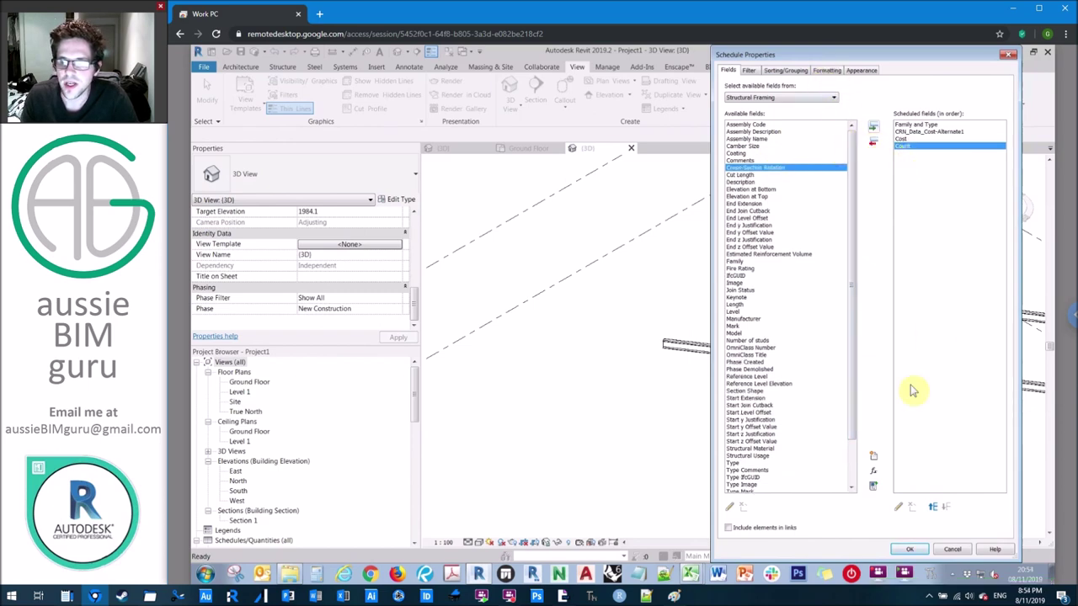
- Create a calculated value named Combined cost with the Currency type for the schedule
{"action": "left_click", "coordinate": [873, 471]}
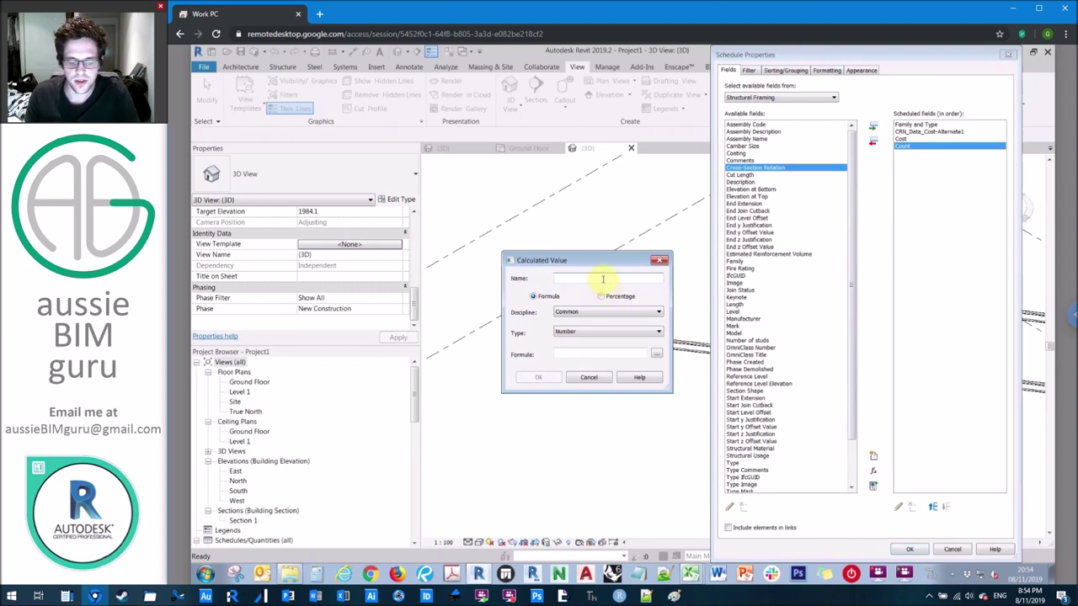
{"action": "key", "text": "Caps_Lock"}
{"action": "type", "text": "C"}
{"action": "key", "text": "Caps_Lock"}
{"action": "type", "text": "ombined cost"}
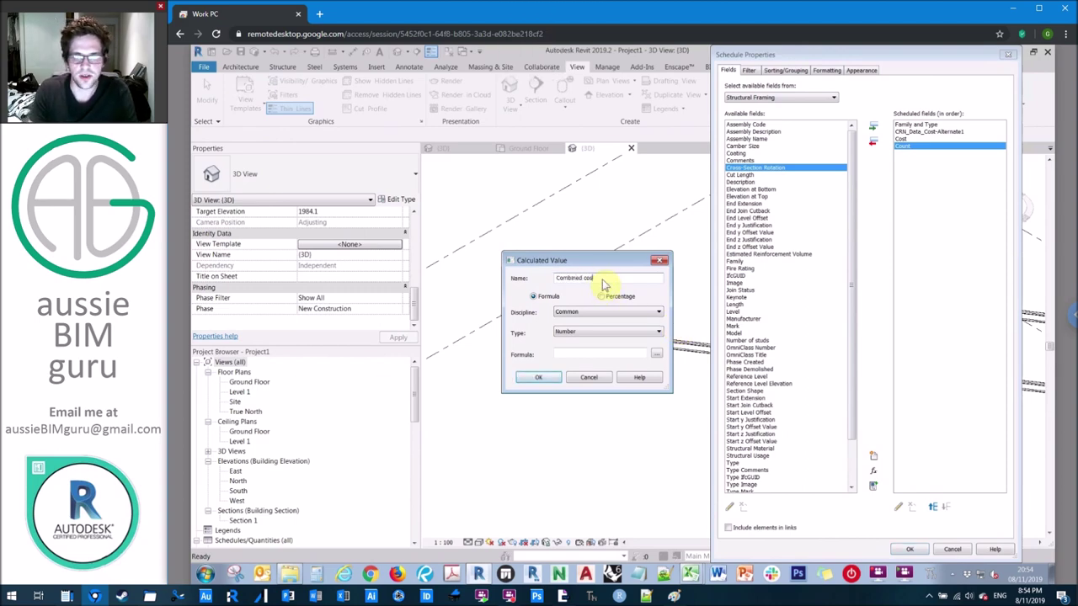
{"action": "left_click", "coordinate": [621, 337]}
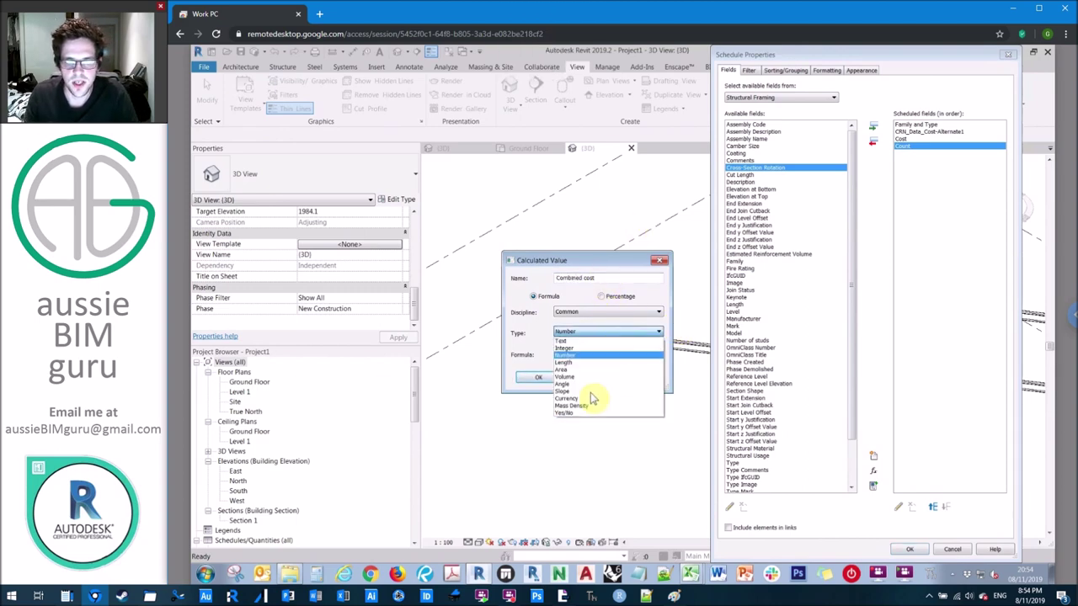
{"action": "left_click", "coordinate": [601, 402]}
- Define the Combined cost formula as [CRN_Data_Cost-Alternate1]+Cost and generate the structural framing schedule
{"action": "left_click", "coordinate": [645, 353]}
{"action": "left_click", "coordinate": [654, 354]}
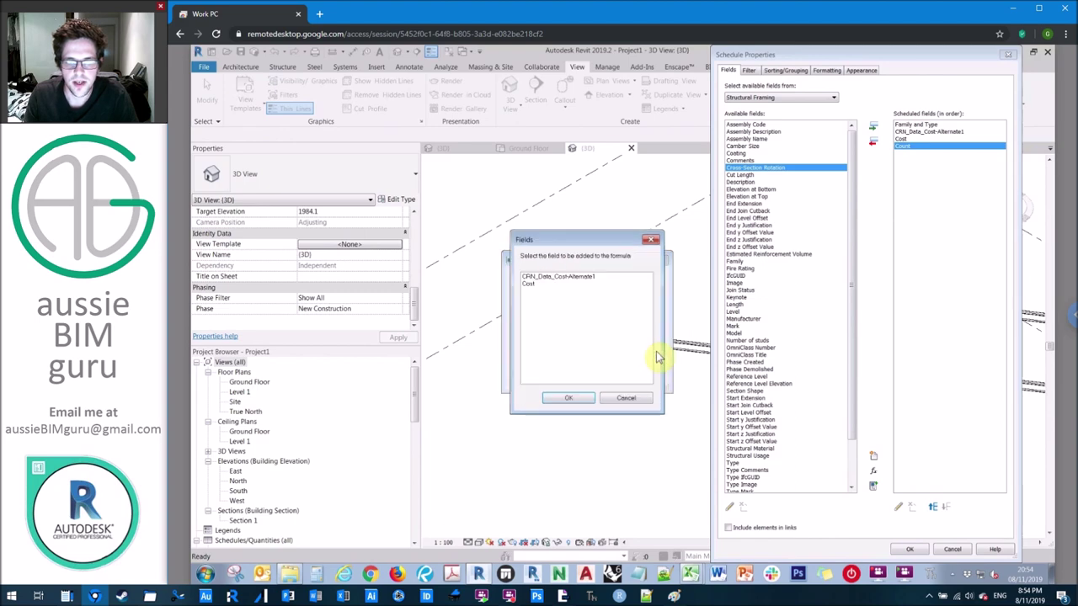
{"action": "left_click", "coordinate": [587, 277]}
{"action": "left_click", "coordinate": [582, 401]}
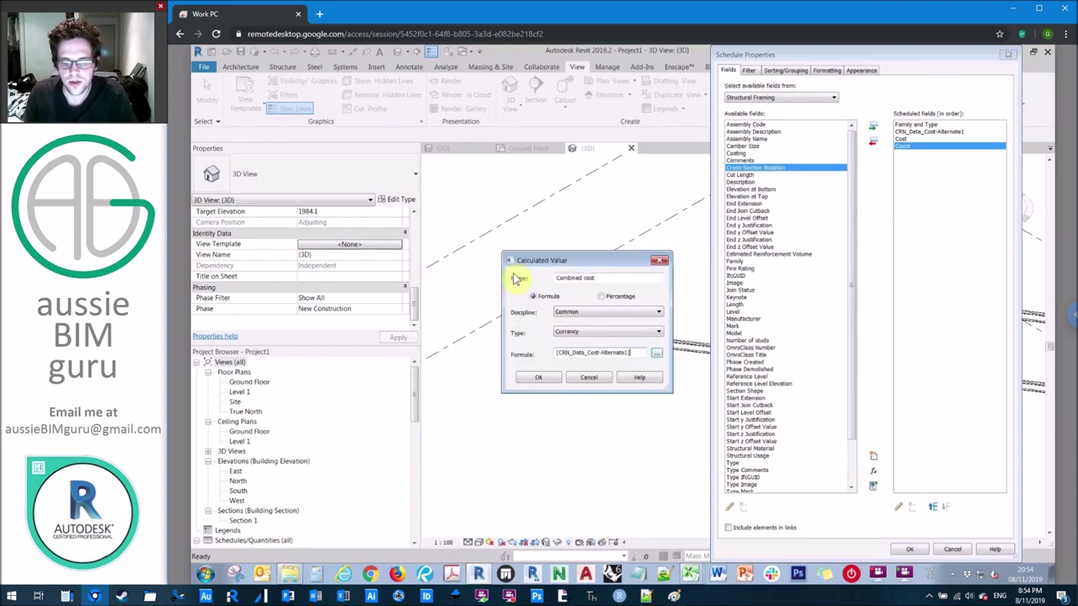
{"action": "left_click", "coordinate": [656, 354]}
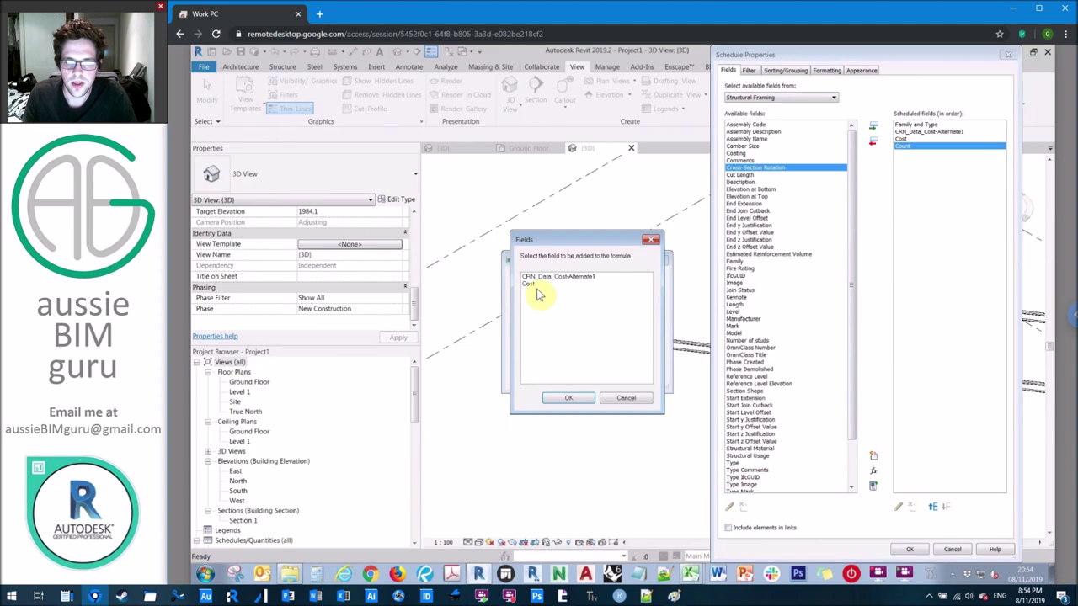
{"action": "left_click", "coordinate": [541, 285]}
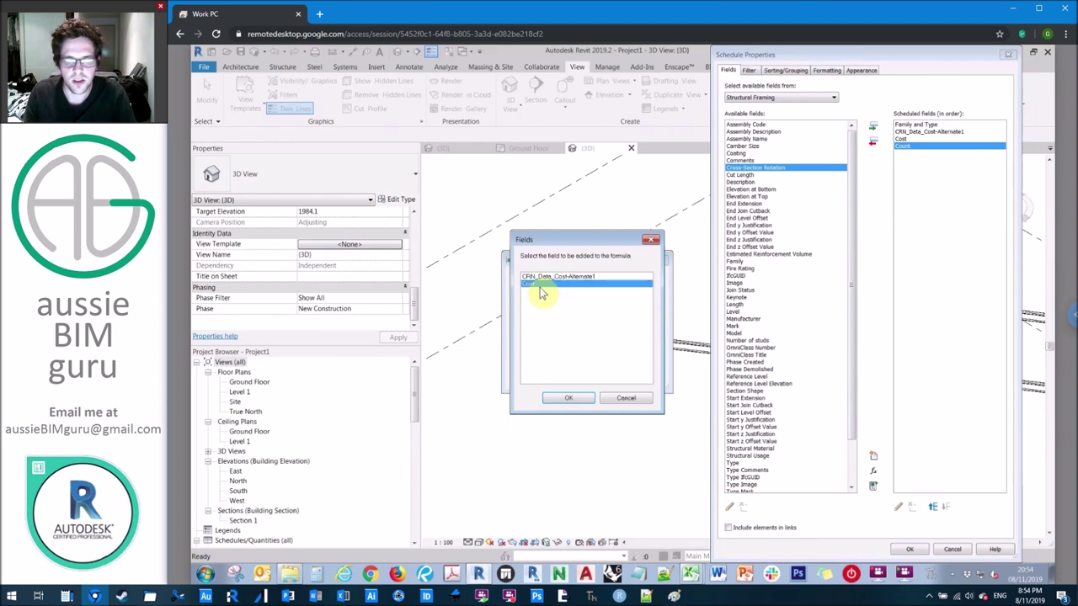
{"action": "left_click", "coordinate": [582, 399]}
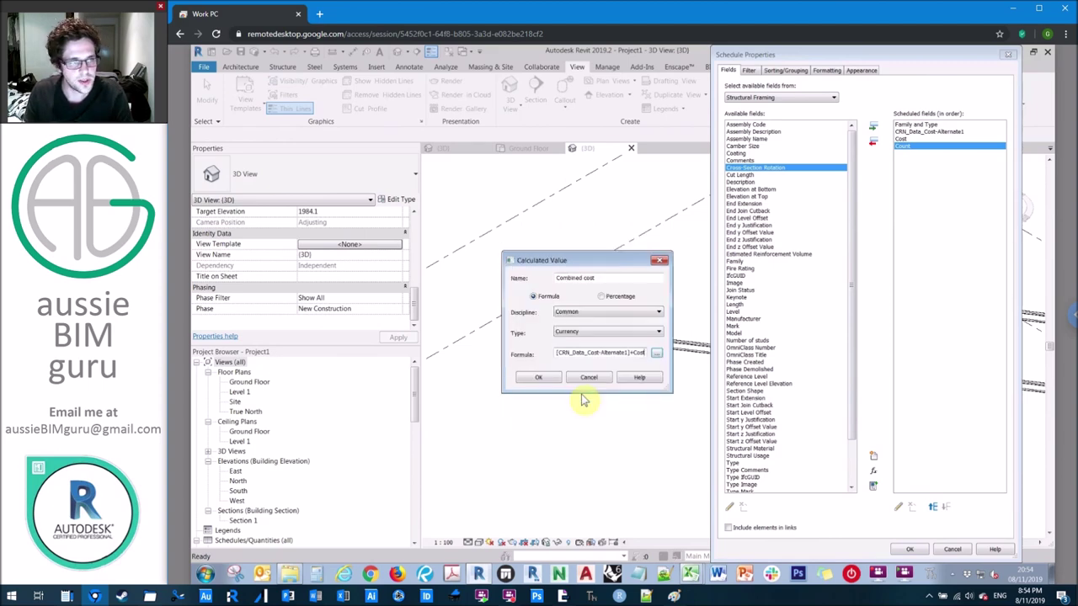
{"action": "left_click", "coordinate": [533, 379]}
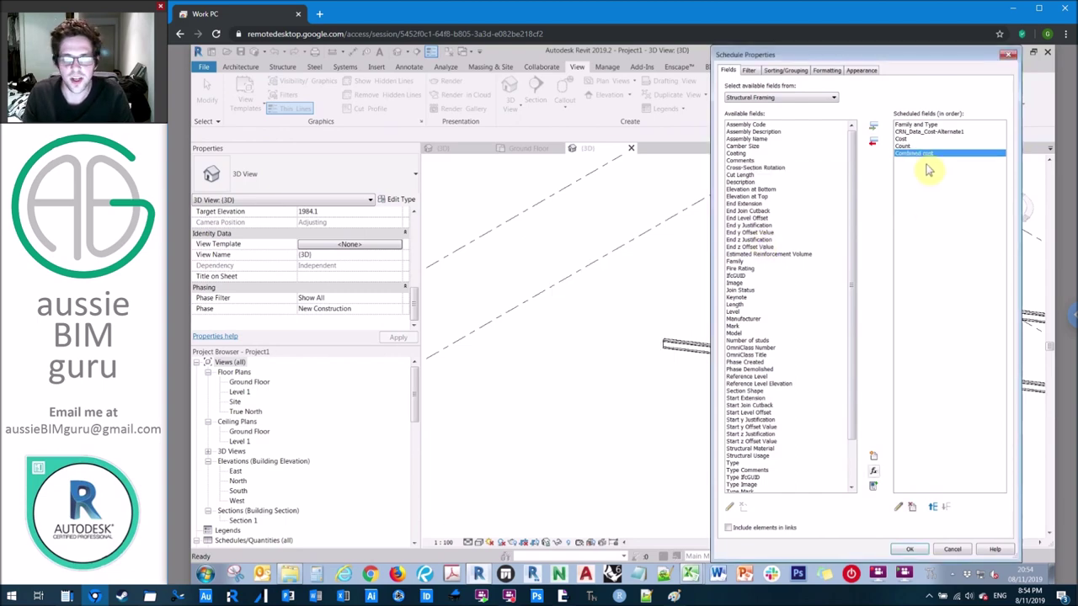
{"action": "left_click", "coordinate": [910, 550]}
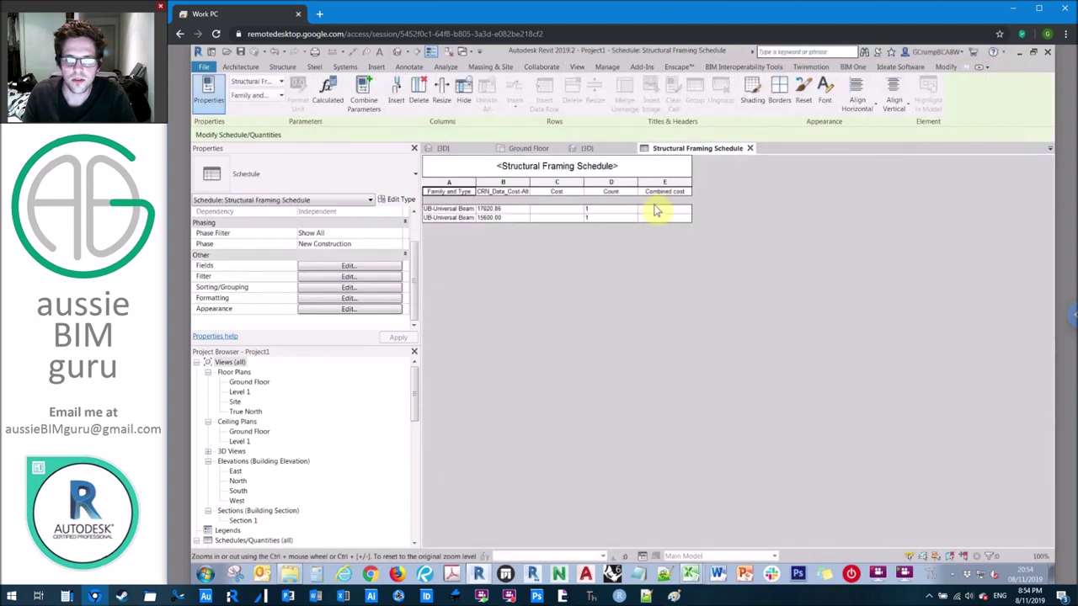
- Open the lower beam's family from Project1's 3D view and set its Cost parameter formula to 0 in the family types
{"action": "left_click", "coordinate": [537, 208]}
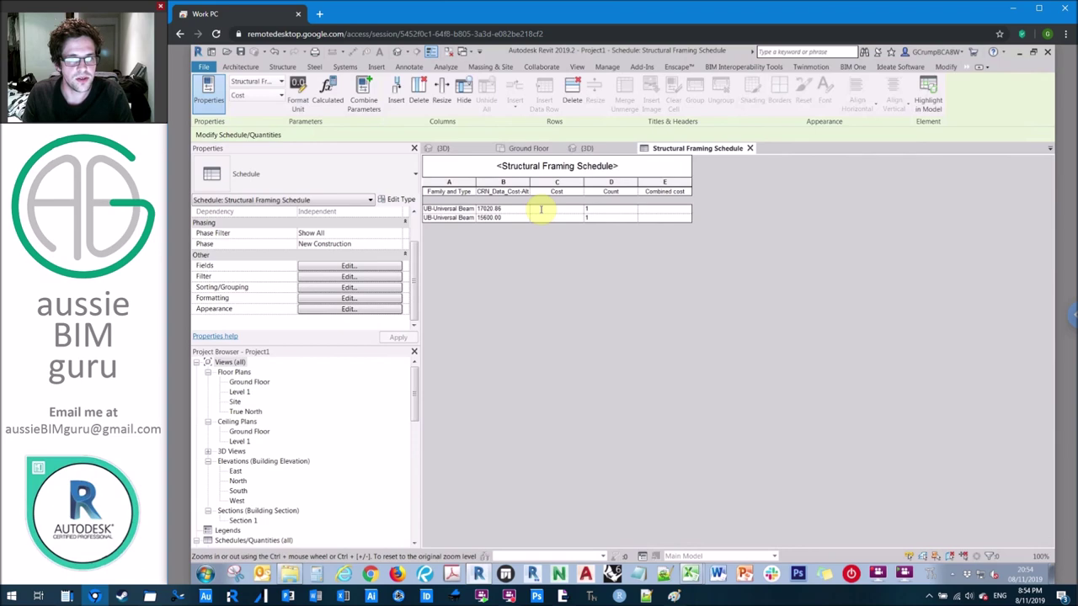
{"action": "left_click", "coordinate": [445, 152]}
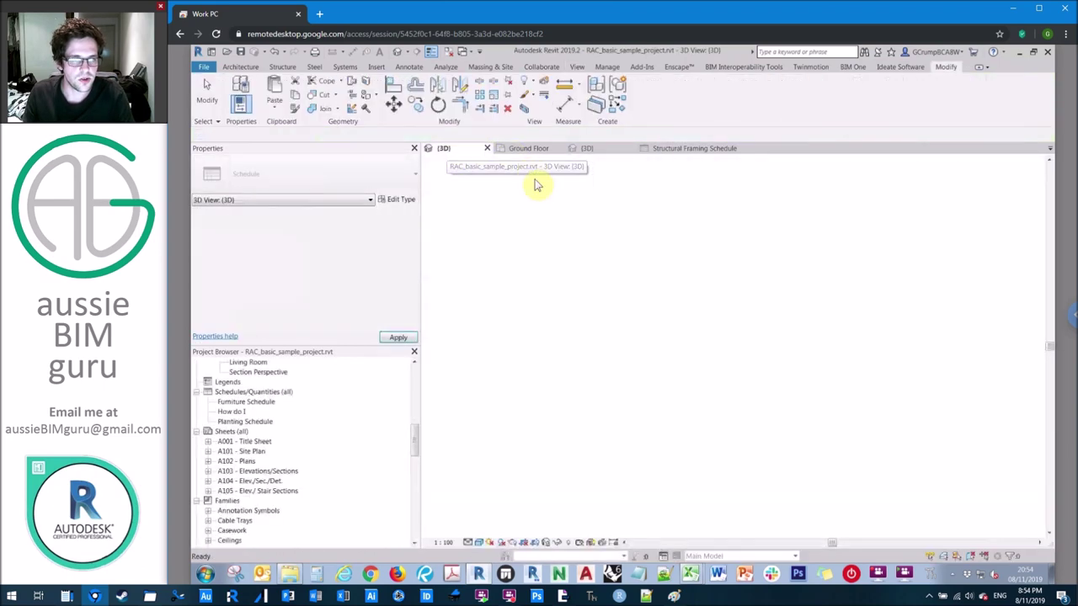
{"action": "left_click", "coordinate": [585, 149]}
{"action": "left_click", "coordinate": [705, 353]}
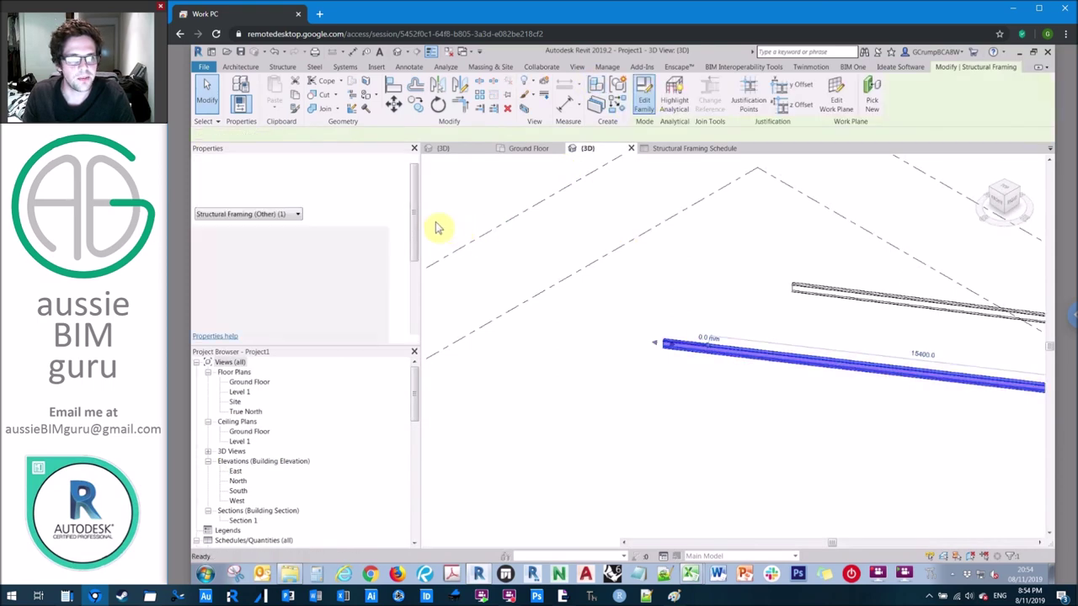
{"action": "left_click", "coordinate": [252, 106]}
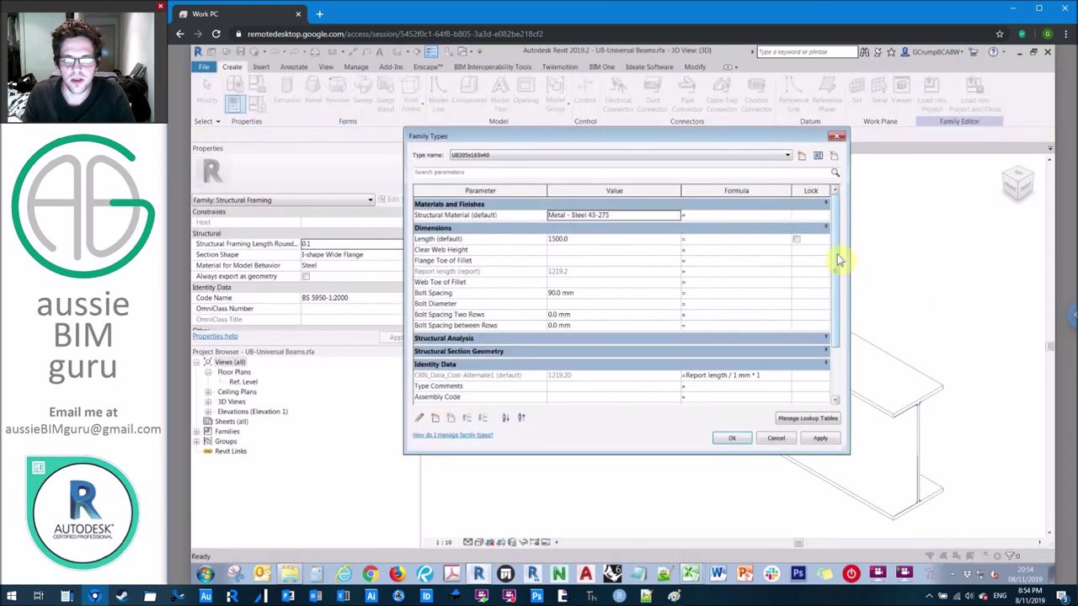
{"action": "left_click_drag", "start_coordinate": [839, 261], "coordinate": [840, 337]}
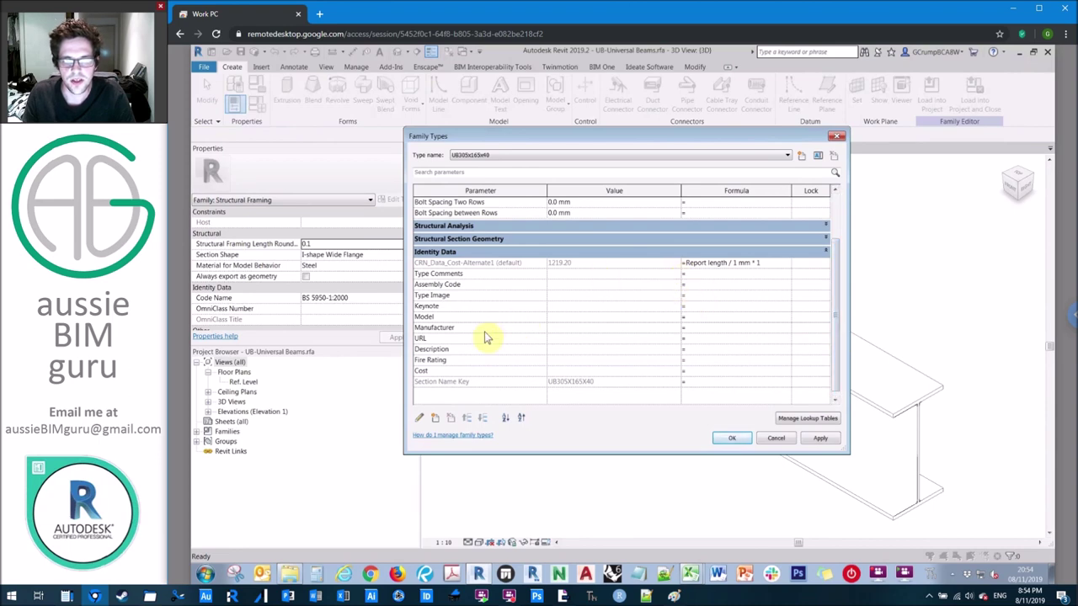
{"action": "left_click", "coordinate": [696, 371]}
{"action": "type", "text": "0"}
{"action": "left_click", "coordinate": [721, 316]}
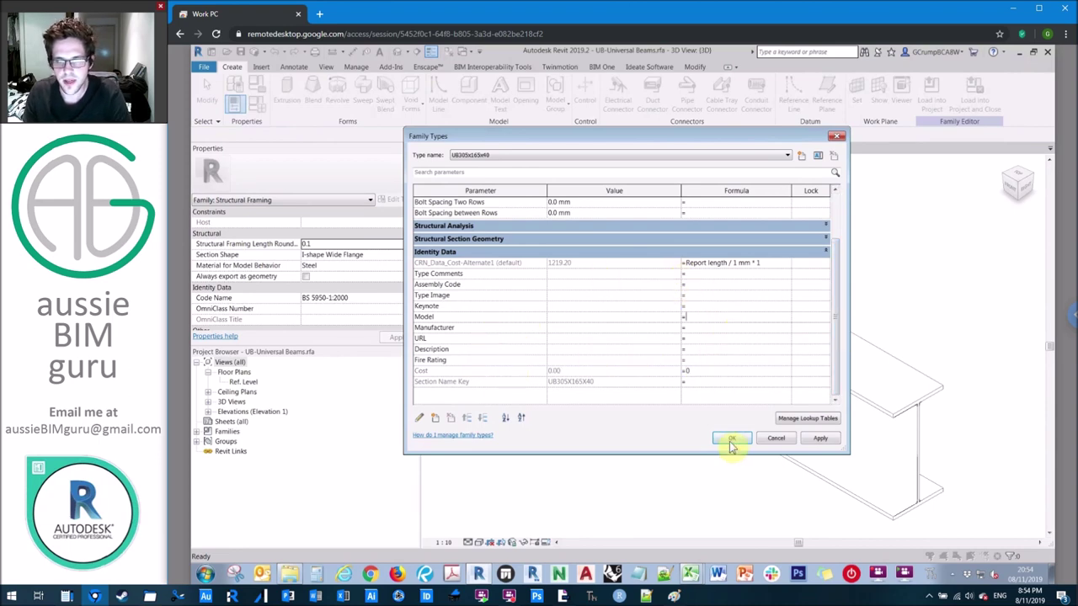
{"action": "left_click", "coordinate": [734, 440]}
- Load the edited UB-Universal Beams family back into Project1 and close it without saving the family file
{"action": "left_click", "coordinate": [969, 105]}
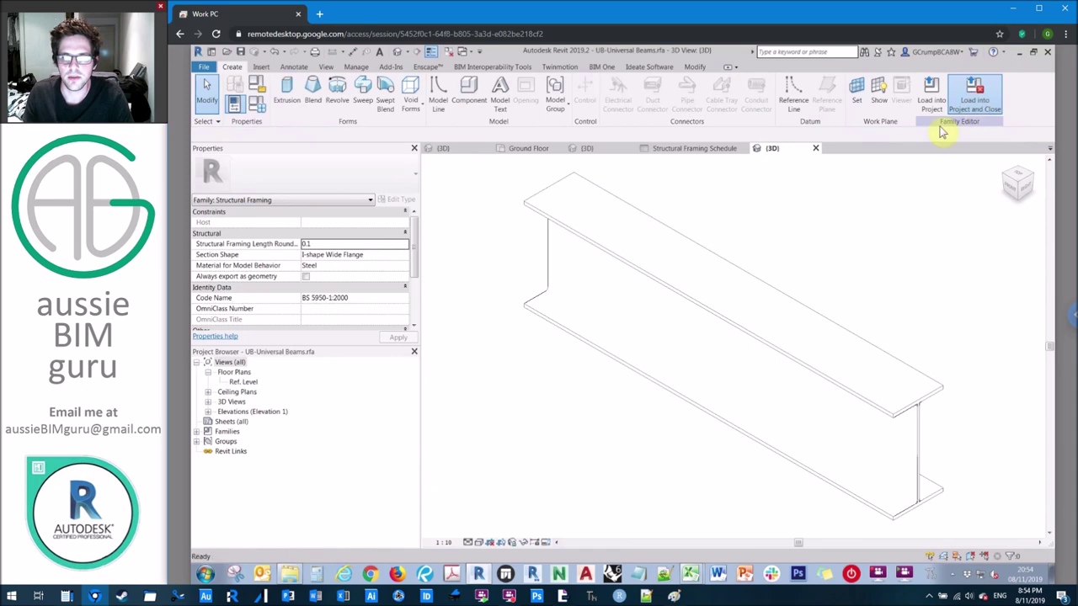
{"action": "left_click", "coordinate": [598, 393]}
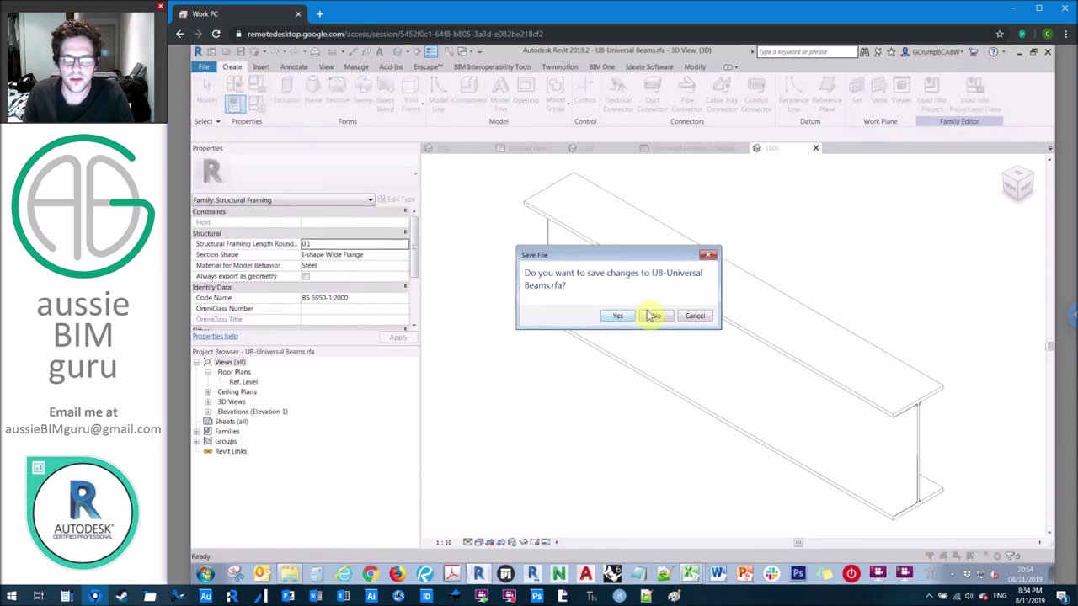
{"action": "left_click", "coordinate": [650, 316]}
{"action": "left_click", "coordinate": [623, 305]}
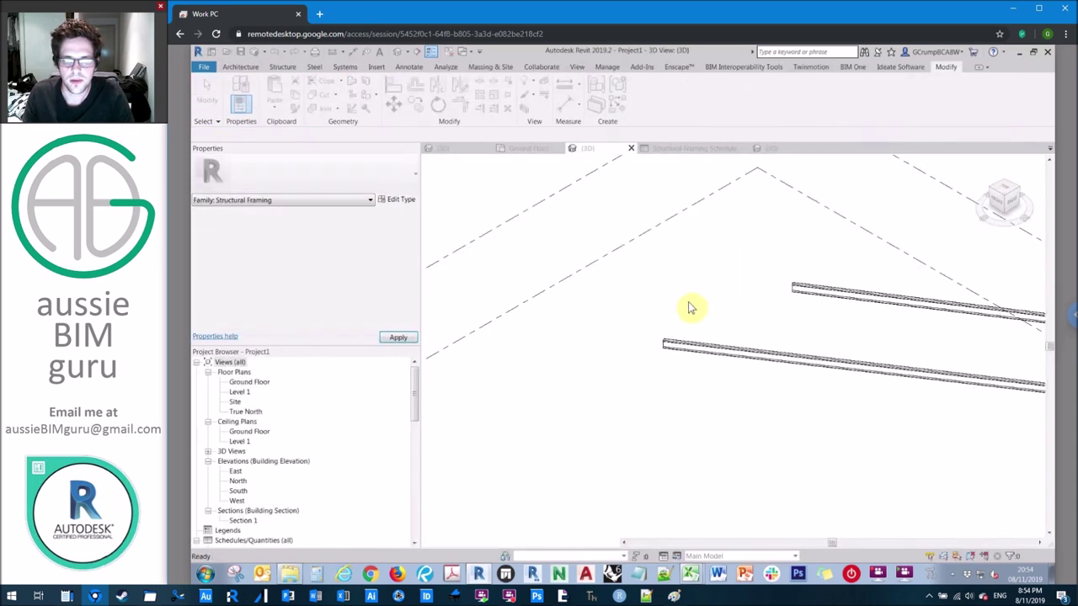
- Check both beams' Cost and Combined cost values in the structural framing schedule, closing and reopening the schedule to refresh it
{"action": "left_click", "coordinate": [689, 149]}
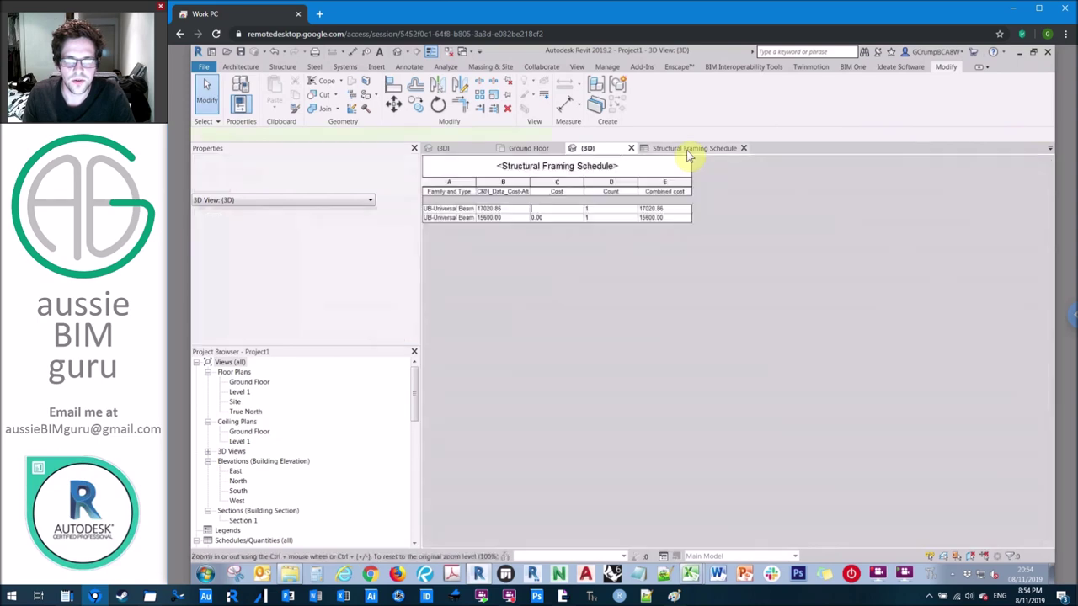
{"action": "left_click", "coordinate": [543, 218]}
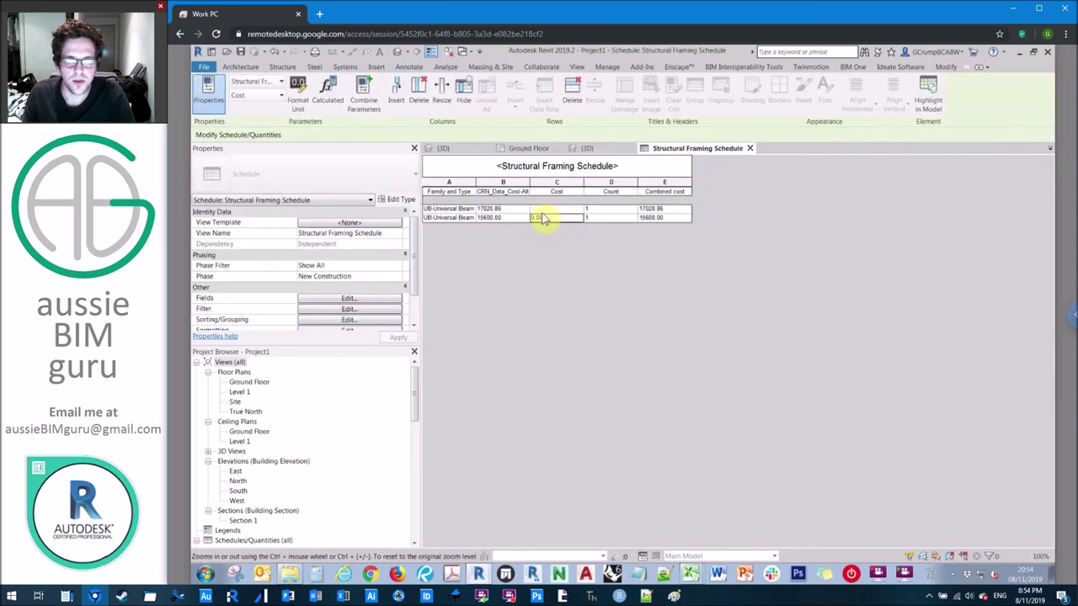
{"action": "left_click", "coordinate": [515, 219]}
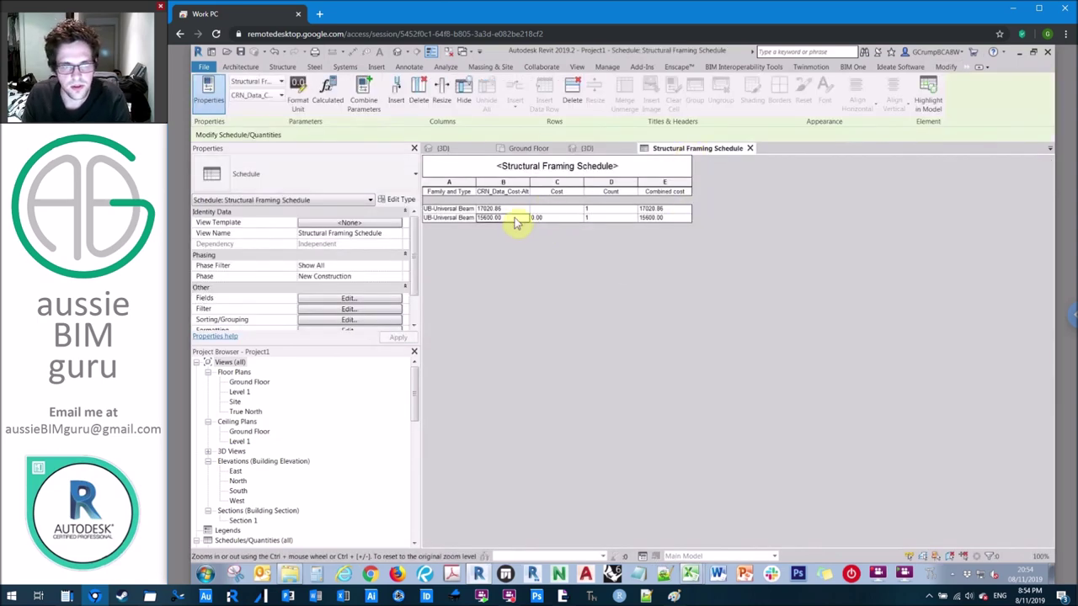
{"action": "left_click", "coordinate": [451, 209]}
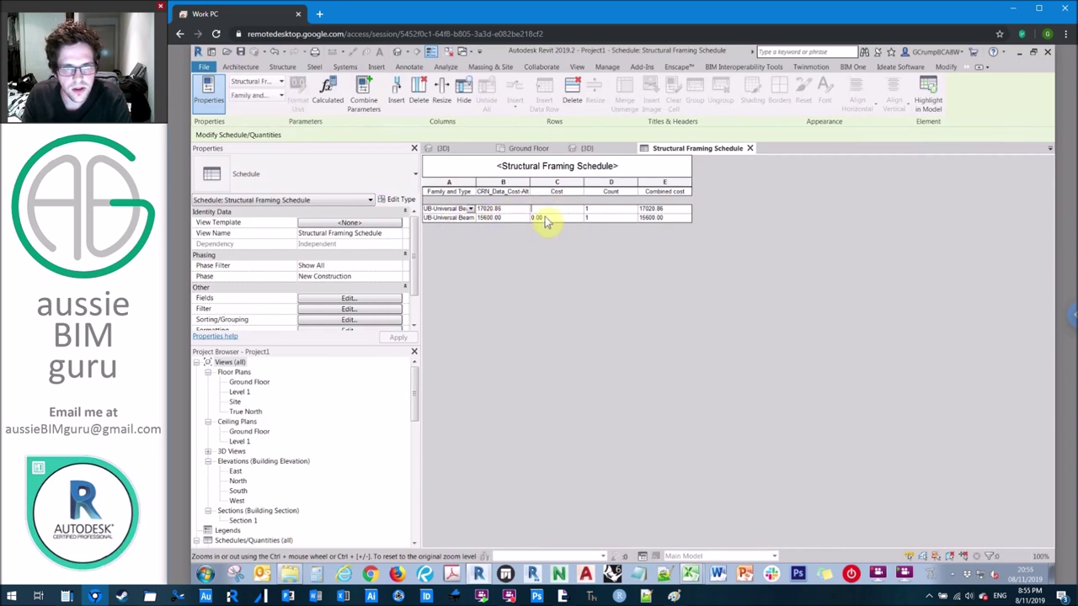
{"action": "left_click", "coordinate": [662, 209]}
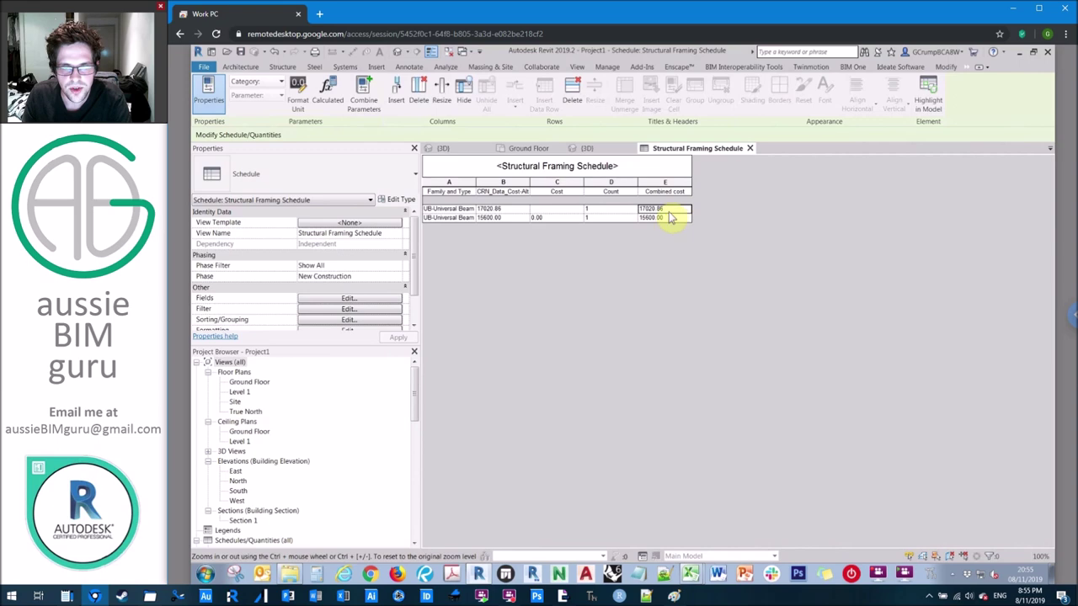
{"action": "left_click", "coordinate": [750, 148]}
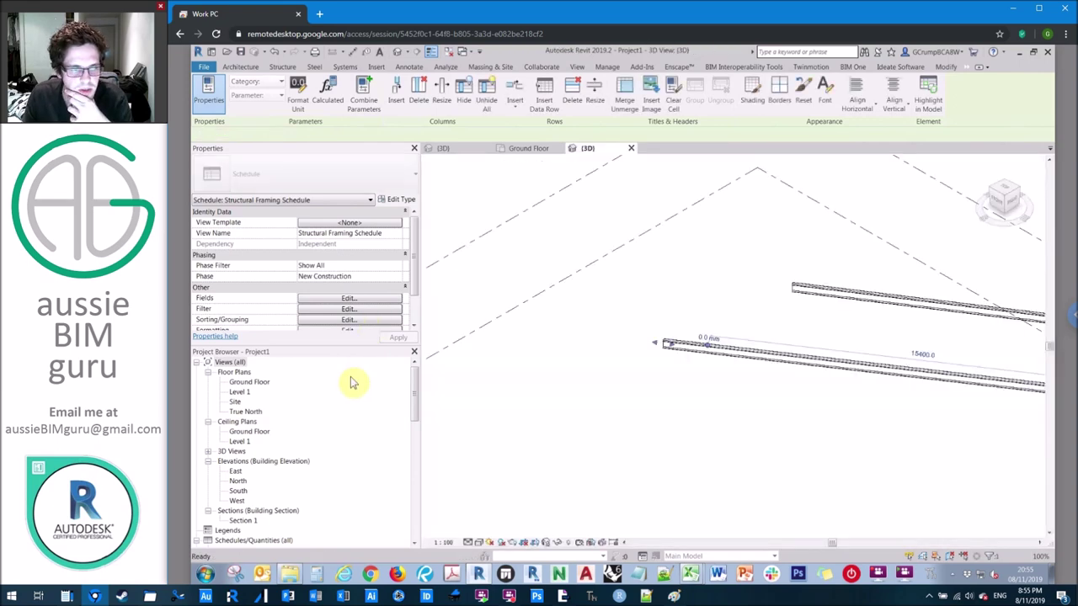
{"action": "scroll", "coordinate": [330, 433], "scroll_direction": "down", "scroll_amount": 4}
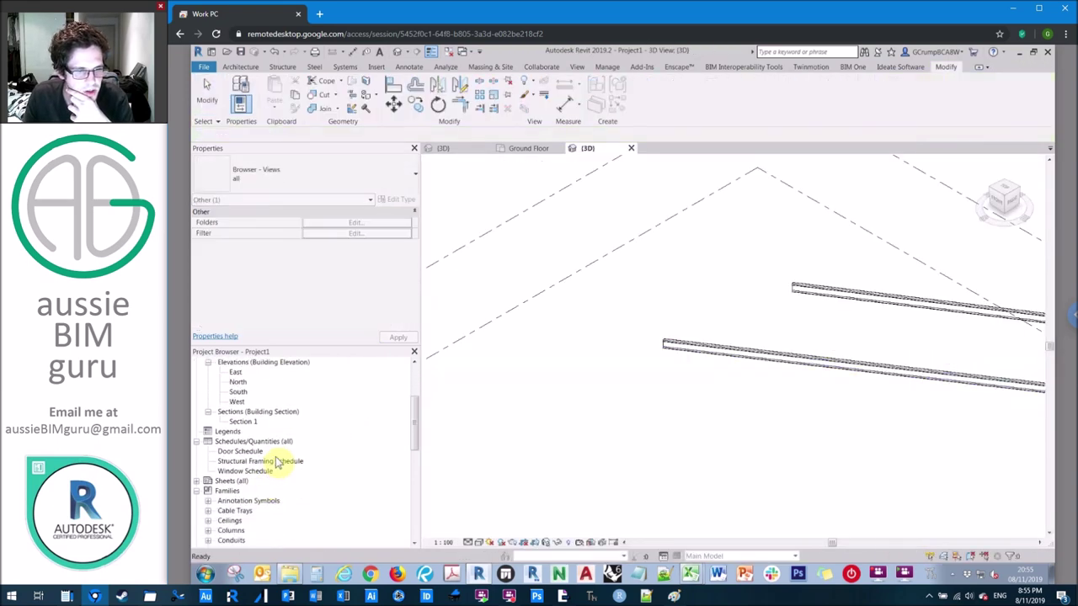
{"action": "left_click", "coordinate": [276, 461]}
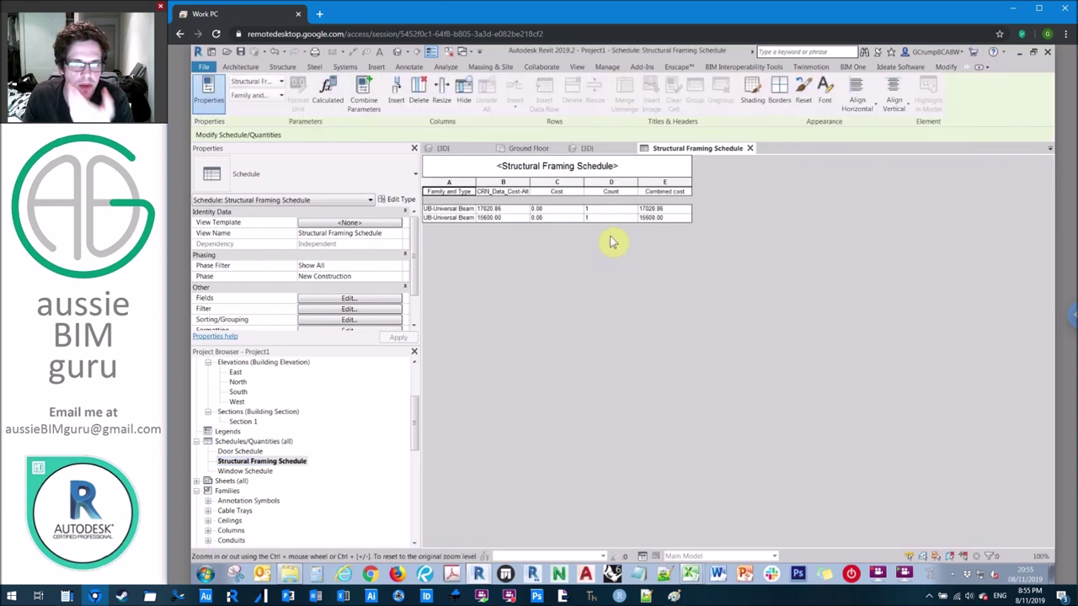
- Hide the Cost and CRN_Data_Cost-Alternate1 fields in the structural framing schedule's formatting
{"action": "left_click", "coordinate": [360, 299]}
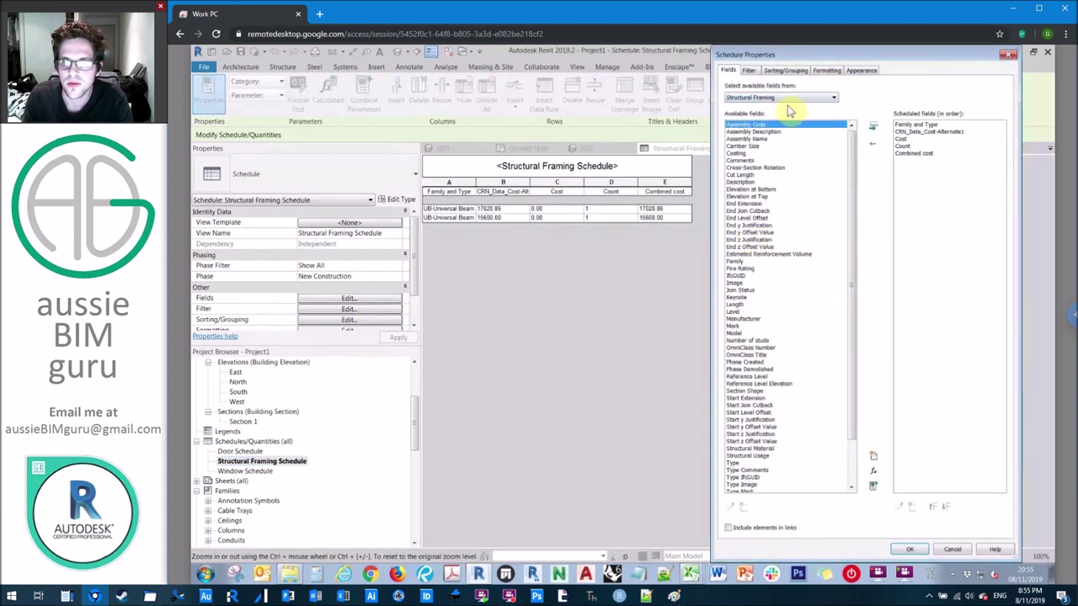
{"action": "left_click", "coordinate": [826, 71]}
{"action": "left_click", "coordinate": [756, 110]}
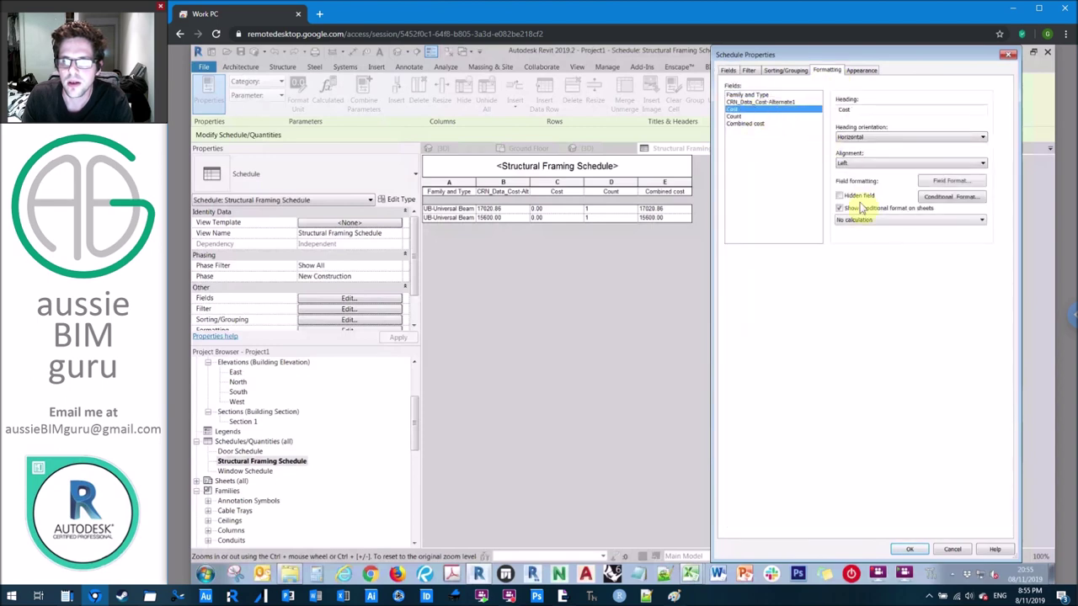
{"action": "left_click", "coordinate": [796, 102]}
{"action": "left_click", "coordinate": [855, 198]}
{"action": "left_click", "coordinate": [897, 550]}
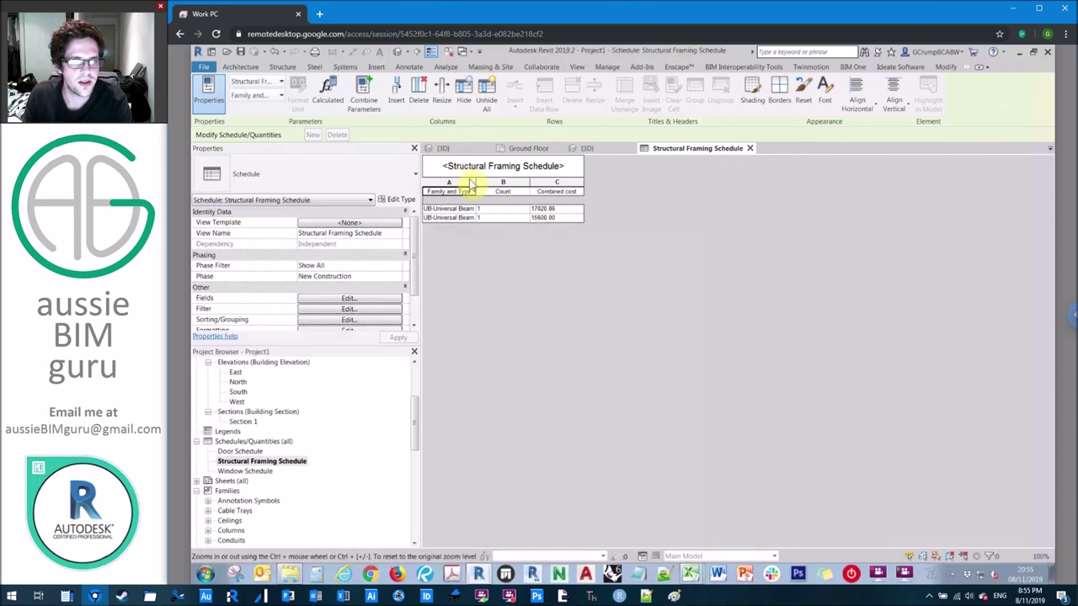
- Widen the Family and Type column of the structural framing schedule so the full beam type names fit
{"action": "left_click_drag", "start_coordinate": [478, 186], "coordinate": [562, 186]}
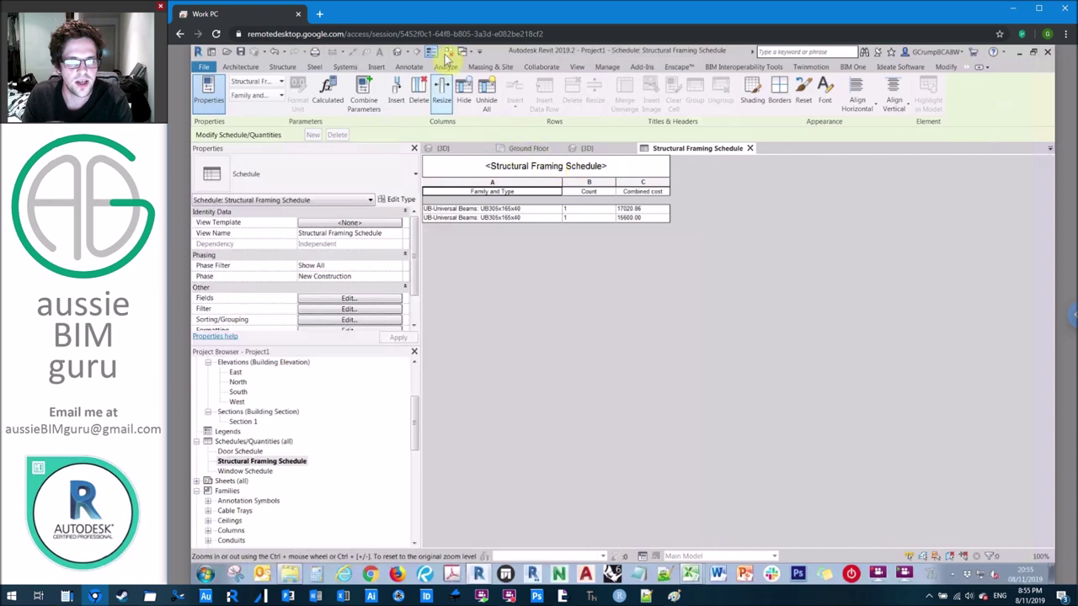
- Copy the lower beam alongside the existing two in the 3D view and duplicate the copy's type as UB305x165x20
{"action": "left_click", "coordinate": [397, 53]}
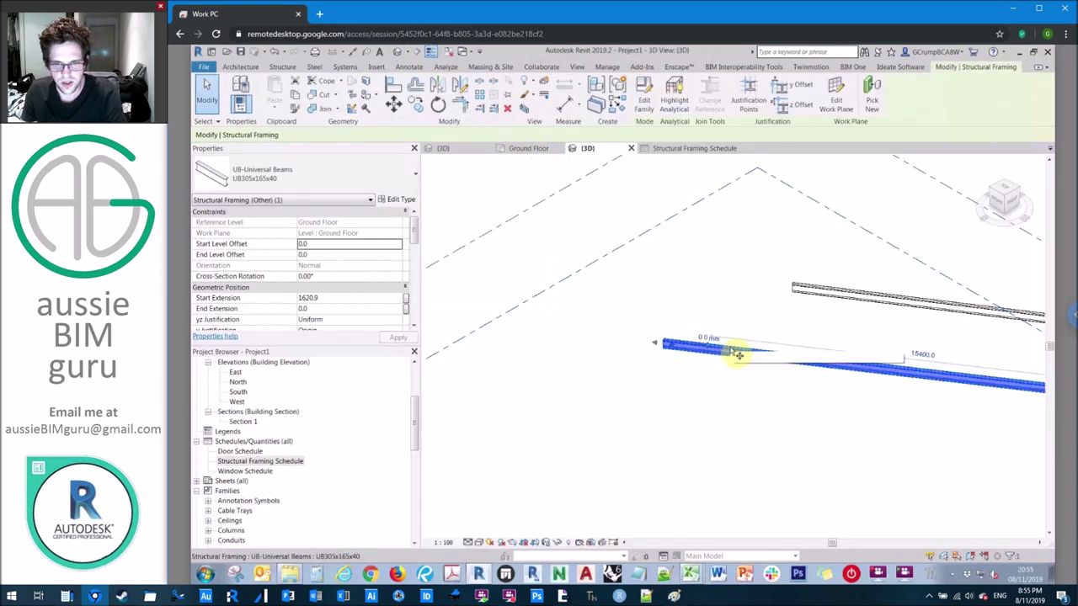
{"action": "left_click", "coordinate": [400, 200]}
{"action": "left_click", "coordinate": [717, 171]}
{"action": "left_click", "coordinate": [640, 257]}
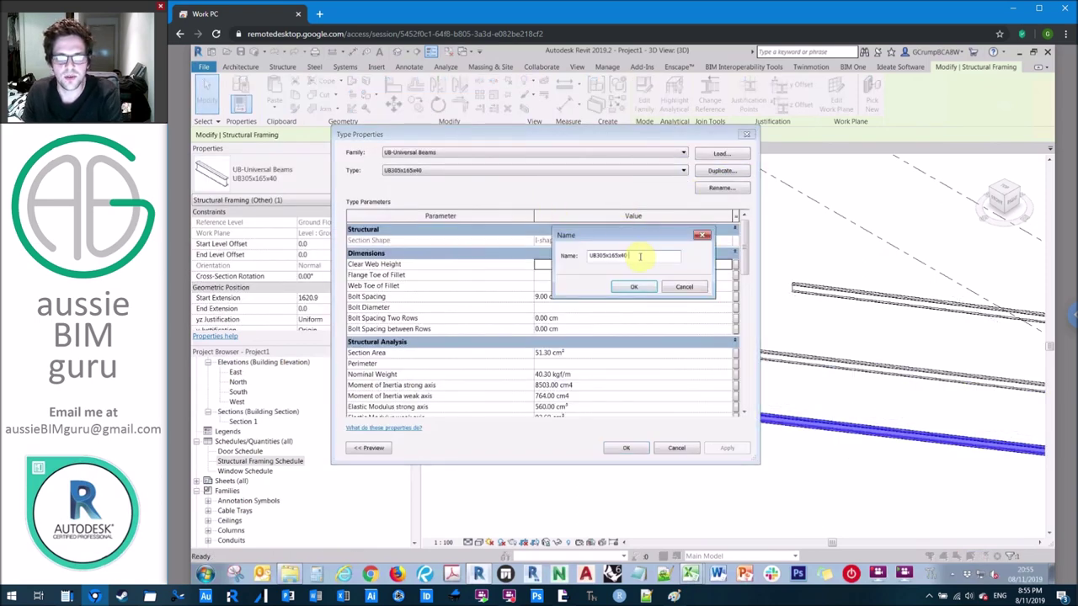
{"action": "left_click", "coordinate": [632, 288]}
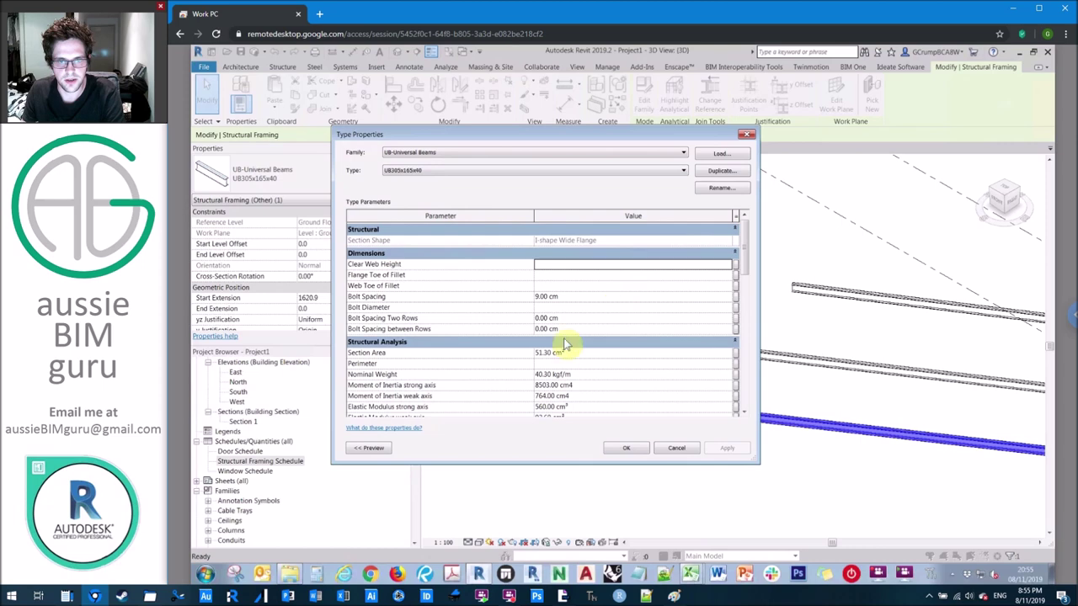
- Set the Height of the UB305x165x20 beam type to 20 cm, apply the type properties and deselect the beam
{"action": "left_click_drag", "start_coordinate": [744, 267], "coordinate": [741, 362]}
{"action": "left_click", "coordinate": [573, 239]}
{"action": "type", "text": "20"}
{"action": "key", "text": "Escape"}
{"action": "left_click", "coordinate": [576, 229]}
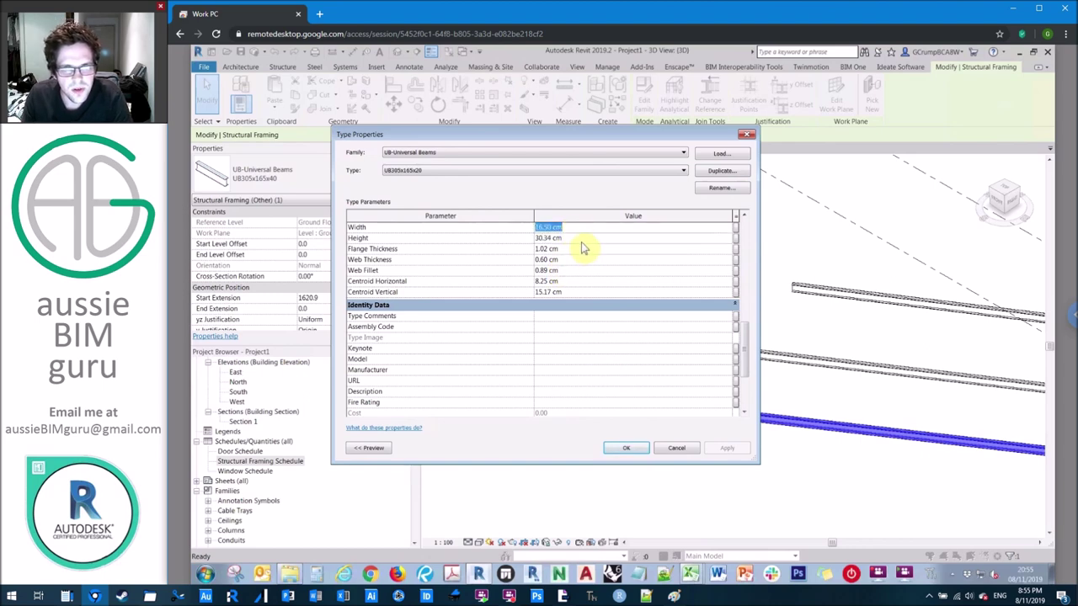
{"action": "left_click", "coordinate": [576, 239]}
{"action": "type", "text": "20"}
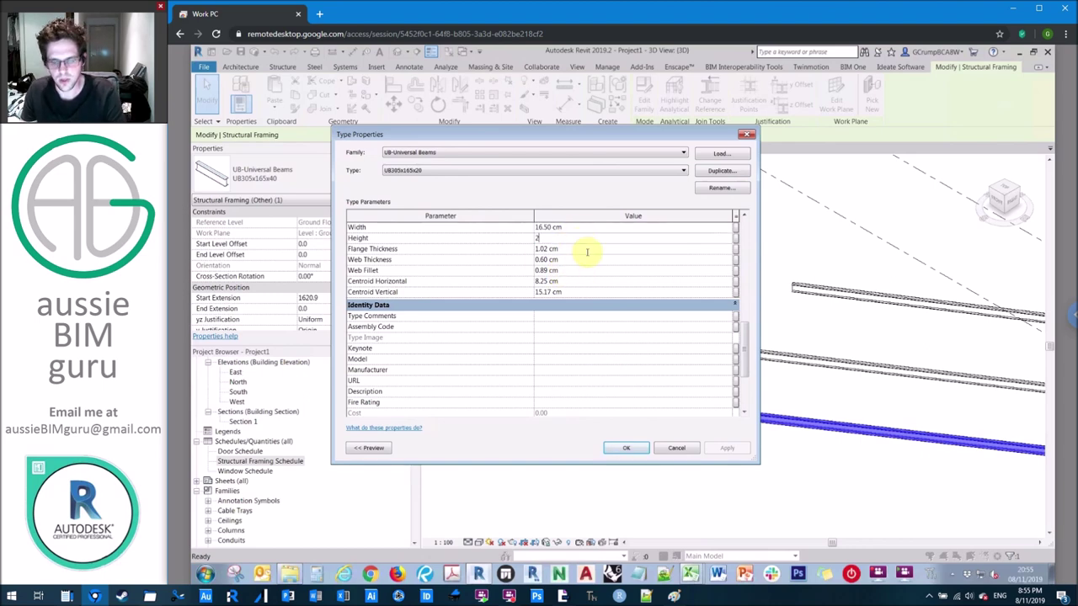
{"action": "left_click", "coordinate": [626, 448]}
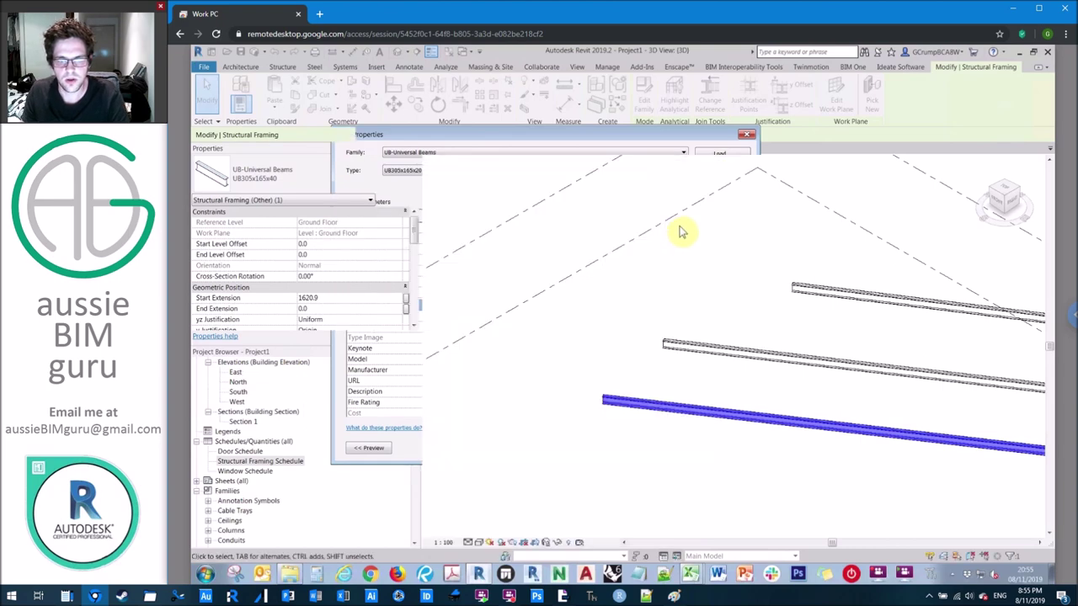
{"action": "left_click", "coordinate": [441, 296]}
- Set the Combined cost field to calculate totals in the structural framing schedule's formatting
{"action": "left_click", "coordinate": [666, 148]}
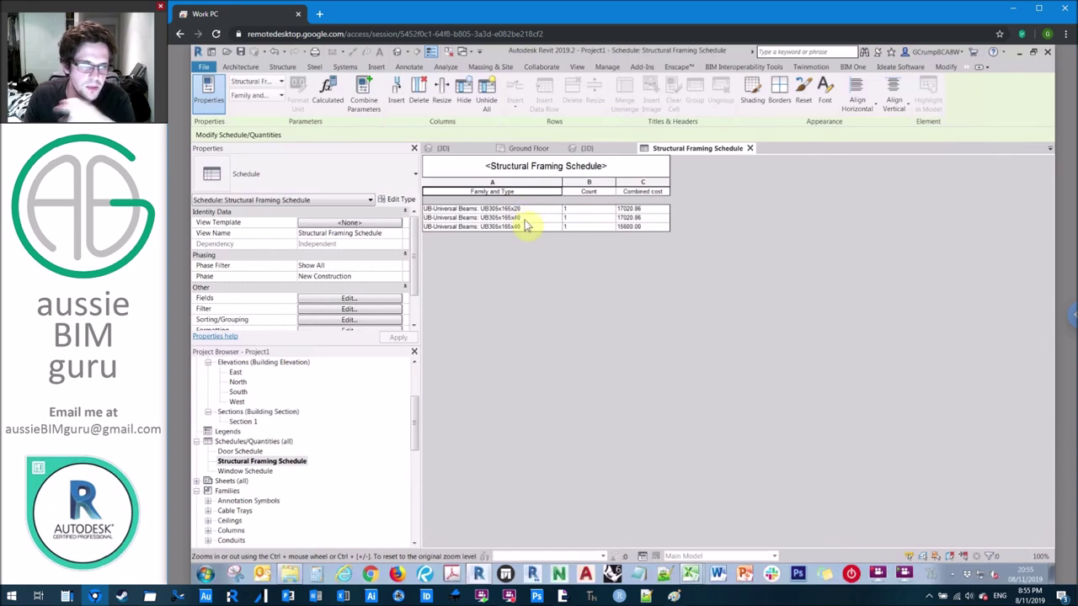
{"action": "left_click", "coordinate": [385, 301]}
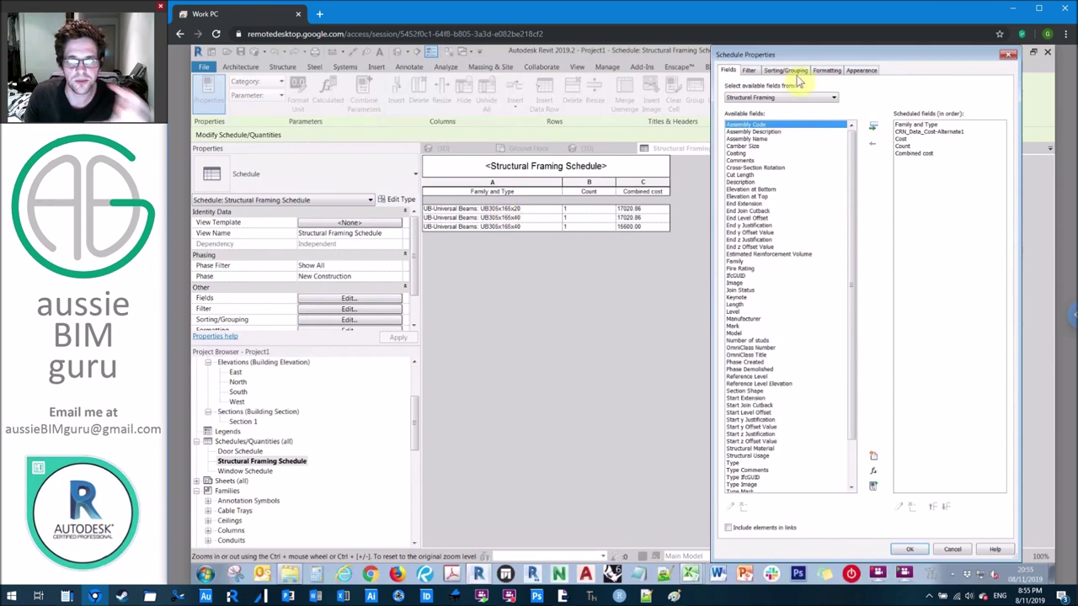
{"action": "left_click", "coordinate": [826, 71]}
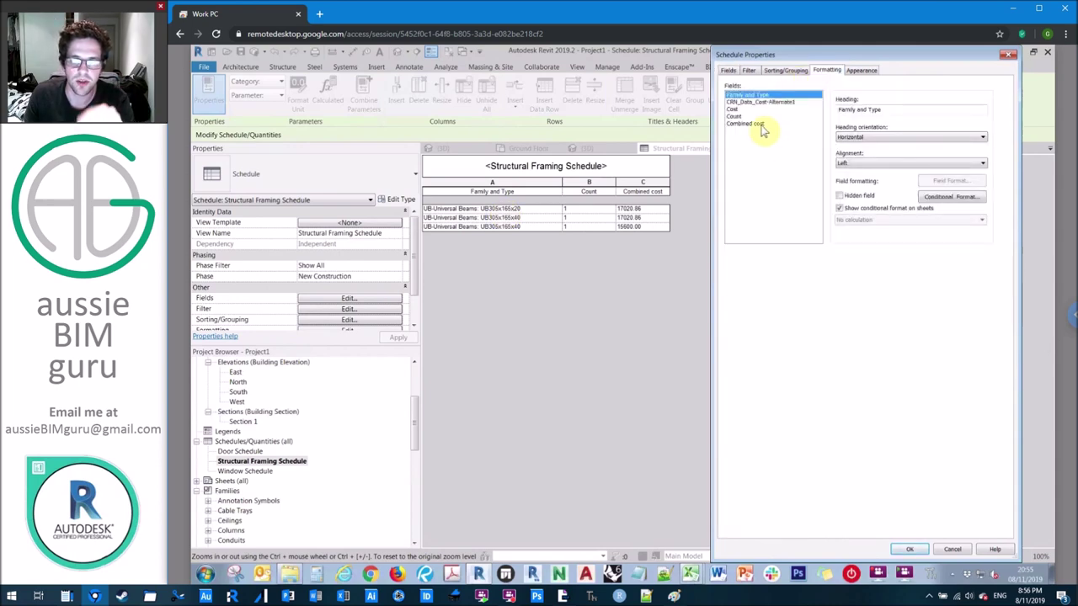
{"action": "left_click", "coordinate": [754, 123]}
{"action": "left_click", "coordinate": [893, 220]}
{"action": "left_click", "coordinate": [868, 239]}
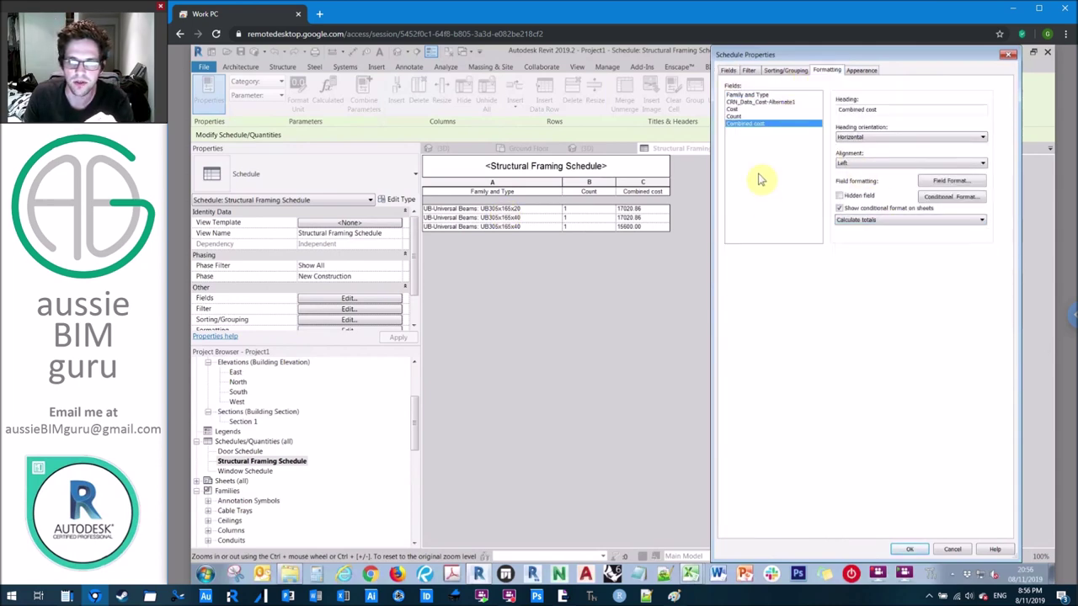
- Add a header and a blank line to the Family and Type grouping of the structural framing schedule
{"action": "left_click", "coordinate": [786, 71]}
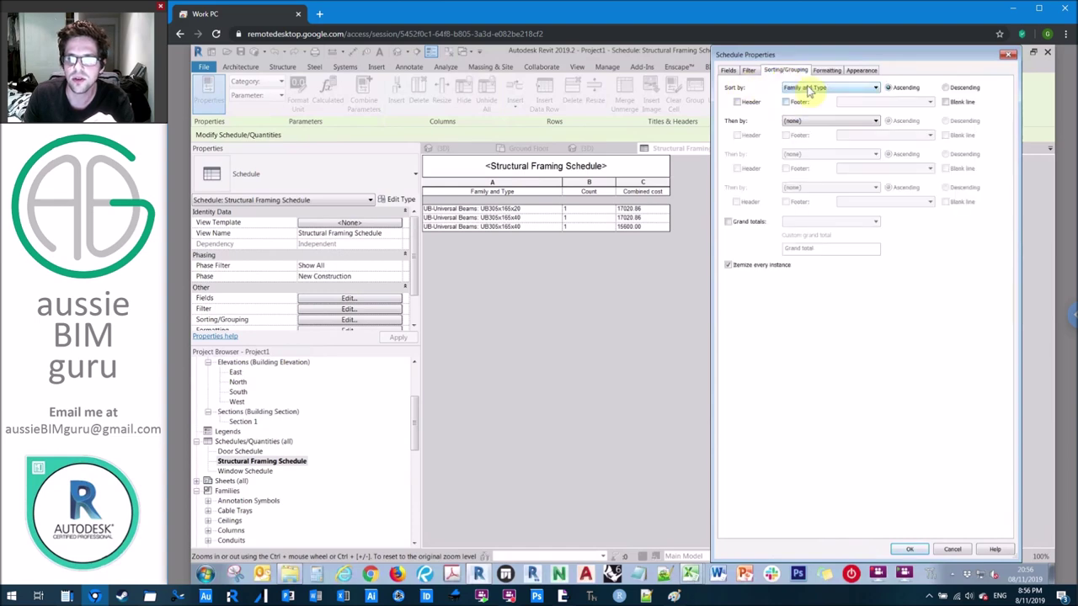
{"action": "left_click", "coordinate": [739, 103]}
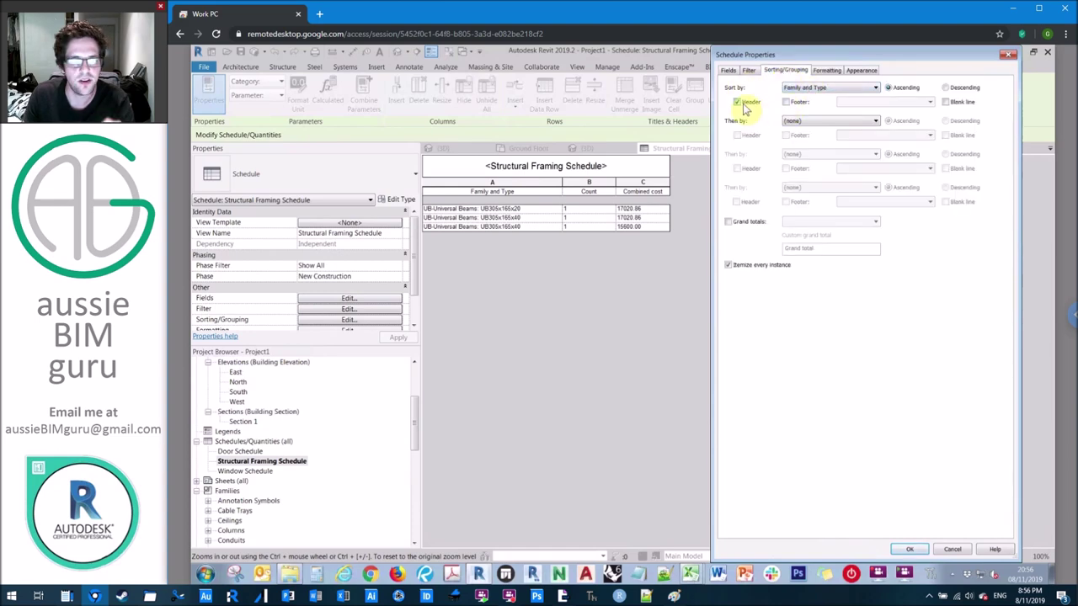
{"action": "left_click", "coordinate": [909, 550]}
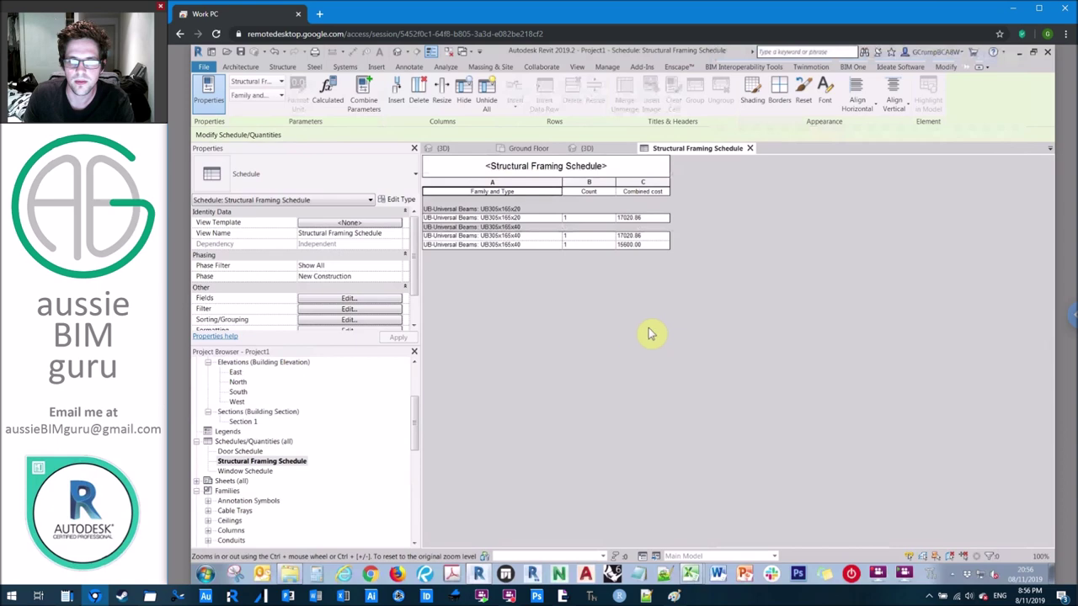
{"action": "left_click", "coordinate": [394, 300]}
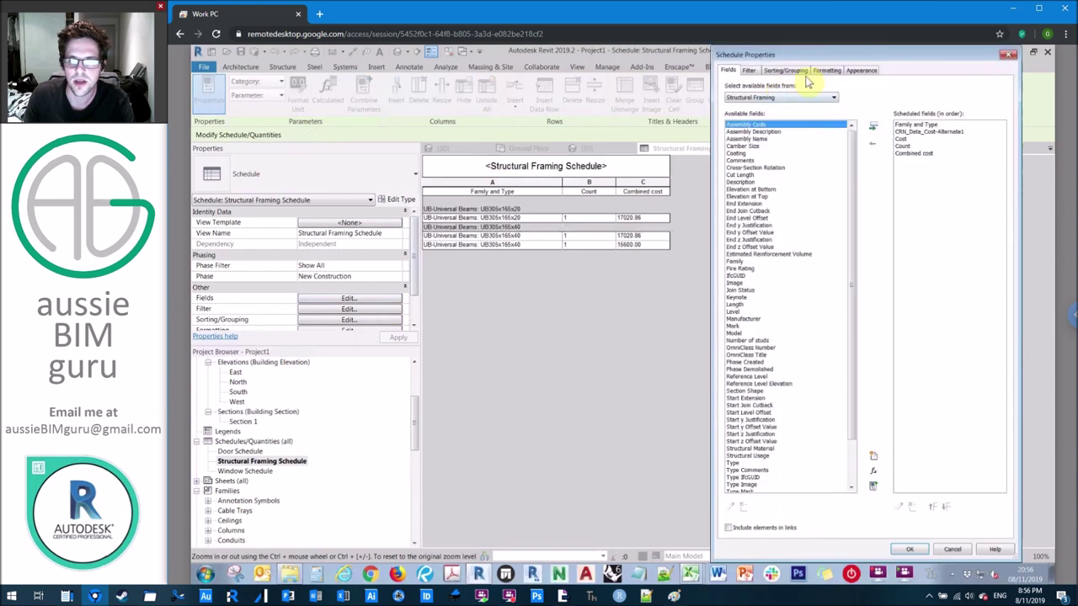
{"action": "left_click", "coordinate": [787, 71]}
{"action": "left_click", "coordinate": [944, 102]}
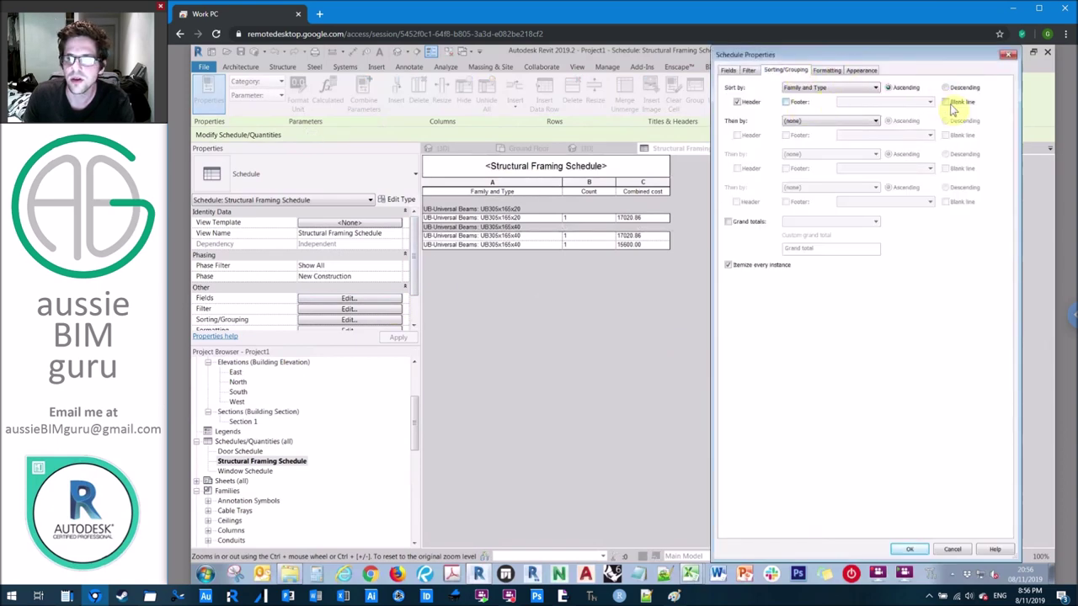
{"action": "left_click", "coordinate": [911, 550]}
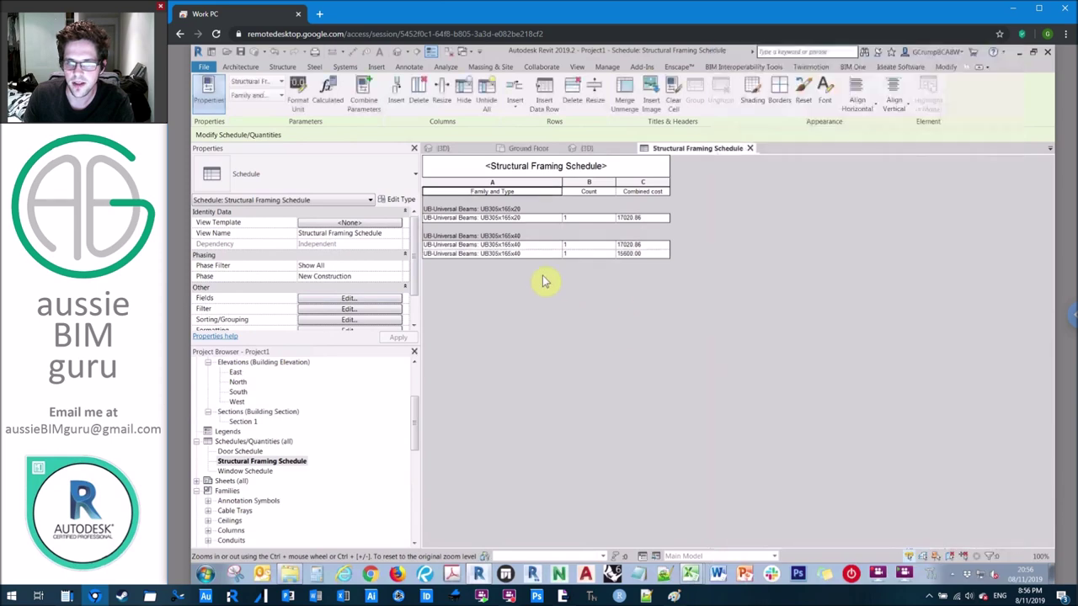
- Add a footer showing totals only to the Family and Type grouping of the structural framing schedule
{"action": "left_click", "coordinate": [347, 301]}
{"action": "left_click", "coordinate": [789, 71]}
{"action": "left_click", "coordinate": [786, 102]}
{"action": "left_click", "coordinate": [859, 102]}
{"action": "left_click", "coordinate": [863, 140]}
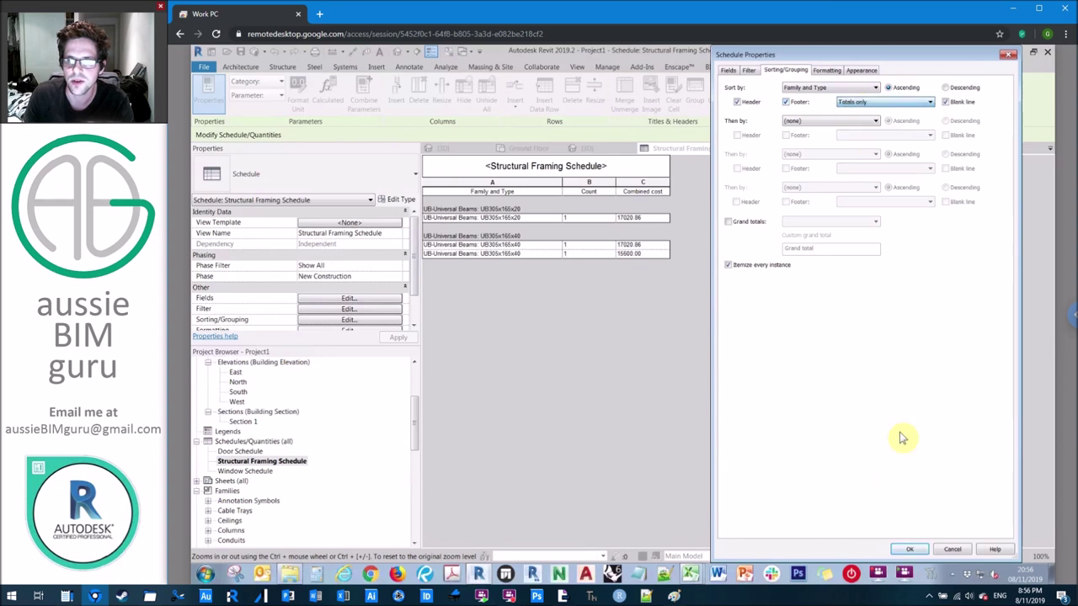
{"action": "left_click", "coordinate": [910, 549]}
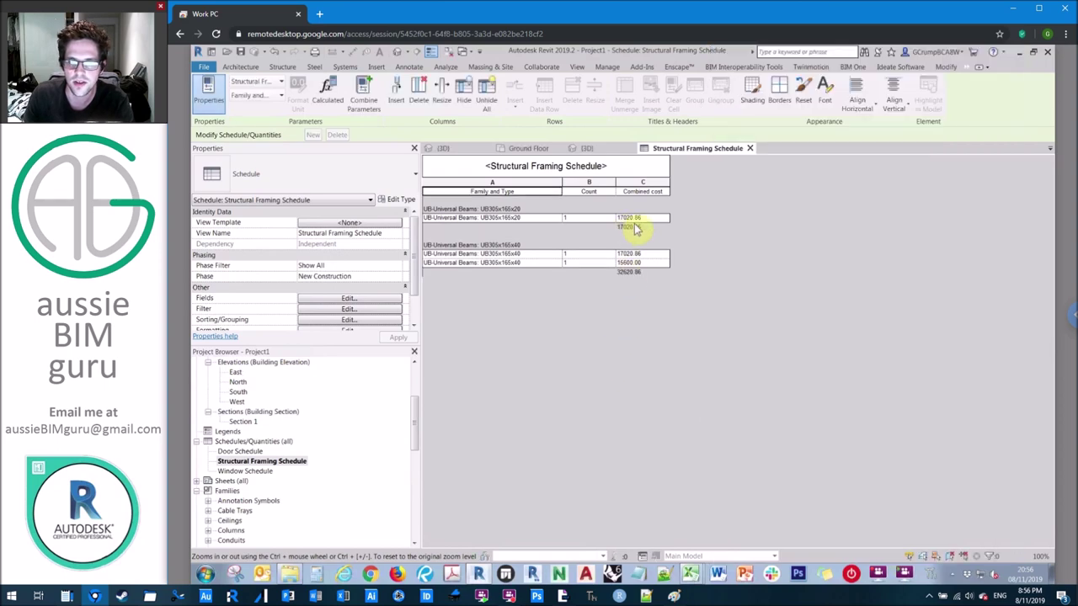
- Enable grand totals in the structural framing schedule, showing totals only
{"action": "left_click", "coordinate": [348, 298]}
{"action": "left_click", "coordinate": [788, 70]}
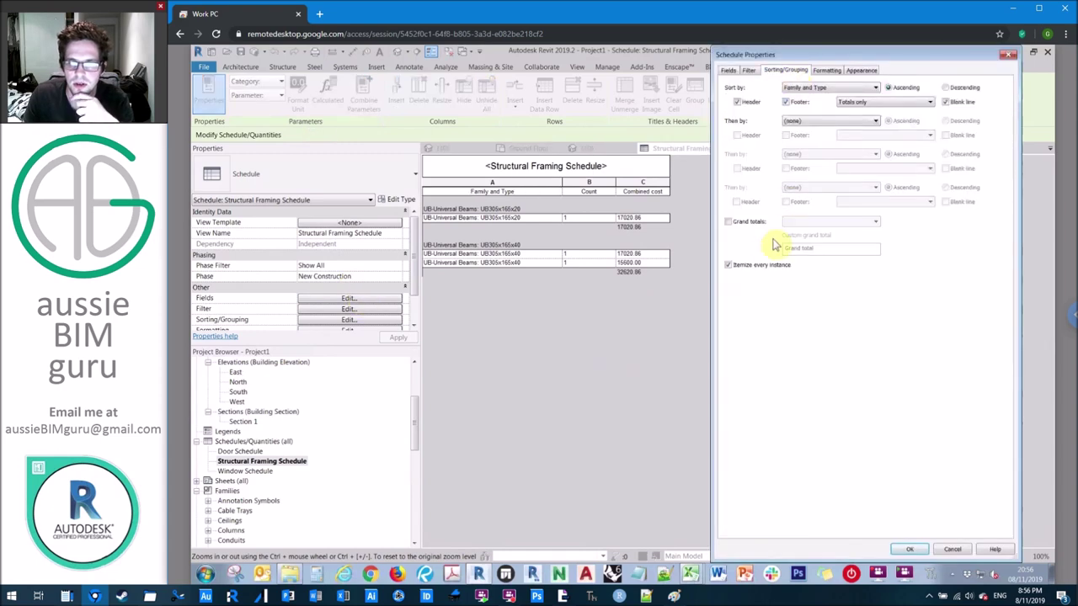
{"action": "left_click", "coordinate": [749, 222]}
{"action": "left_click", "coordinate": [829, 222]}
{"action": "left_click", "coordinate": [800, 253]}
{"action": "key", "text": "Return"}
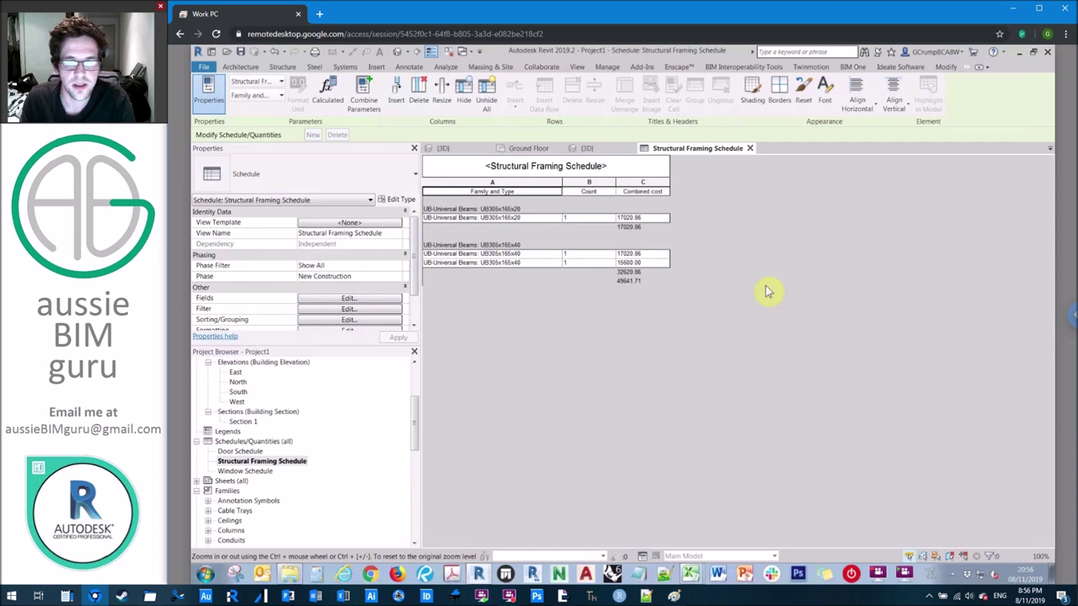
- Switch to the Adobe Acrobat Pro presentation, view the slide on rate cost by inherent data, and return to the remote Revit session
{"action": "left_click", "coordinate": [563, 595]}
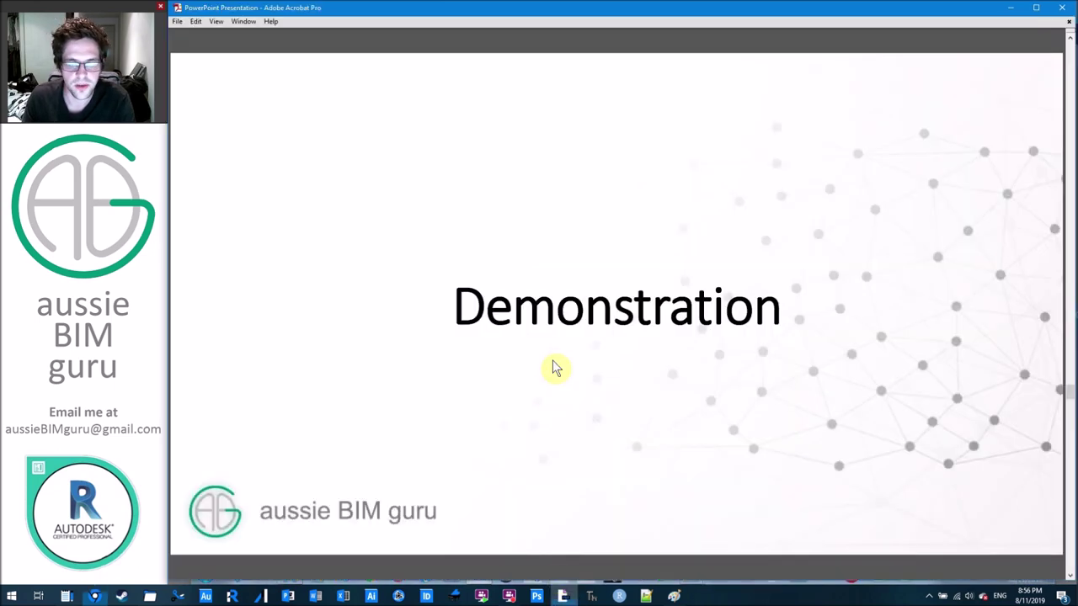
{"action": "scroll", "coordinate": [548, 368], "scroll_direction": "down", "scroll_amount": 1}
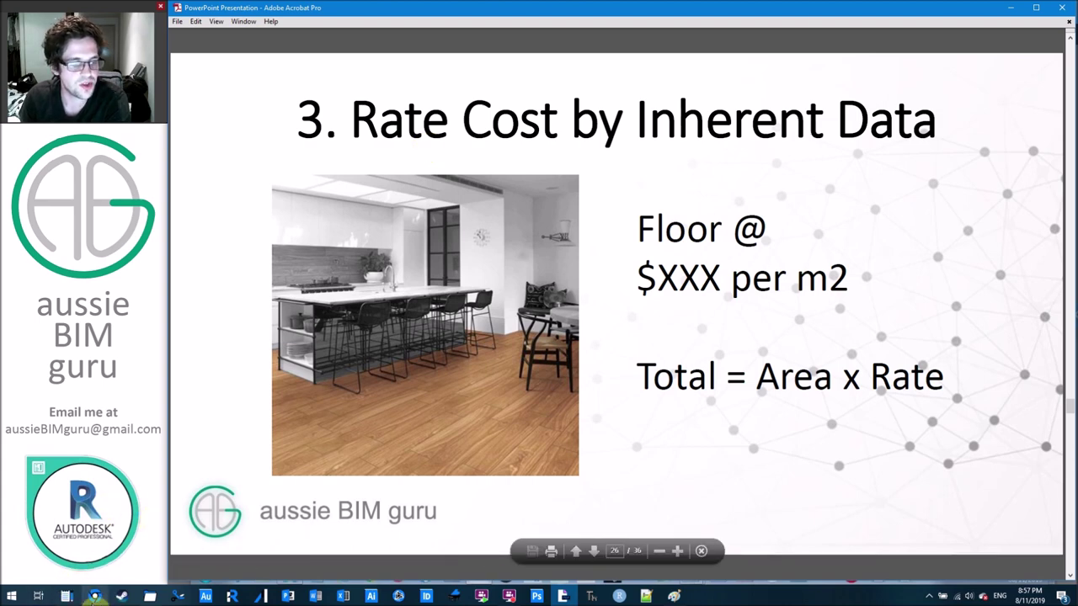
{"action": "mouse_move", "coordinate": [94, 597]}
{"action": "left_click", "coordinate": [95, 539]}
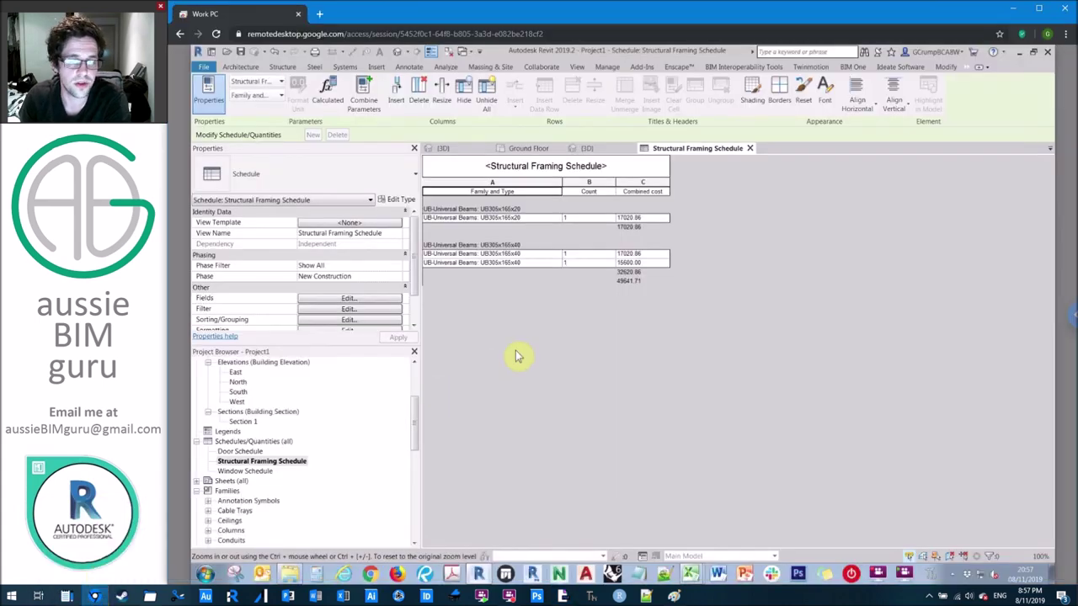
- Open the Ground Floor plan view
{"action": "left_click", "coordinate": [264, 411]}
{"action": "scroll", "coordinate": [265, 412], "scroll_direction": "up", "scroll_amount": 4}
{"action": "left_click", "coordinate": [237, 383]}
{"action": "double_click", "coordinate": [236, 386]}
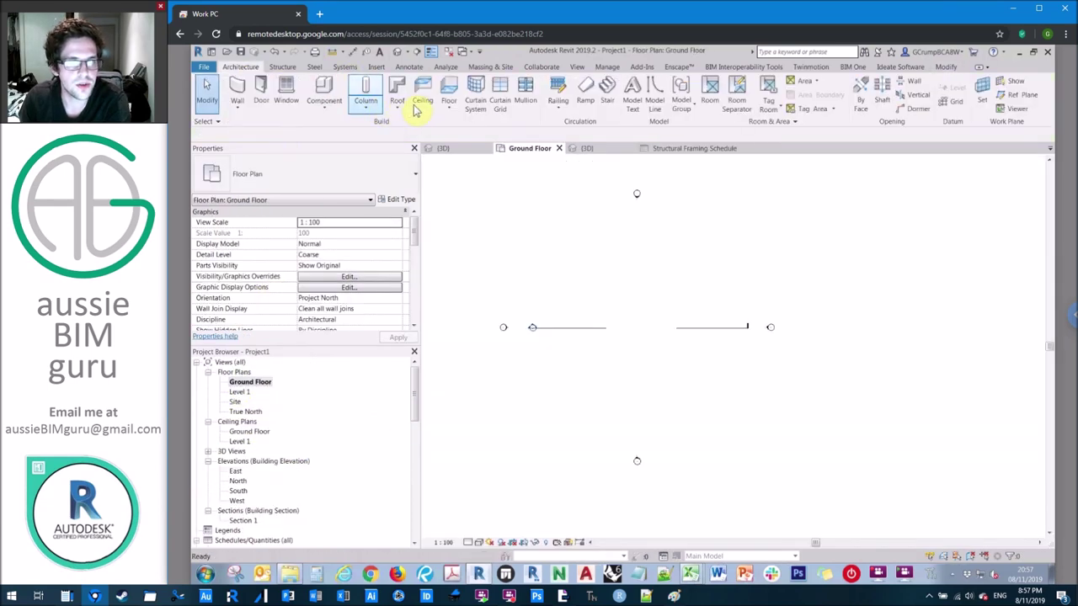
- Sketch a rectangular Generic 150mm architectural floor of about 62 m² above the section line, and copy it twice alongside
{"action": "left_click", "coordinate": [452, 111]}
{"action": "left_click", "coordinate": [469, 133]}
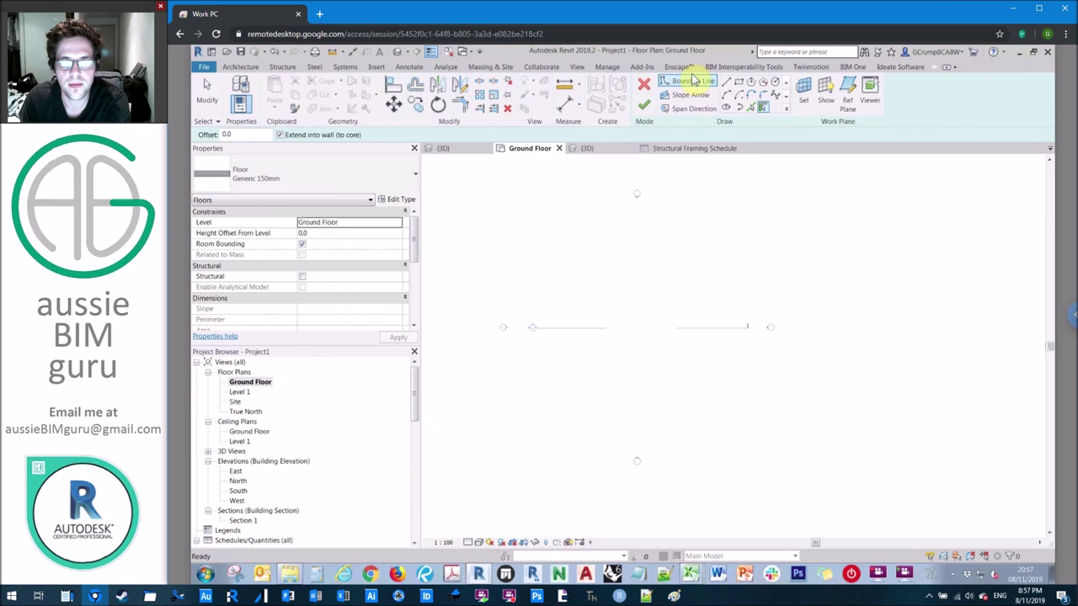
{"action": "left_click", "coordinate": [738, 85]}
{"action": "left_click", "coordinate": [561, 254]}
{"action": "left_click", "coordinate": [610, 291]}
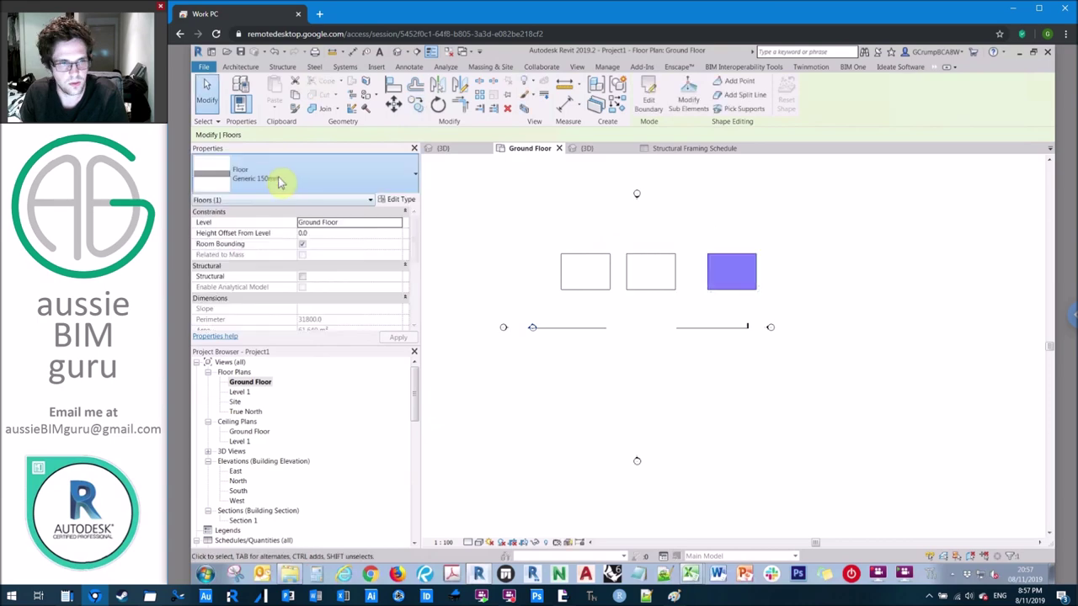
- Change the rightmost floor's type to Generic 300mm
{"action": "left_click", "coordinate": [278, 179]}
{"action": "left_click", "coordinate": [264, 360]}
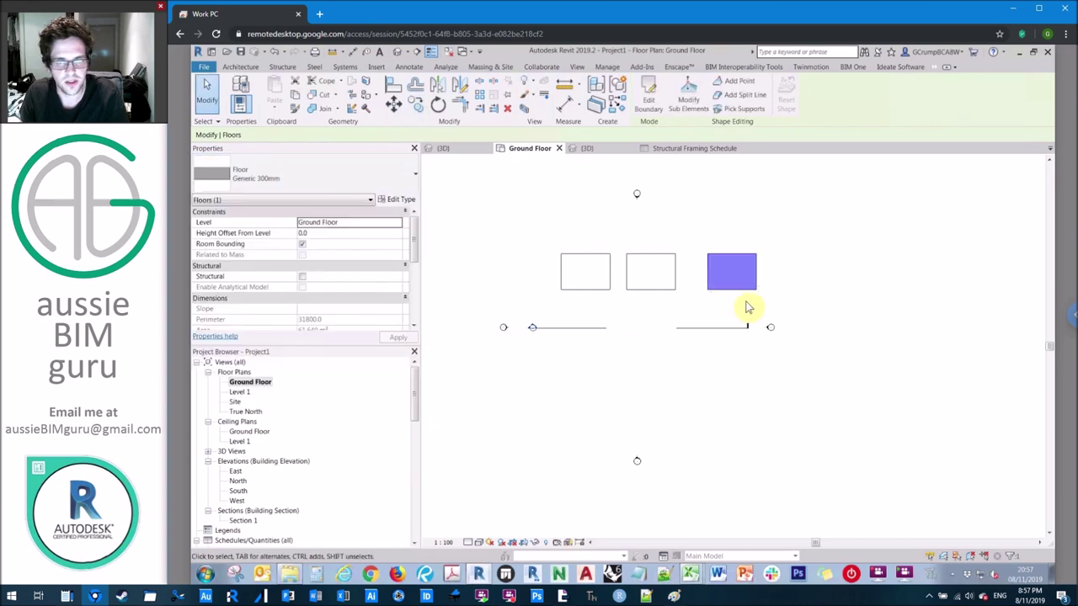
{"action": "left_click", "coordinate": [817, 260]}
- Set the cost of the Generic 150mm floor type to 15
{"action": "left_click", "coordinate": [581, 258]}
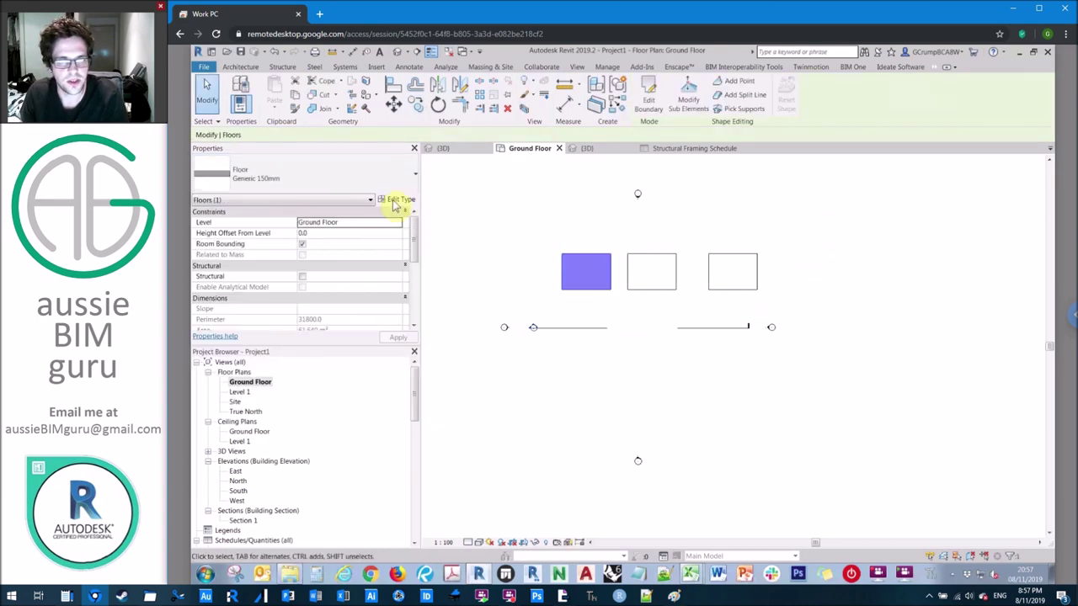
{"action": "left_click", "coordinate": [397, 199]}
{"action": "left_click_drag", "start_coordinate": [748, 249], "coordinate": [748, 371]}
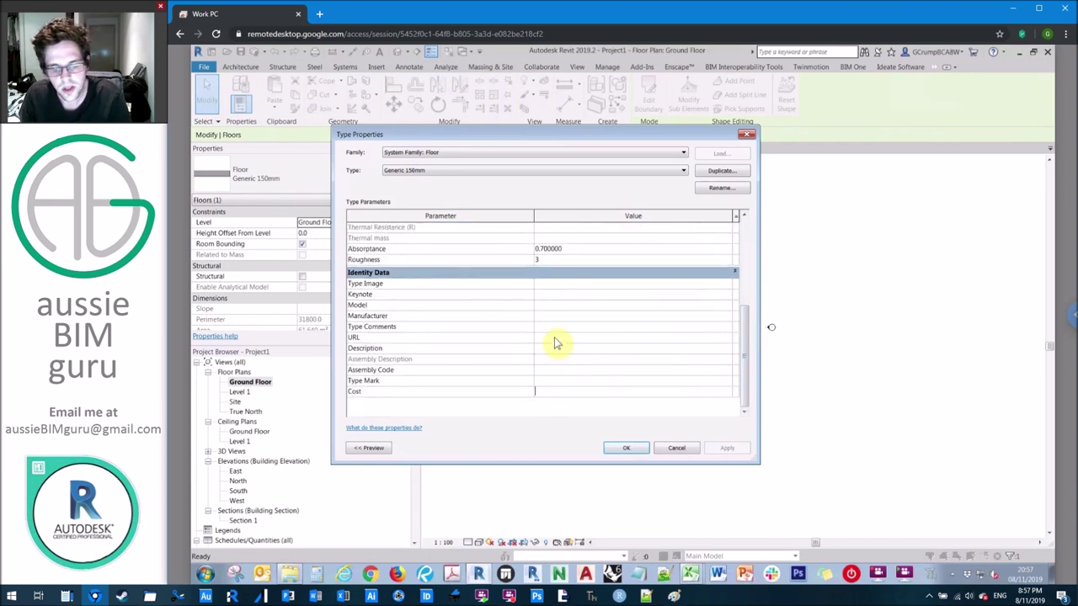
{"action": "type", "text": "10"}
{"action": "left_click", "coordinate": [625, 448]}
- Set the cost of the Generic 300mm floor type to 30
{"action": "left_click", "coordinate": [729, 262]}
{"action": "left_click", "coordinate": [400, 199]}
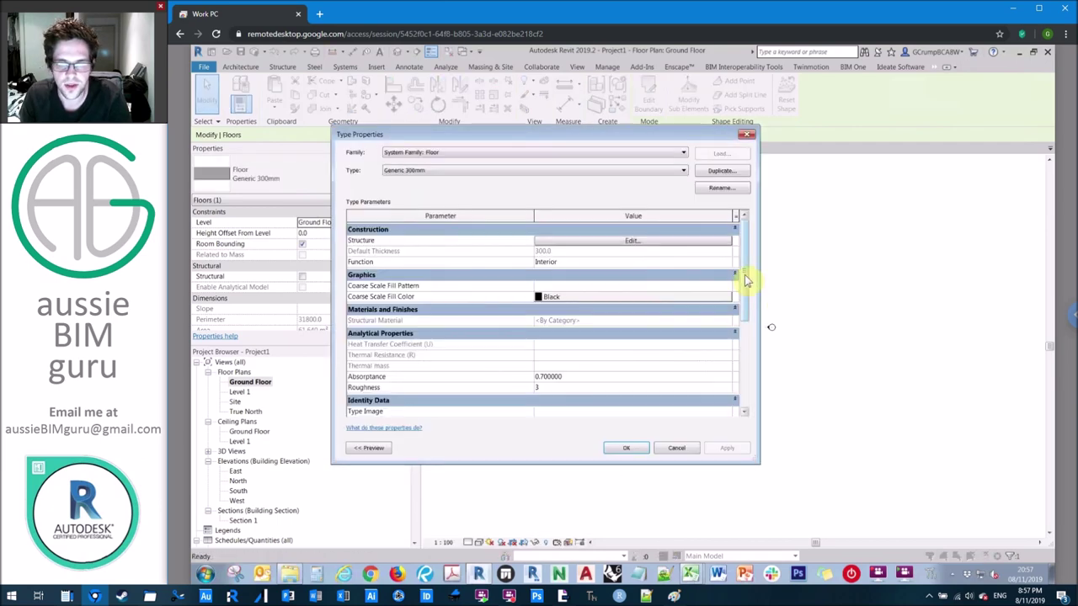
{"action": "left_click_drag", "start_coordinate": [745, 280], "coordinate": [746, 414]}
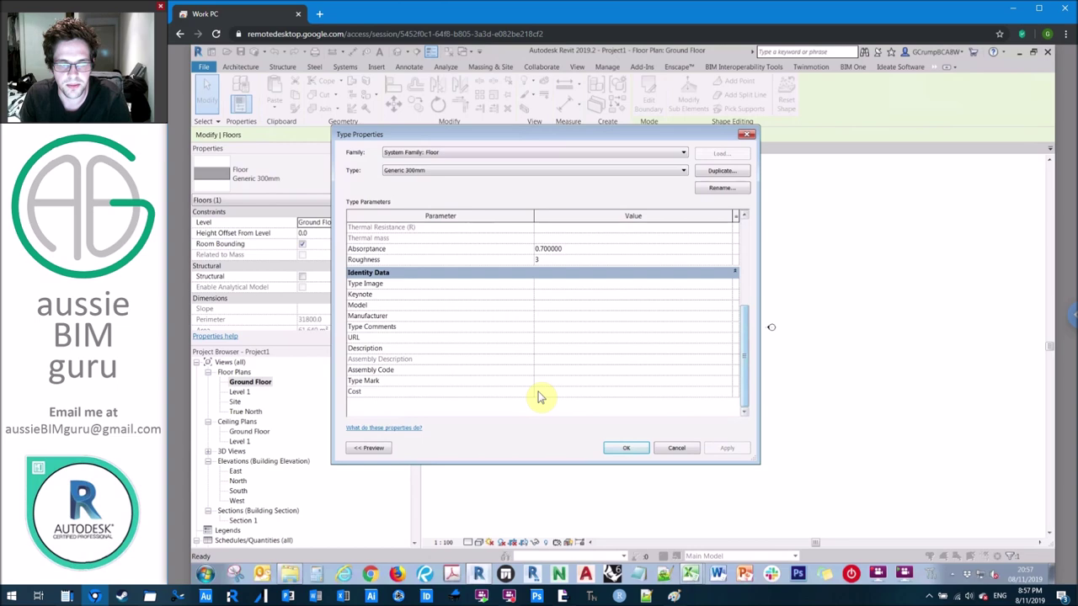
{"action": "key", "text": "Escape"}
{"action": "key", "text": "Escape"}
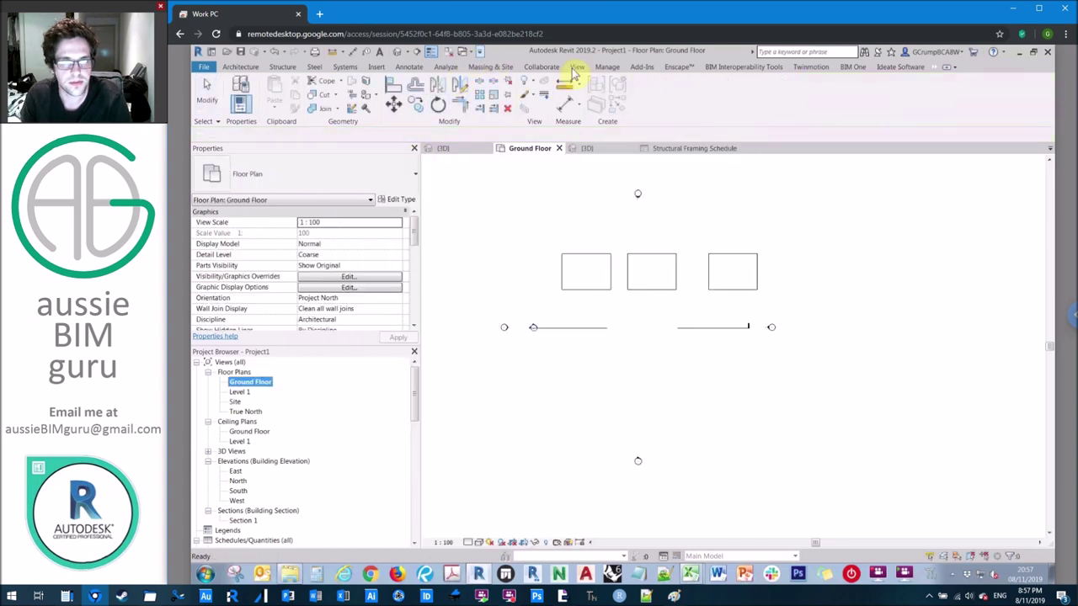
- Close the inactive views and create a new schedule for the Floors category
{"action": "left_click", "coordinate": [453, 53]}
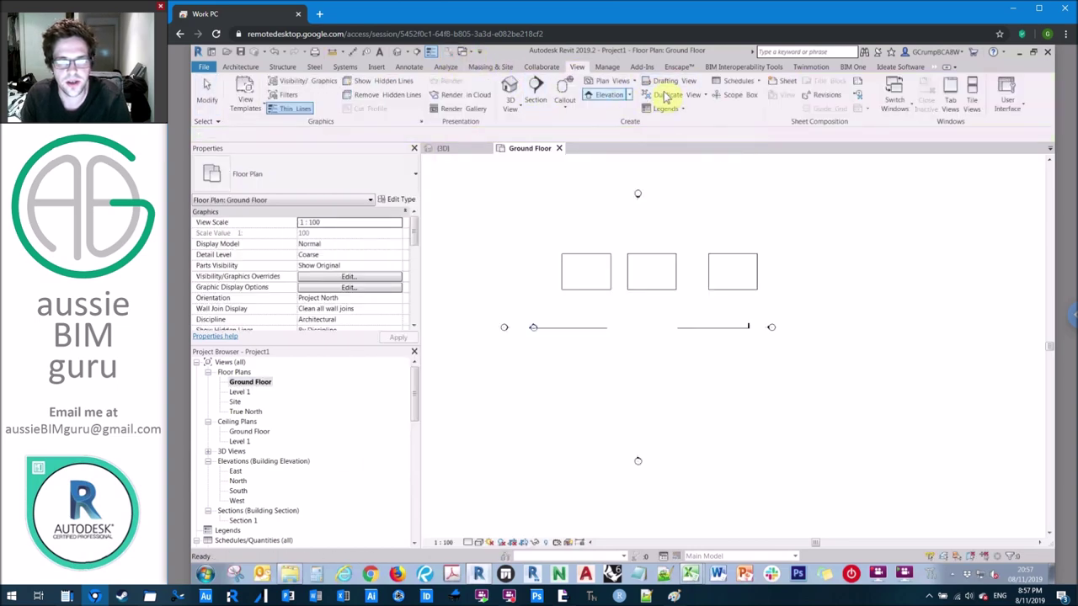
{"action": "left_click", "coordinate": [722, 82]}
{"action": "left_click", "coordinate": [741, 99]}
{"action": "scroll", "coordinate": [558, 308], "scroll_direction": "down", "scroll_amount": 3}
{"action": "left_click", "coordinate": [556, 321]}
{"action": "left_click", "coordinate": [543, 346]}
{"action": "left_click", "coordinate": [603, 387]}
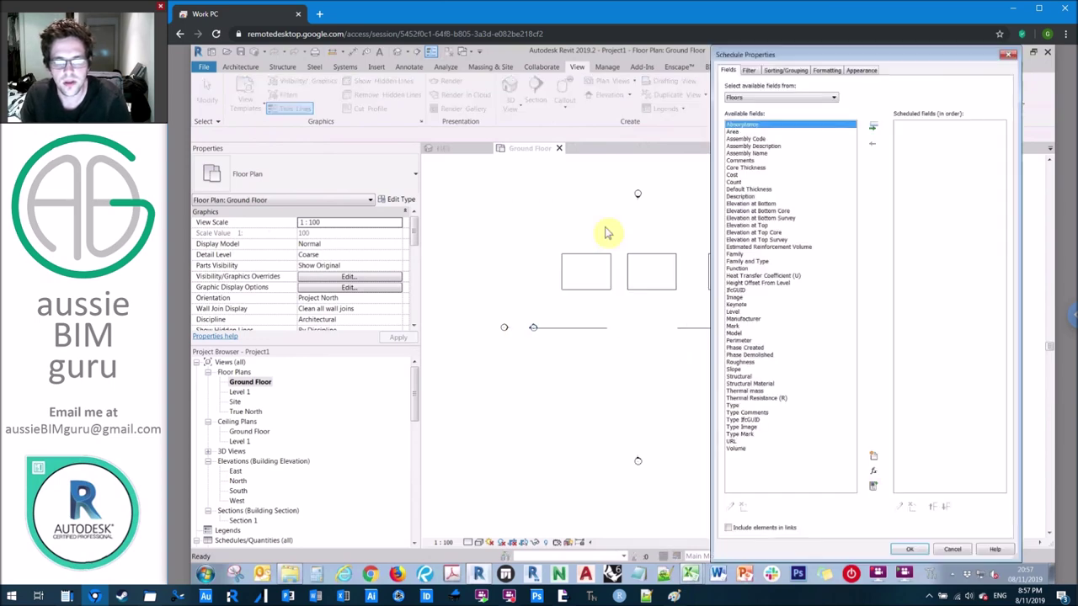
- Add the Family and Type, Area and Cost fields to the floor schedule, in that order
{"action": "left_click", "coordinate": [762, 262]}
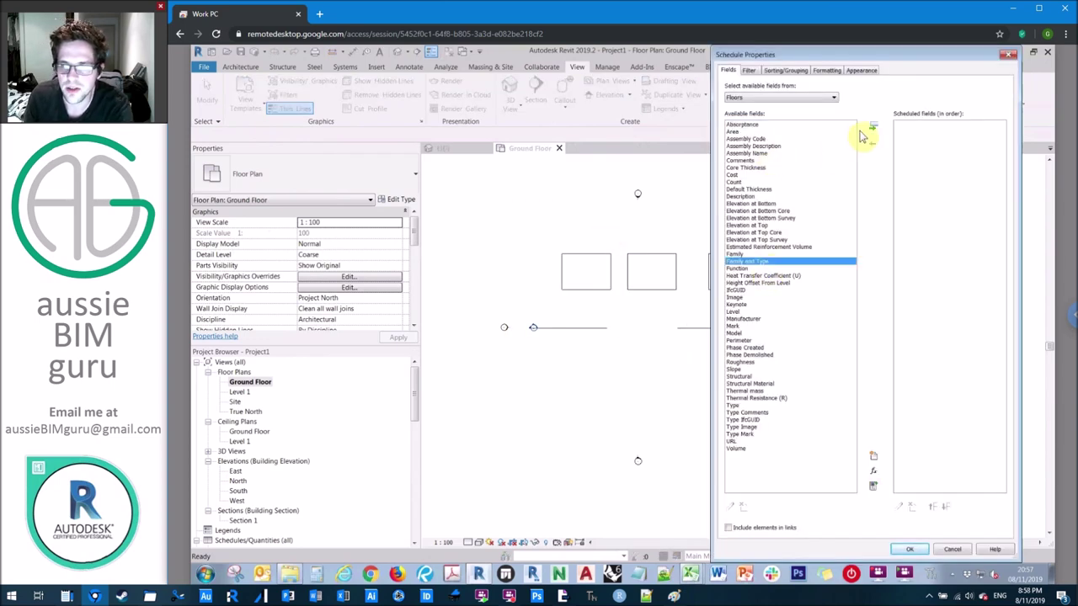
{"action": "left_click", "coordinate": [872, 126]}
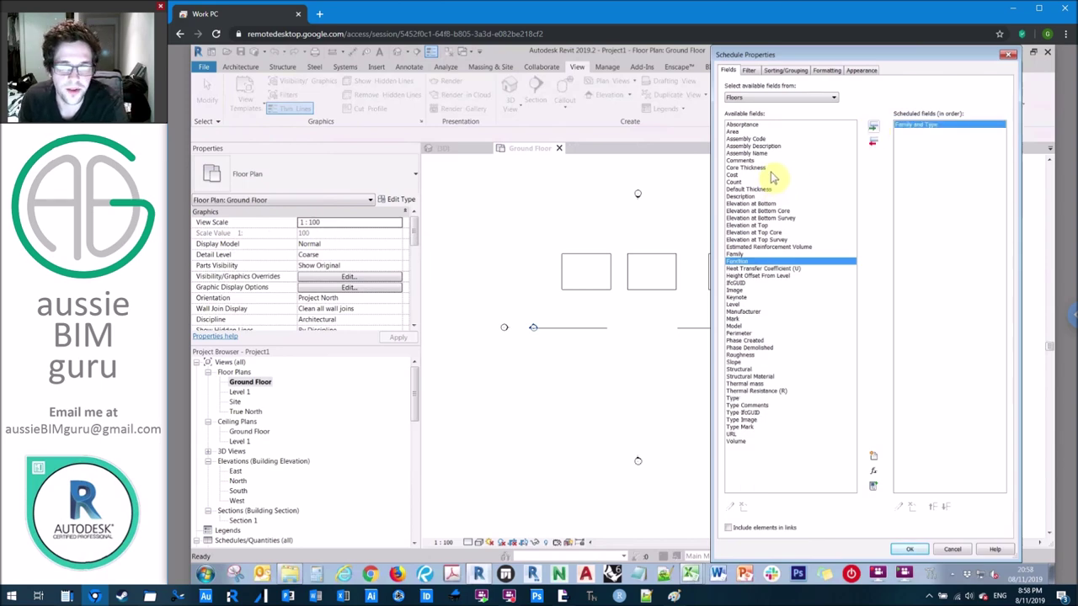
{"action": "left_click", "coordinate": [743, 131]}
{"action": "left_click", "coordinate": [872, 126]}
{"action": "left_click", "coordinate": [734, 168]}
{"action": "left_click", "coordinate": [872, 126]}
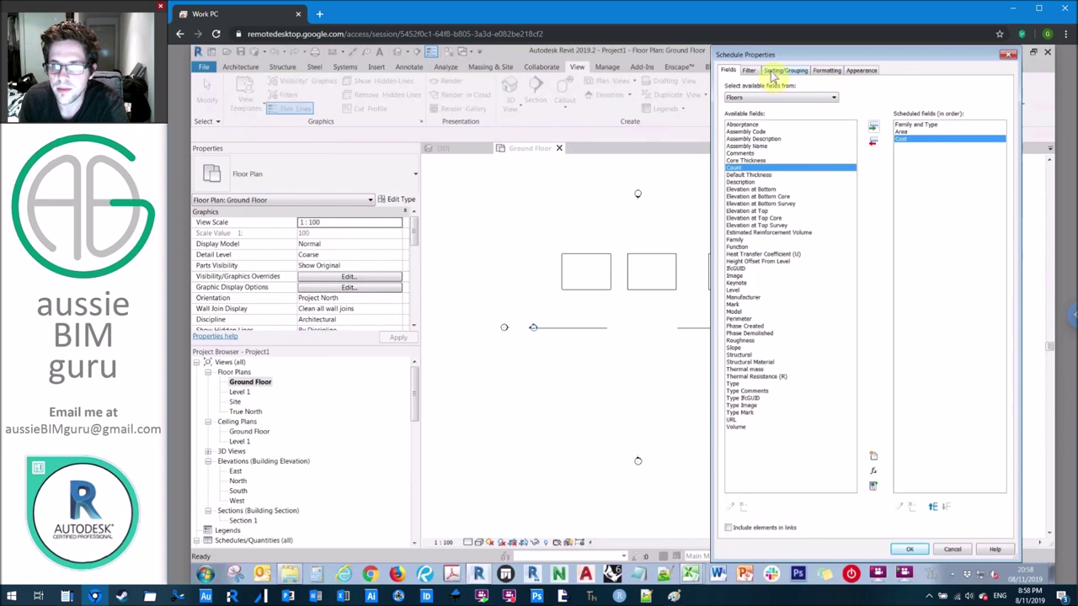
- Sort the floor schedule by Family and Type and turn off itemizing every instance
{"action": "left_click", "coordinate": [785, 70]}
{"action": "left_click", "coordinate": [829, 88]}
{"action": "left_click", "coordinate": [815, 104]}
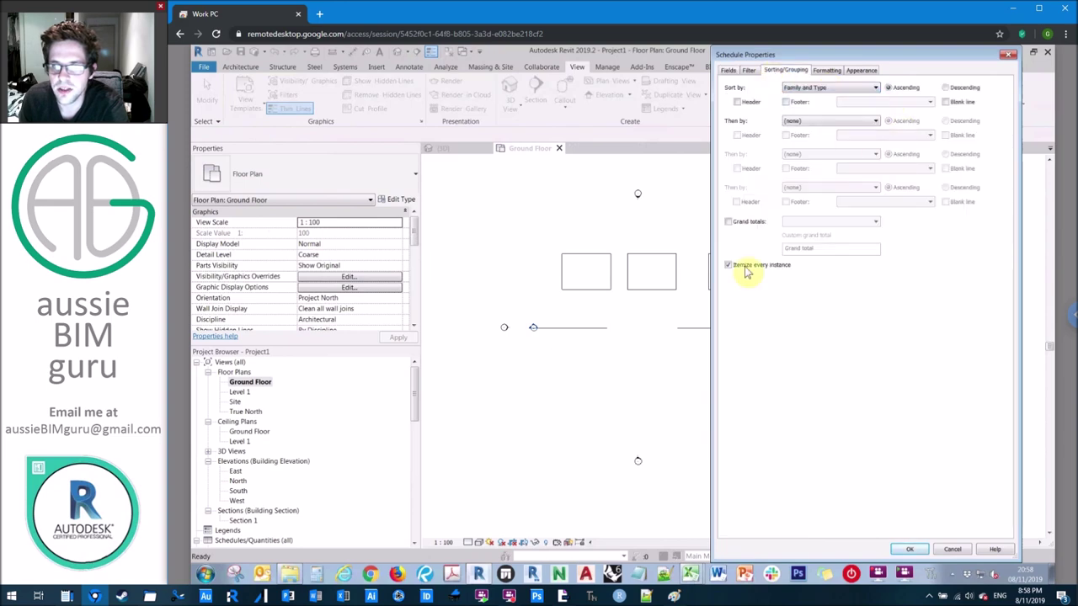
{"action": "left_click", "coordinate": [909, 549]}
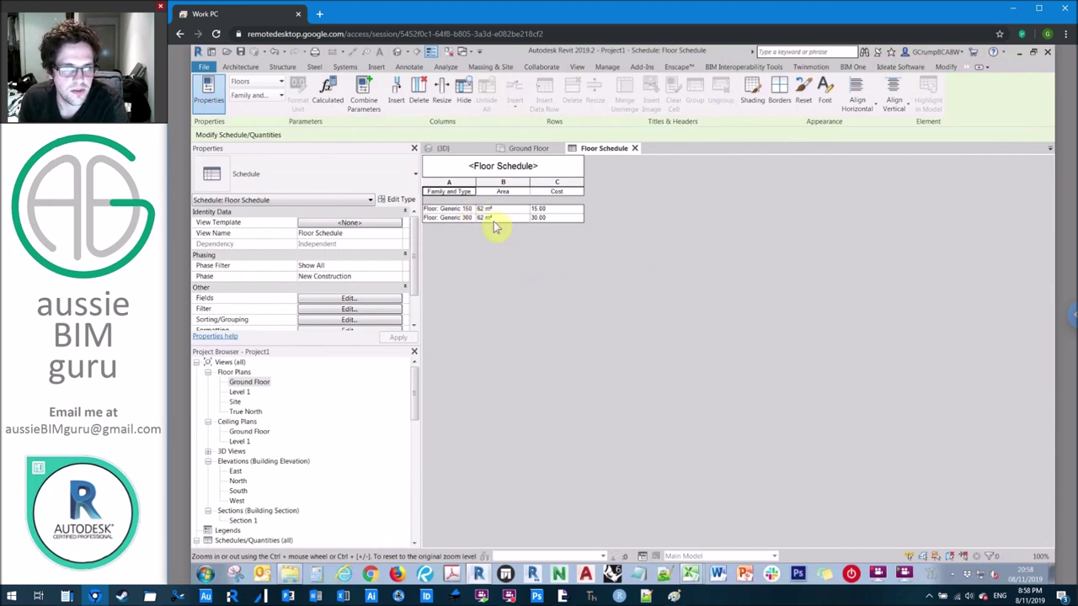
- Set the Area field of the floor schedule to calculate totals
{"action": "left_click", "coordinate": [349, 299]}
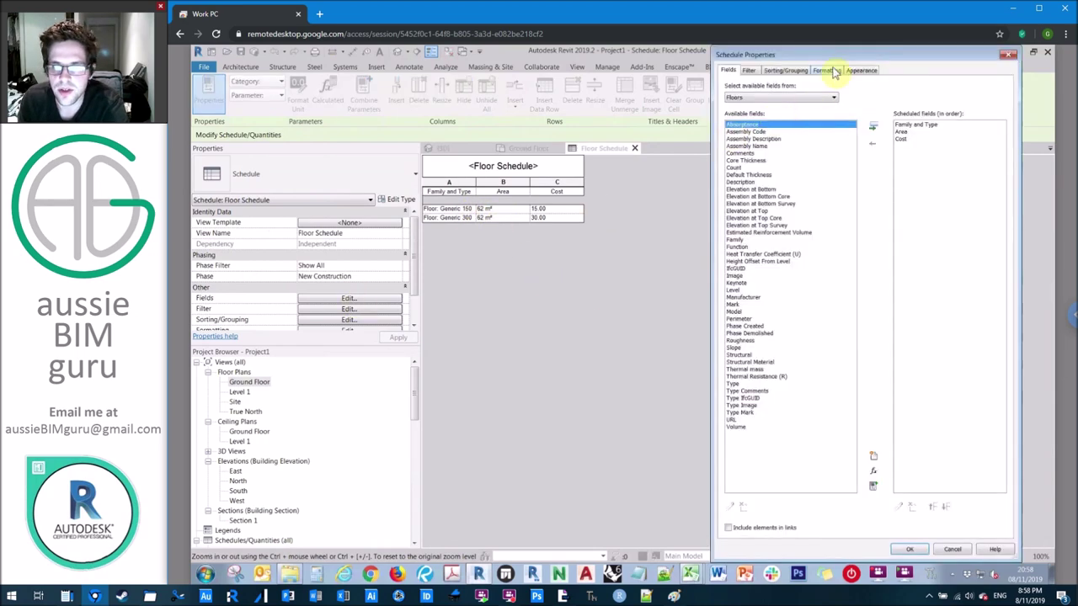
{"action": "left_click", "coordinate": [826, 69]}
{"action": "left_click", "coordinate": [758, 102]}
{"action": "left_click", "coordinate": [893, 220]}
{"action": "left_click", "coordinate": [881, 238]}
{"action": "left_click", "coordinate": [907, 550]}
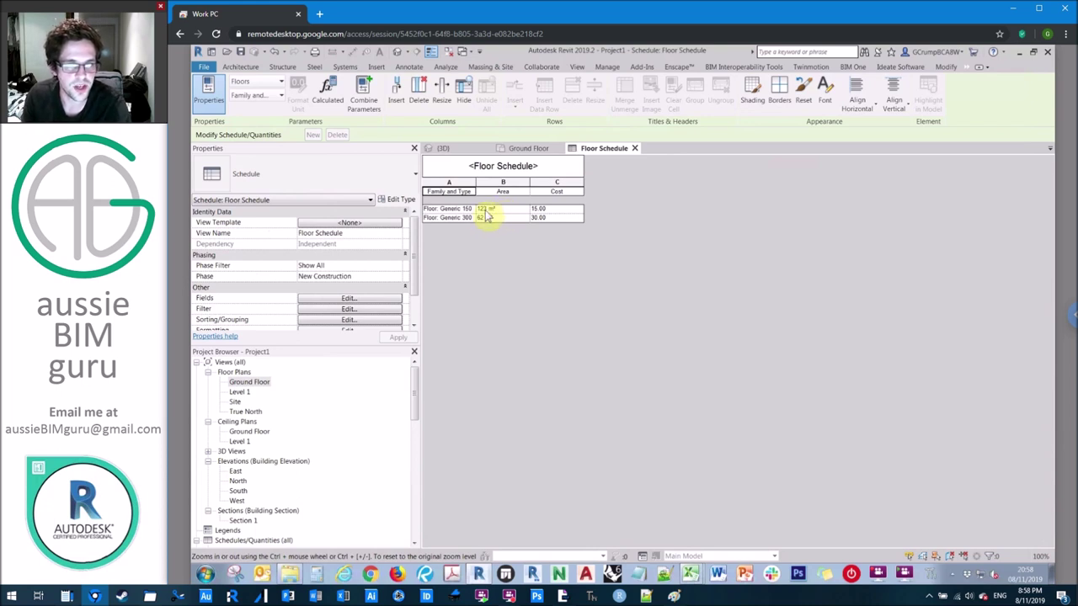
{"action": "left_click", "coordinate": [376, 299]}
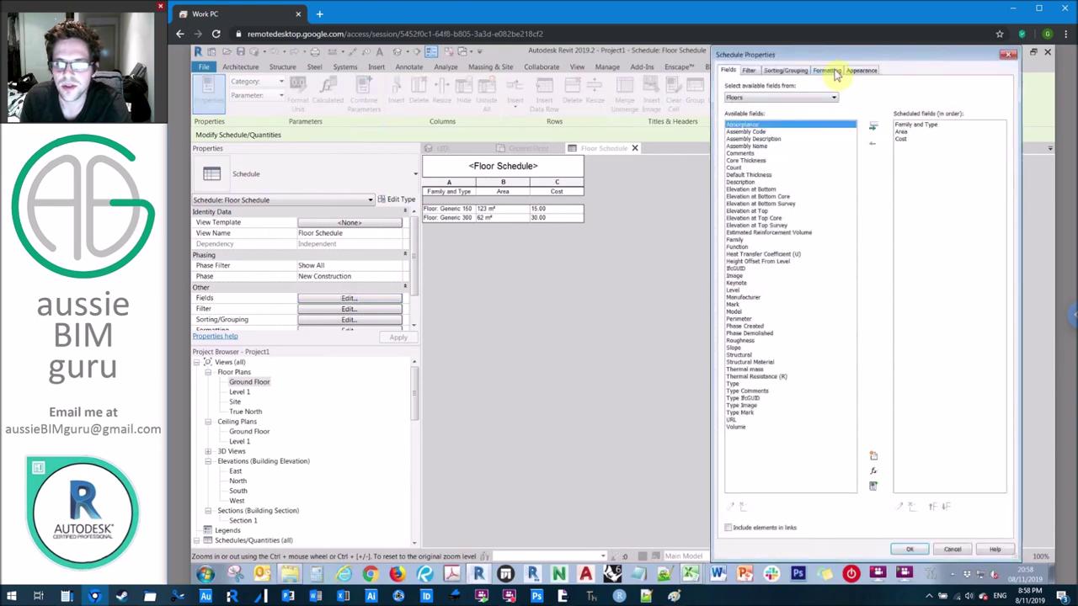
{"action": "left_click", "coordinate": [829, 71]}
{"action": "left_click", "coordinate": [729, 70]}
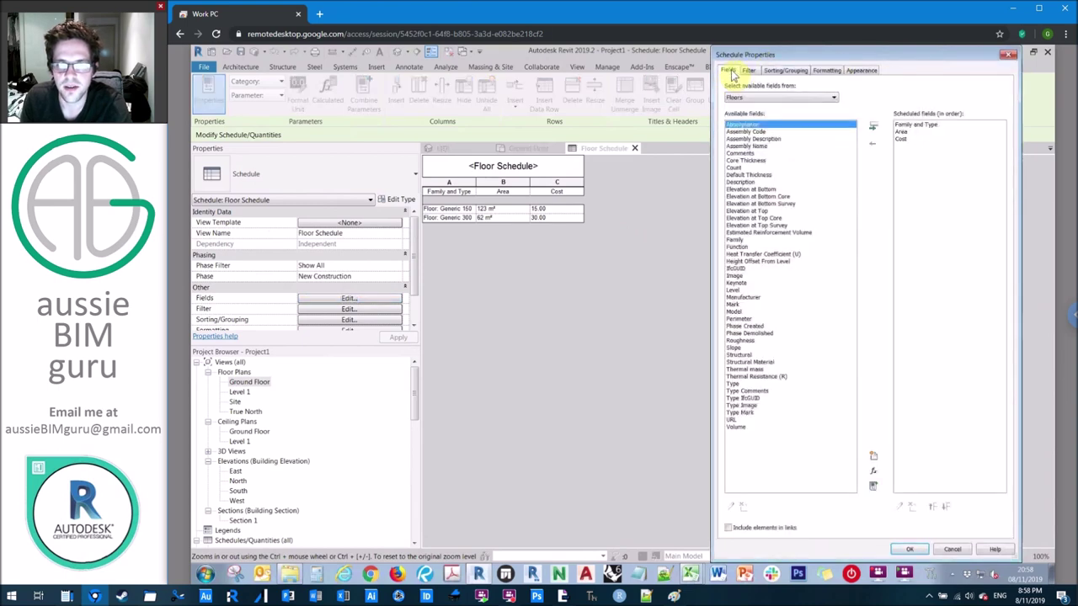
{"action": "double_click", "coordinate": [928, 133]}
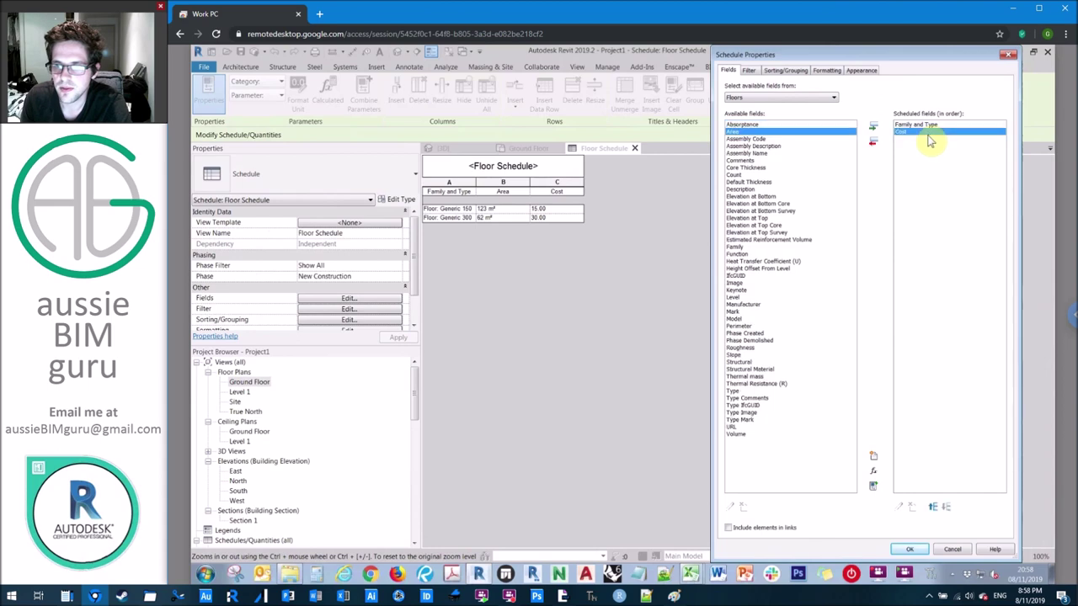
{"action": "left_click", "coordinate": [872, 126]}
{"action": "left_click", "coordinate": [952, 549]}
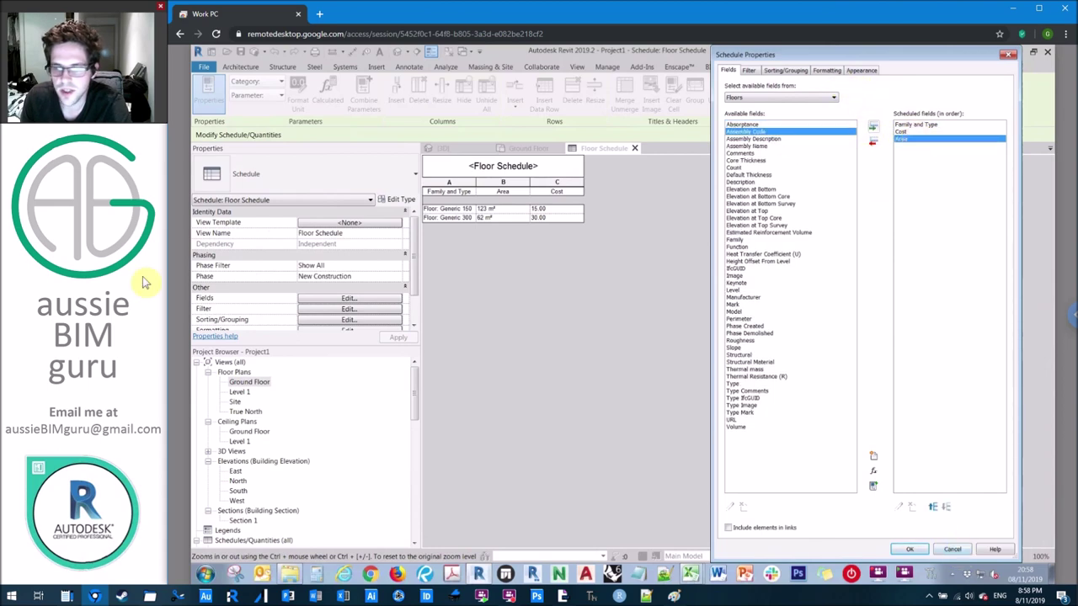
- Add a calculated value named Total cost to the floor schedule, with the Common discipline and Currency type
{"action": "left_click", "coordinate": [349, 299]}
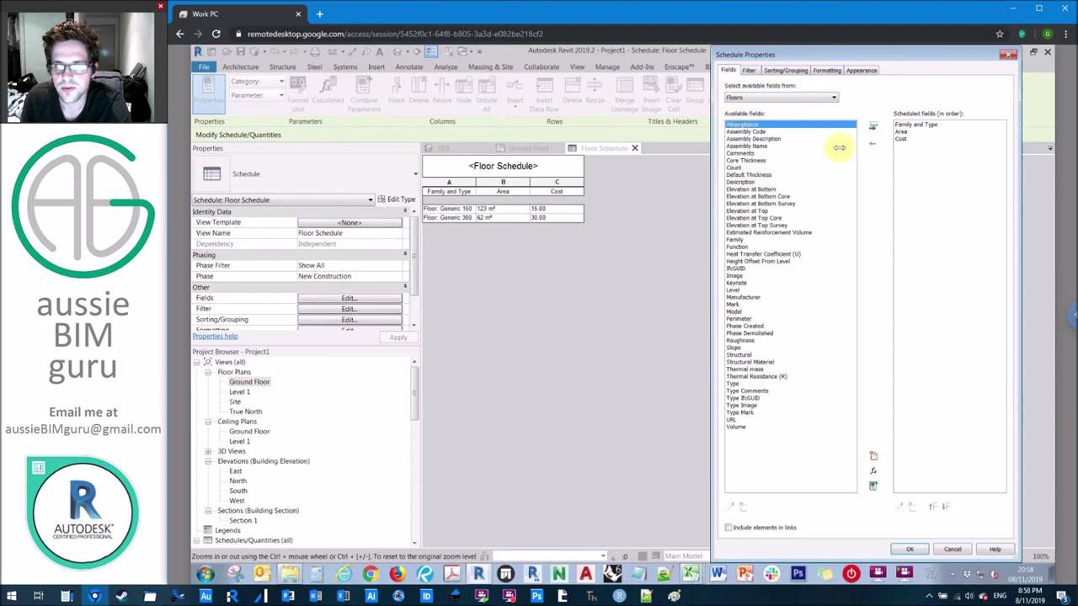
{"action": "left_click", "coordinate": [909, 138]}
{"action": "left_click", "coordinate": [873, 471]}
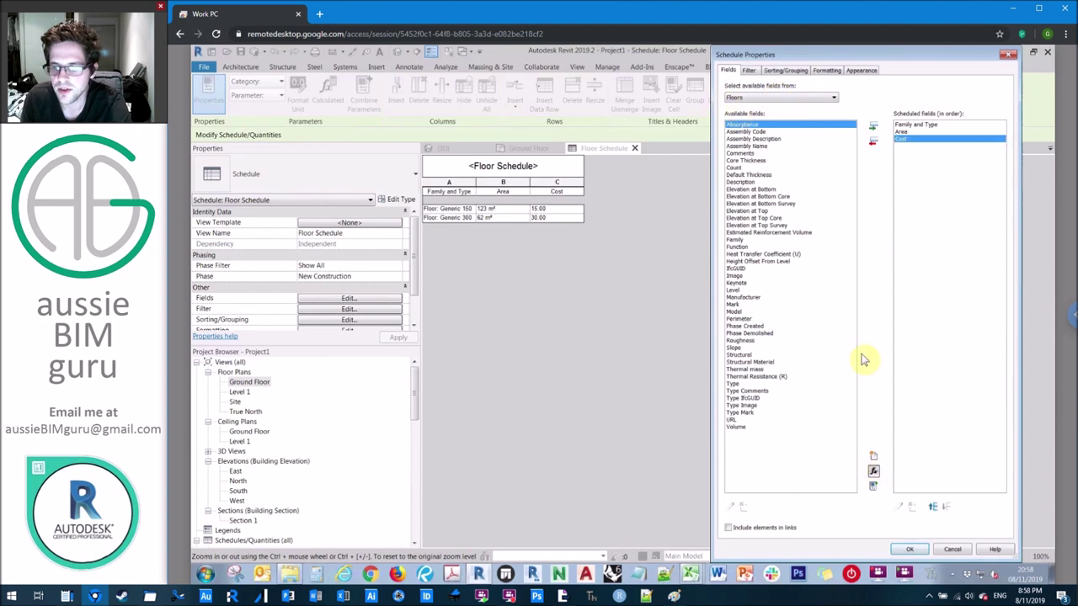
{"action": "type", "text": "Total co"}
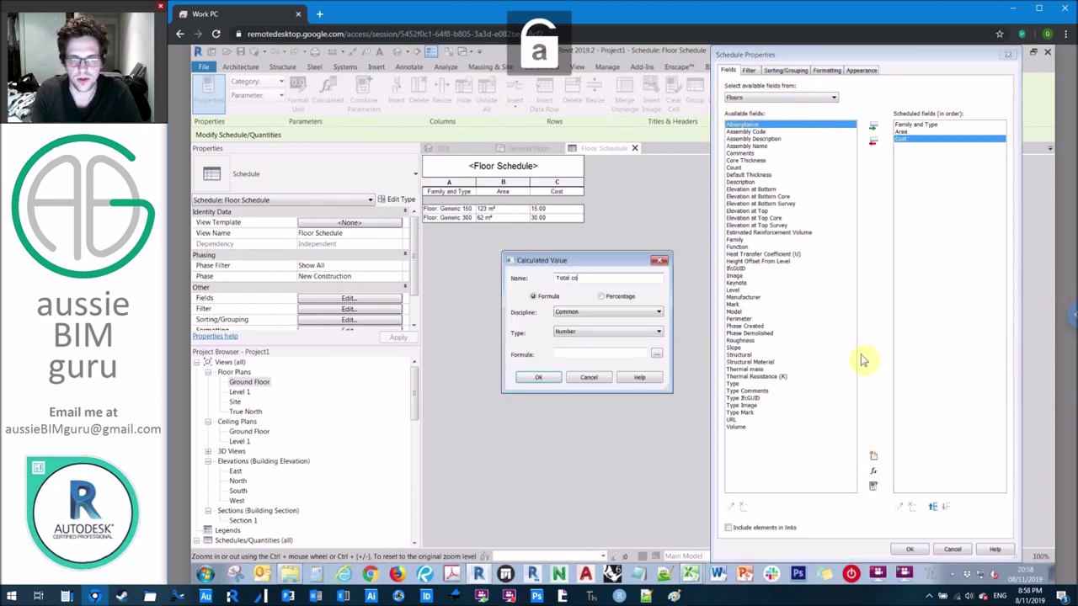
{"action": "type", "text": "st"}
{"action": "left_click", "coordinate": [599, 335]}
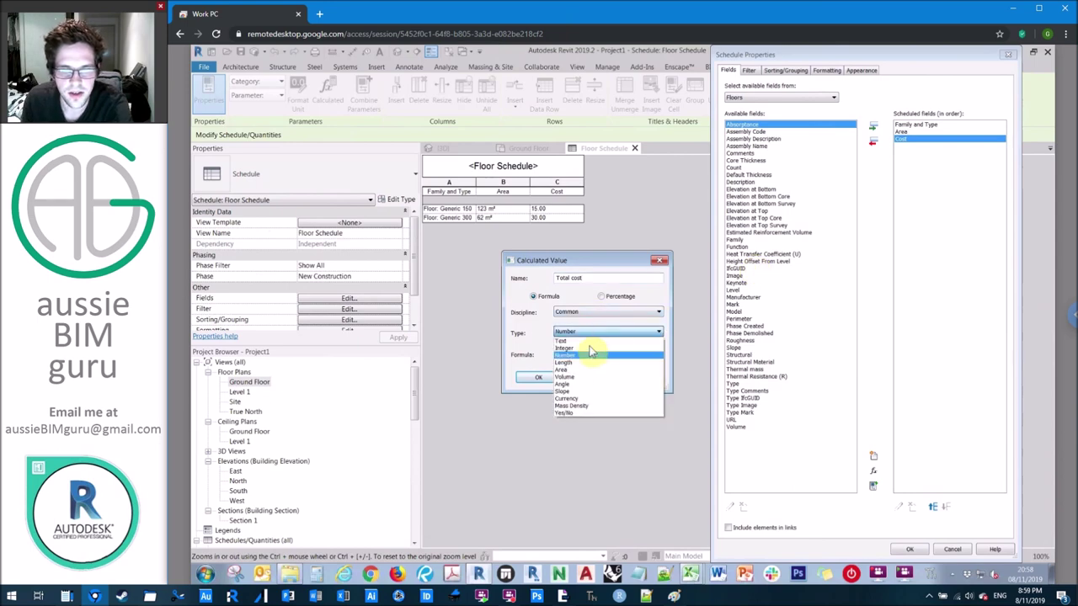
{"action": "left_click", "coordinate": [573, 398]}
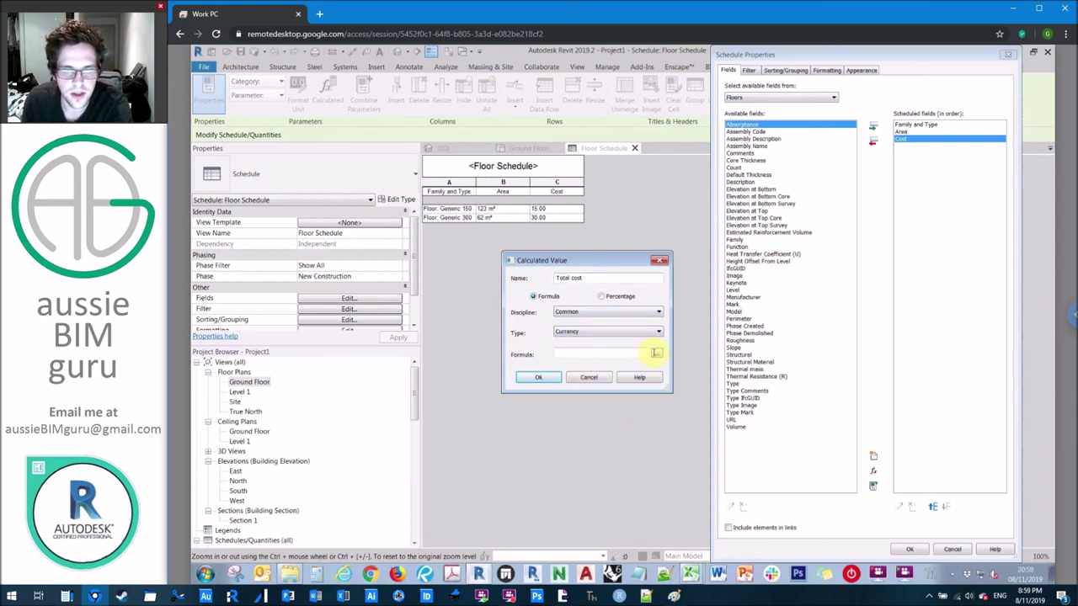
- Set the Total cost formula to Area/1m/1m*Cost and accept the calculated value
{"action": "left_click", "coordinate": [659, 355]}
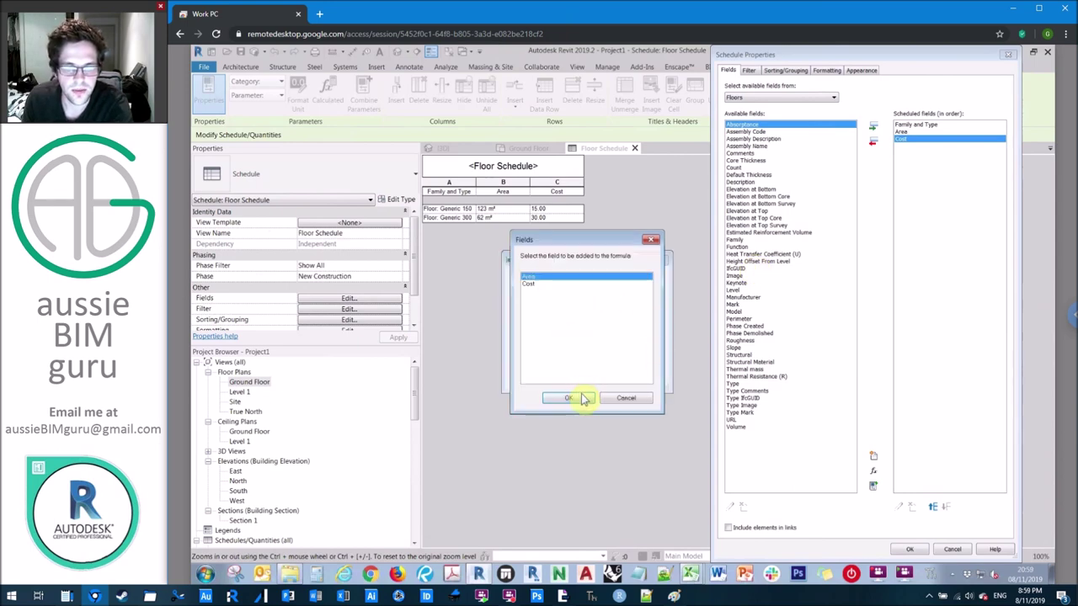
{"action": "left_click", "coordinate": [581, 398]}
{"action": "left_click", "coordinate": [657, 354]}
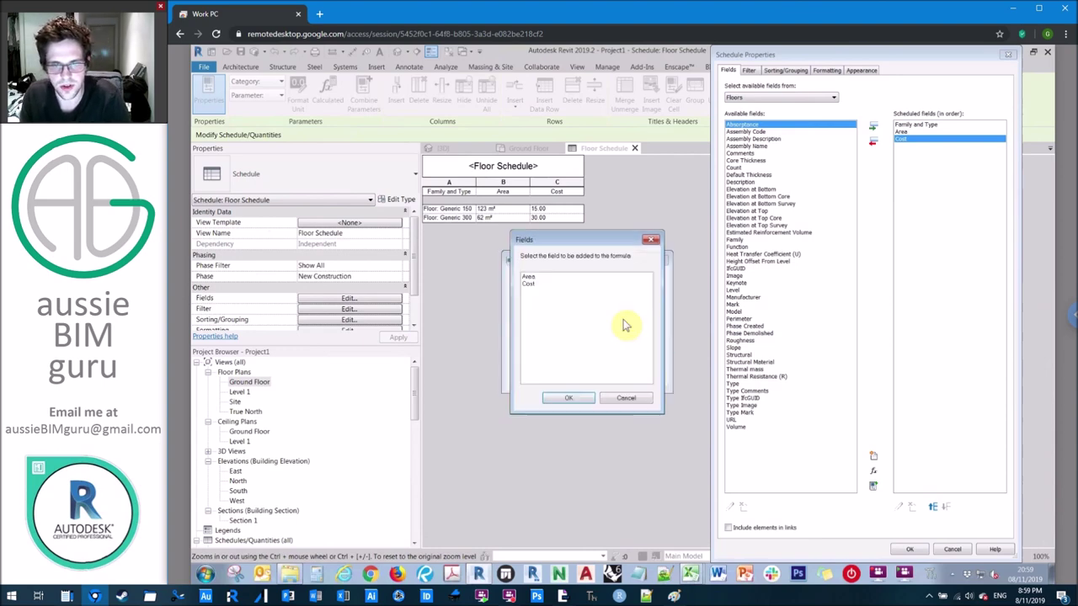
{"action": "left_click", "coordinate": [548, 284]}
{"action": "left_click", "coordinate": [583, 400]}
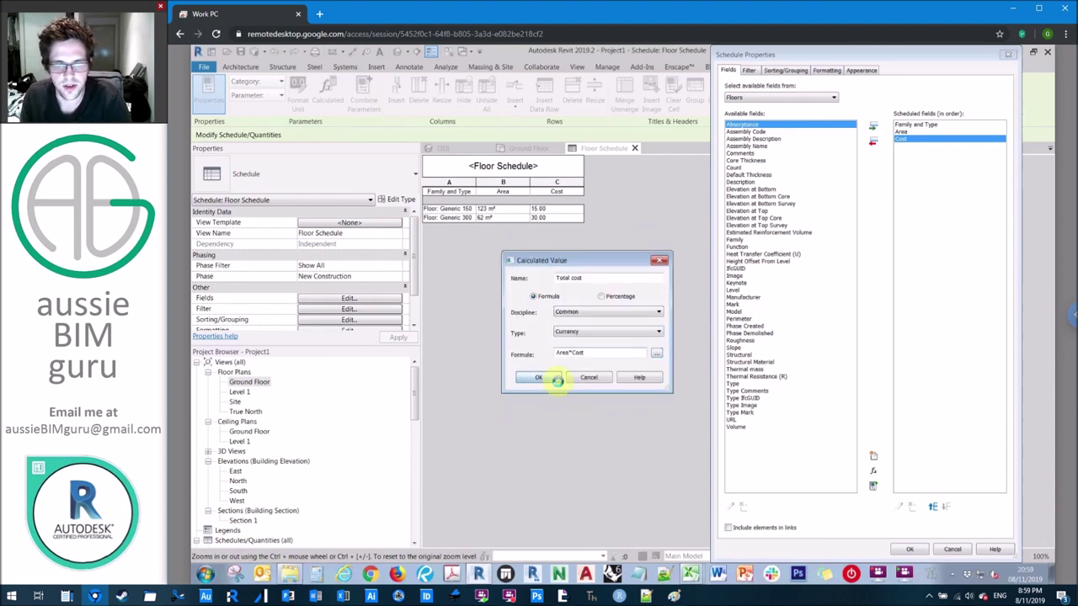
{"action": "left_click", "coordinate": [553, 379]}
{"action": "left_click", "coordinate": [695, 310]}
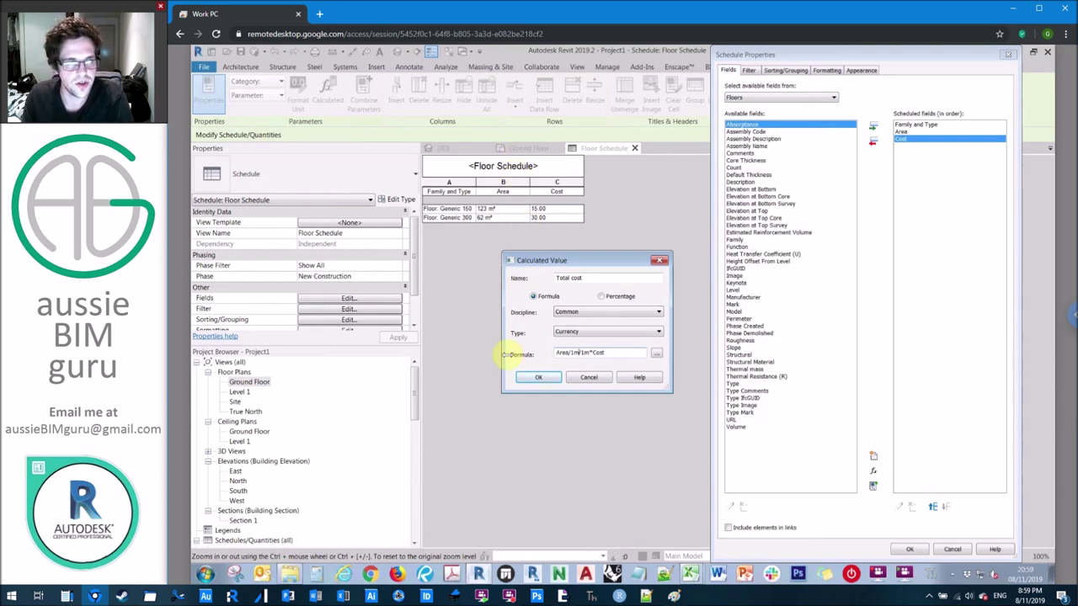
{"action": "left_click", "coordinate": [539, 377]}
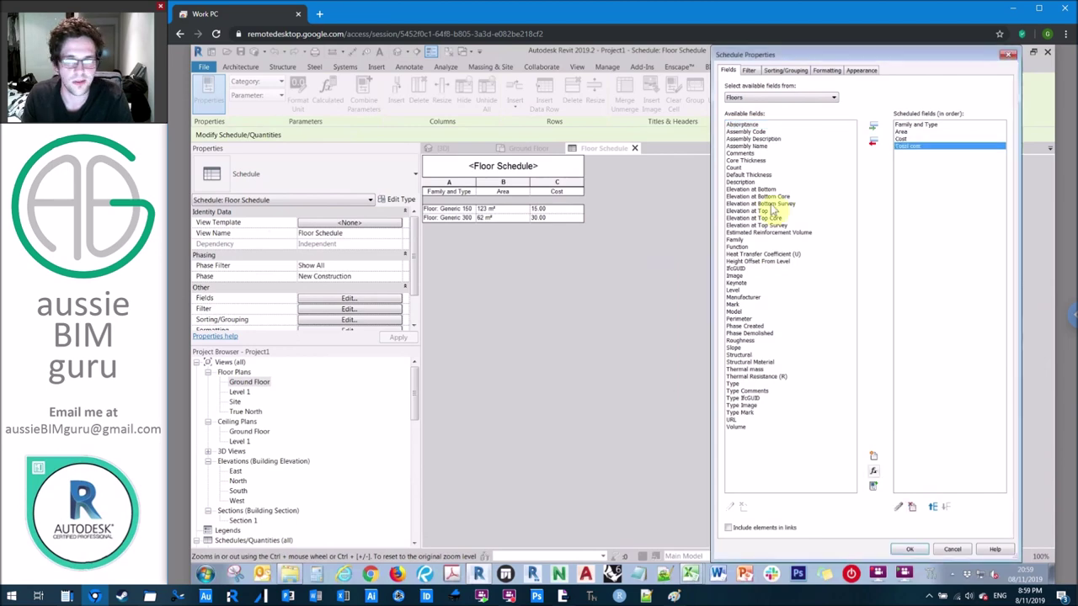
- Set the Total cost field of the floor schedule to calculate totals
{"action": "left_click", "coordinate": [825, 71]}
{"action": "left_click", "coordinate": [741, 115]}
{"action": "left_click", "coordinate": [863, 220]}
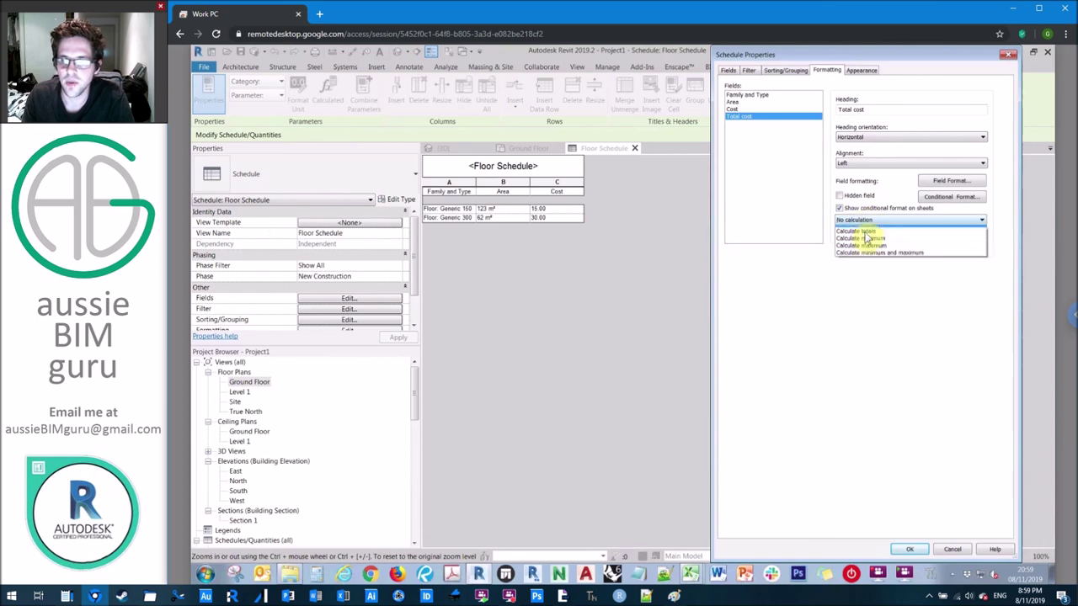
{"action": "left_click", "coordinate": [860, 231]}
- Format the Total cost field independently of project settings, with 2 decimal places and the $ unit symbol
{"action": "left_click", "coordinate": [952, 180]}
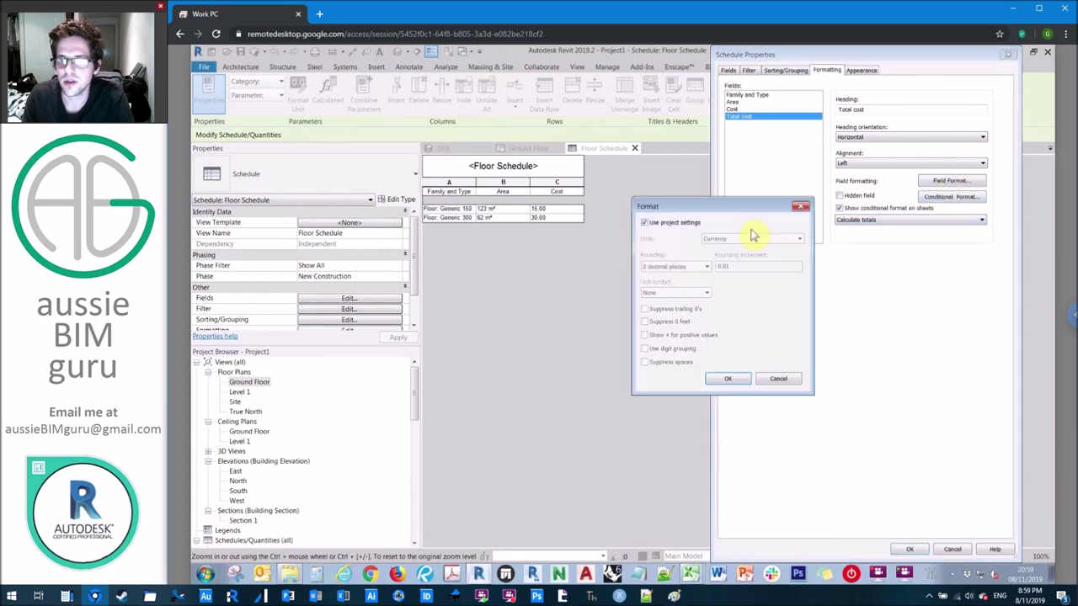
{"action": "left_click", "coordinate": [674, 266]}
{"action": "left_click", "coordinate": [665, 276]}
{"action": "left_click", "coordinate": [673, 292]}
{"action": "left_click", "coordinate": [653, 310]}
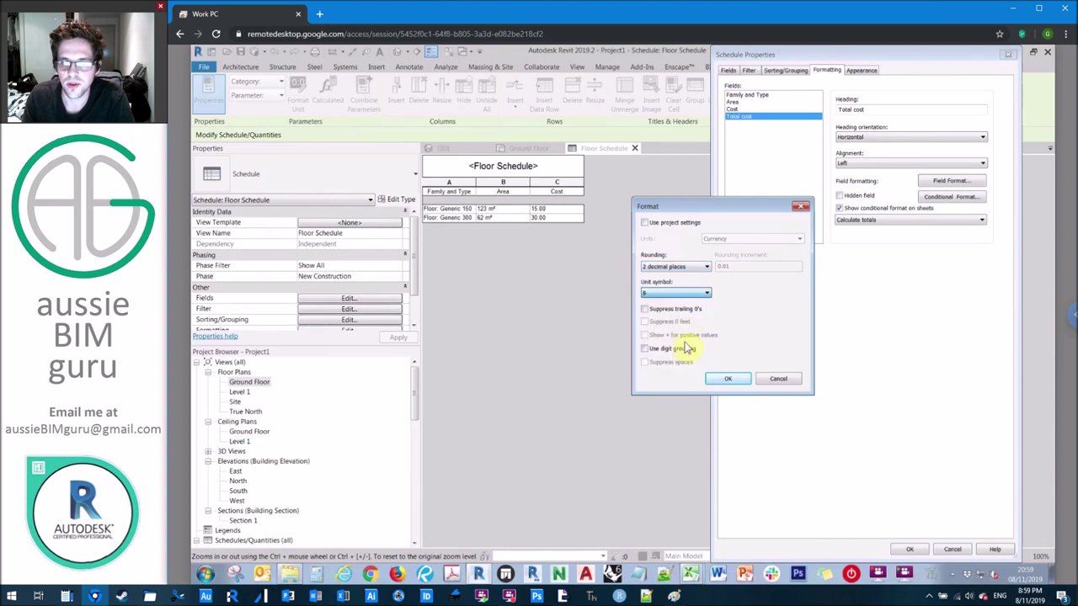
{"action": "left_click", "coordinate": [728, 382]}
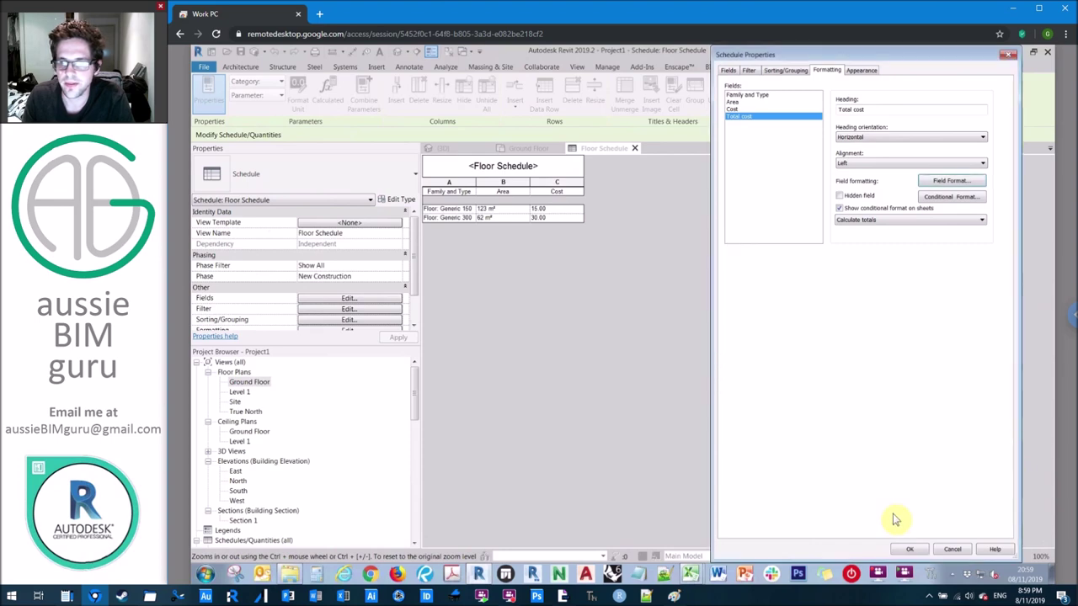
{"action": "left_click", "coordinate": [906, 549]}
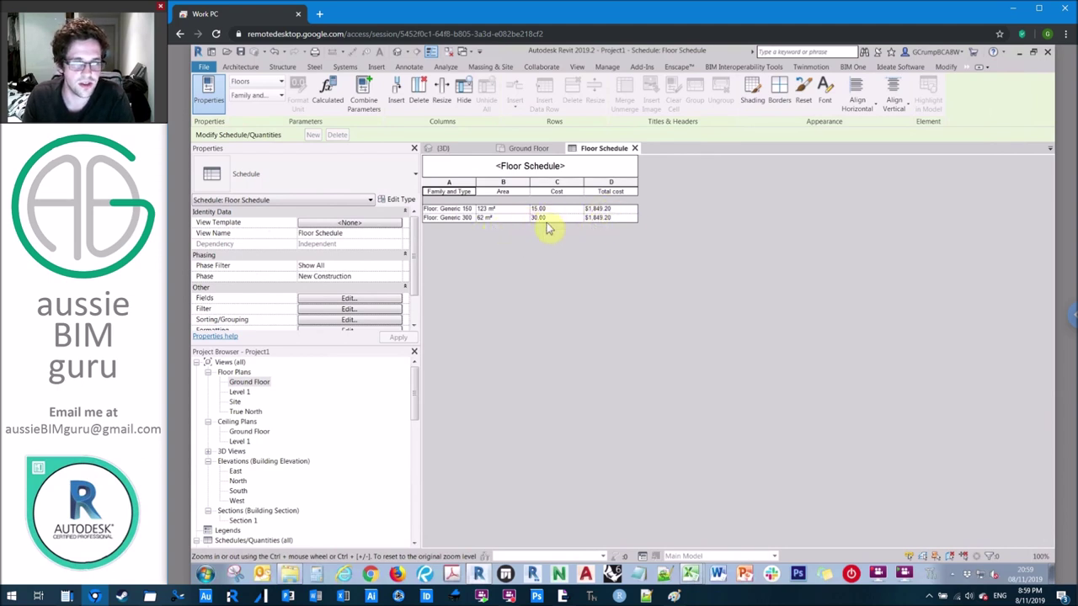
- Make sure Total cost calculates totals, and turn on the floor schedule's grand totals with title and totals
{"action": "left_click", "coordinate": [371, 300]}
{"action": "left_click", "coordinate": [826, 70]}
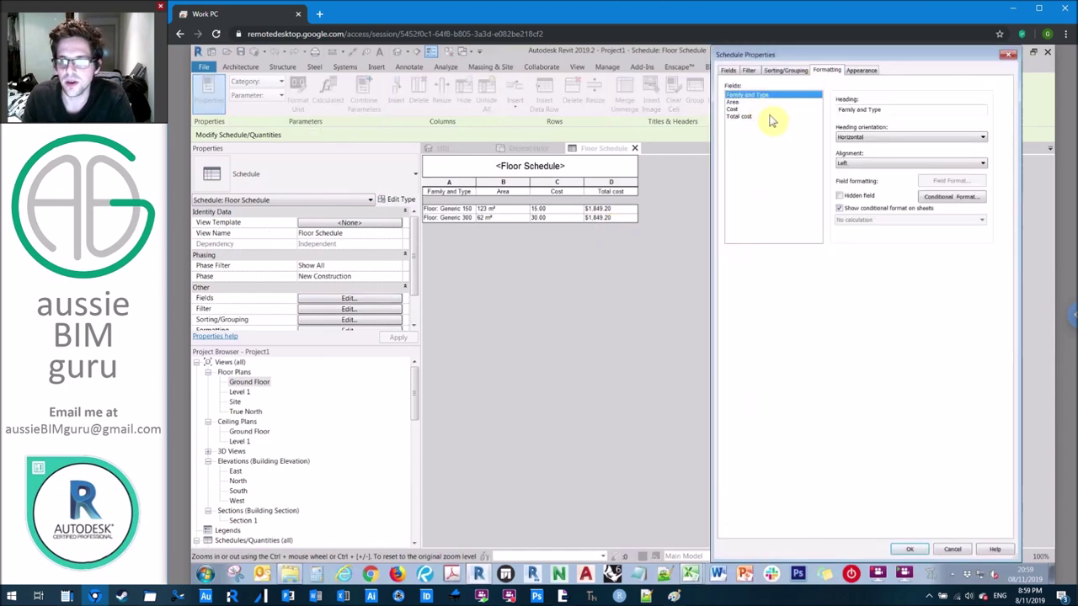
{"action": "left_click", "coordinate": [741, 116]}
{"action": "left_click", "coordinate": [876, 220]}
{"action": "left_click", "coordinate": [859, 234]}
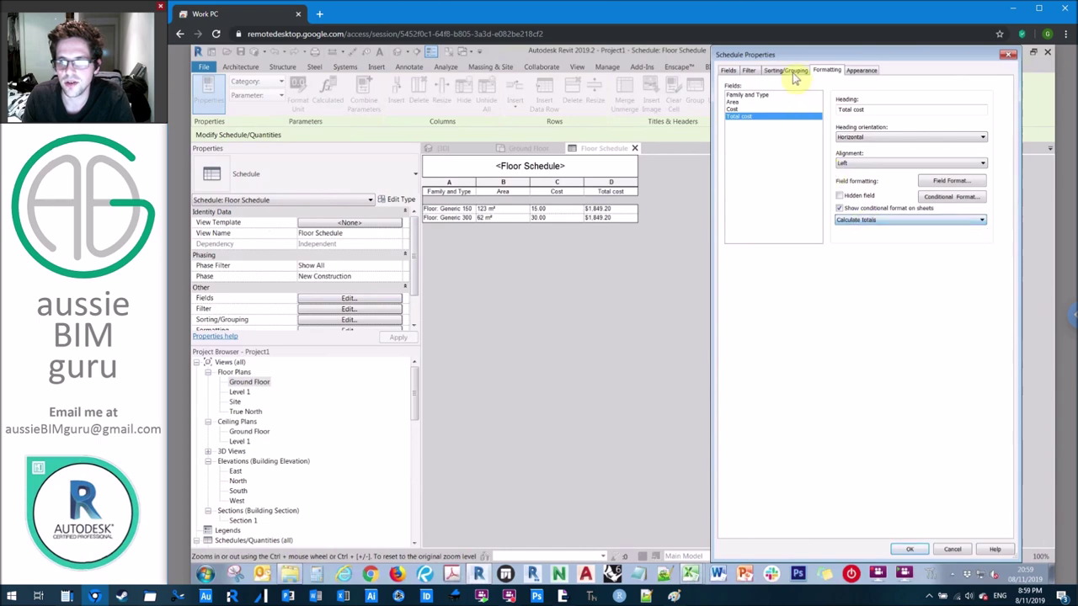
{"action": "left_click", "coordinate": [788, 72]}
{"action": "left_click", "coordinate": [804, 222]}
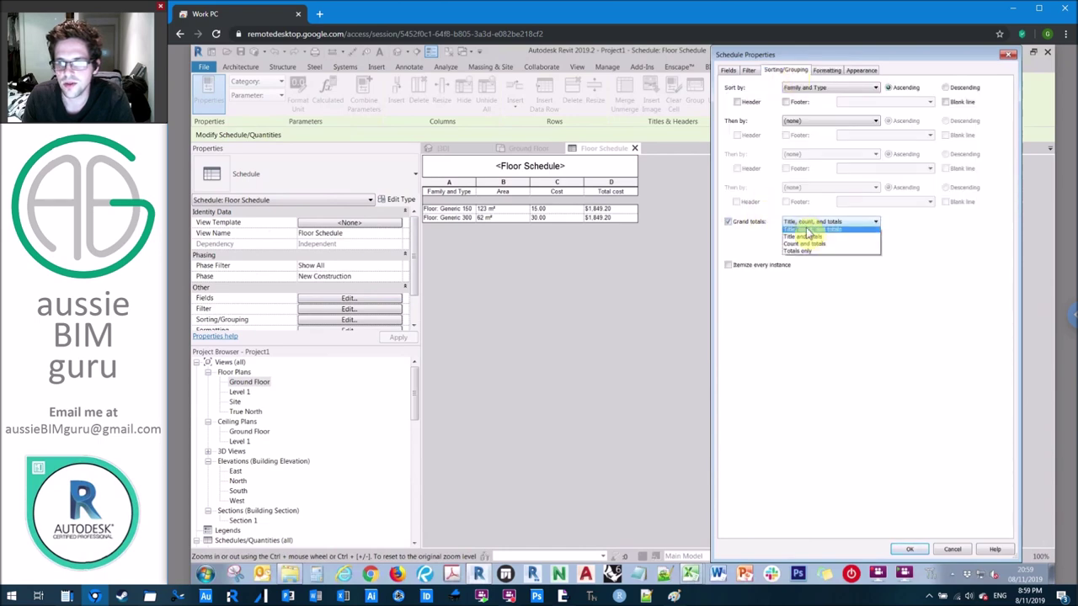
{"action": "left_click", "coordinate": [813, 239]}
{"action": "left_click", "coordinate": [923, 549]}
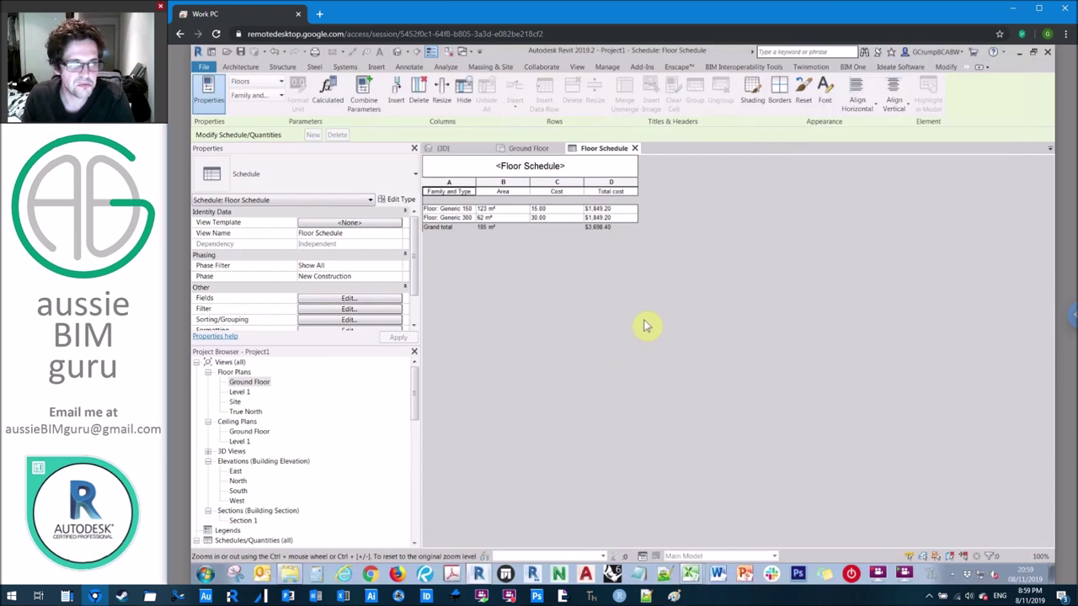
- Open the Ground Floor plan and close the inactive views
{"action": "left_click", "coordinate": [266, 383]}
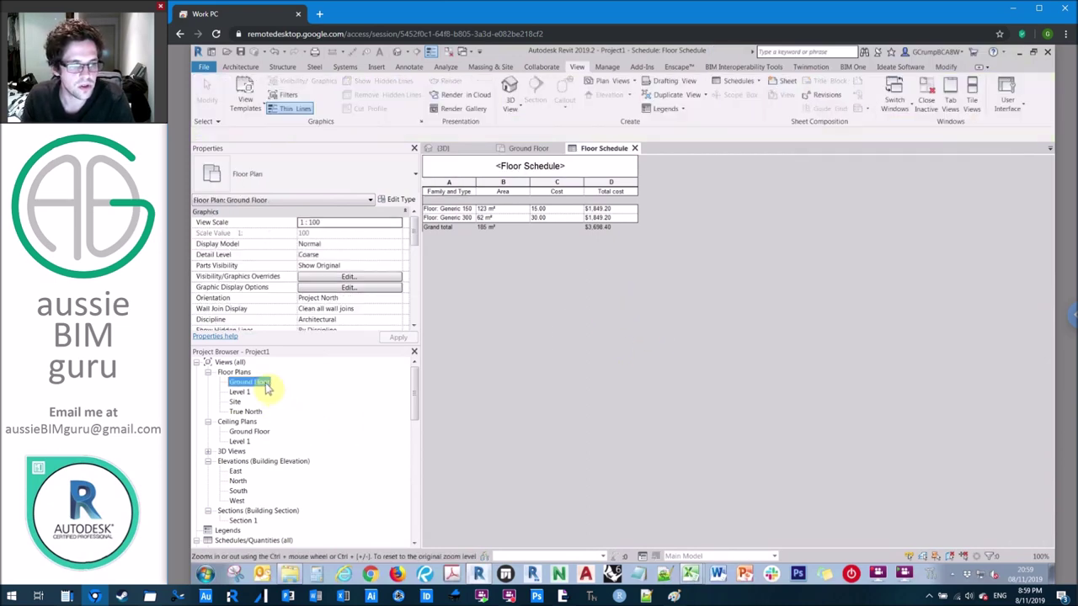
{"action": "double_click", "coordinate": [249, 382]}
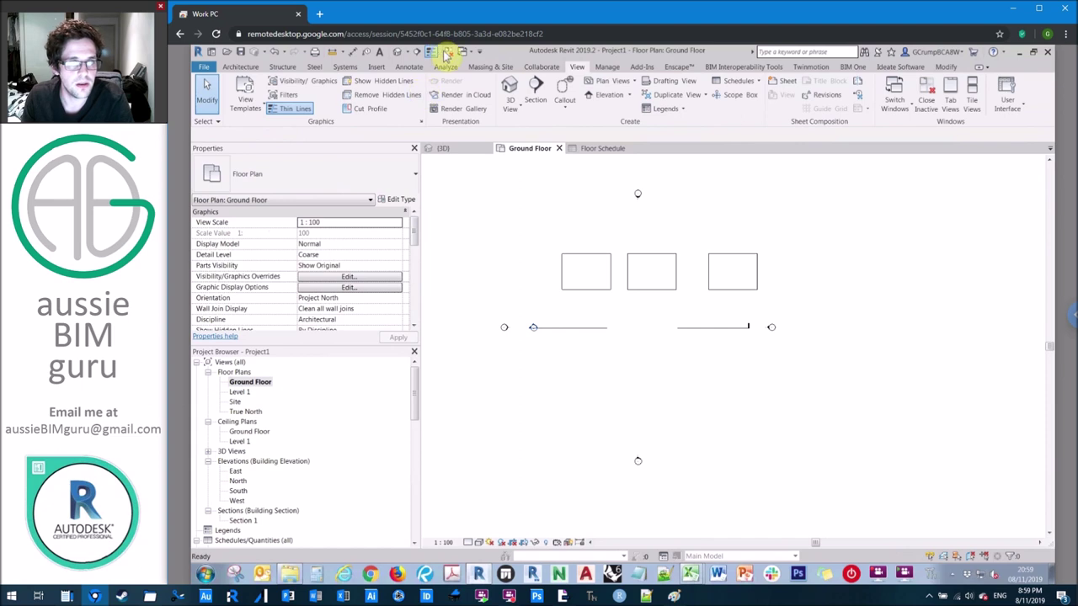
{"action": "middle_click_drag", "start_coordinate": [627, 251], "coordinate": [727, 309]}
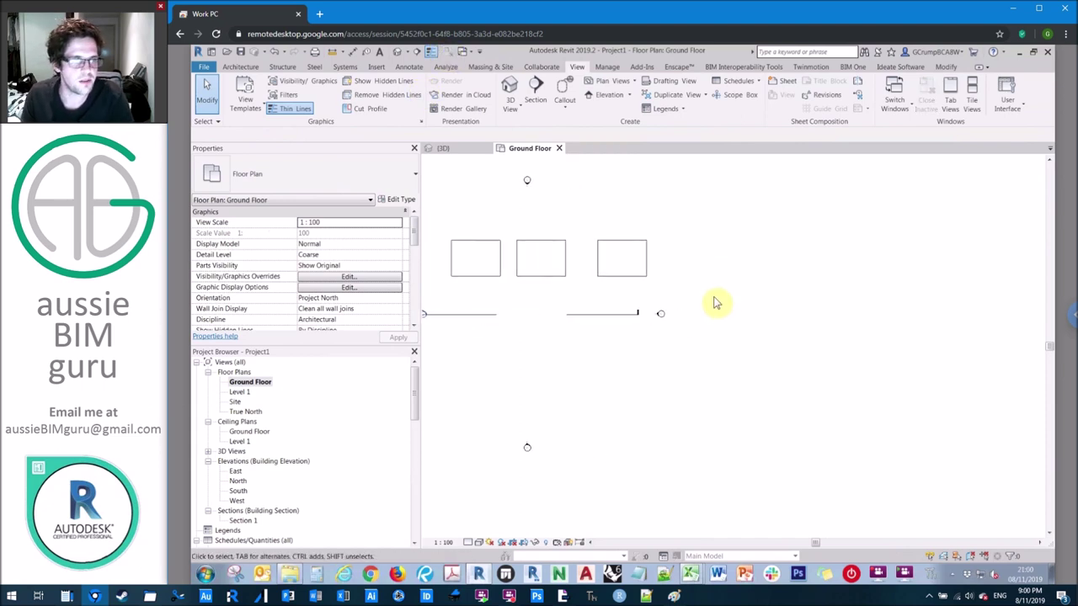
{"action": "middle_click_drag", "start_coordinate": [702, 283], "coordinate": [609, 303]}
- Start placing a Double brick - 270 wall and review the layer materials in its type's assembly
{"action": "key", "text": "w"}
{"action": "key", "text": "a"}
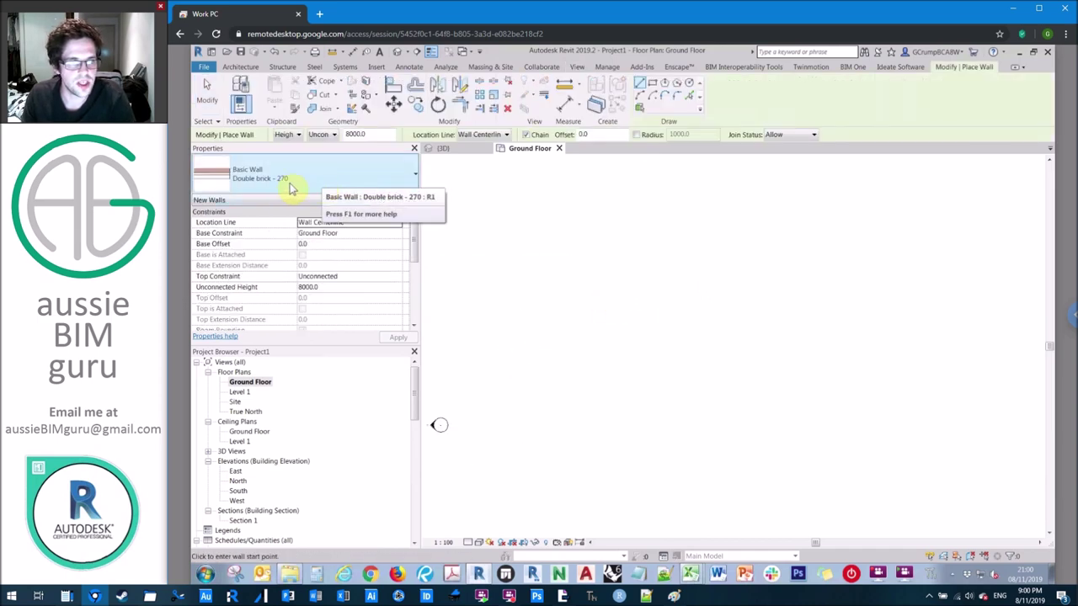
{"action": "left_click", "coordinate": [402, 201]}
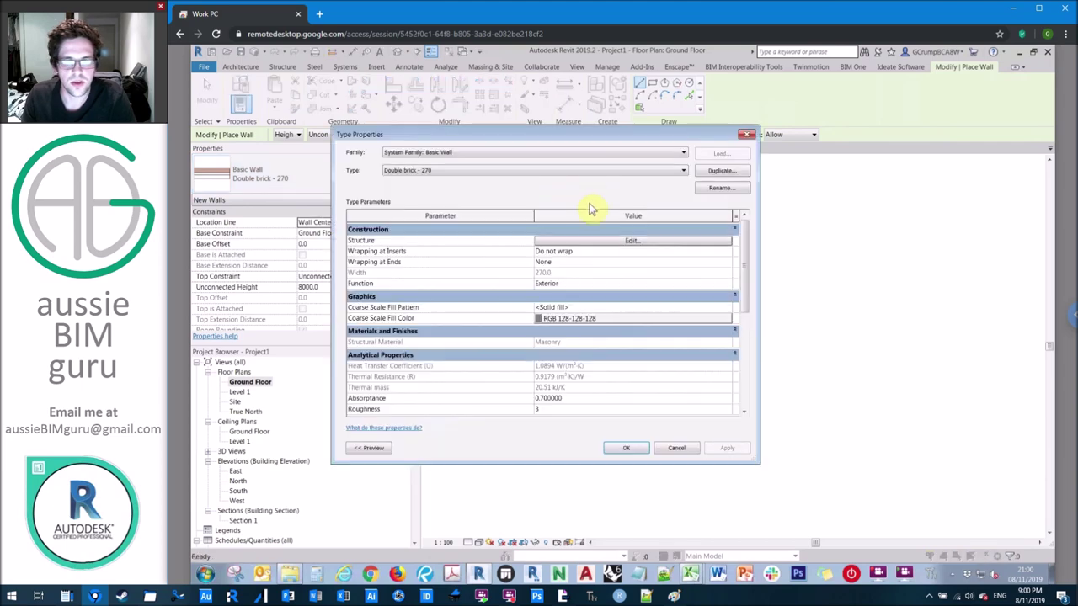
{"action": "left_click", "coordinate": [606, 242]}
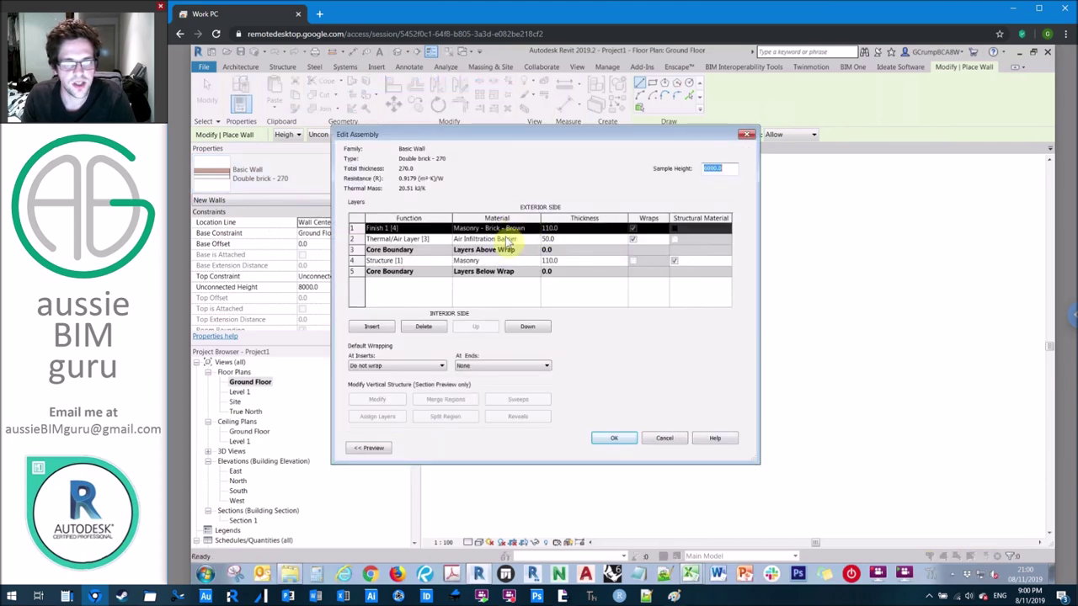
{"action": "left_click", "coordinate": [505, 239]}
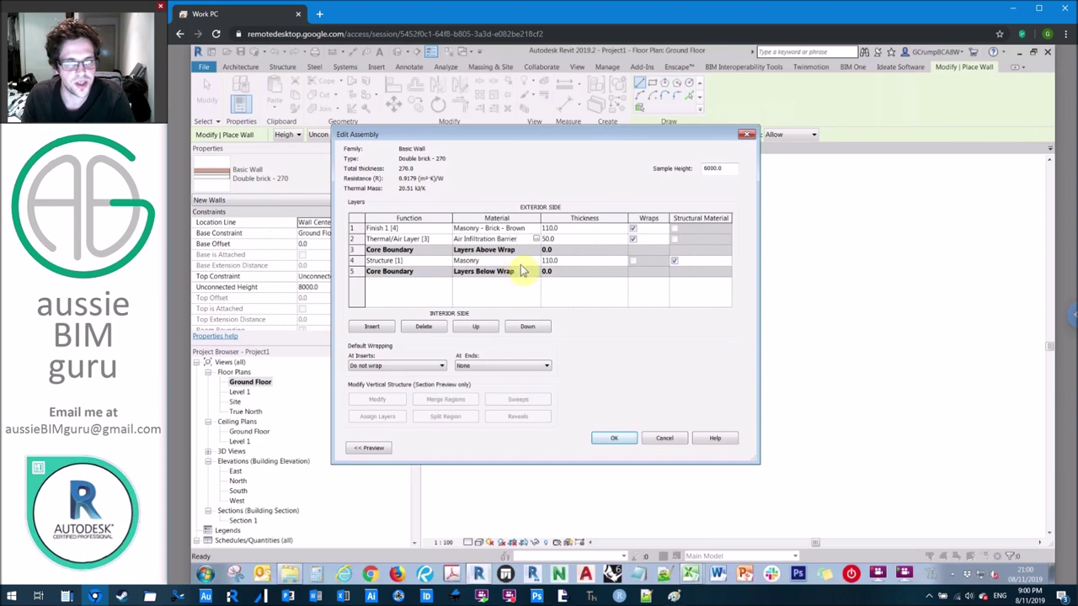
{"action": "left_click", "coordinate": [521, 263]}
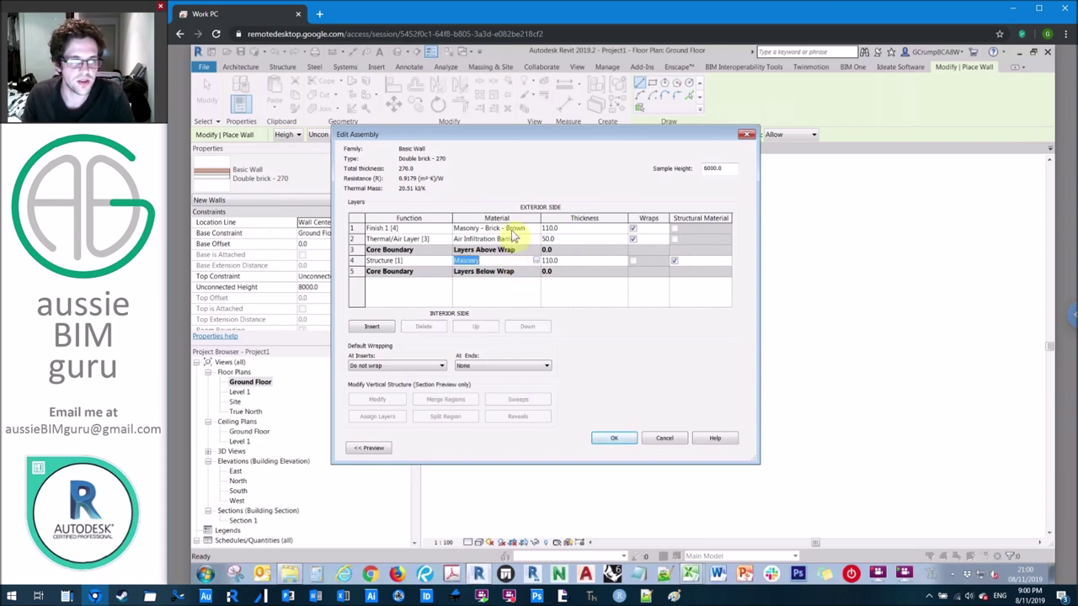
{"action": "left_click", "coordinate": [612, 443]}
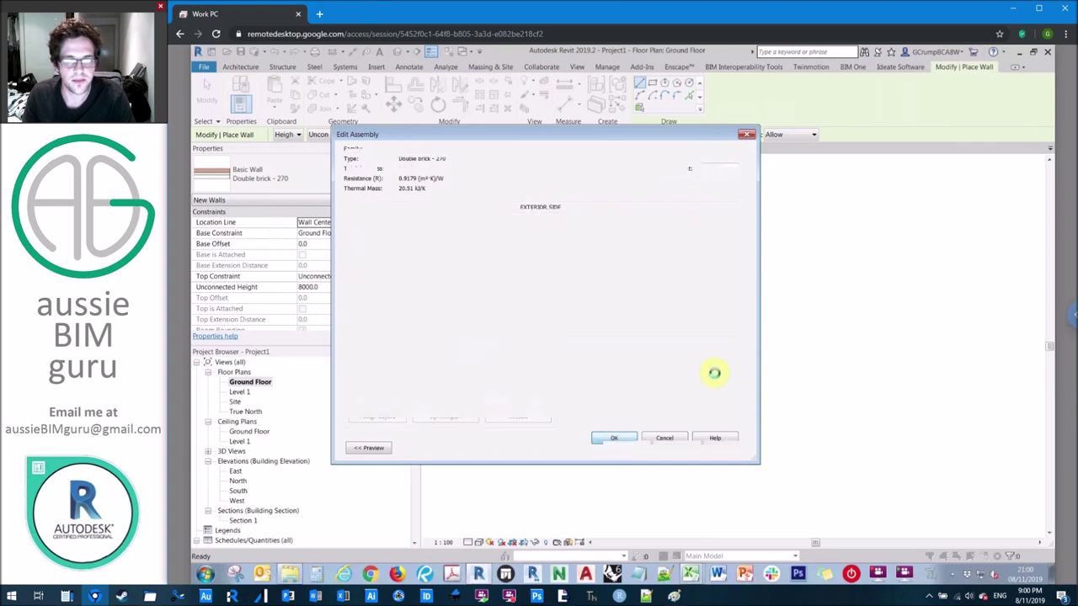
{"action": "key", "text": "Return"}
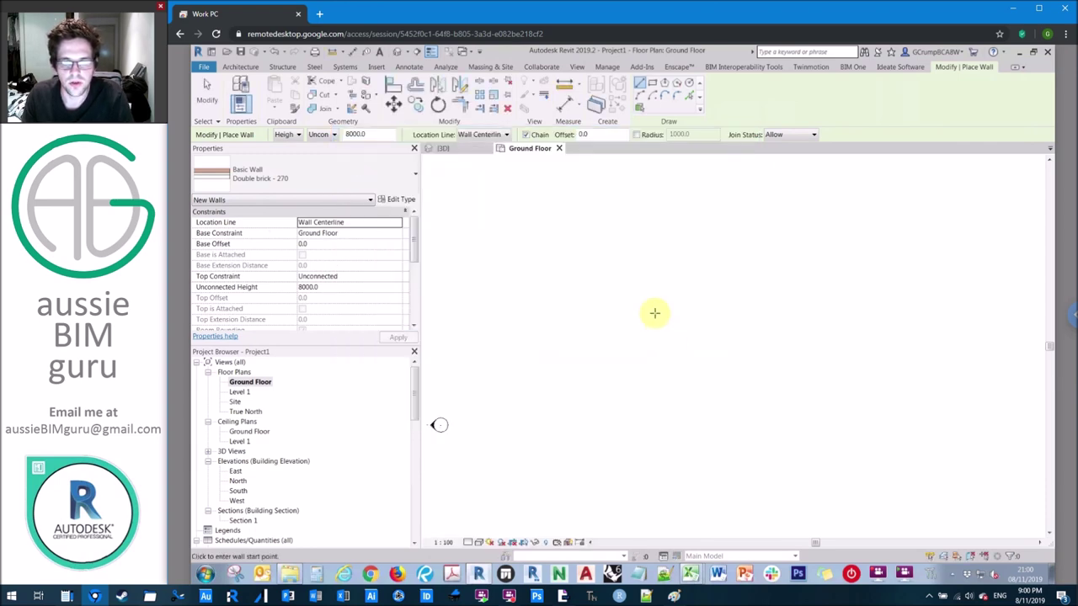
- Draw a horizontal Double brick - 270 wall 1000 mm long in an empty area of the Ground Floor plan
{"action": "left_click", "coordinate": [654, 312]}
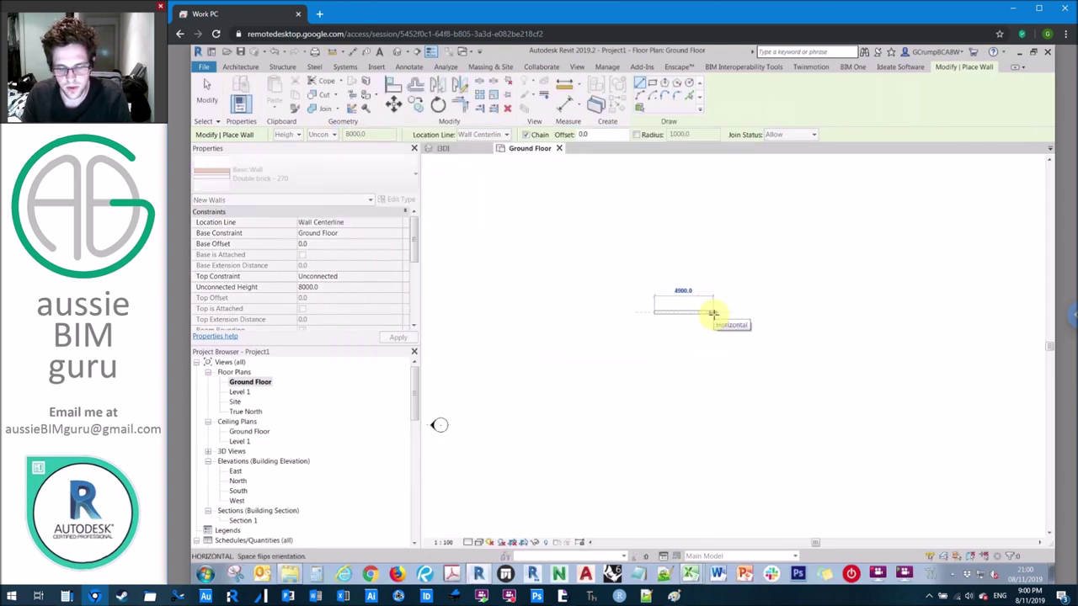
{"action": "type", "text": "1000"}
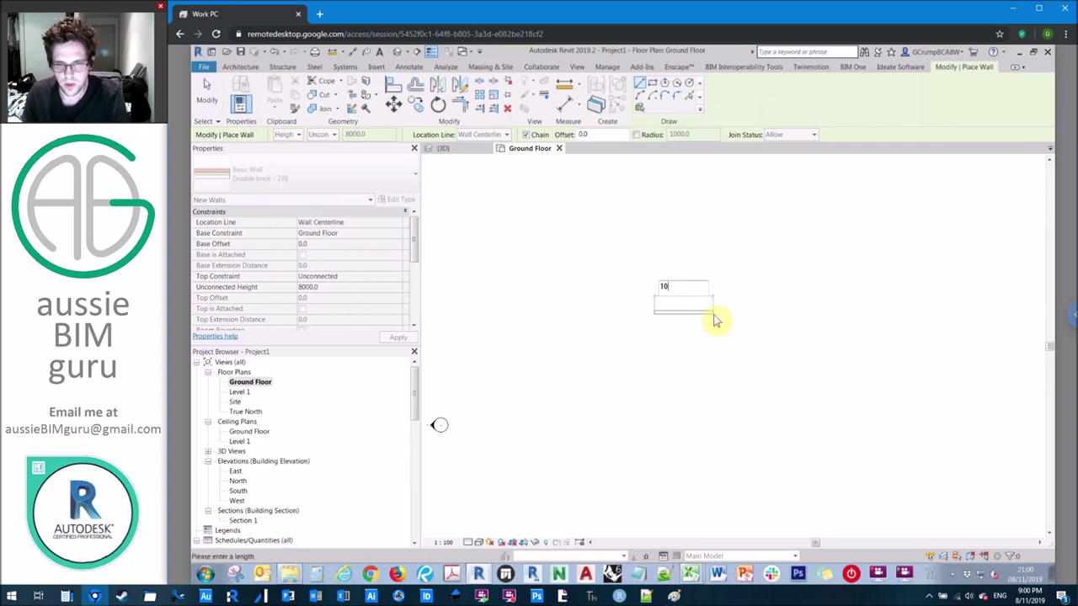
{"action": "key", "text": "Return"}
{"action": "key", "text": "Escape"}
{"action": "key", "text": "Escape"}
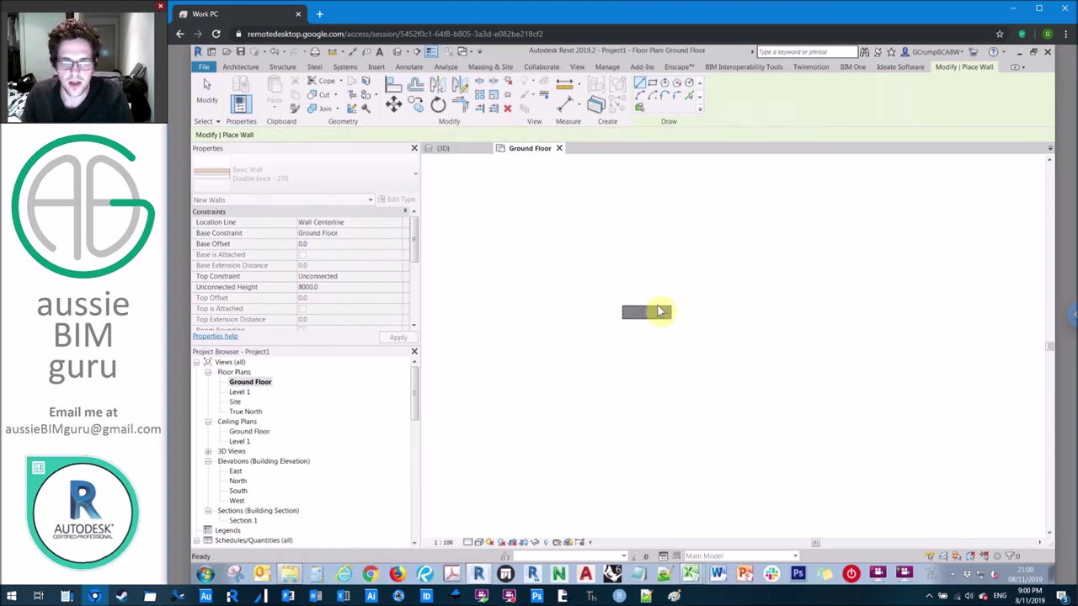
- Set the unconnected height of the new double brick wall to 1000 mm
{"action": "left_click", "coordinate": [655, 312]}
{"action": "left_click", "coordinate": [381, 287]}
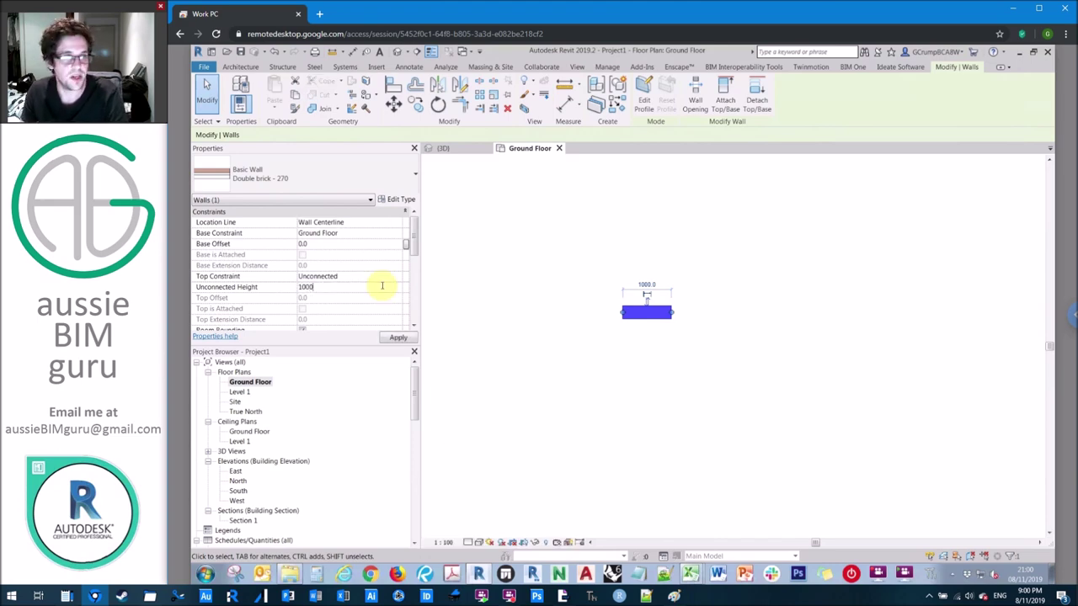
{"action": "left_click", "coordinate": [543, 244]}
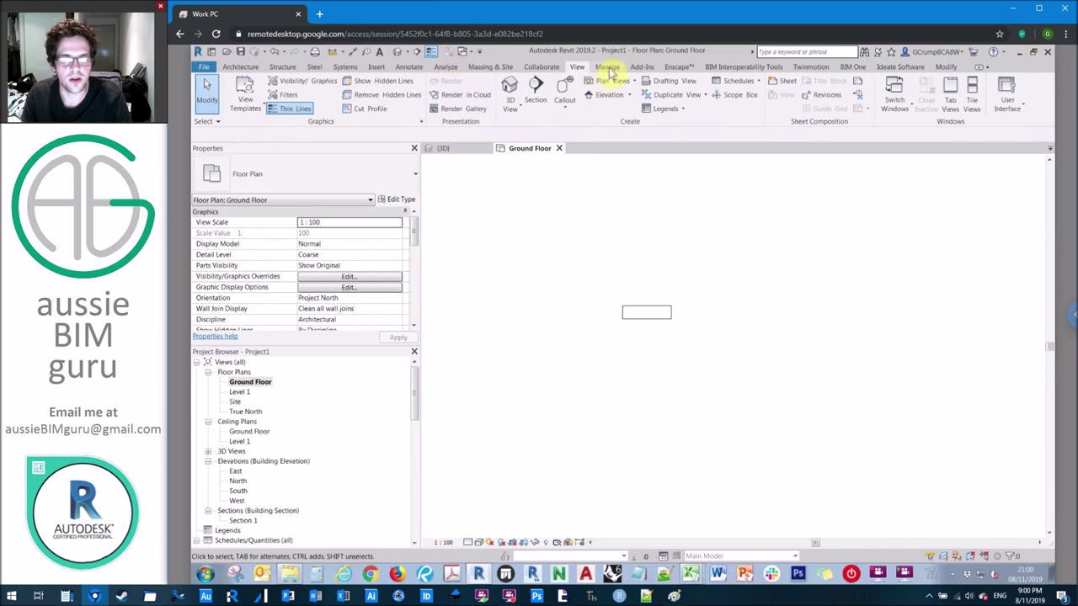
- Create a new schedule of building components for the Walls category
{"action": "left_click", "coordinate": [737, 81]}
{"action": "left_click", "coordinate": [749, 103]}
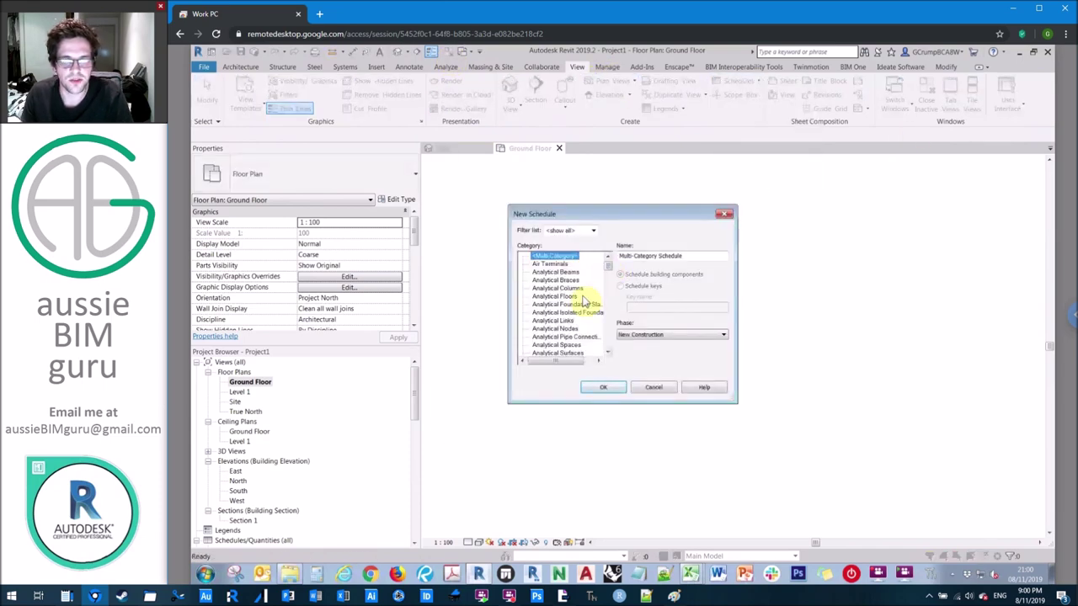
{"action": "scroll", "coordinate": [547, 336], "scroll_direction": "down", "scroll_amount": 10}
{"action": "left_click", "coordinate": [544, 338]}
{"action": "left_click", "coordinate": [603, 387]}
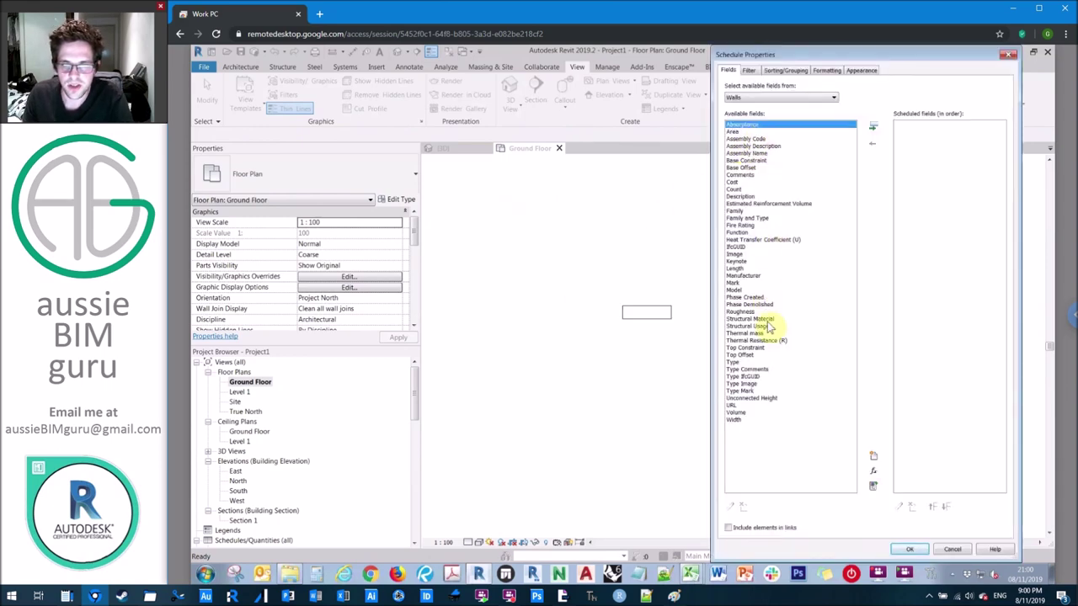
- Add Family and Type, Area, Length and Cost as the wall schedule's fields, in that order, and generate the schedule
{"action": "left_click", "coordinate": [752, 218]}
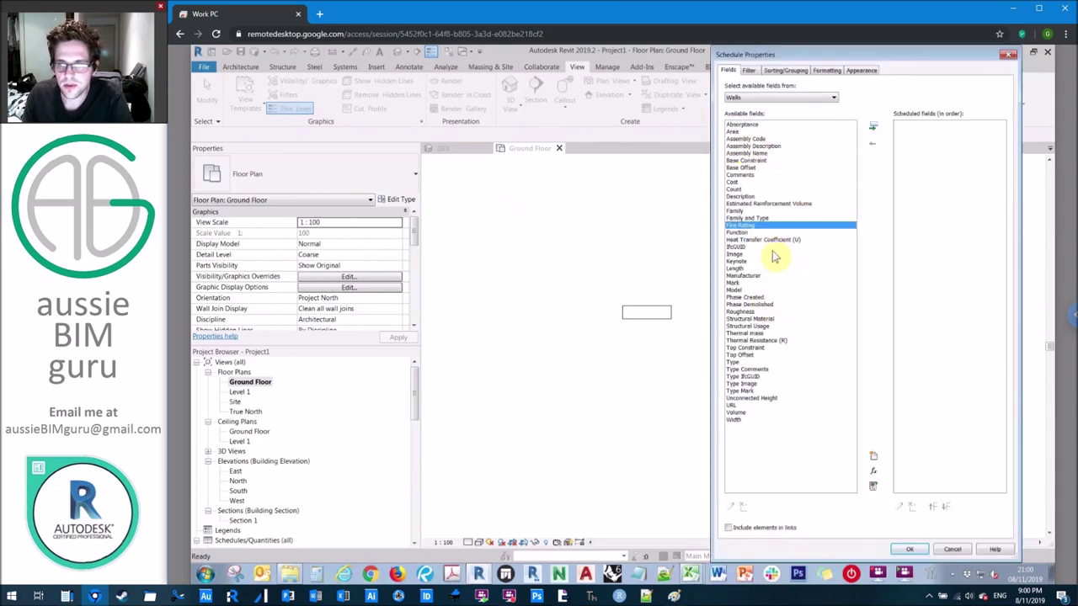
{"action": "left_click", "coordinate": [873, 130]}
{"action": "left_click", "coordinate": [743, 132]}
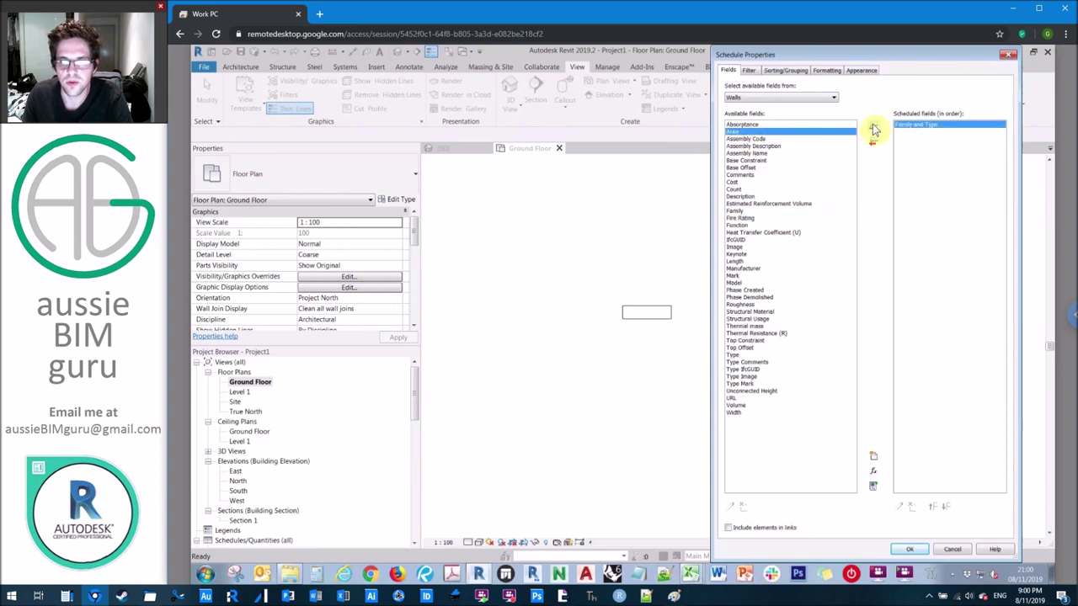
{"action": "left_click", "coordinate": [873, 130]}
{"action": "left_click", "coordinate": [738, 254]}
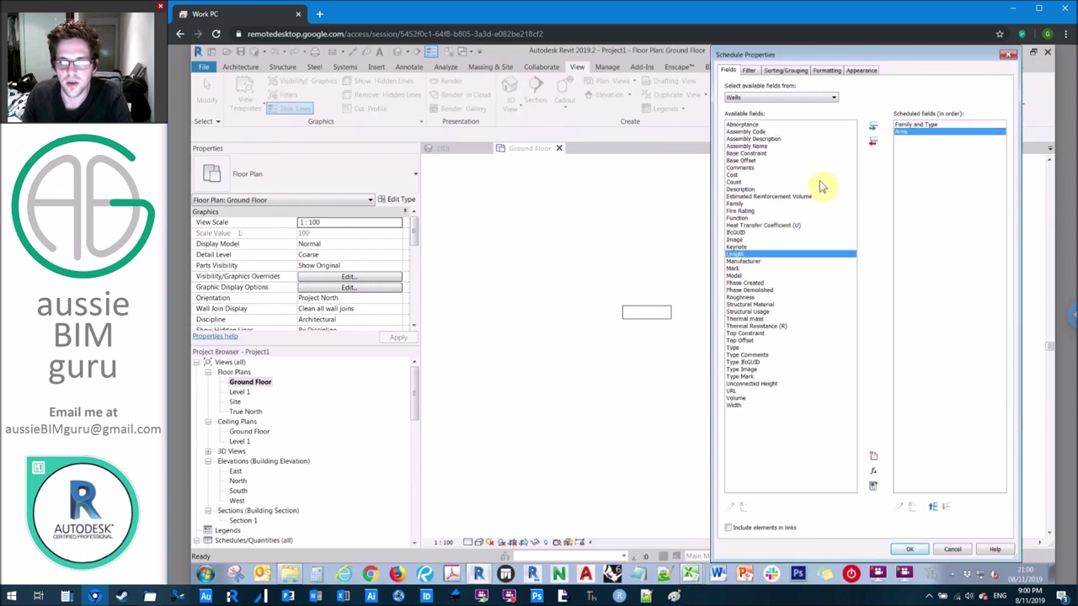
{"action": "left_click", "coordinate": [873, 130]}
{"action": "left_click", "coordinate": [750, 174]}
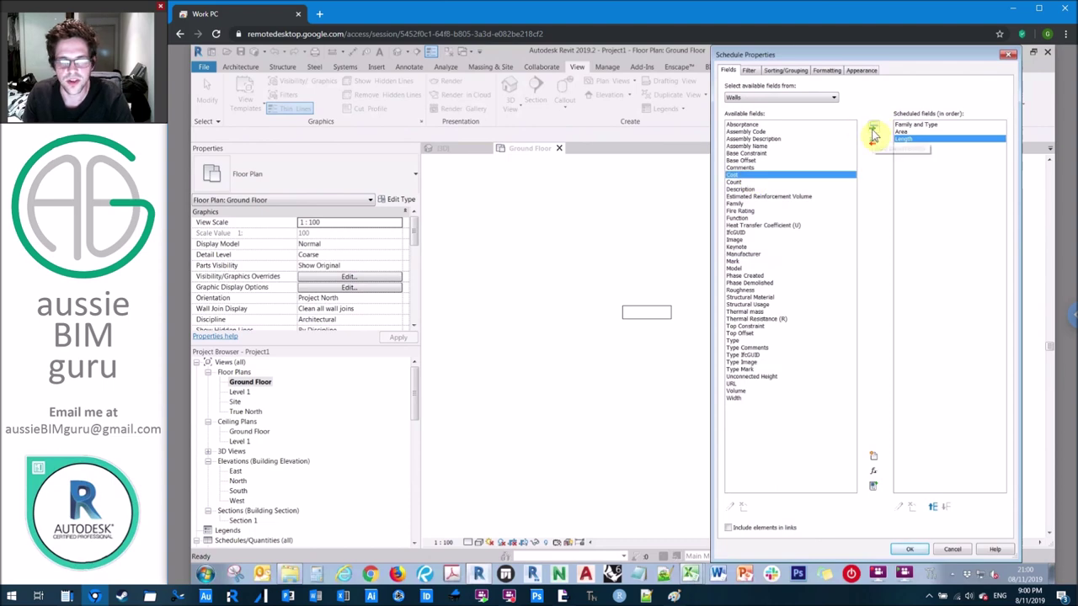
{"action": "left_click", "coordinate": [874, 130]}
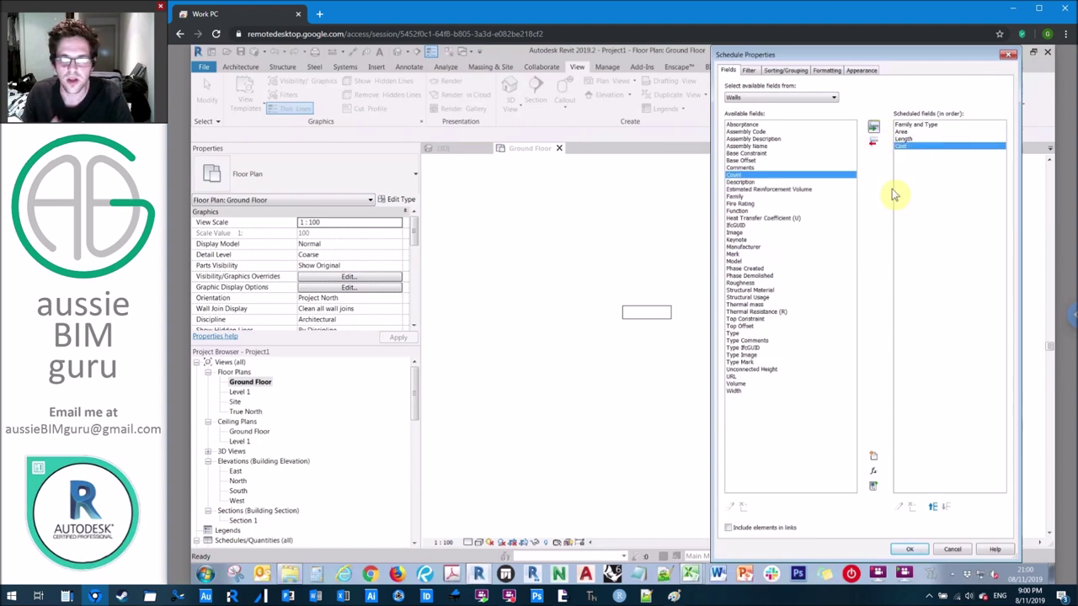
{"action": "left_click", "coordinate": [907, 550]}
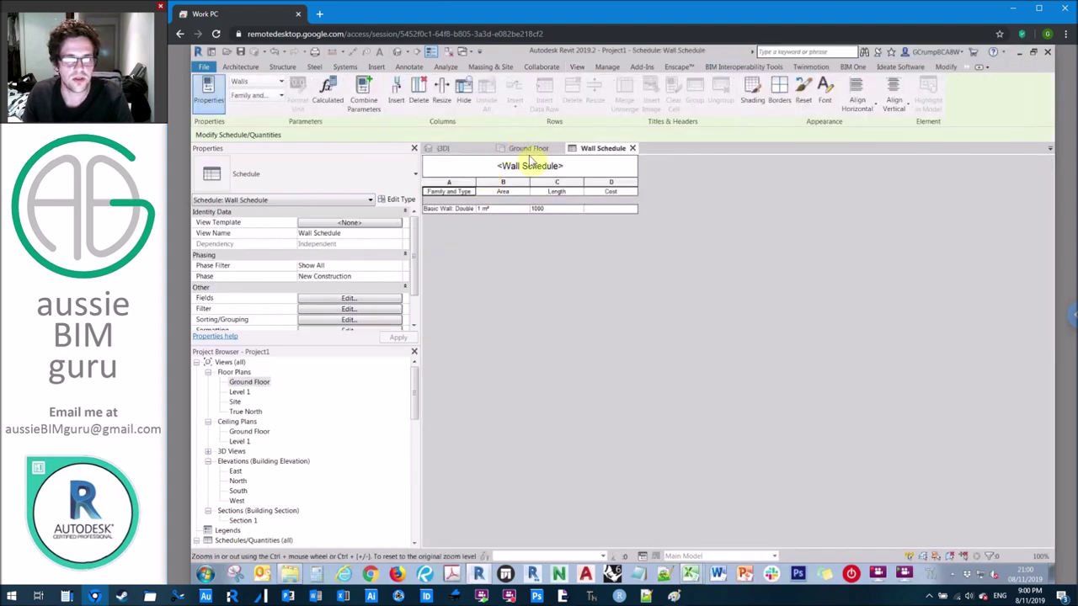
- Set the Cost of the Double brick - 270 wall type to 50.00 from the Ground Floor plan and return to the wall schedule
{"action": "left_click", "coordinate": [533, 150]}
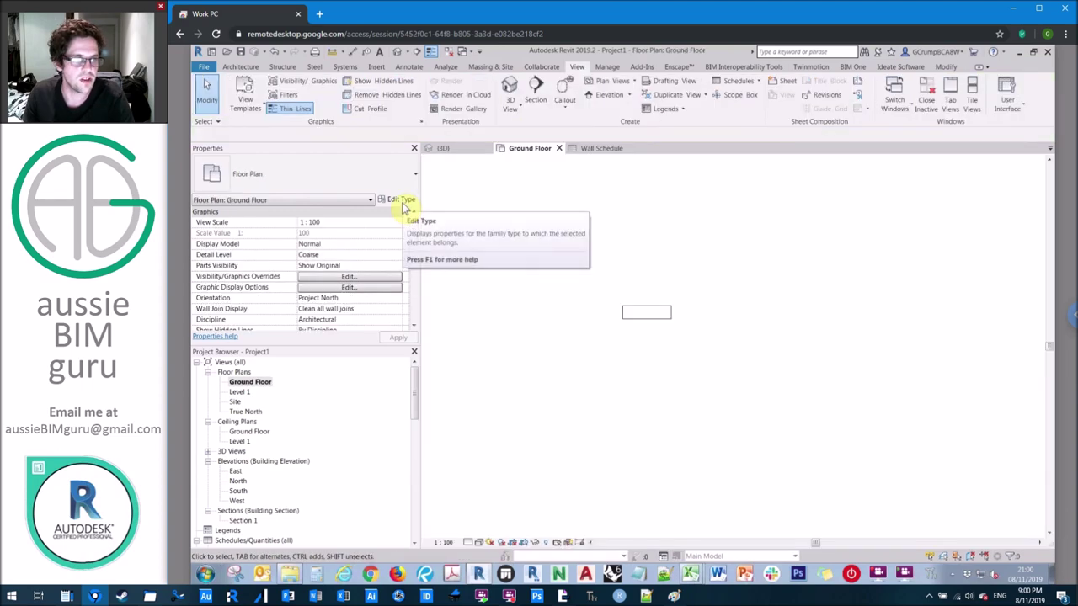
{"action": "left_click", "coordinate": [402, 202]}
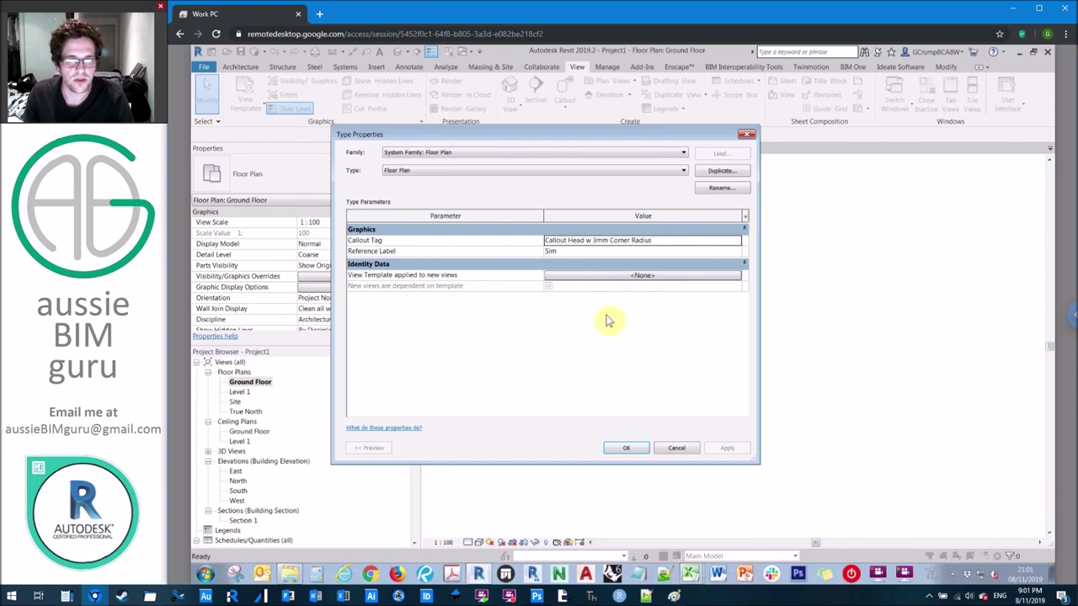
{"action": "key", "text": "Escape"}
{"action": "left_click", "coordinate": [645, 313]}
{"action": "left_click", "coordinate": [401, 200]}
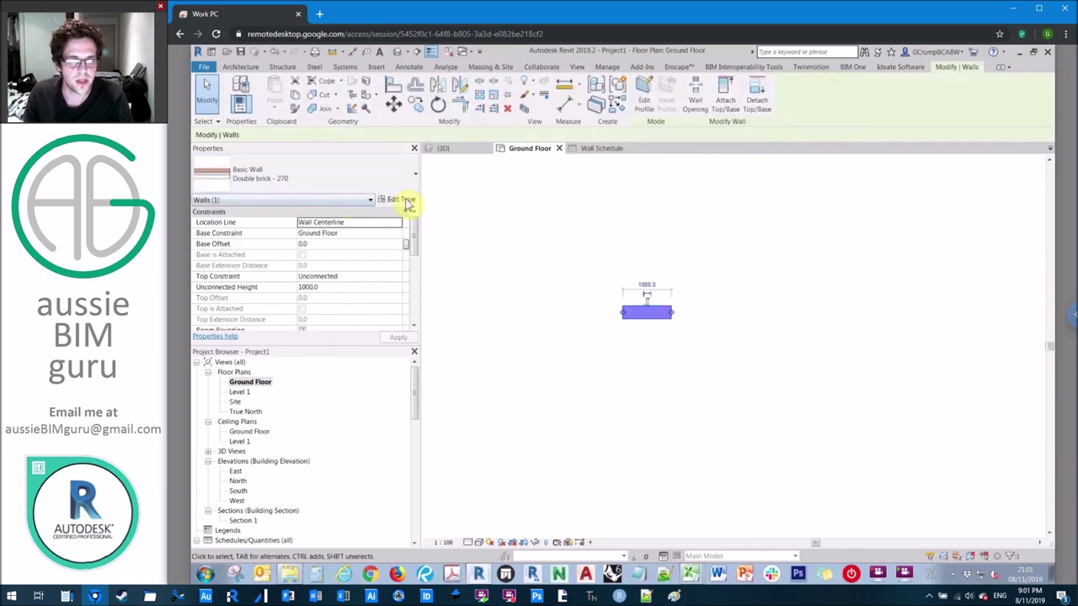
{"action": "left_click_drag", "start_coordinate": [741, 240], "coordinate": [746, 365]}
{"action": "left_click", "coordinate": [567, 392]}
{"action": "left_click", "coordinate": [555, 387]}
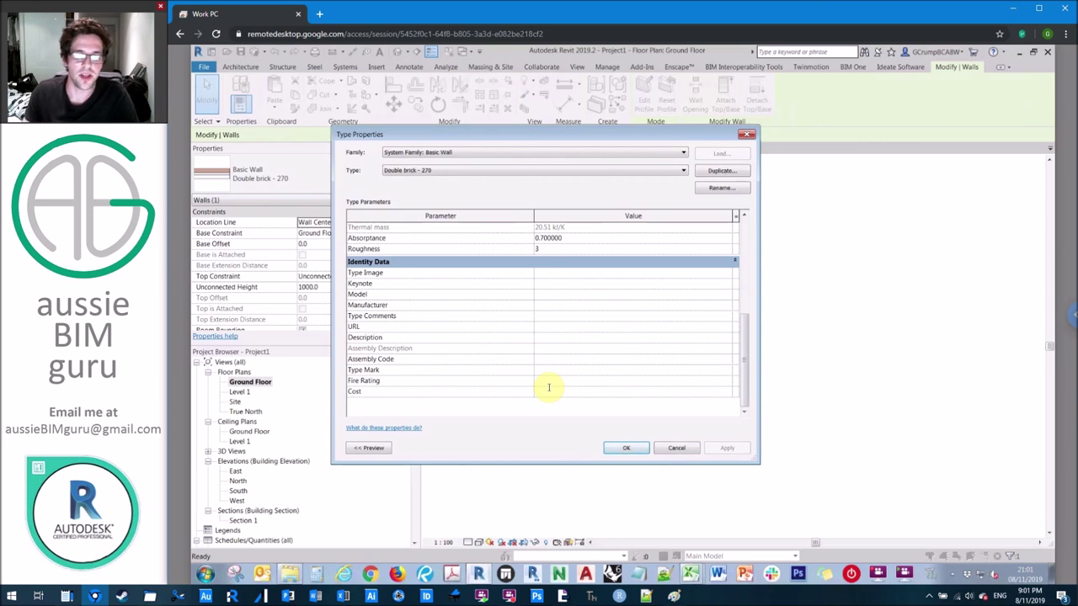
{"action": "type", "text": "0"}
{"action": "left_click", "coordinate": [554, 361]}
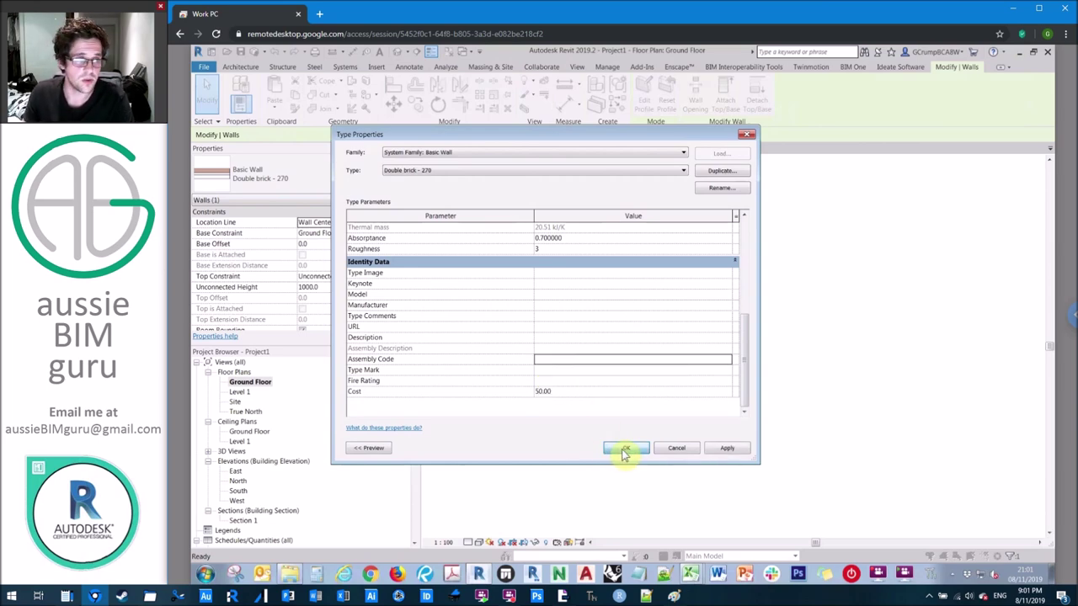
{"action": "left_click", "coordinate": [626, 448]}
{"action": "left_click", "coordinate": [548, 214]}
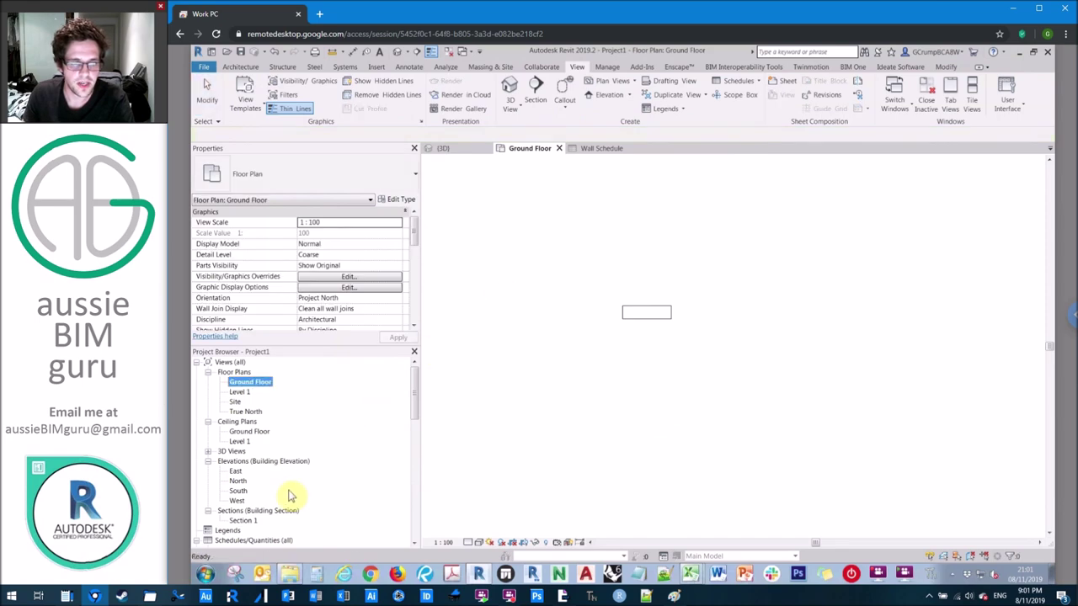
{"action": "left_click", "coordinate": [601, 149]}
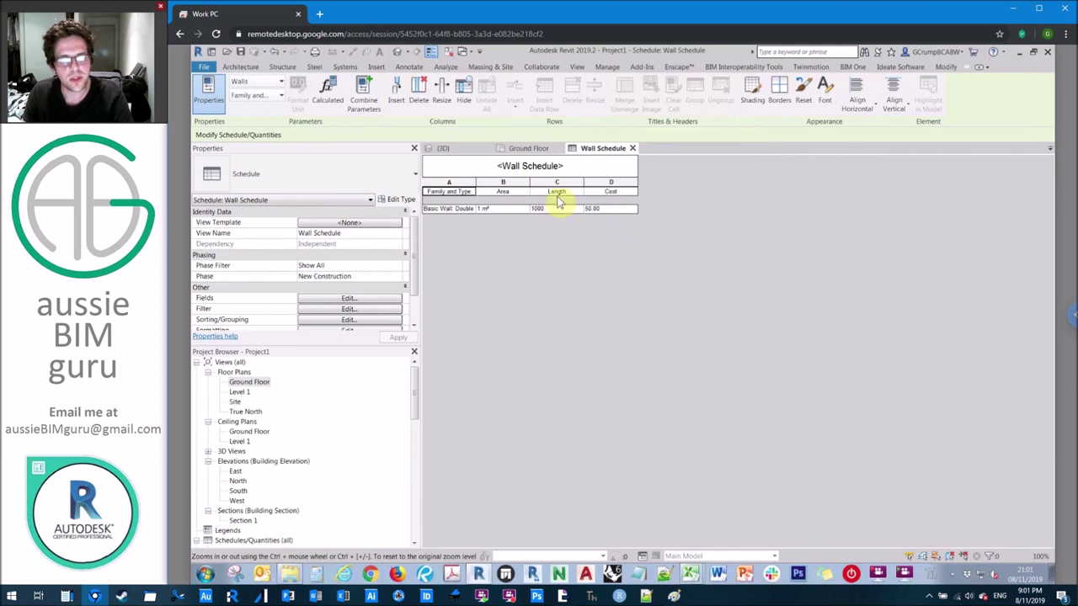
- In the Ground Floor plan, draw a second Double brick - 270 wall 1000 mm long, perpendicular and downward from the first wall's left end
{"action": "left_click", "coordinate": [524, 150]}
{"action": "key", "text": "w"}
{"action": "key", "text": "a"}
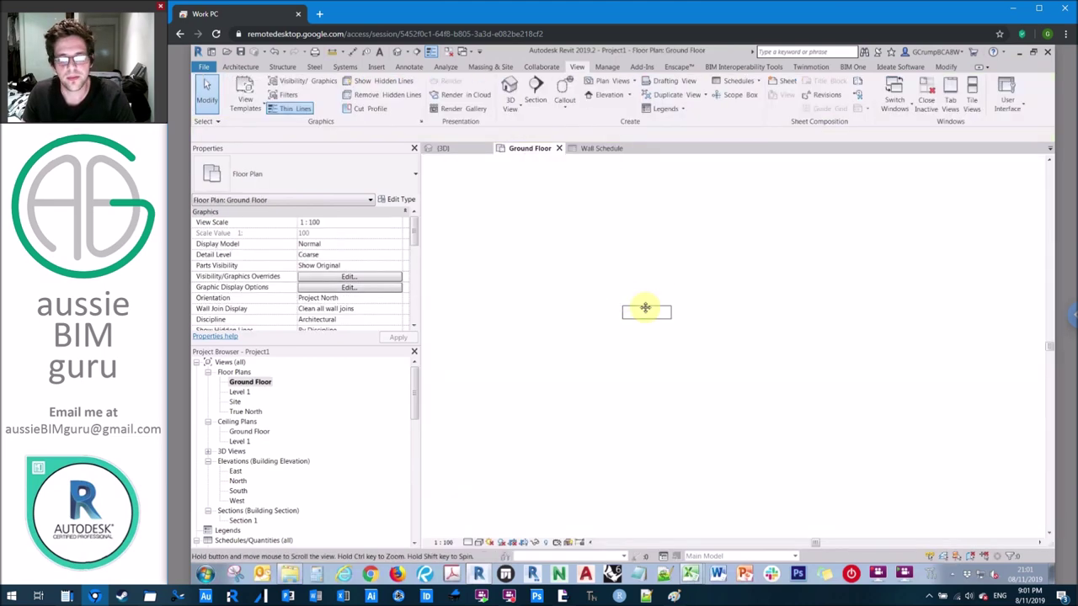
{"action": "left_click", "coordinate": [623, 313]}
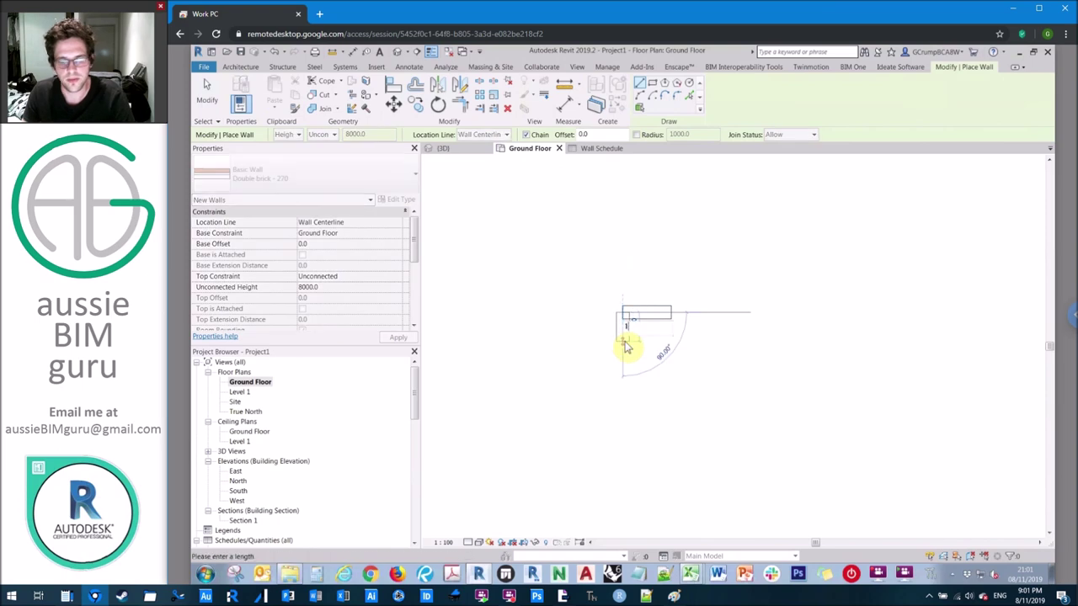
{"action": "type", "text": "1000"}
{"action": "key", "text": "Return"}
{"action": "key", "text": "Escape"}
{"action": "key", "text": "Escape"}
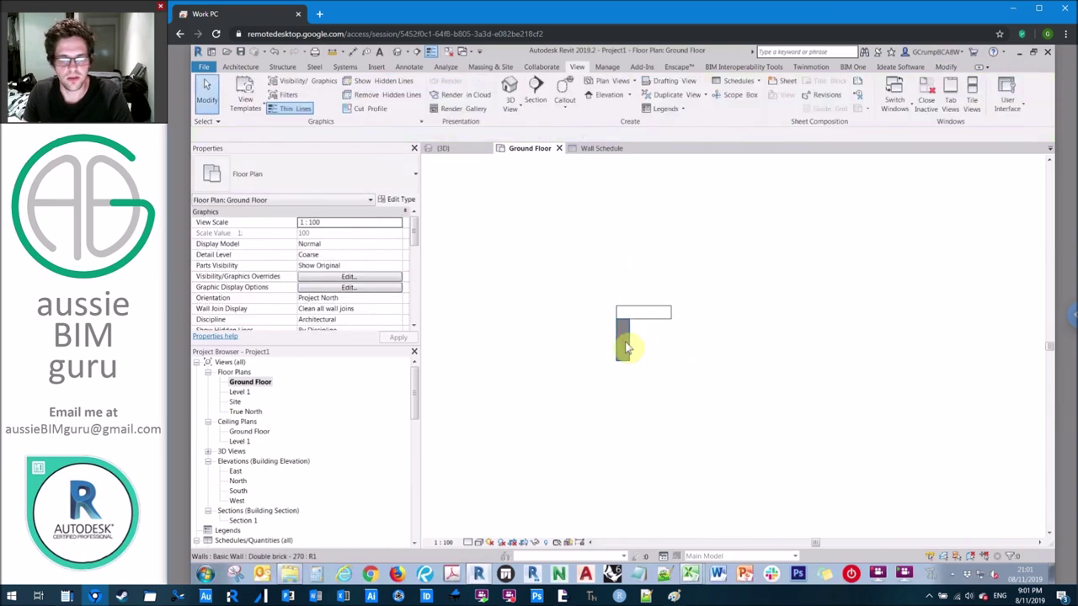
- Set the unconnected height of the vertical wall to 1000 mm
{"action": "left_click", "coordinate": [625, 341]}
{"action": "left_click", "coordinate": [396, 291]}
{"action": "double_click", "coordinate": [394, 286]}
{"action": "type", "text": "1000"}
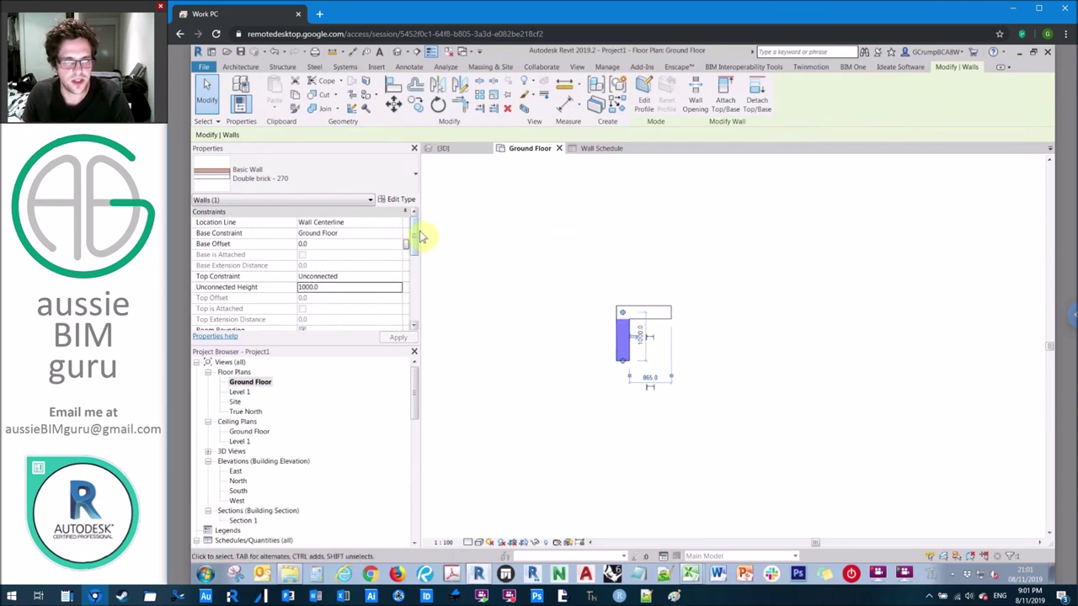
- Enter the comment 1 for the horizontal wall and the comment 2 for the vertical wall
{"action": "left_click", "coordinate": [665, 312]}
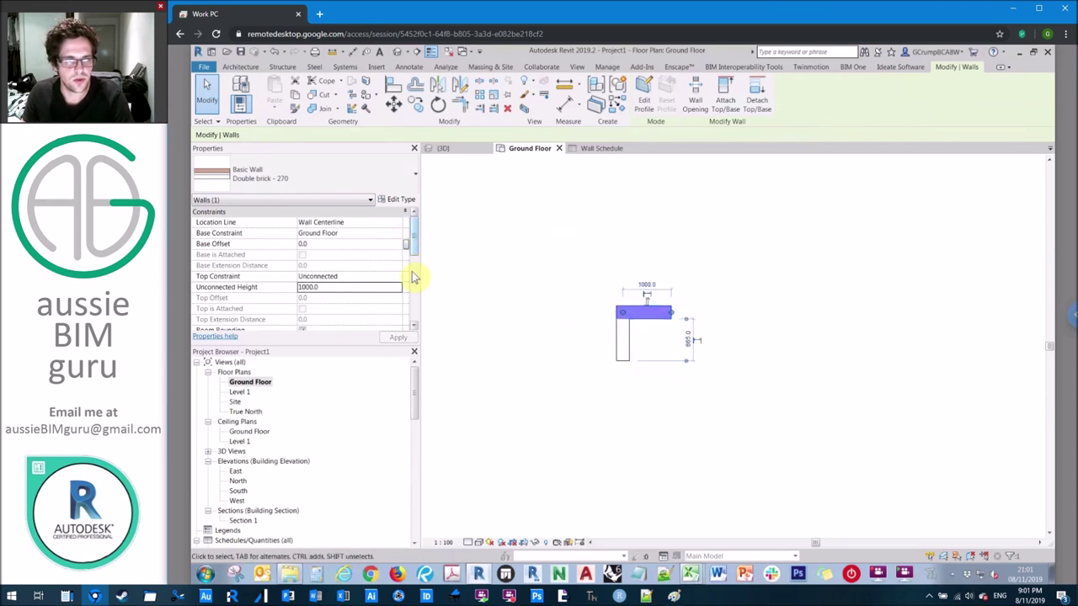
{"action": "scroll", "coordinate": [413, 272], "scroll_direction": "down", "scroll_amount": 3}
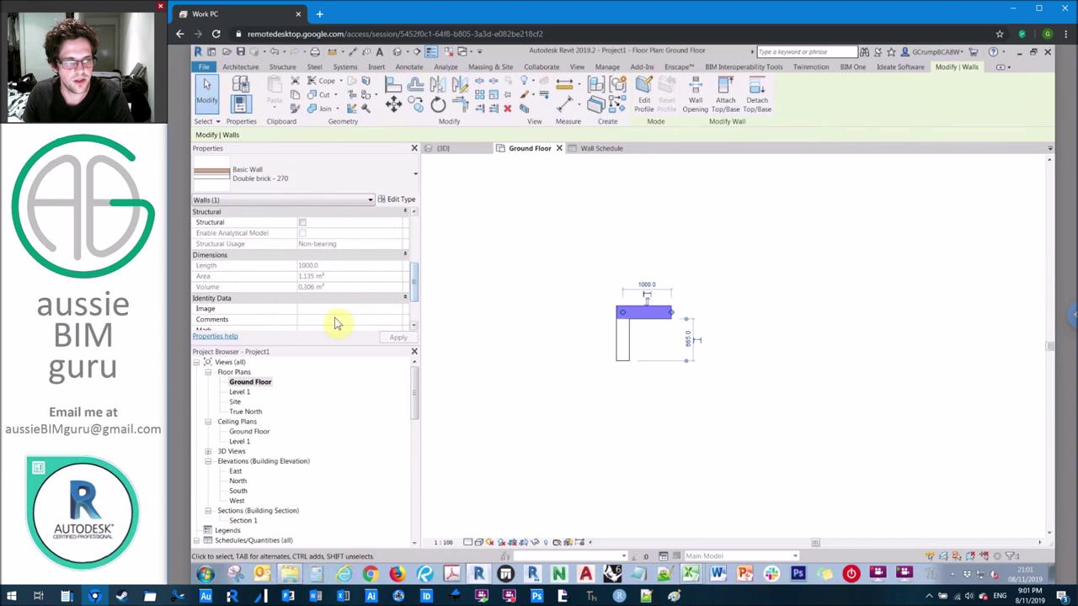
{"action": "left_click", "coordinate": [622, 341]}
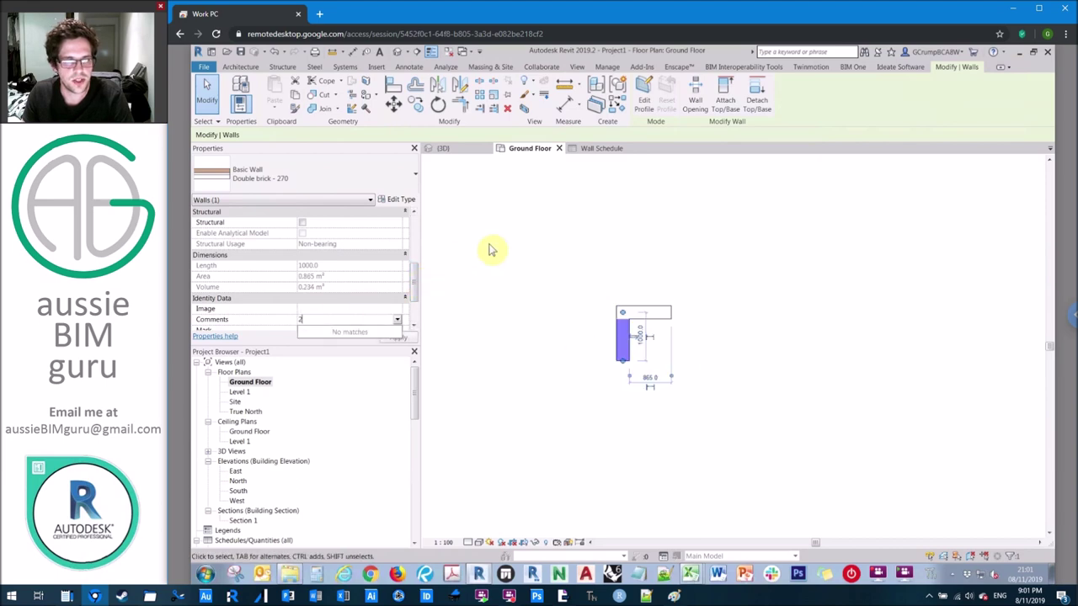
{"action": "left_click", "coordinate": [582, 165]}
- Add the Comments field to the end of the wall schedule
{"action": "key", "text": "ctrl+Tab"}
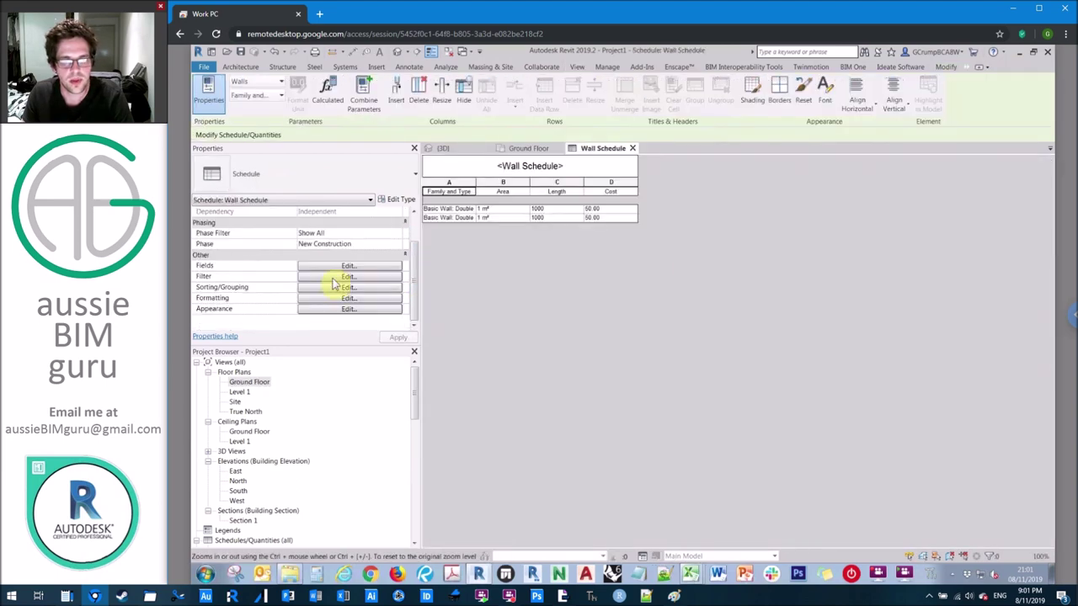
{"action": "left_click", "coordinate": [348, 267]}
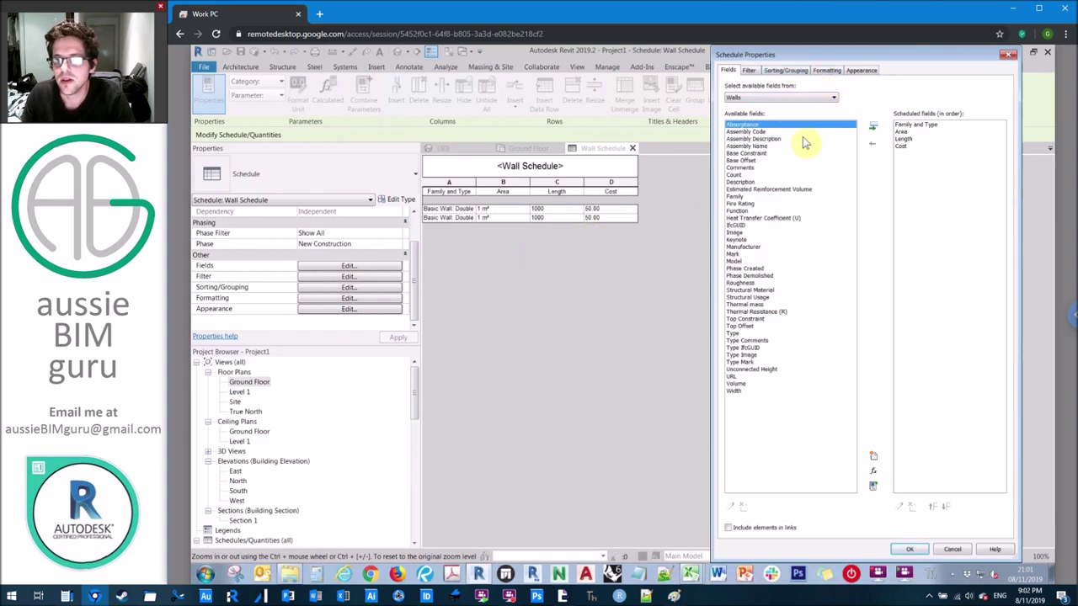
{"action": "left_click", "coordinate": [760, 169]}
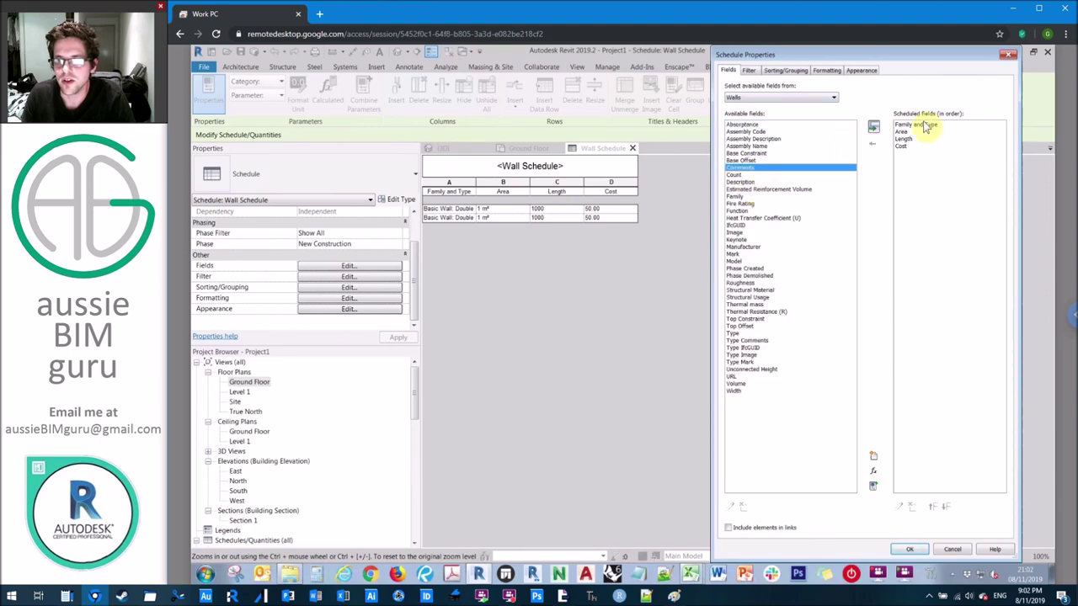
{"action": "left_click", "coordinate": [874, 127]}
{"action": "left_click", "coordinate": [911, 550]}
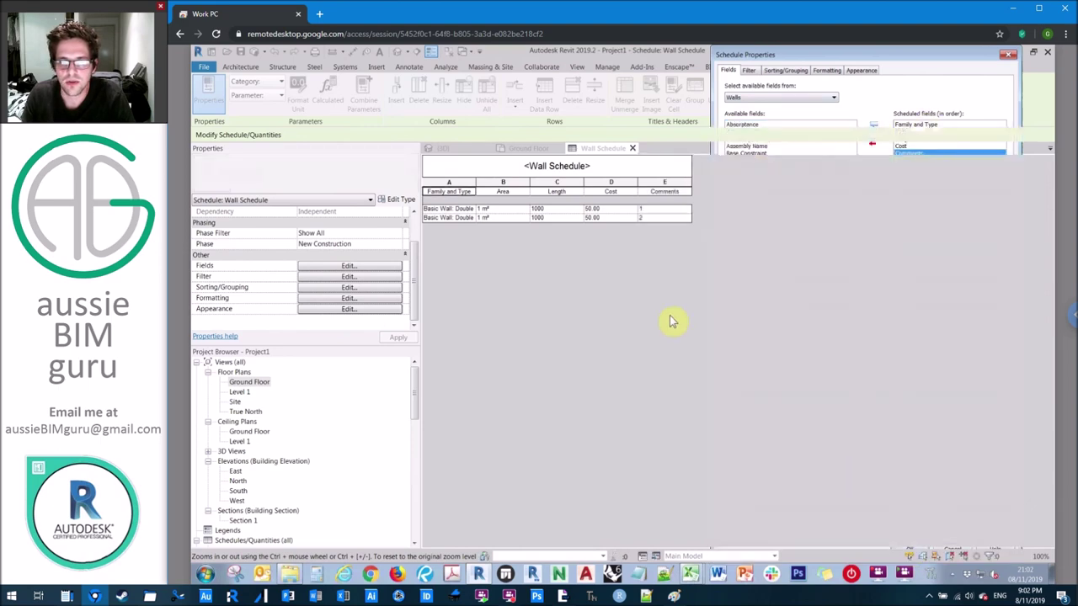
- Override the project settings for the schedule's Area field and round it to 3 decimal places
{"action": "left_click", "coordinate": [349, 265]}
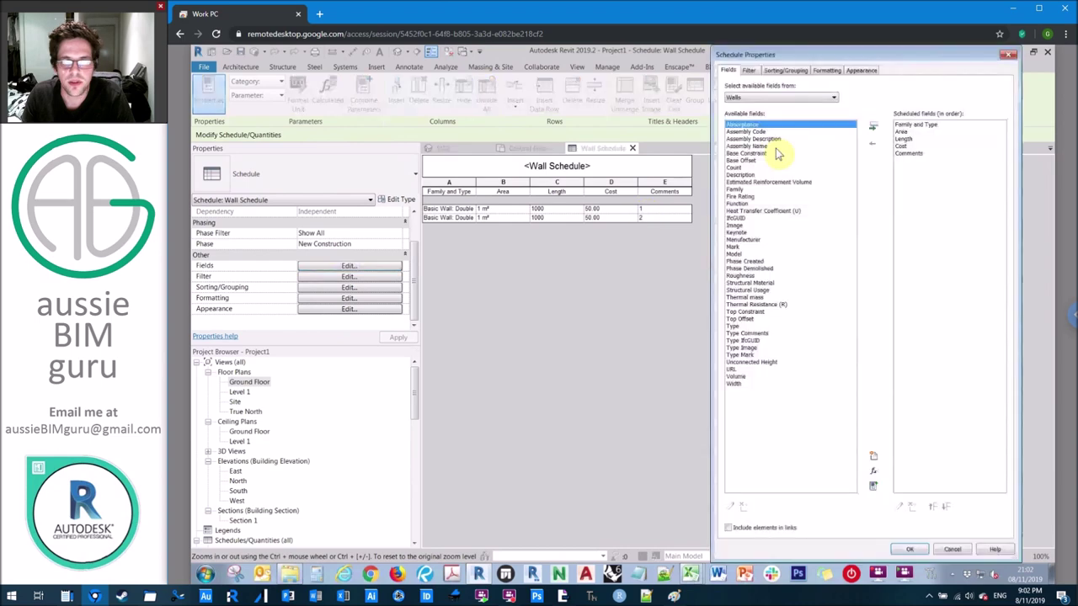
{"action": "left_click", "coordinate": [826, 71]}
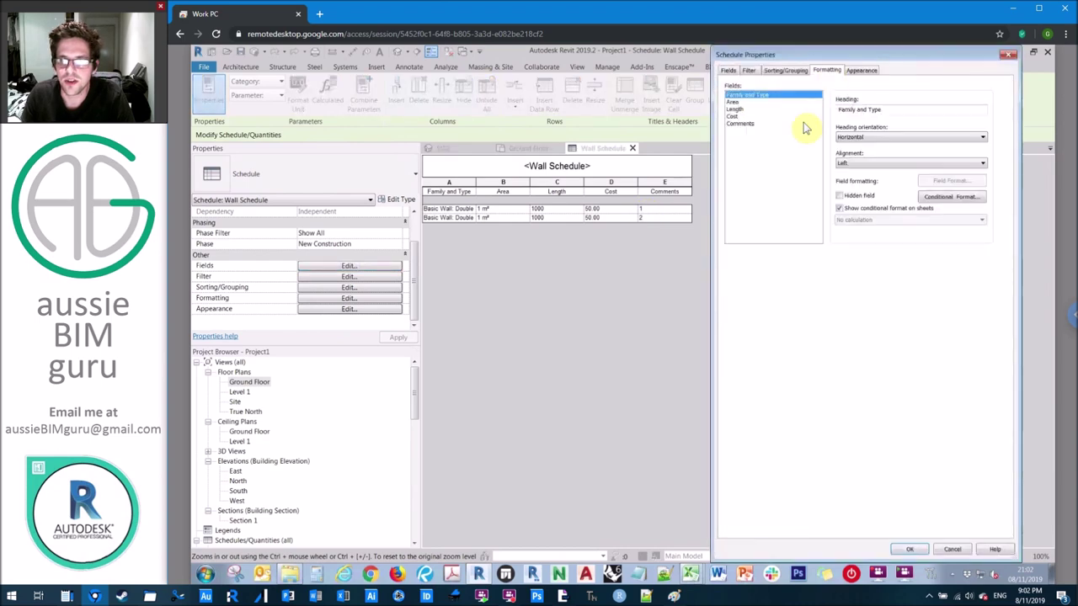
{"action": "left_click", "coordinate": [748, 102]}
{"action": "left_click", "coordinate": [950, 180]}
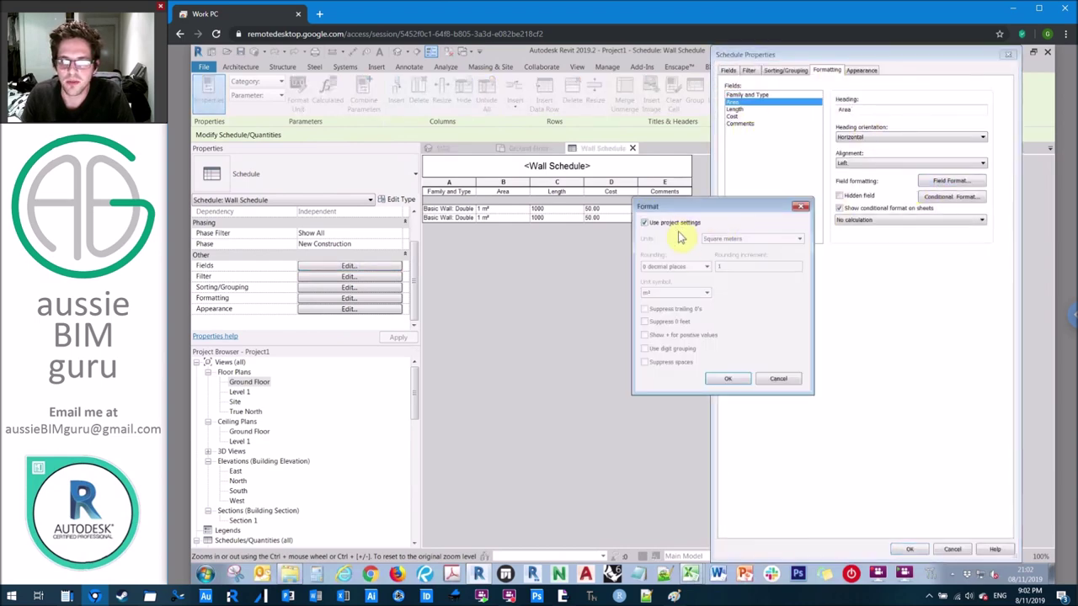
{"action": "left_click", "coordinate": [661, 222]}
{"action": "left_click", "coordinate": [675, 266]}
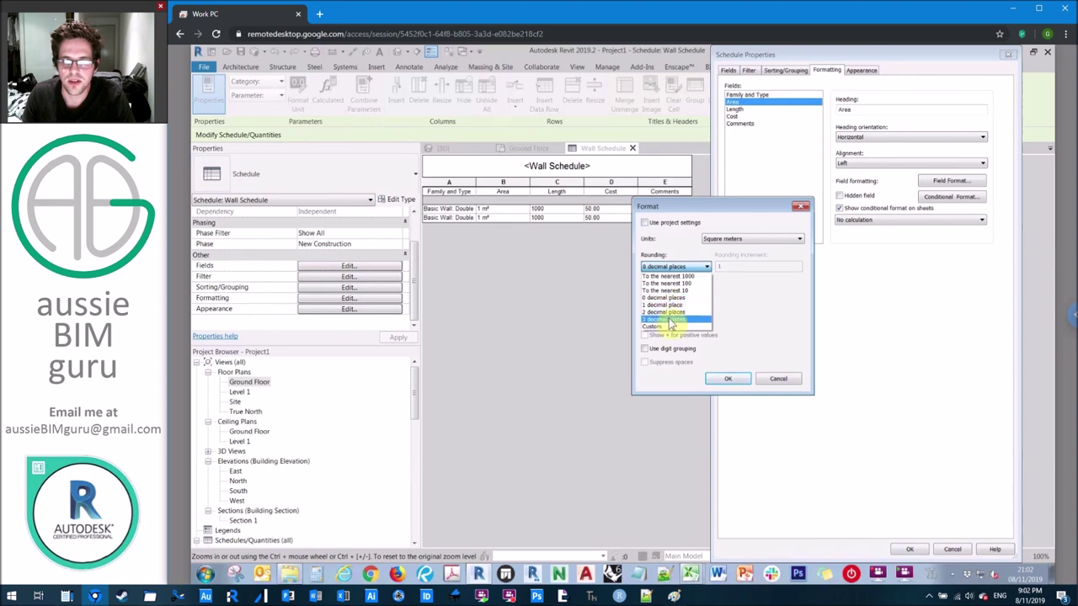
{"action": "left_click", "coordinate": [671, 320]}
{"action": "left_click", "coordinate": [728, 378]}
{"action": "left_click", "coordinate": [909, 549]}
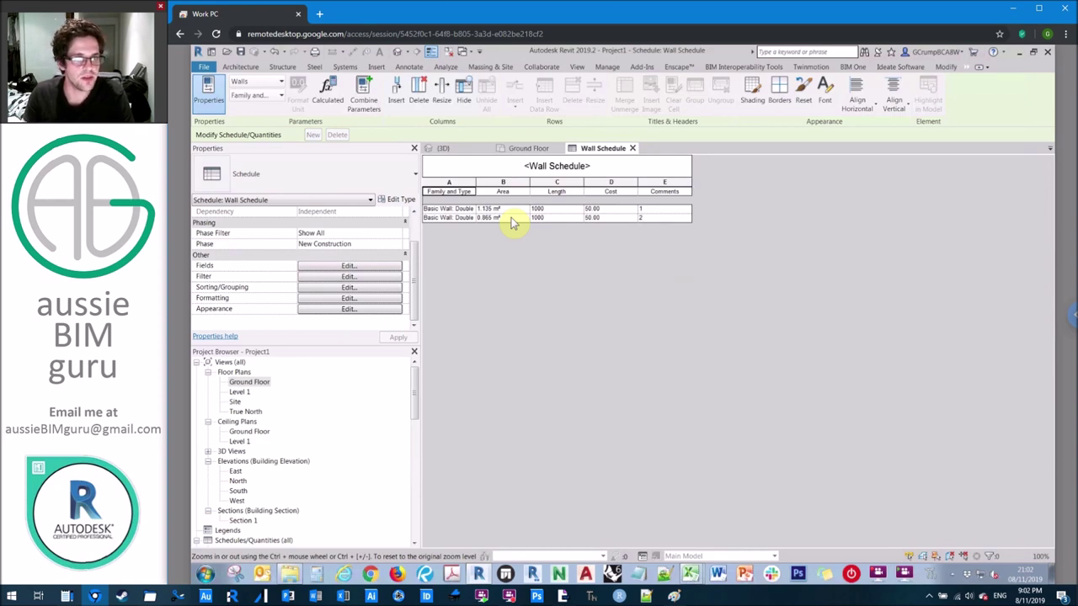
- Check the corner wall join on the Ground Floor plan and set the view's detail level to Fine
{"action": "left_click", "coordinate": [530, 149]}
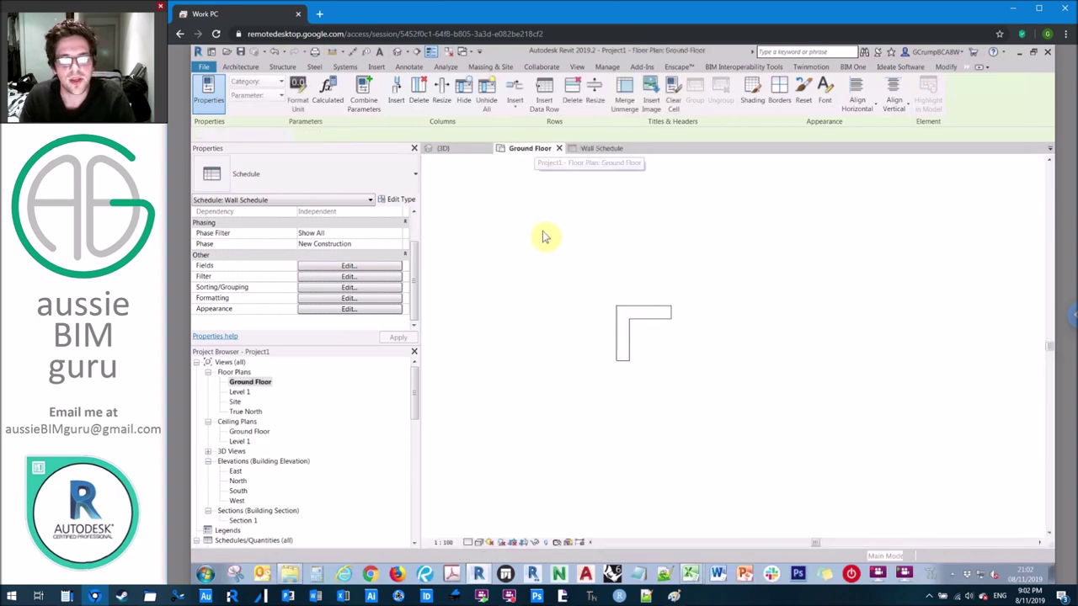
{"action": "left_click", "coordinate": [947, 67]}
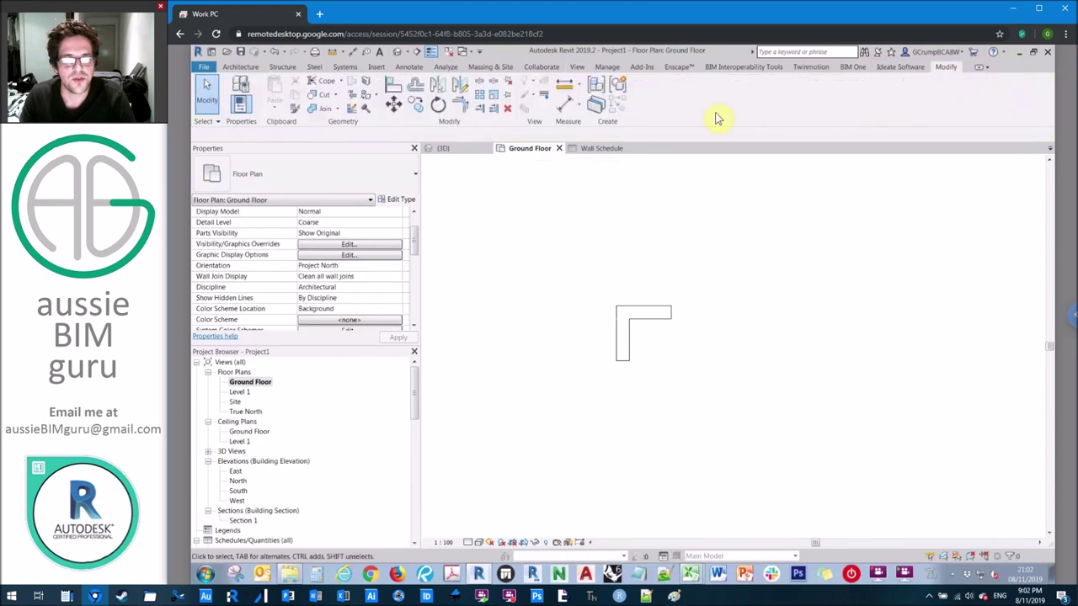
{"action": "left_click", "coordinate": [352, 109]}
{"action": "scroll", "coordinate": [603, 287], "scroll_direction": "up", "scroll_amount": 2}
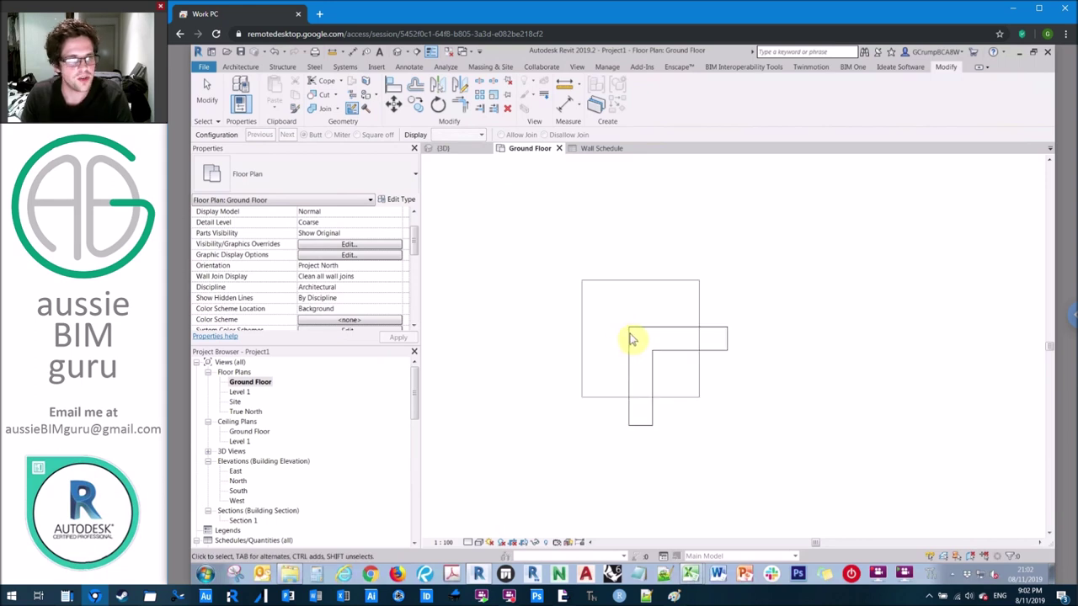
{"action": "left_click", "coordinate": [632, 339]}
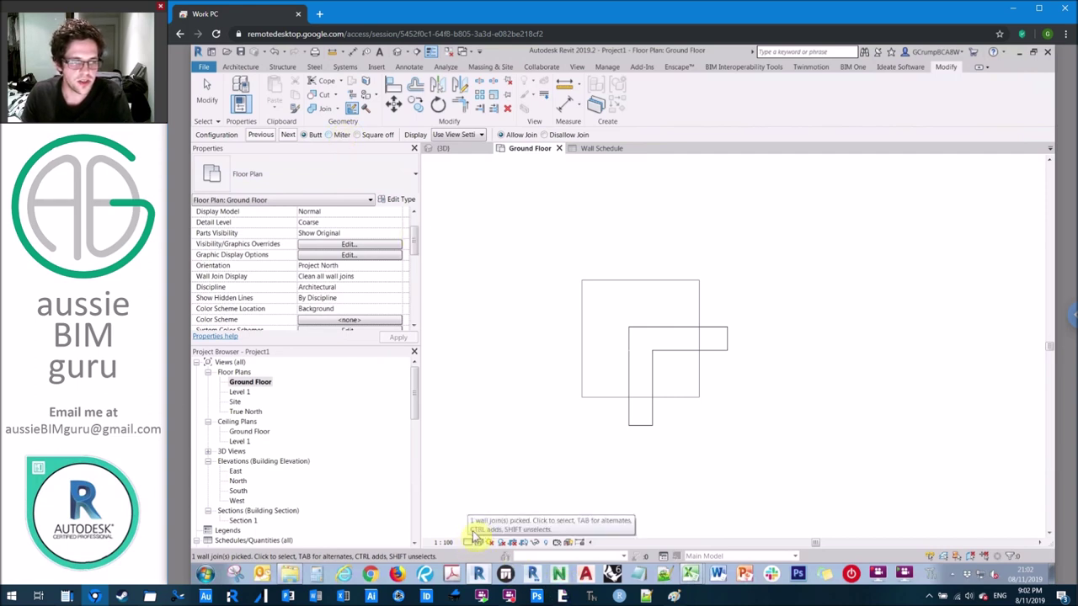
{"action": "key", "text": "Escape"}
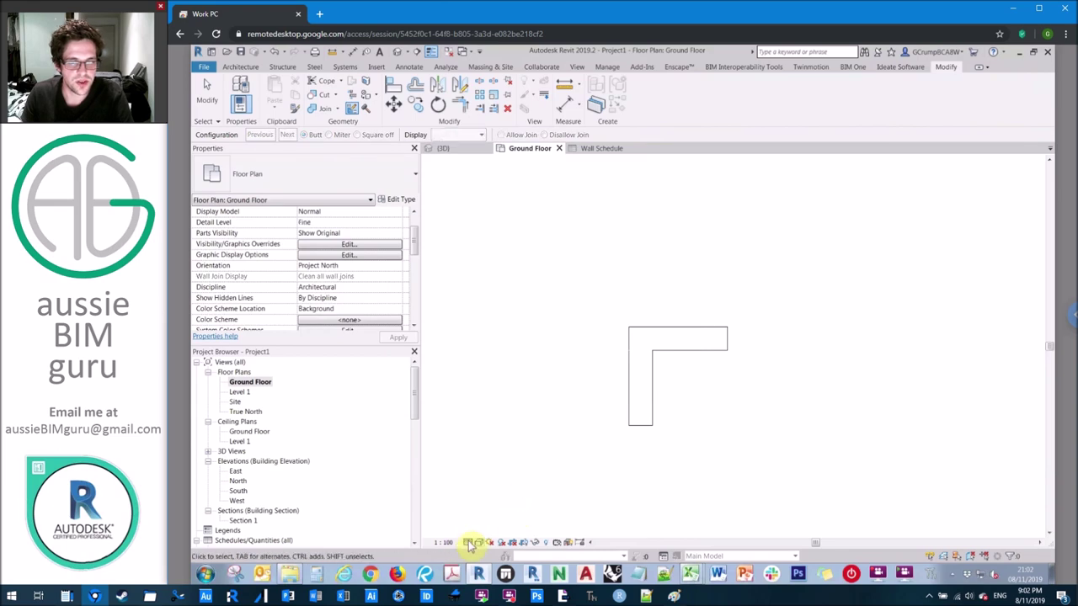
- Set the cut plane offset in the Ground Floor plan's view range to 500
{"action": "left_click_drag", "start_coordinate": [414, 229], "coordinate": [412, 274]}
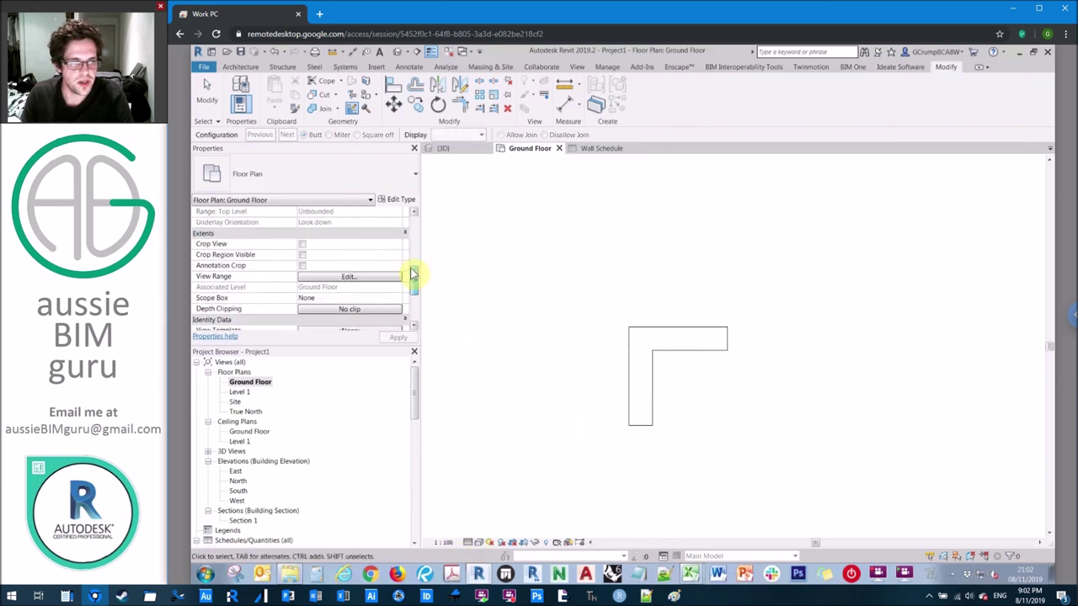
{"action": "left_click", "coordinate": [371, 276]}
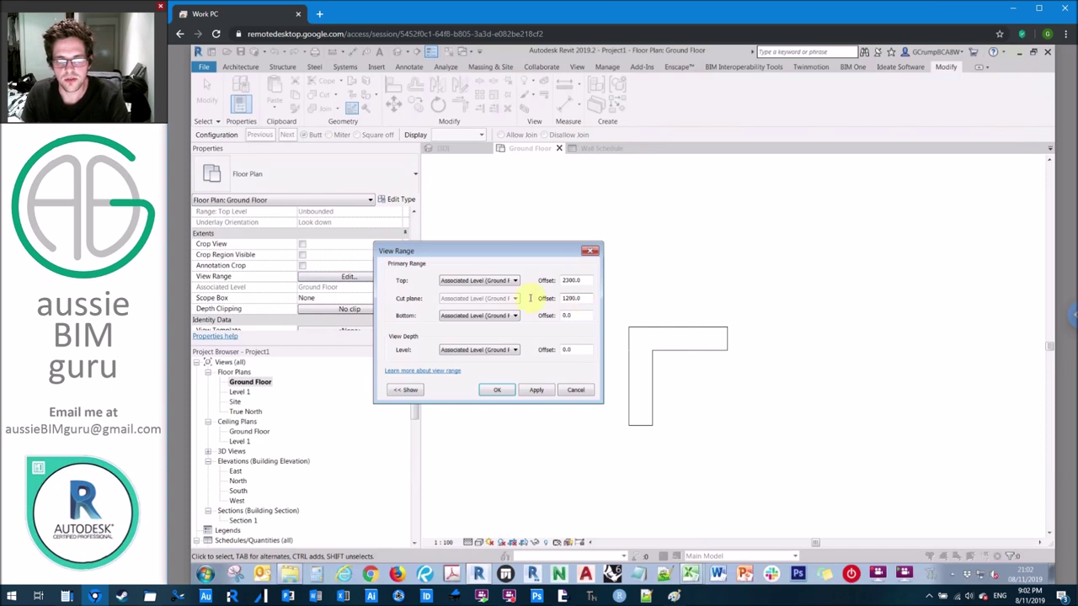
{"action": "left_click", "coordinate": [499, 390]}
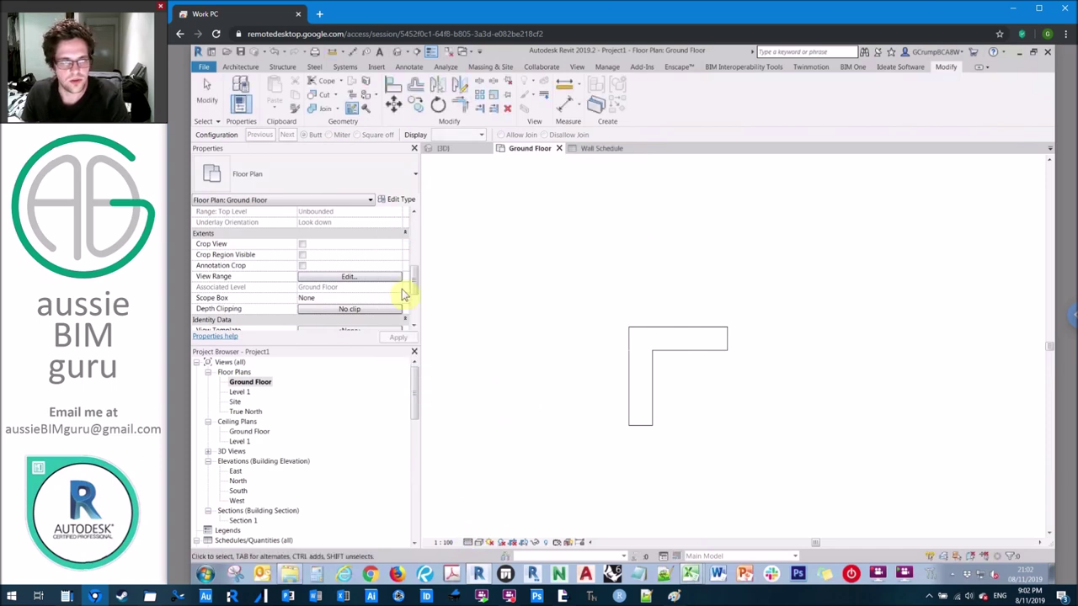
{"action": "left_click", "coordinate": [664, 335]}
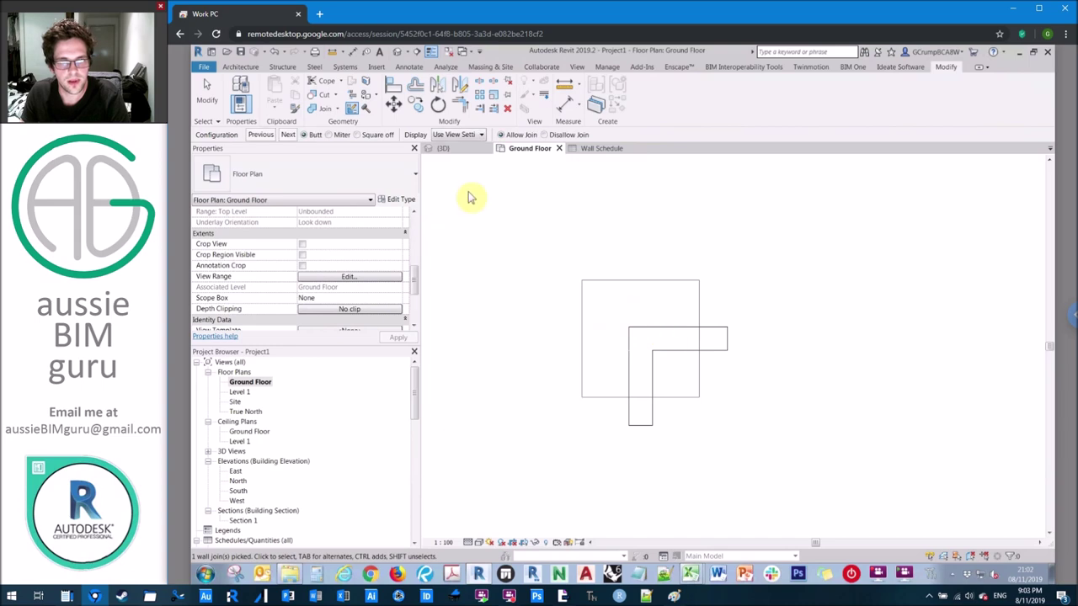
{"action": "key", "text": "Escape"}
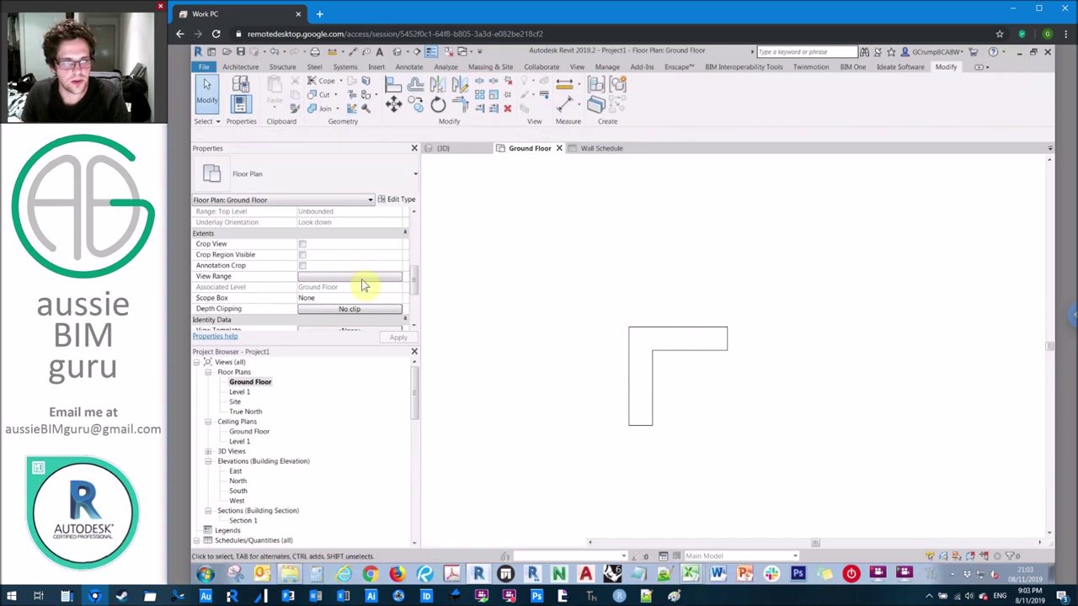
{"action": "left_click", "coordinate": [362, 280]}
{"action": "double_click", "coordinate": [581, 299]}
{"action": "type", "text": "500"}
{"action": "key", "text": "shift+Tab"}
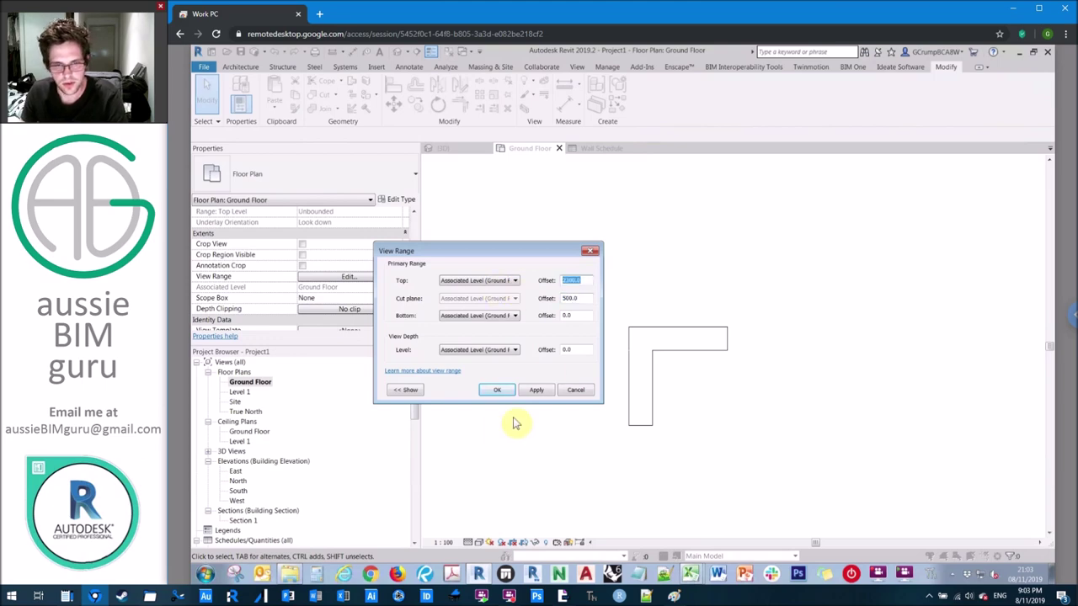
{"action": "left_click", "coordinate": [496, 391]}
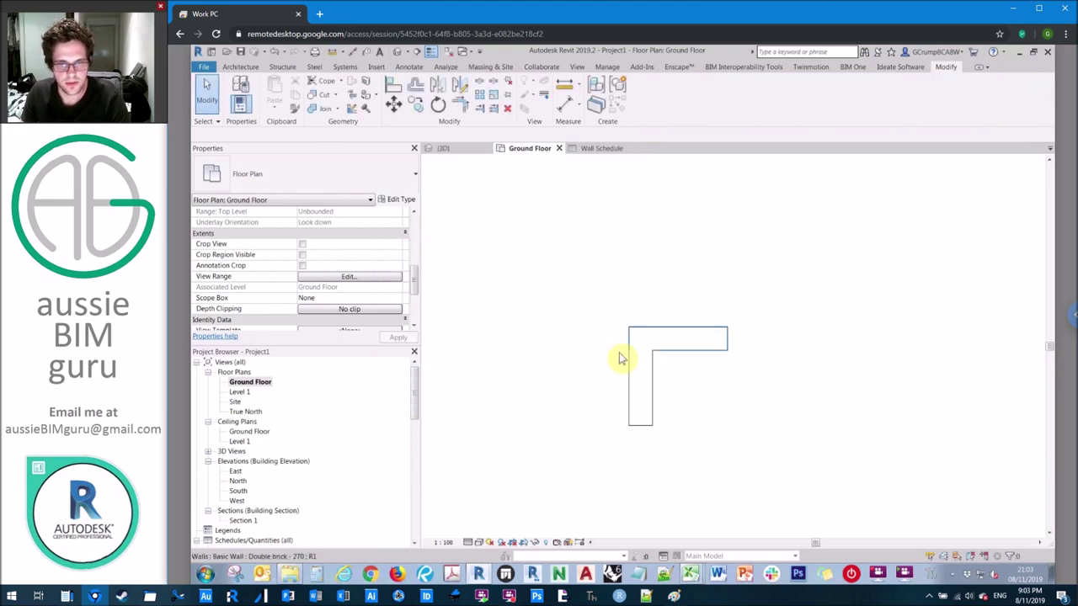
- Review the type properties of the horizontal double brick wall
{"action": "left_click", "coordinate": [623, 339]}
{"action": "left_click", "coordinate": [400, 199]}
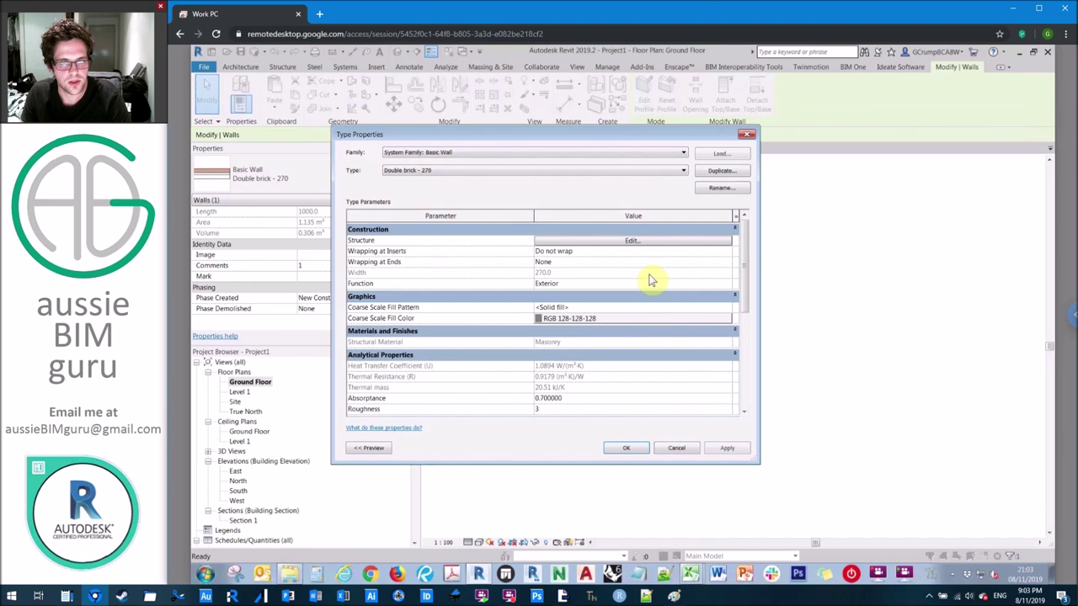
{"action": "key", "text": "Escape"}
{"action": "key", "text": "Escape"}
{"action": "scroll", "coordinate": [414, 290], "scroll_direction": "down", "scroll_amount": 5}
{"action": "scroll", "coordinate": [412, 252], "scroll_direction": "up", "scroll_amount": 5}
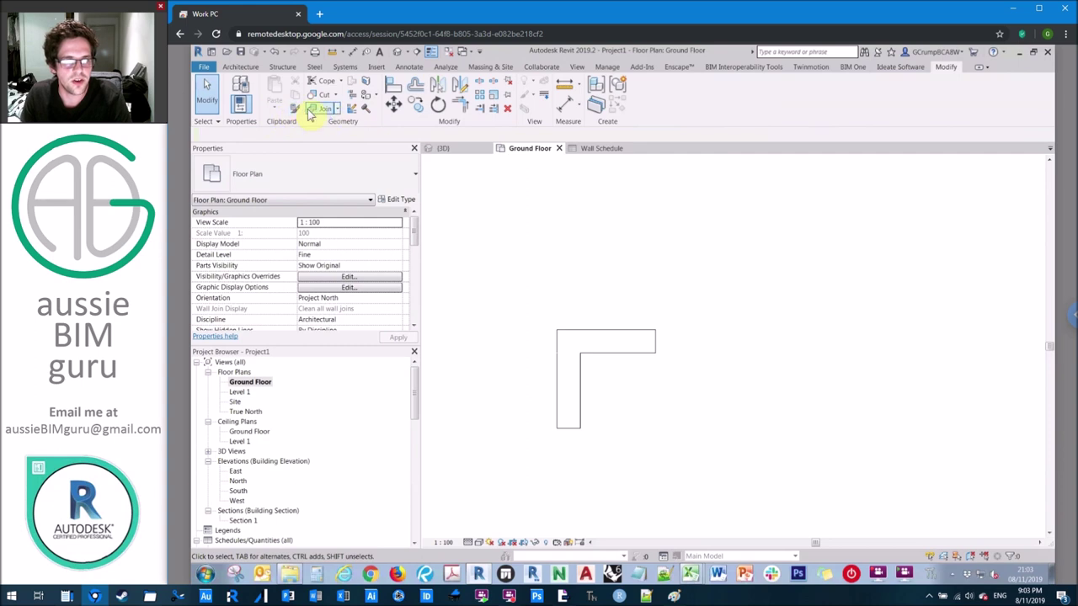
- Switch the corner wall join to the next butt configuration and compare the wall areas in the Wall Schedule
{"action": "left_click", "coordinate": [352, 109]}
{"action": "left_click", "coordinate": [565, 338]}
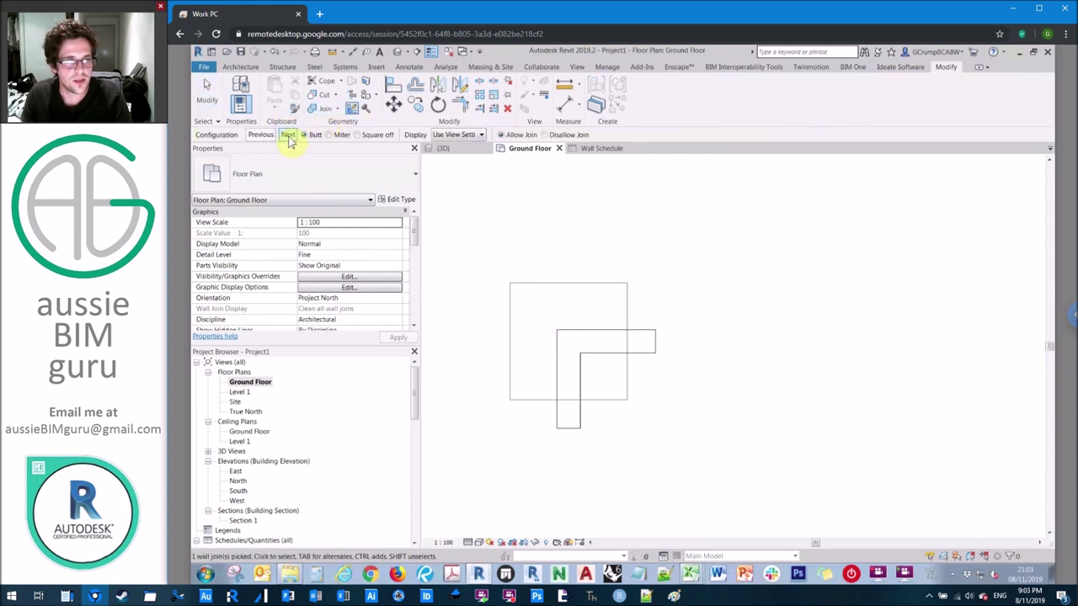
{"action": "left_click", "coordinate": [583, 149]}
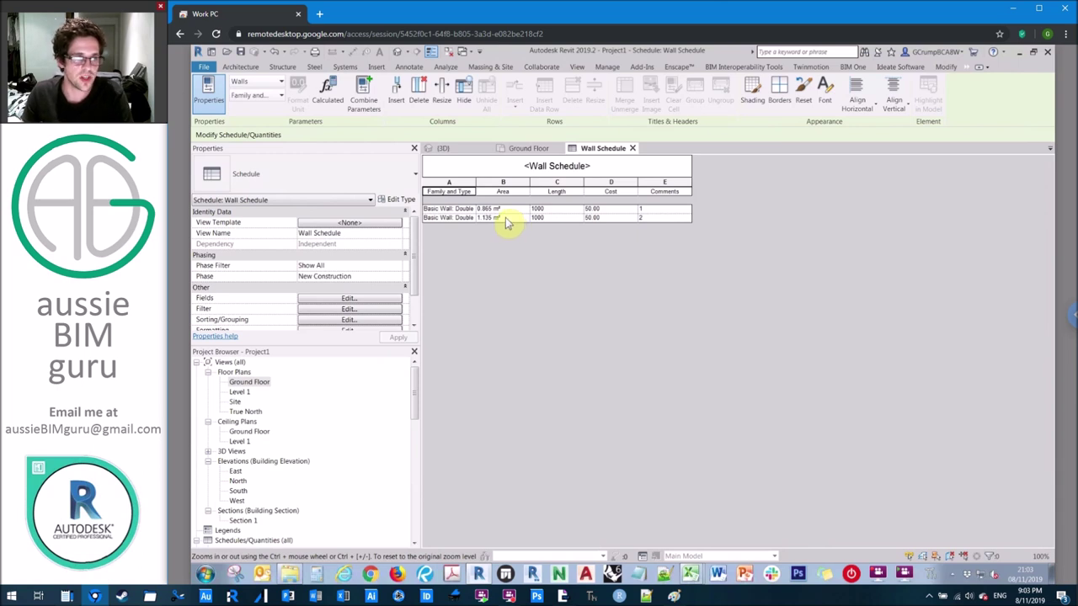
- Place aligned dimensions along the full outer length of both walls on the Ground Floor plan
{"action": "left_click", "coordinate": [528, 149]}
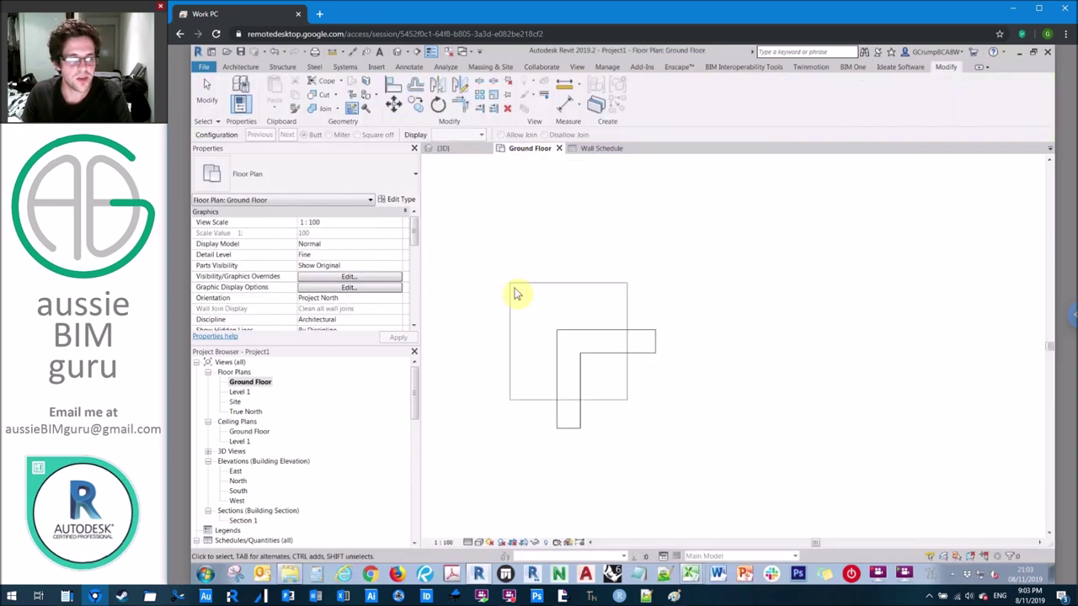
{"action": "key", "text": "d"}
{"action": "key", "text": "i"}
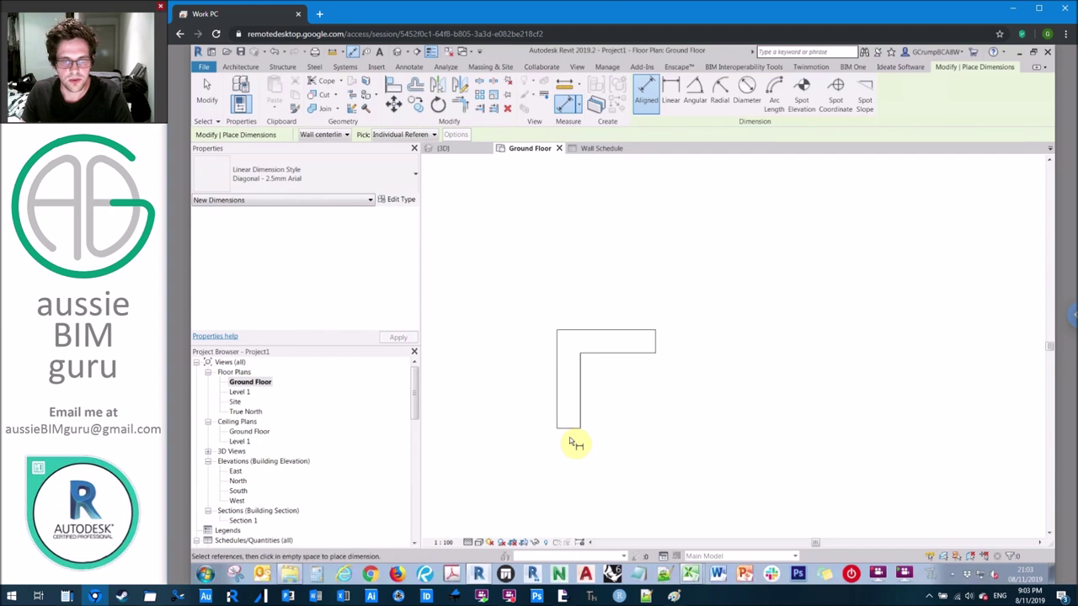
{"action": "left_click", "coordinate": [585, 331]}
{"action": "left_click", "coordinate": [501, 299]}
{"action": "left_click", "coordinate": [559, 346]}
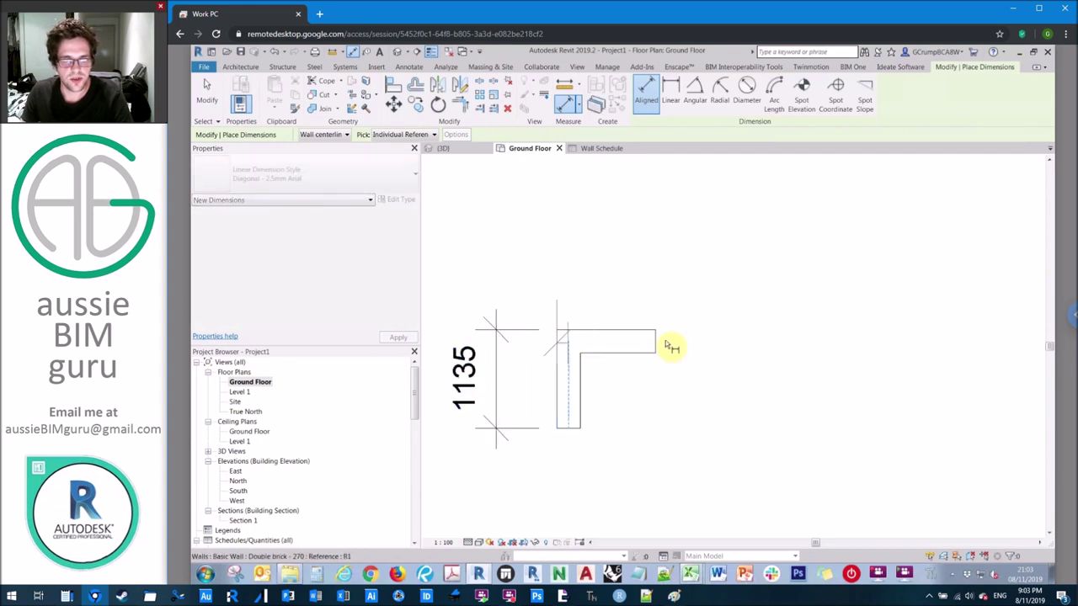
{"action": "left_click", "coordinate": [655, 338]}
{"action": "left_click", "coordinate": [664, 284]}
{"action": "key", "text": "Escape"}
{"action": "key", "text": "Escape"}
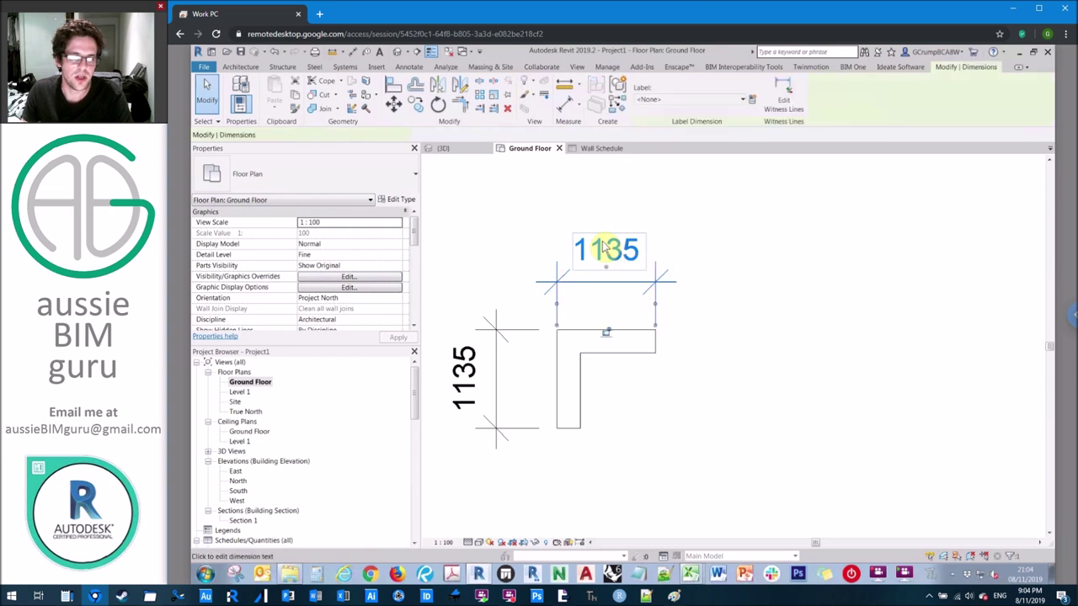
- Delete both outer wall length dimensions
{"action": "left_click", "coordinate": [603, 246]}
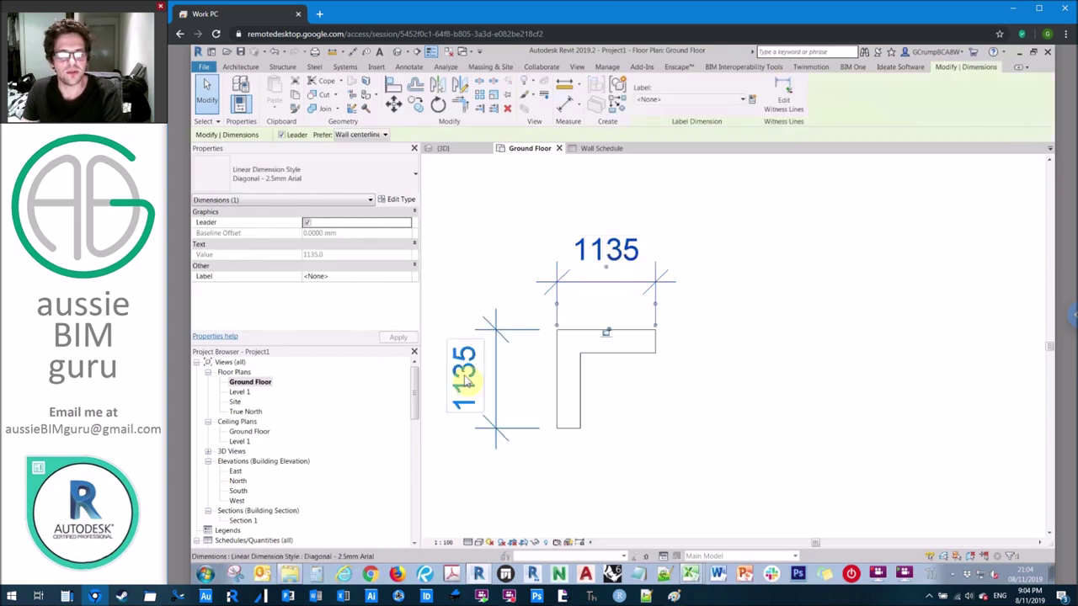
{"action": "key", "text": "Delete"}
{"action": "left_click", "coordinate": [494, 318]}
{"action": "key", "text": "Delete"}
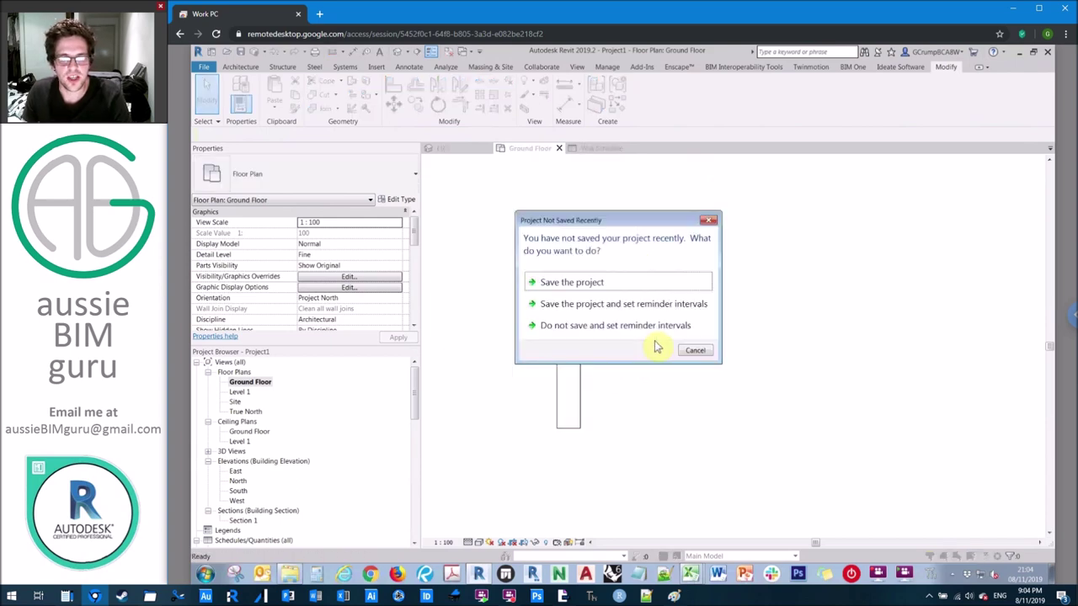
- Dismiss the save reminder and place aligned dimensions for both walls from the inside corner to their free ends
{"action": "left_click", "coordinate": [655, 341]}
{"action": "key", "text": "d"}
{"action": "key", "text": "i"}
{"action": "left_click", "coordinate": [581, 389]}
{"action": "left_click", "coordinate": [666, 274]}
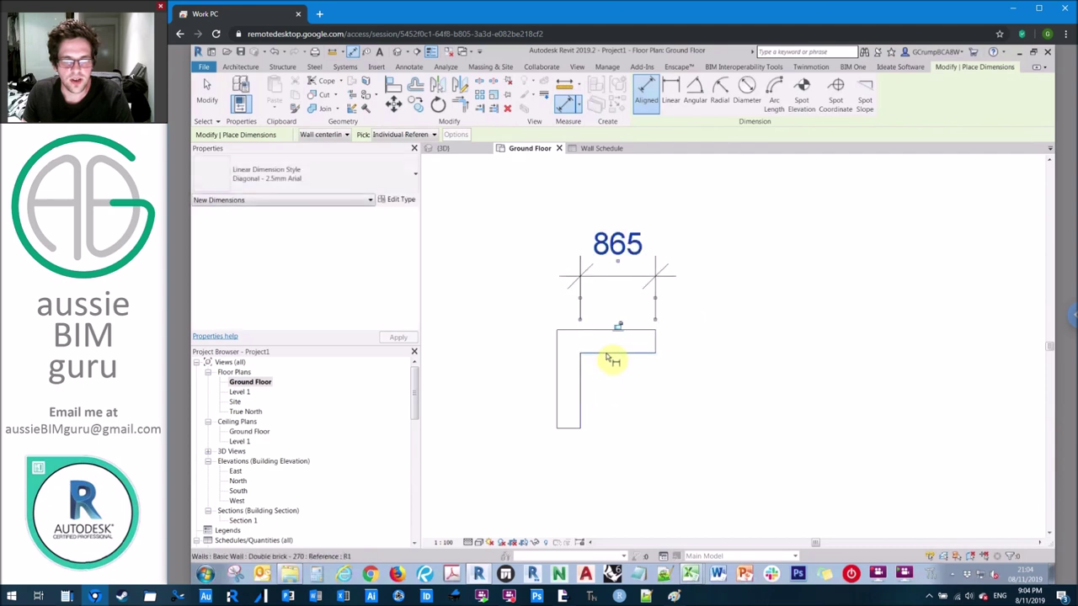
{"action": "left_click", "coordinate": [603, 353]}
{"action": "left_click", "coordinate": [609, 357]}
{"action": "left_click", "coordinate": [500, 361]}
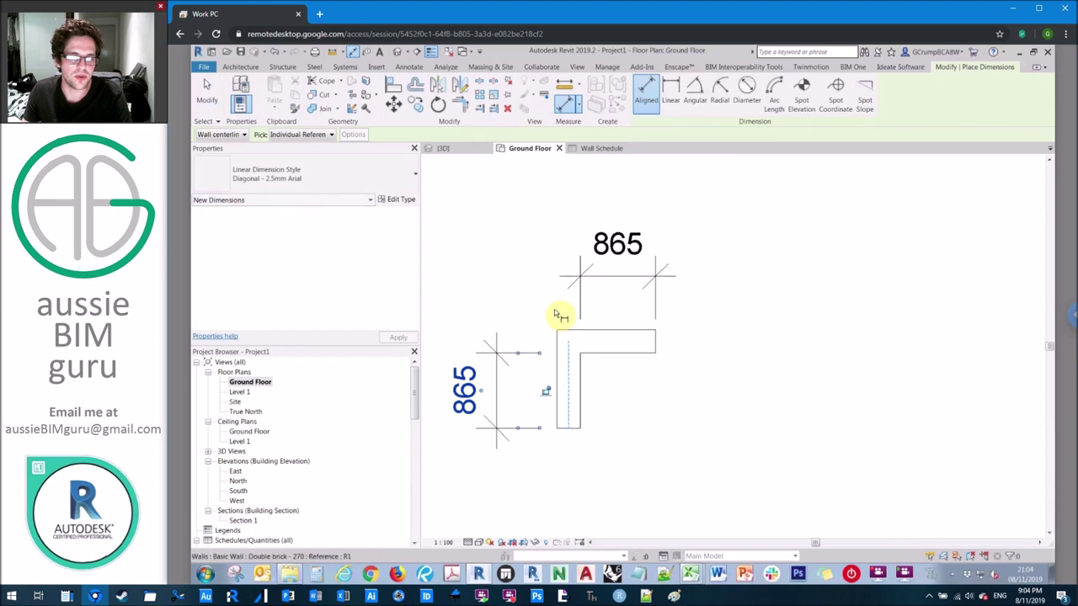
{"action": "middle_click_drag", "start_coordinate": [560, 256], "coordinate": [685, 265]}
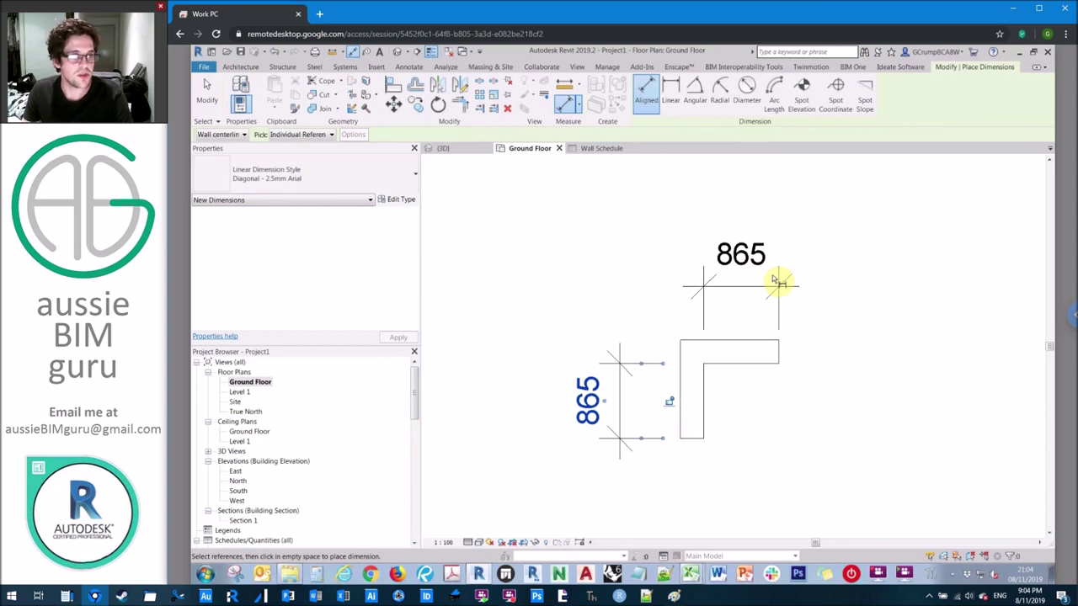
{"action": "key", "text": "Escape"}
{"action": "key", "text": "Escape"}
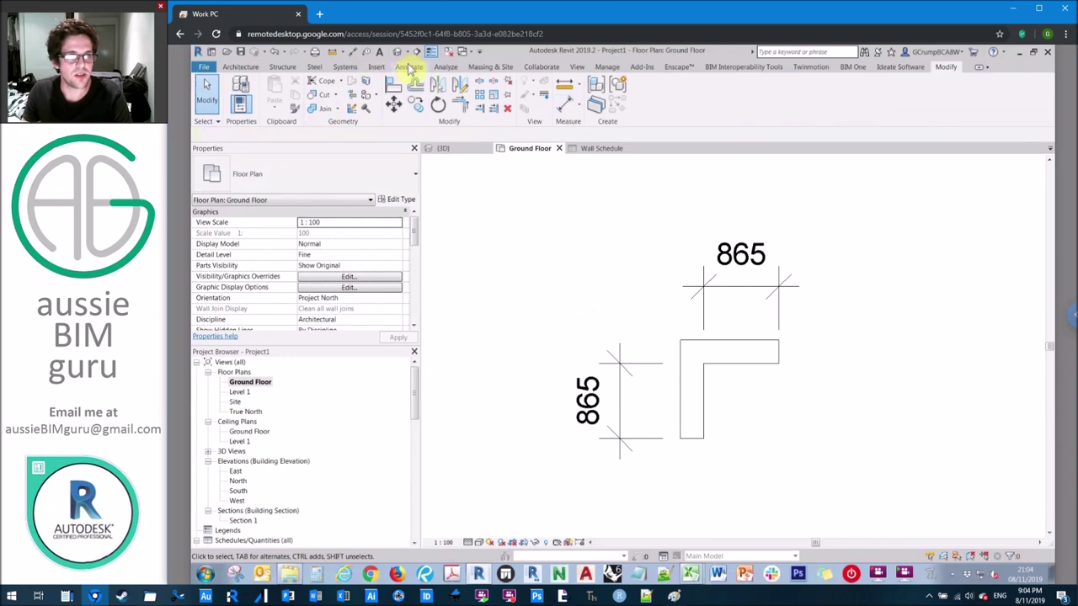
- Delete both inner wall length dimensions
{"action": "left_click", "coordinate": [683, 408]}
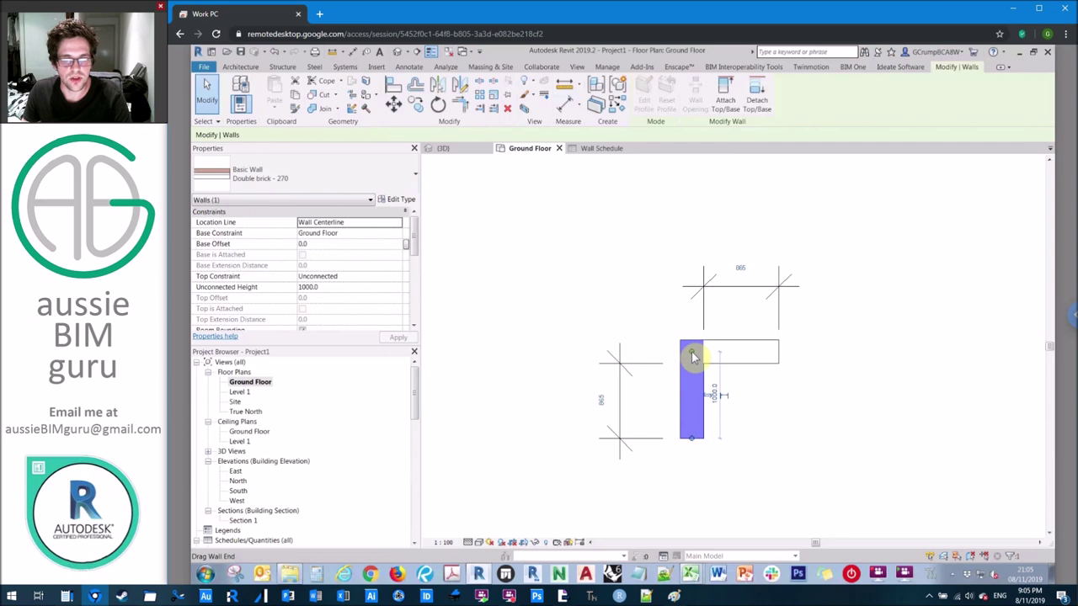
{"action": "left_click", "coordinate": [741, 272]}
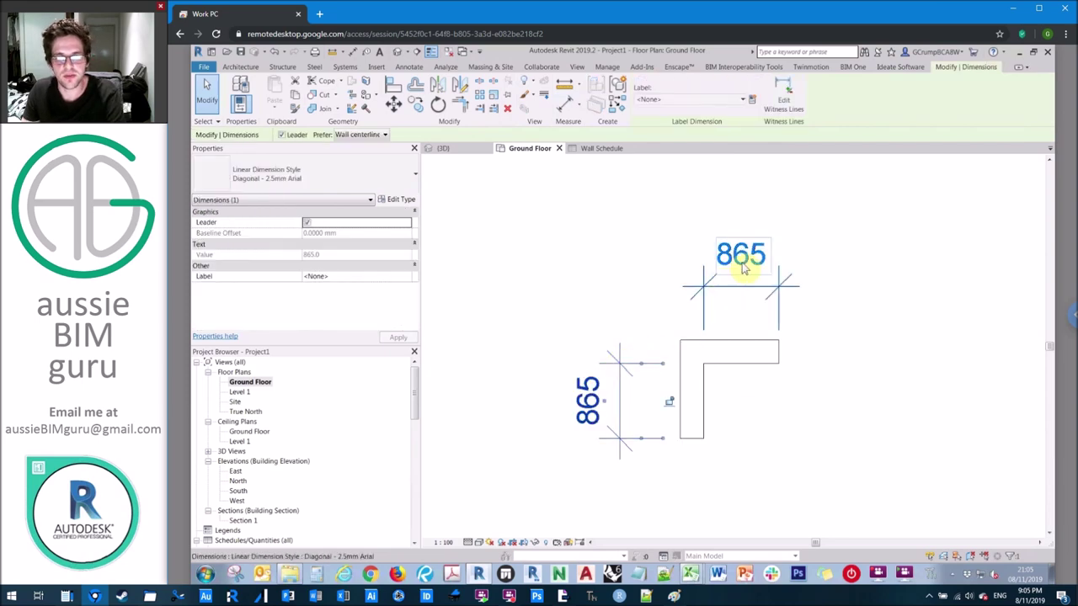
{"action": "key", "text": "Delete"}
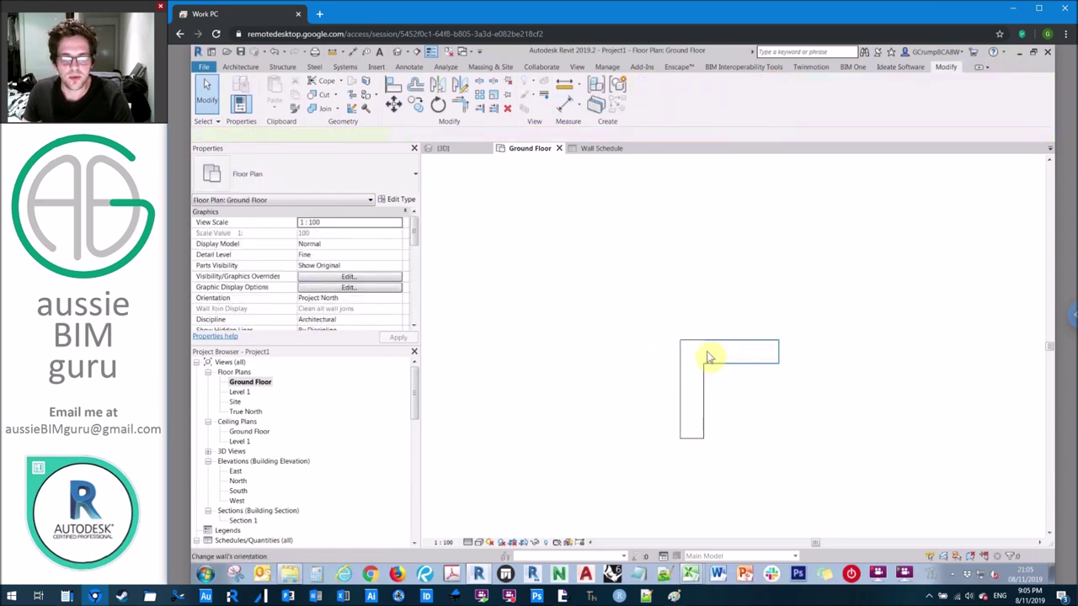
- Pull the horizontal wall's end away from the corner and disallow the join at the vertical wall's upper end
{"action": "left_click", "coordinate": [699, 356]}
{"action": "left_click_drag", "start_coordinate": [696, 354], "coordinate": [722, 356]}
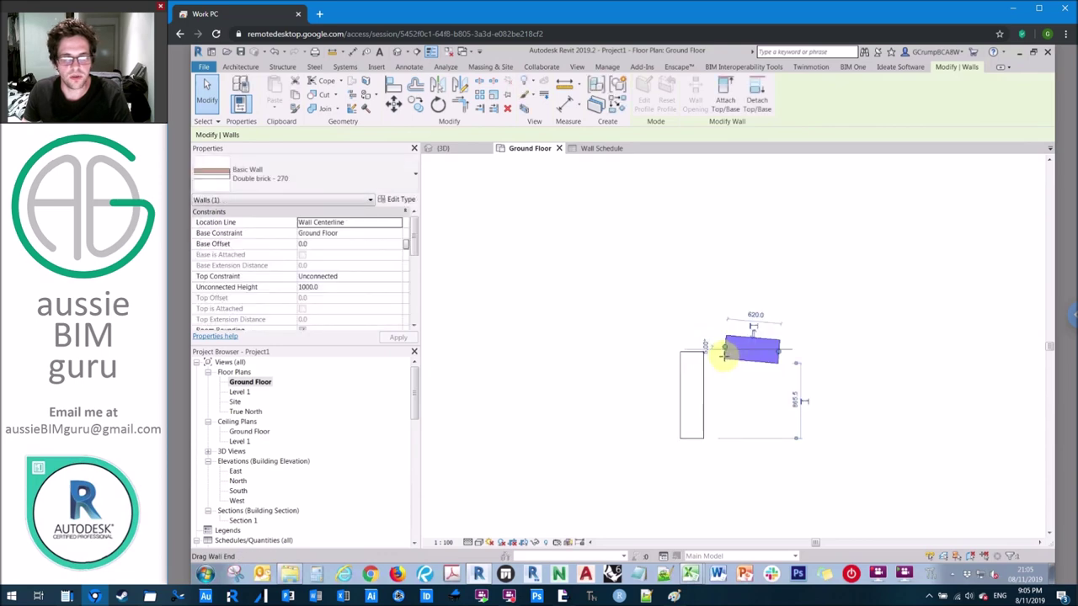
{"action": "left_click", "coordinate": [692, 362]}
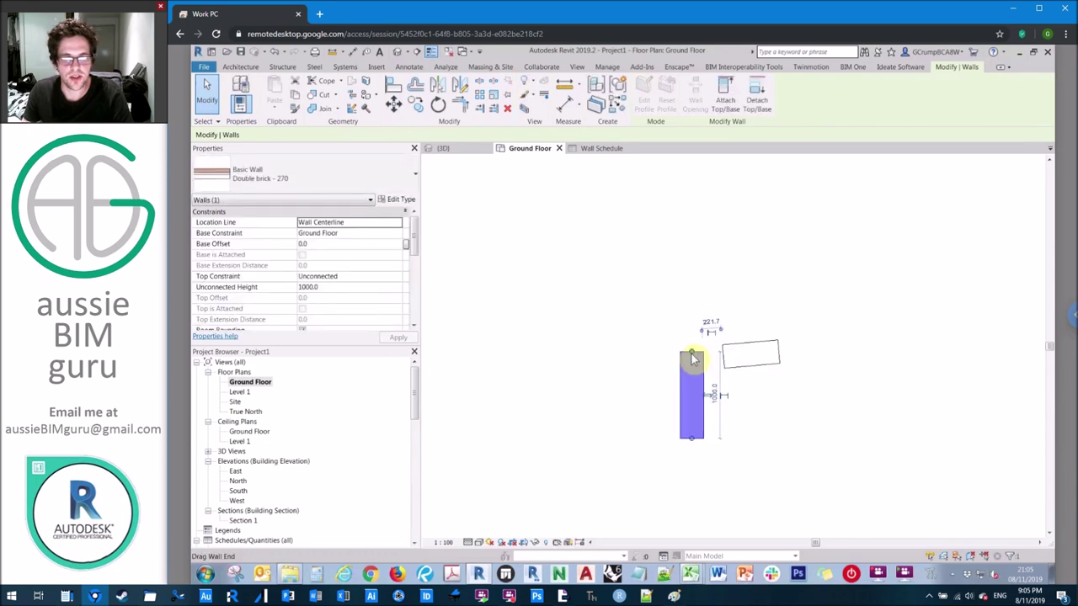
{"action": "right_click", "coordinate": [692, 352]}
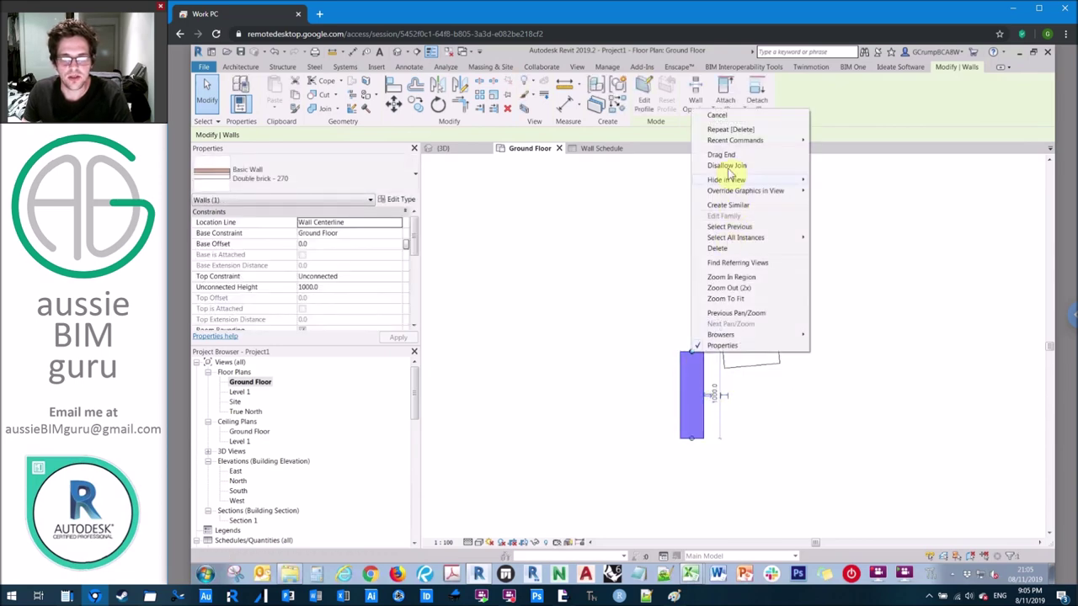
{"action": "key", "text": "Escape"}
{"action": "key", "text": "Escape"}
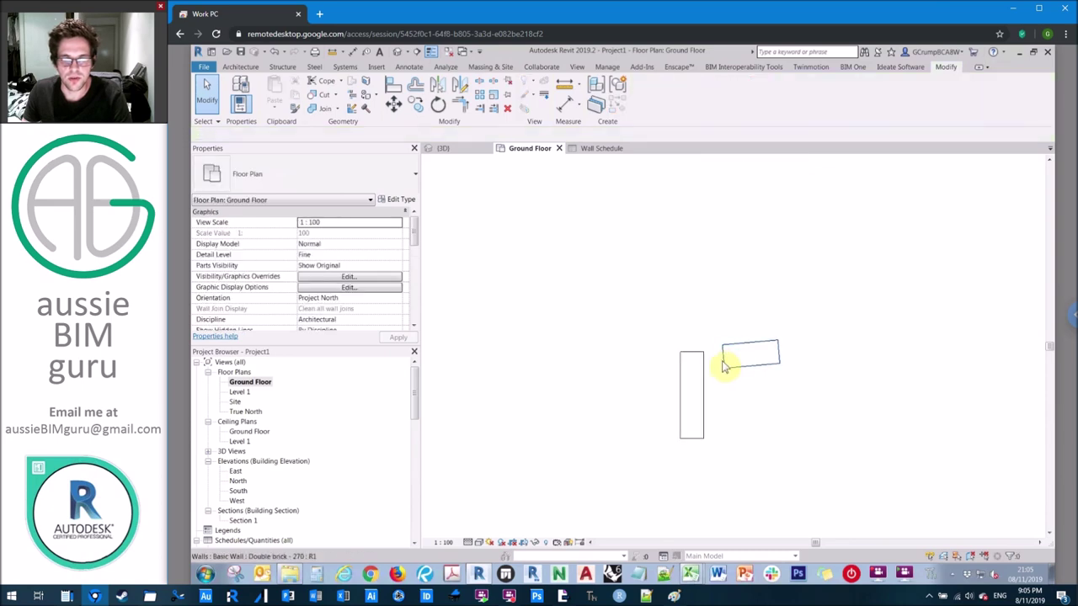
- Disallow the join at the horizontal wall's corner end and extend both walls so they fully overlap at the corner
{"action": "left_click", "coordinate": [722, 360]}
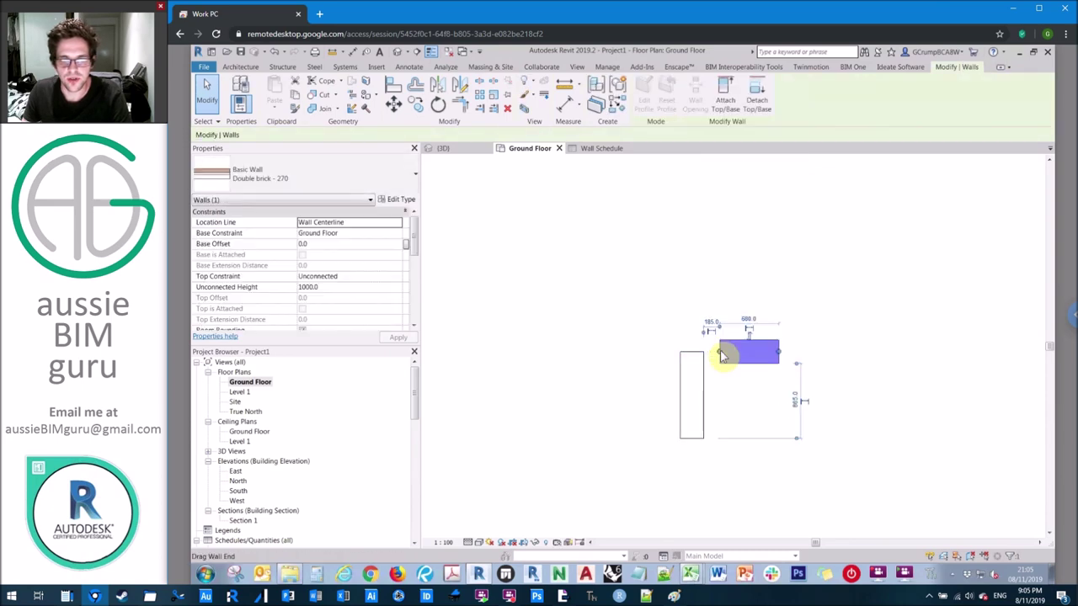
{"action": "right_click", "coordinate": [720, 354]}
{"action": "left_click_drag", "start_coordinate": [720, 354], "coordinate": [692, 341]}
{"action": "key", "text": "Escape"}
{"action": "left_click", "coordinate": [704, 373]}
{"action": "key", "text": "Escape"}
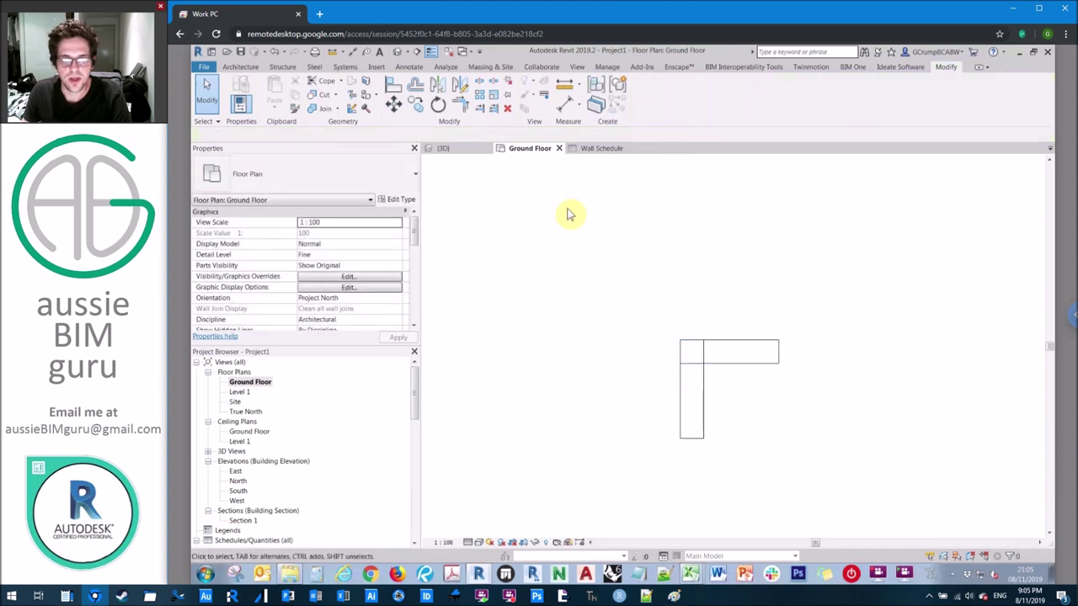
- Check the wall schedule's areas and switch to the Acrobat presentation, advancing it to the "4. Rate Cost by Material" slide
{"action": "left_click", "coordinate": [603, 148]}
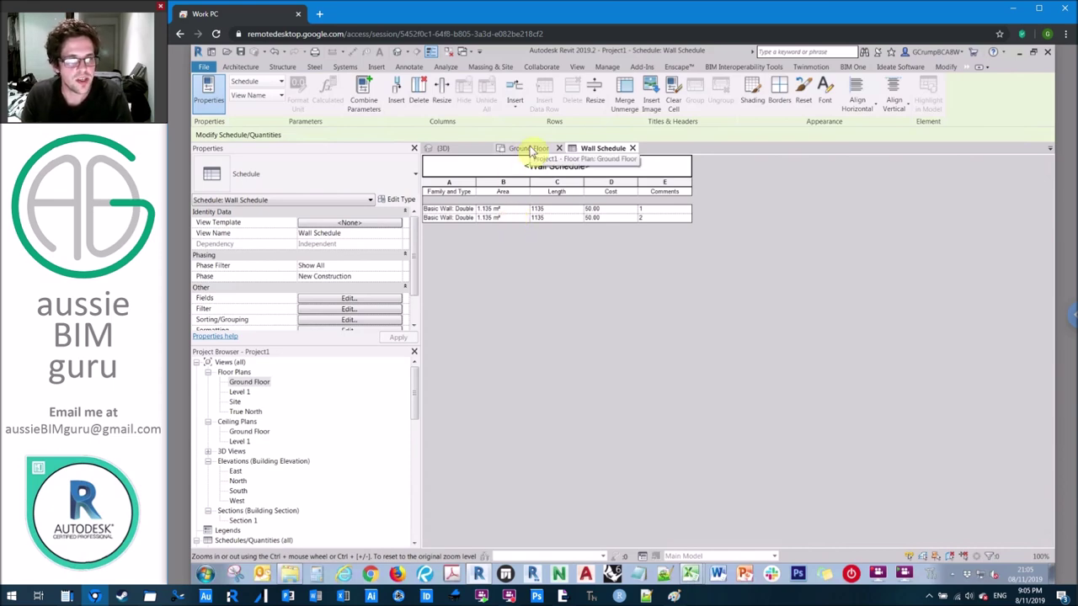
{"action": "left_click", "coordinate": [562, 597]}
{"action": "key", "text": "Right"}
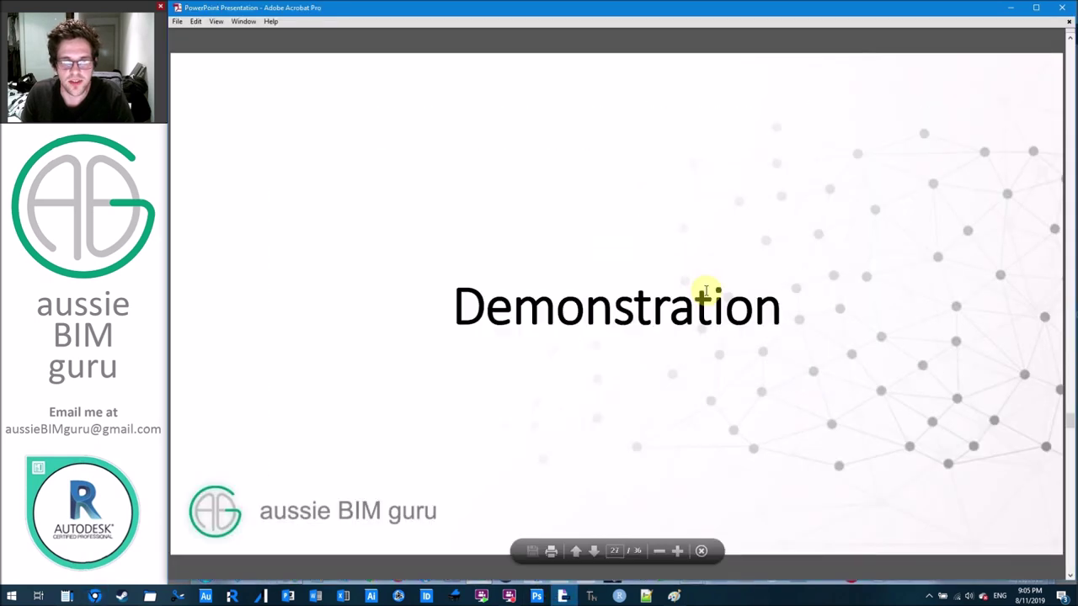
{"action": "key", "text": "Right"}
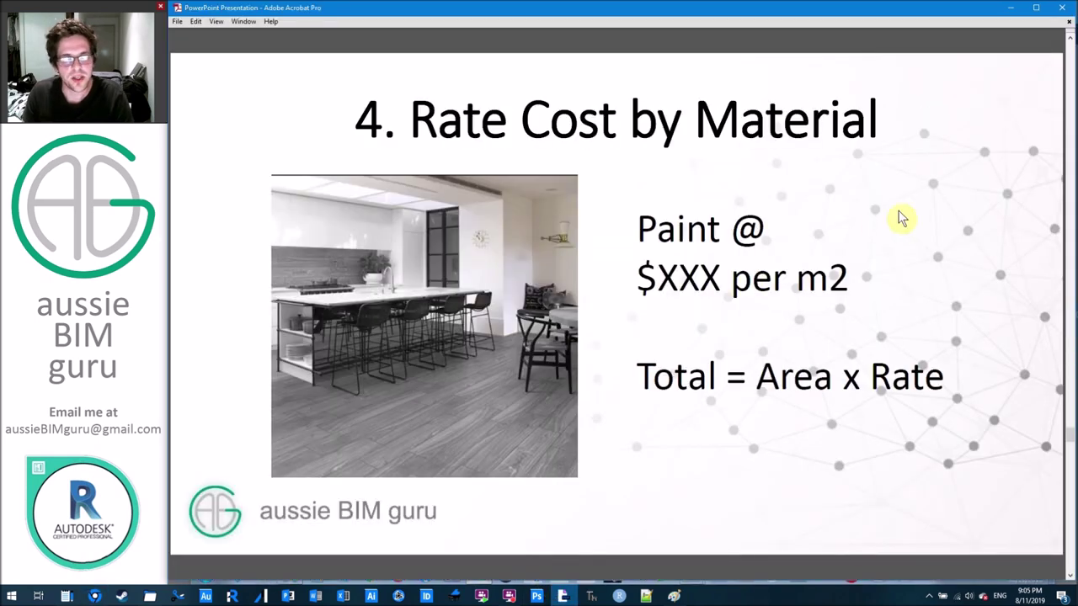
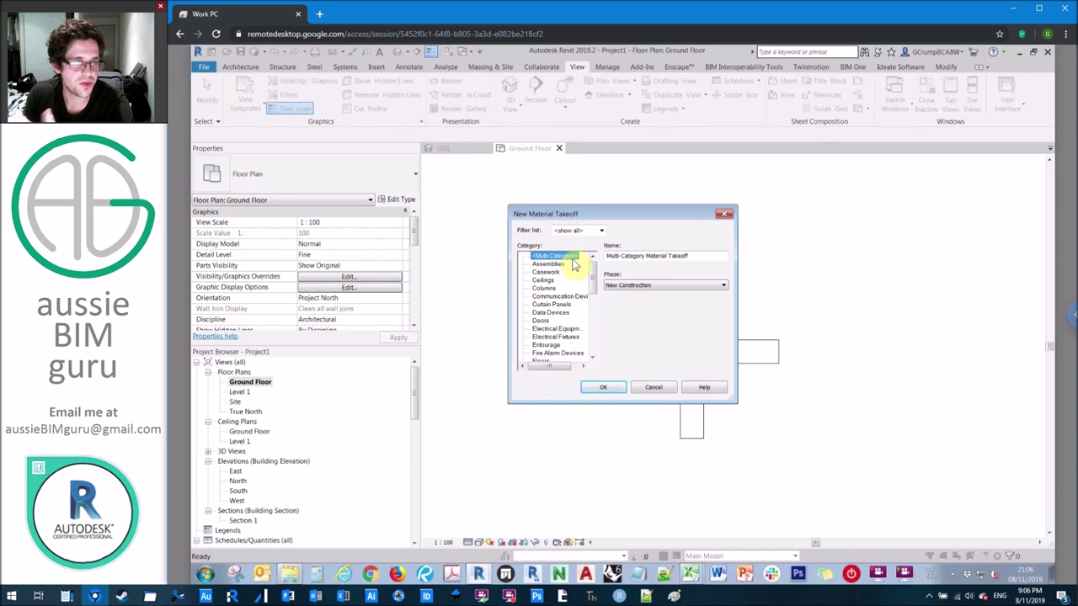
{"action": "left_click", "coordinate": [605, 386]}
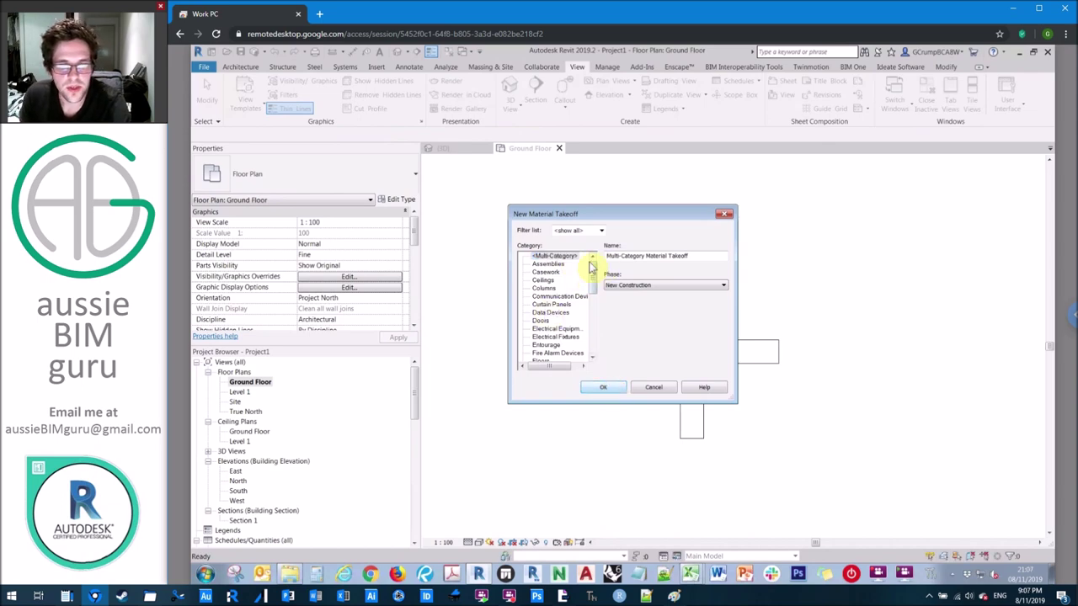
{"action": "left_click", "coordinate": [732, 311]}
{"action": "left_click", "coordinate": [839, 288]}
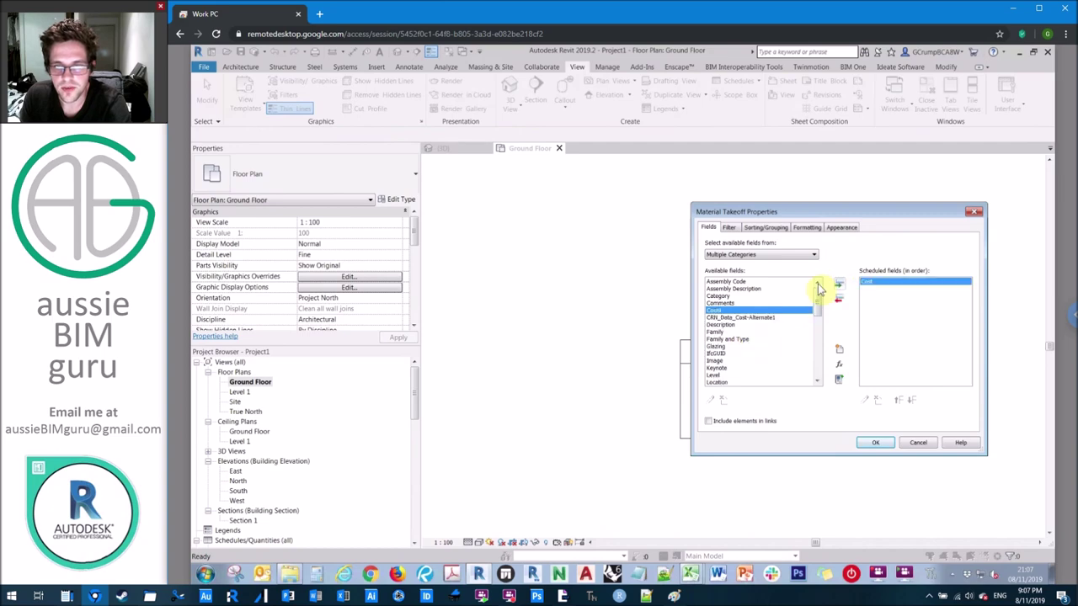
{"action": "left_click", "coordinate": [733, 338]}
{"action": "left_click", "coordinate": [840, 285]}
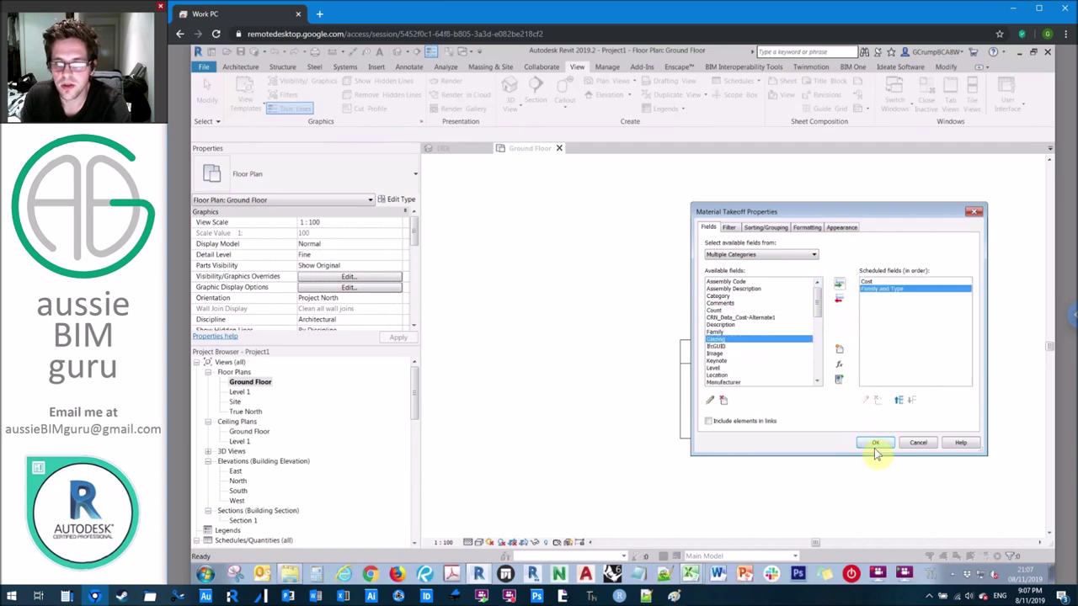
{"action": "left_click", "coordinate": [879, 447]}
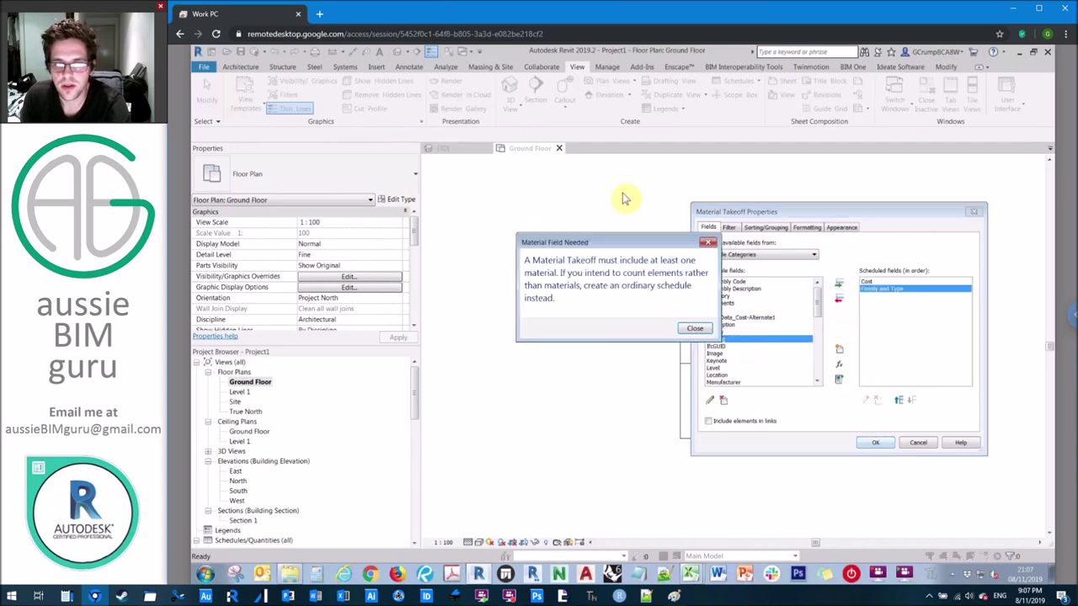
{"action": "left_click", "coordinate": [695, 330]}
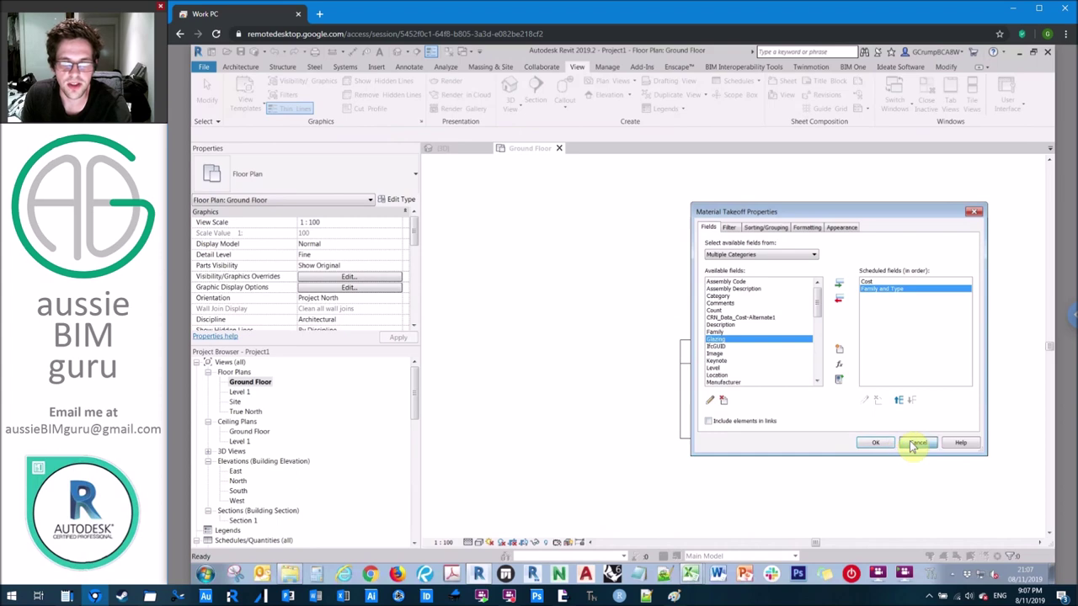
{"action": "left_click", "coordinate": [916, 444]}
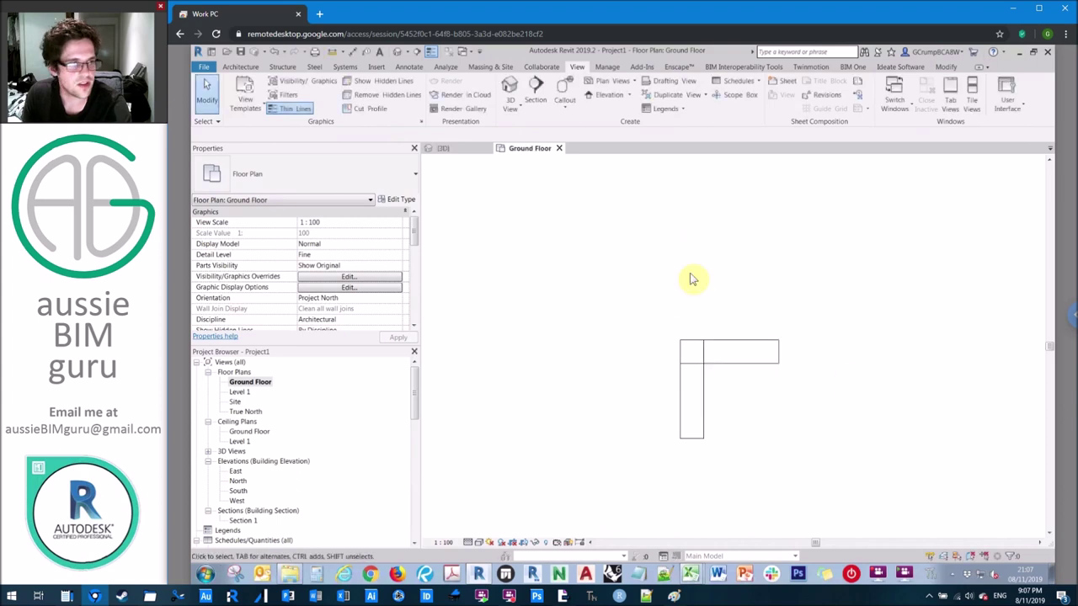
{"action": "left_click", "coordinate": [746, 84]}
{"action": "left_click", "coordinate": [751, 110]}
{"action": "scroll", "coordinate": [564, 308], "scroll_direction": "down", "scroll_amount": 15}
{"action": "left_click", "coordinate": [539, 337]}
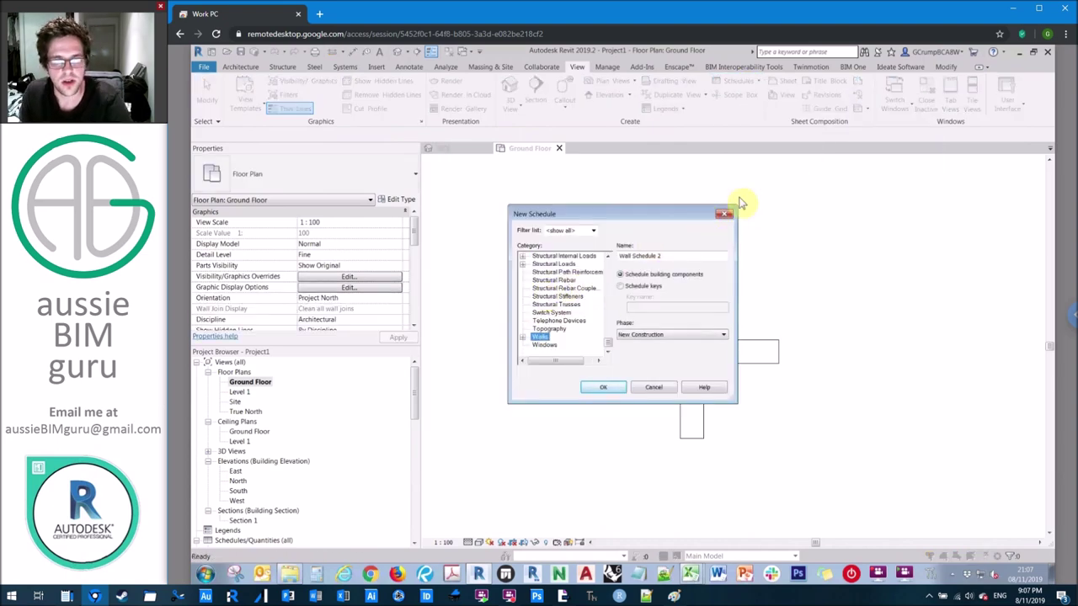
{"action": "left_click", "coordinate": [725, 214]}
- Start a new material takeoff for the Walls category named Wall Material Takeoff, using the New Construction phase
{"action": "left_click", "coordinate": [739, 80]}
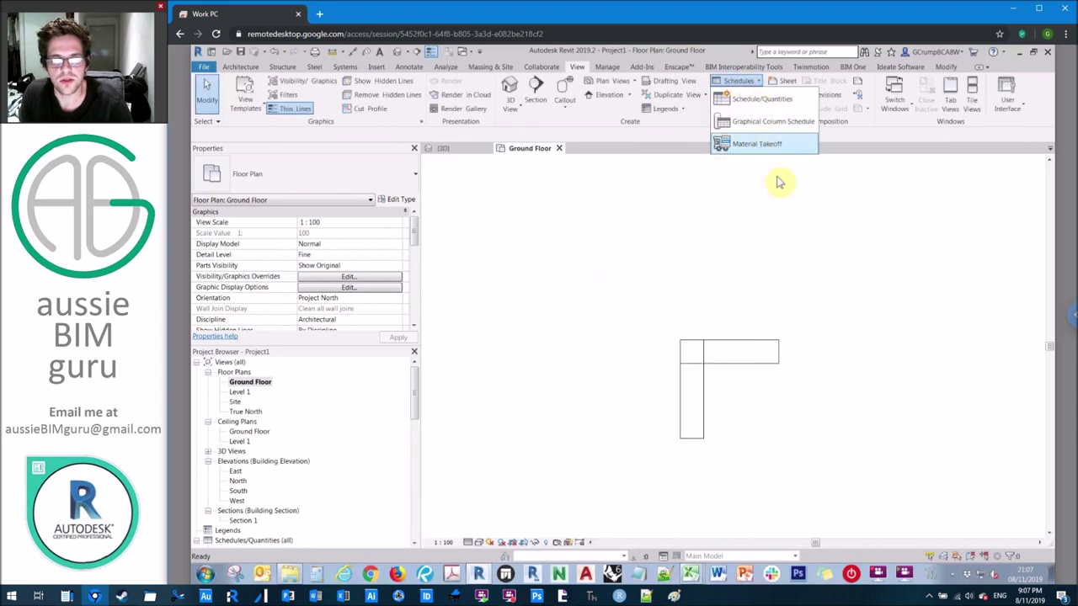
{"action": "left_click", "coordinate": [757, 143]}
{"action": "scroll", "coordinate": [552, 304], "scroll_direction": "down", "scroll_amount": 10}
{"action": "left_click", "coordinate": [540, 344]}
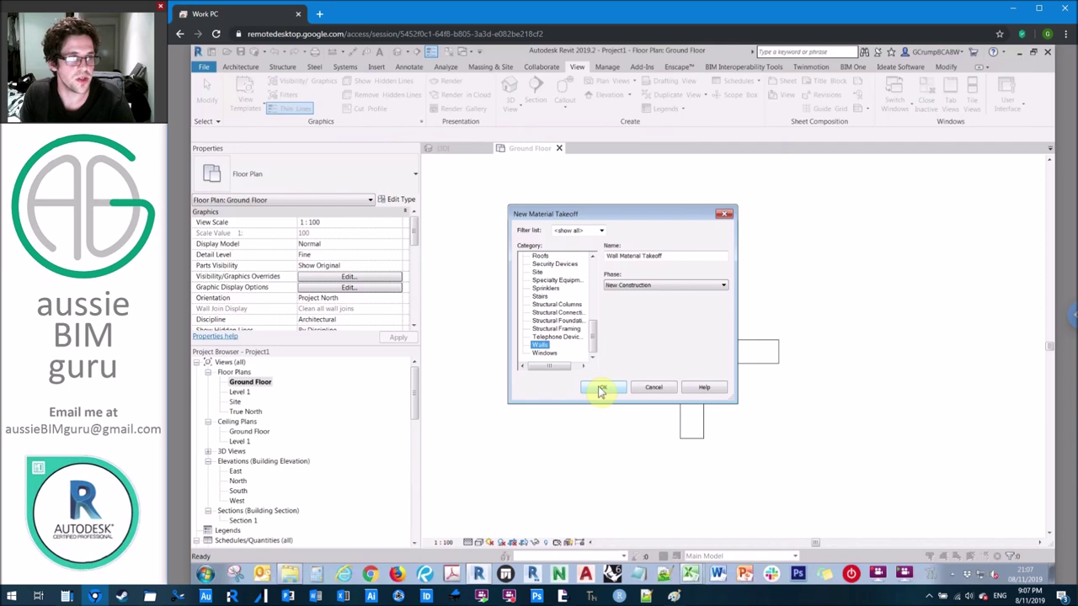
{"action": "left_click", "coordinate": [601, 388]}
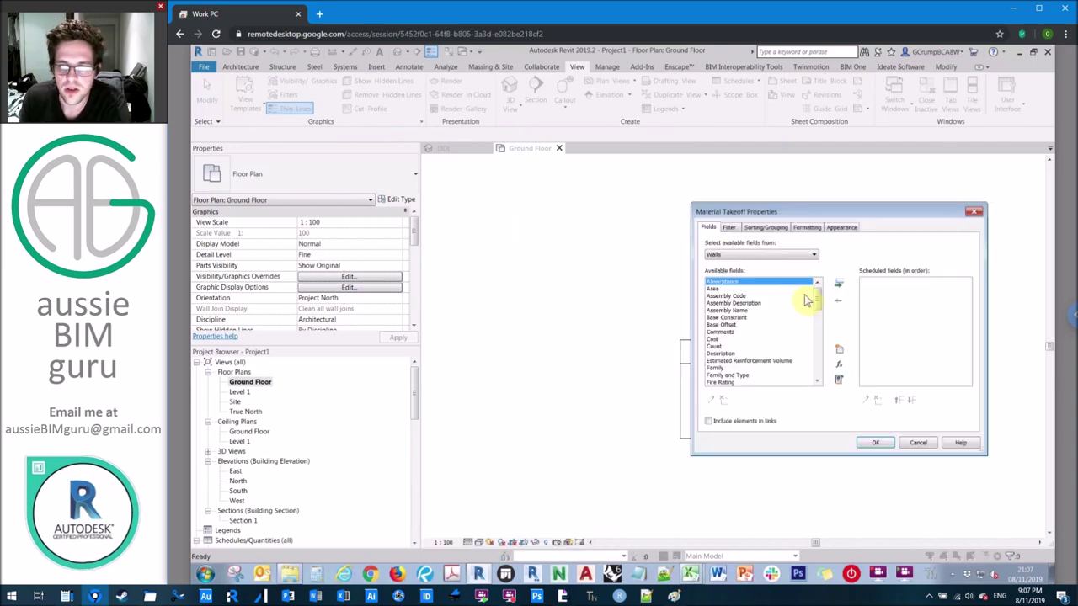
- Add Cost and Material: Area to the takeoff's scheduled fields
{"action": "left_click", "coordinate": [724, 338]}
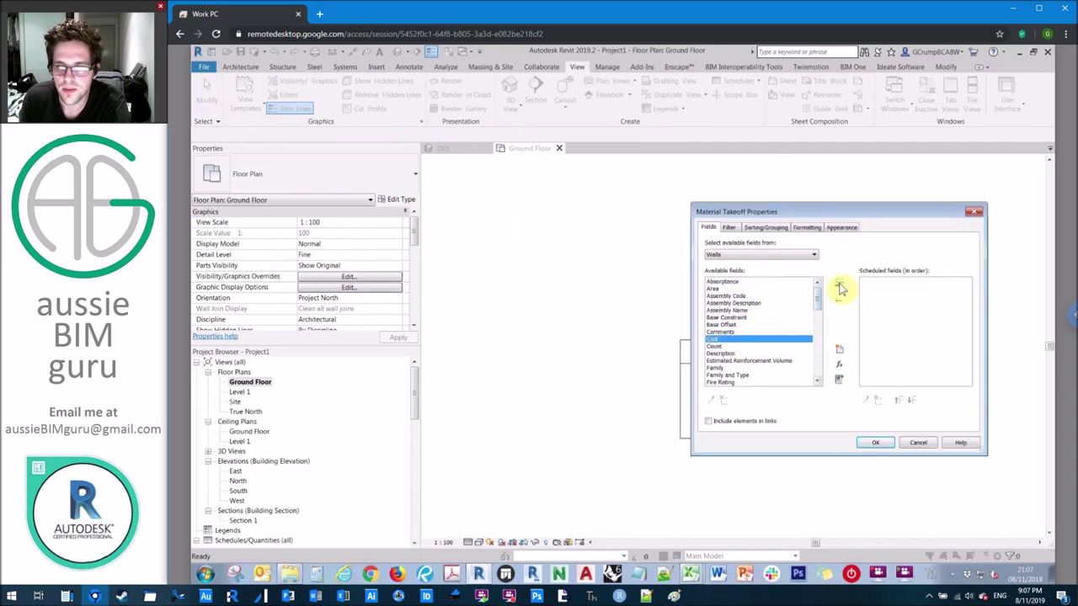
{"action": "left_click", "coordinate": [838, 284]}
{"action": "scroll", "coordinate": [813, 314], "scroll_direction": "down", "scroll_amount": 7}
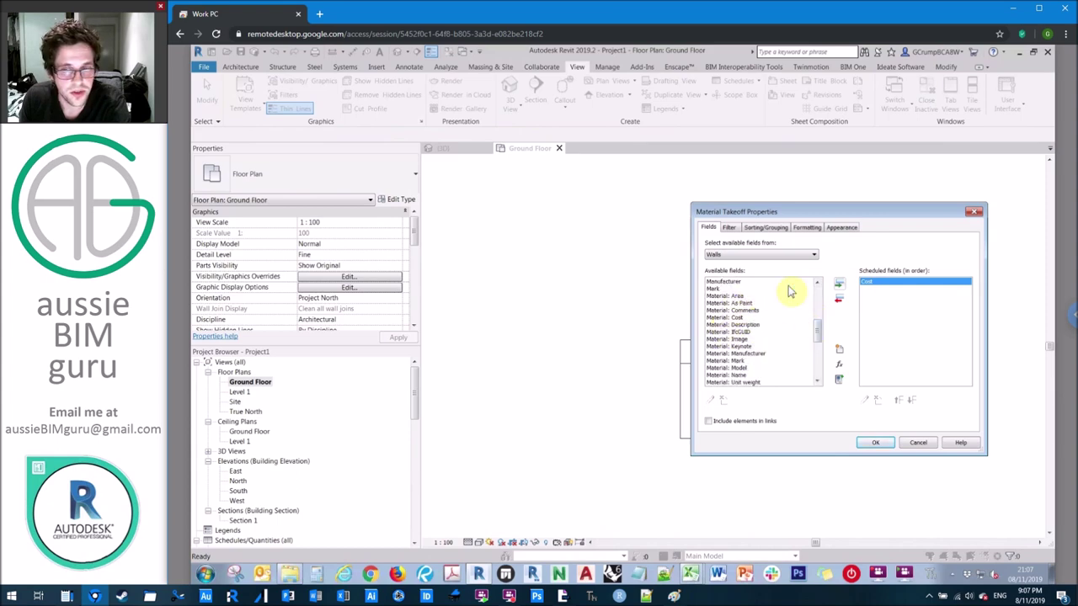
{"action": "left_click", "coordinate": [743, 298]}
{"action": "left_click", "coordinate": [745, 298]}
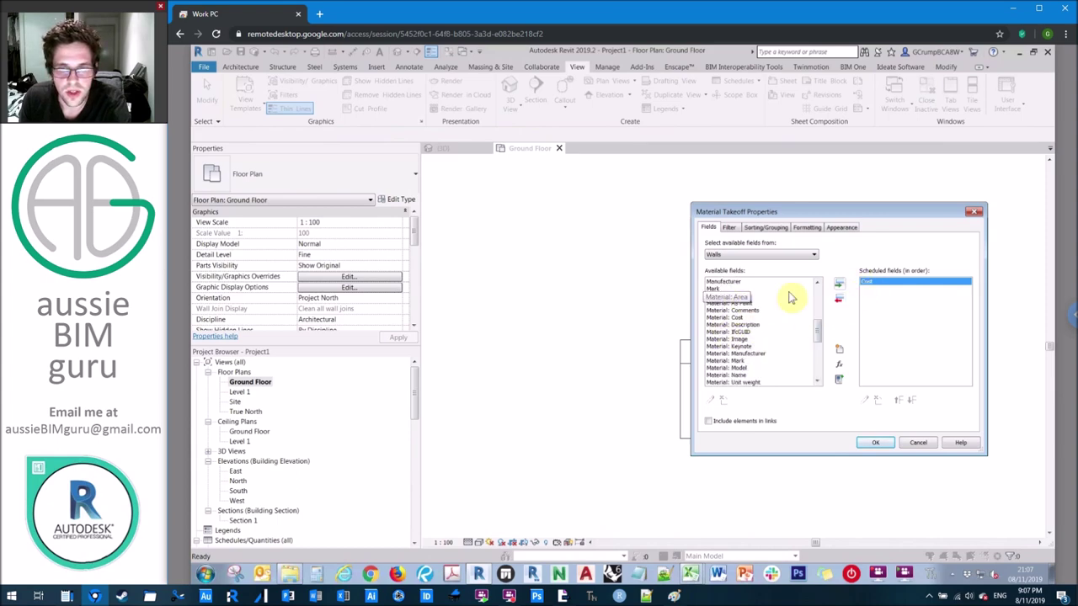
{"action": "left_click", "coordinate": [839, 285]}
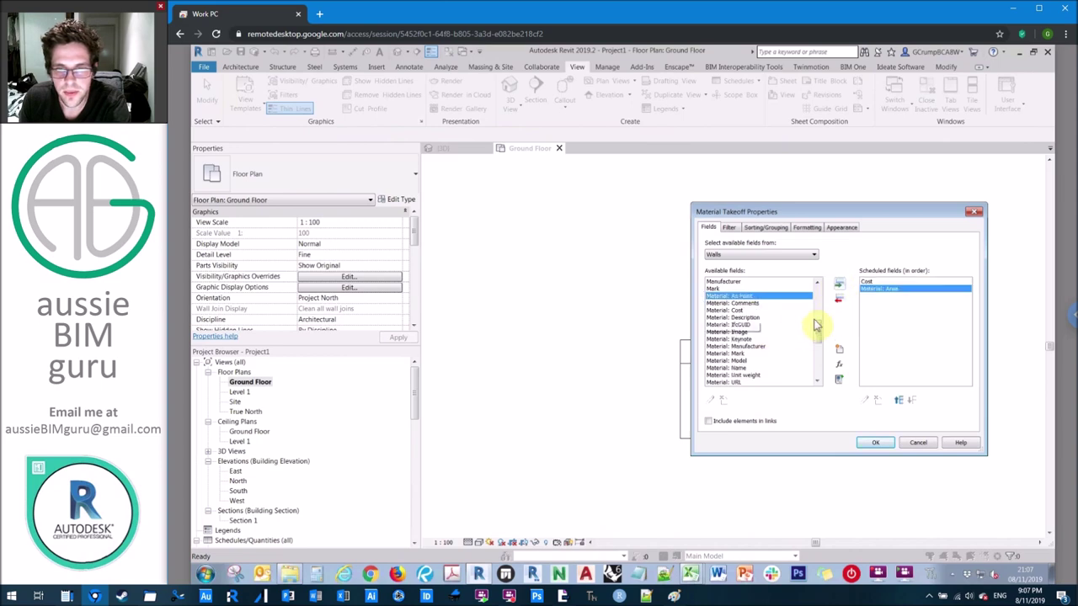
- Add Material: As Paint, Material: Cost and Material: Name to the takeoff's scheduled fields
{"action": "left_click", "coordinate": [840, 289]}
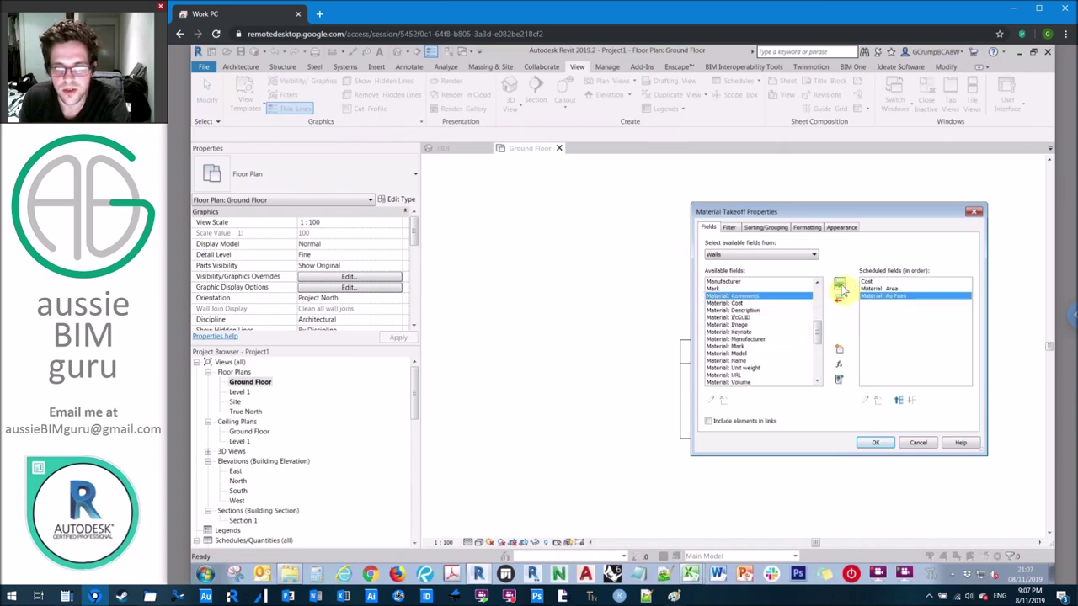
{"action": "left_click", "coordinate": [776, 311]}
{"action": "left_click", "coordinate": [773, 304]}
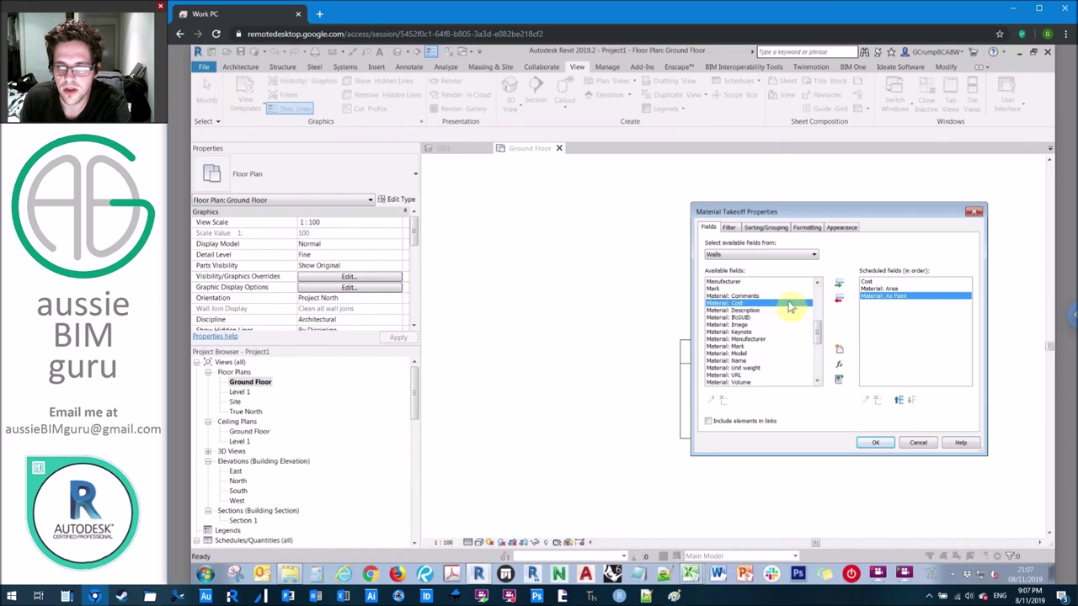
{"action": "left_click", "coordinate": [839, 286]}
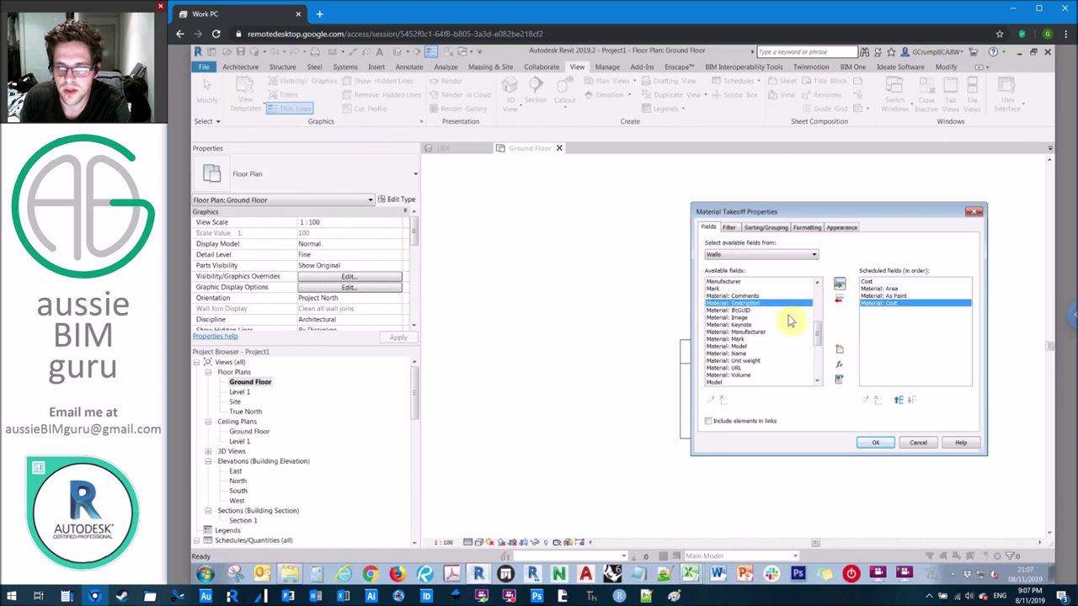
{"action": "left_click", "coordinate": [754, 353]}
{"action": "left_click", "coordinate": [840, 290]}
{"action": "left_click_drag", "start_coordinate": [818, 338], "coordinate": [820, 371]}
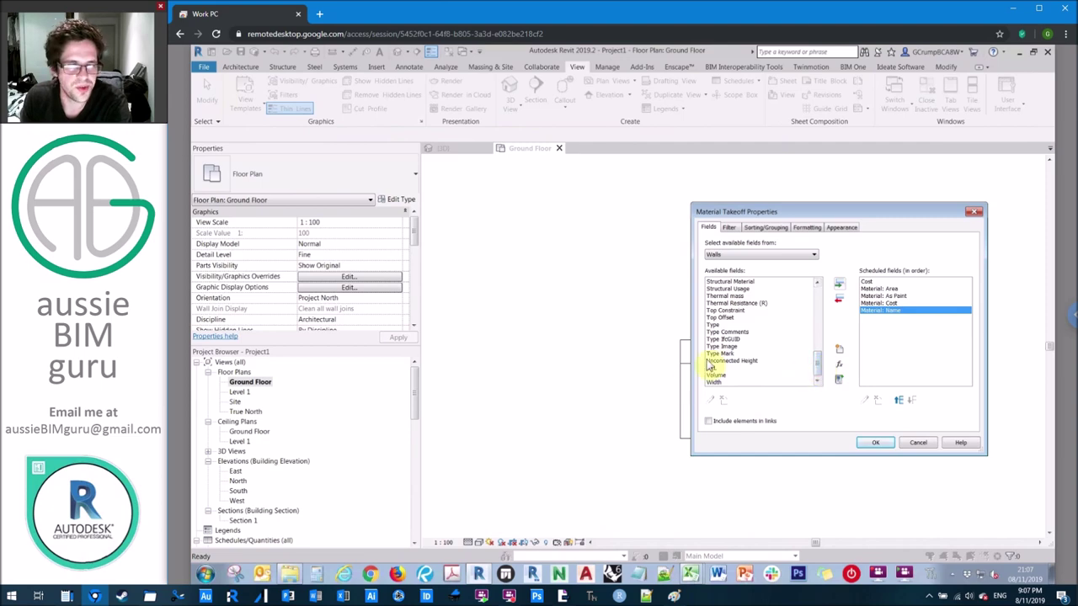
- Reorder the scheduled fields so Cost comes last, and create the wall material takeoff
{"action": "left_click", "coordinate": [876, 282]}
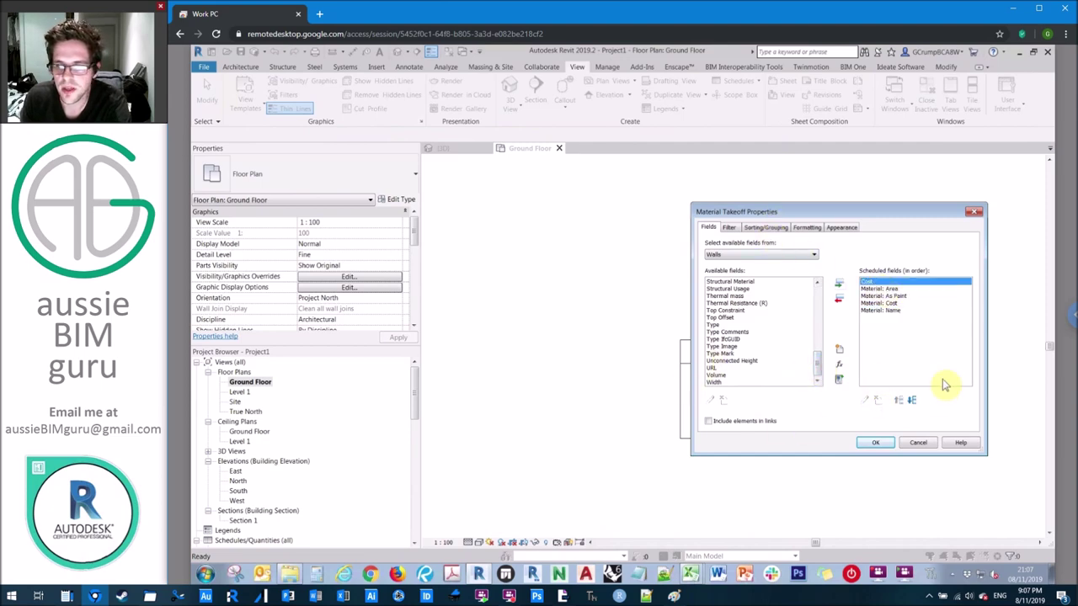
{"action": "left_click", "coordinate": [913, 400]}
{"action": "left_click", "coordinate": [914, 403]}
{"action": "left_click", "coordinate": [914, 402]}
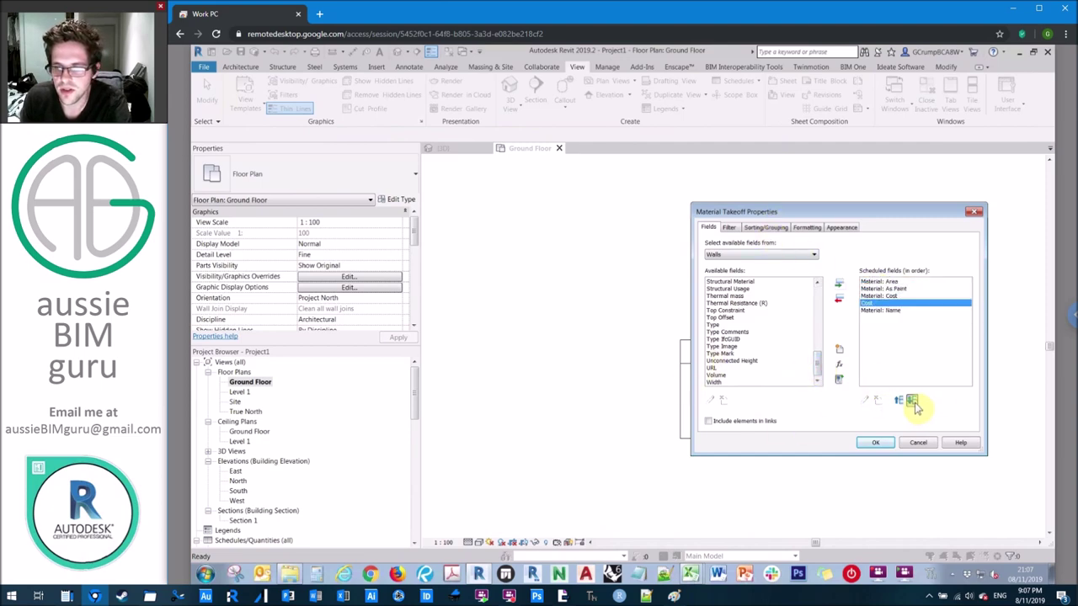
{"action": "left_click", "coordinate": [878, 443]}
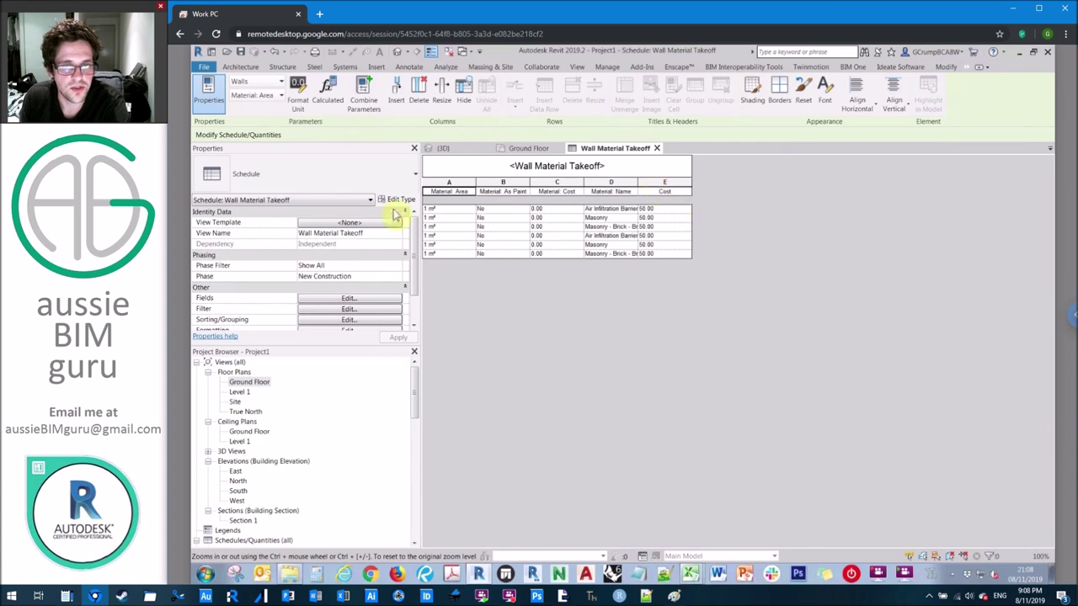
- Make Material: Name the first field of the wall material takeoff and widen its column to show the full names
{"action": "left_click", "coordinate": [376, 301]}
{"action": "left_click", "coordinate": [880, 302]}
{"action": "left_click", "coordinate": [899, 402]}
{"action": "left_click", "coordinate": [899, 401]}
{"action": "left_click", "coordinate": [900, 402]}
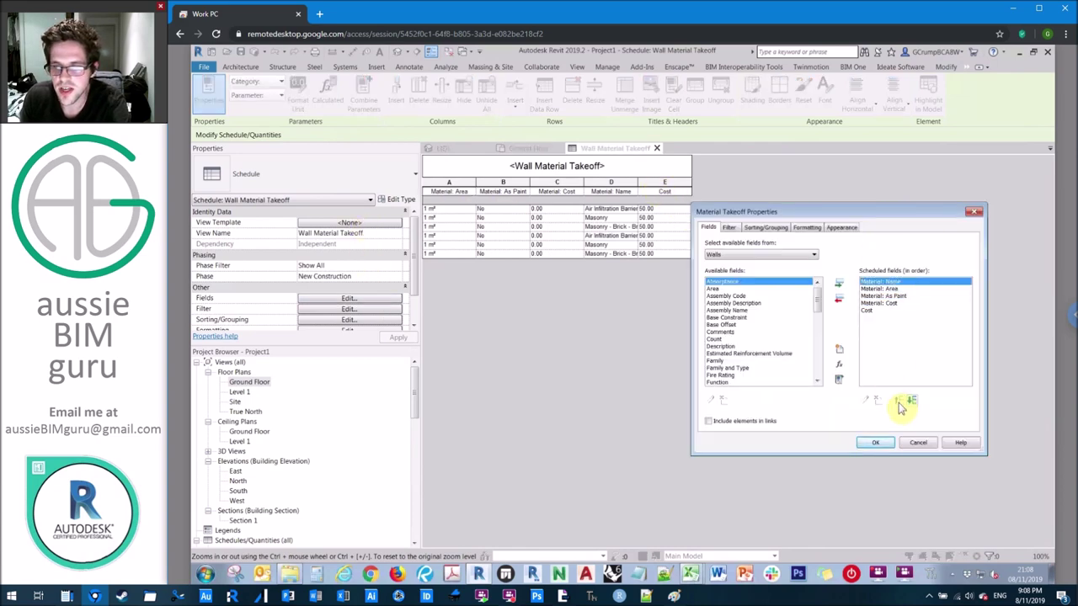
{"action": "left_click", "coordinate": [875, 442]}
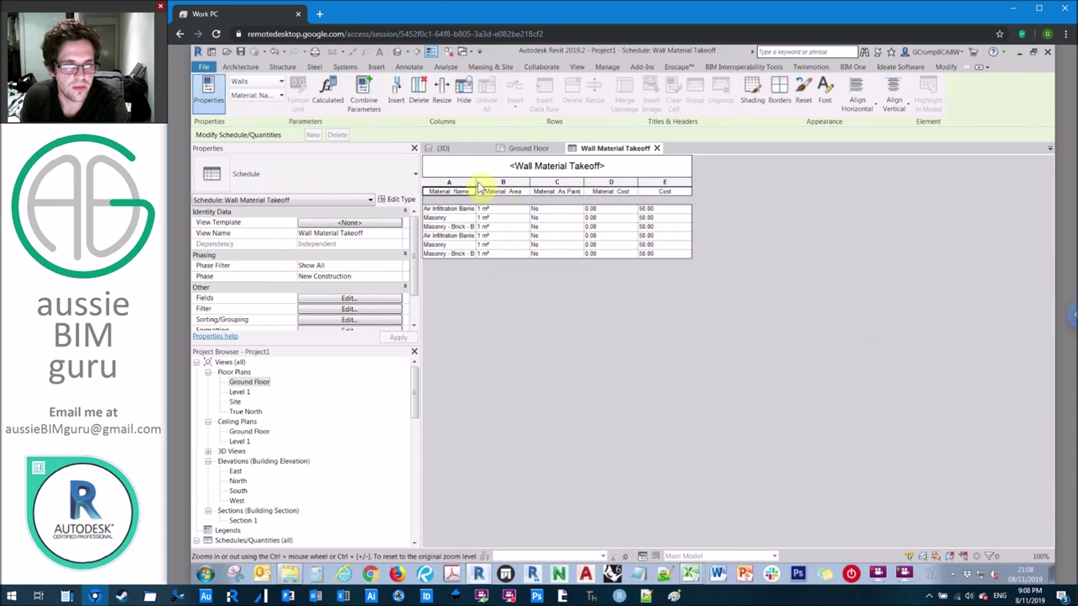
{"action": "left_click_drag", "start_coordinate": [483, 184], "coordinate": [576, 182]}
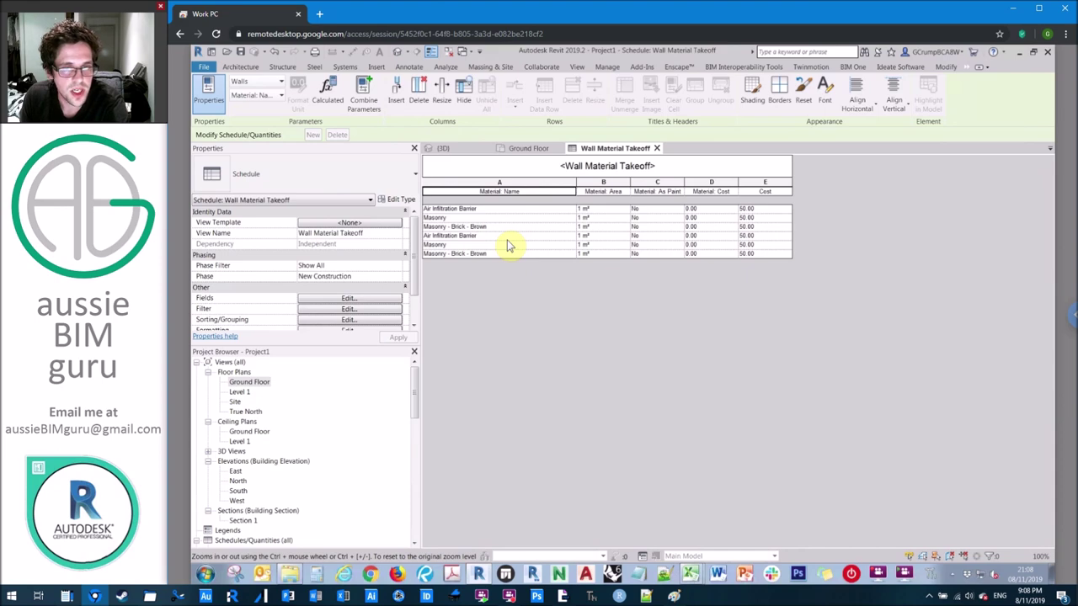
- Allow the joins again at the corner ends of both walls in the Ground Floor plan
{"action": "left_click", "coordinate": [526, 148]}
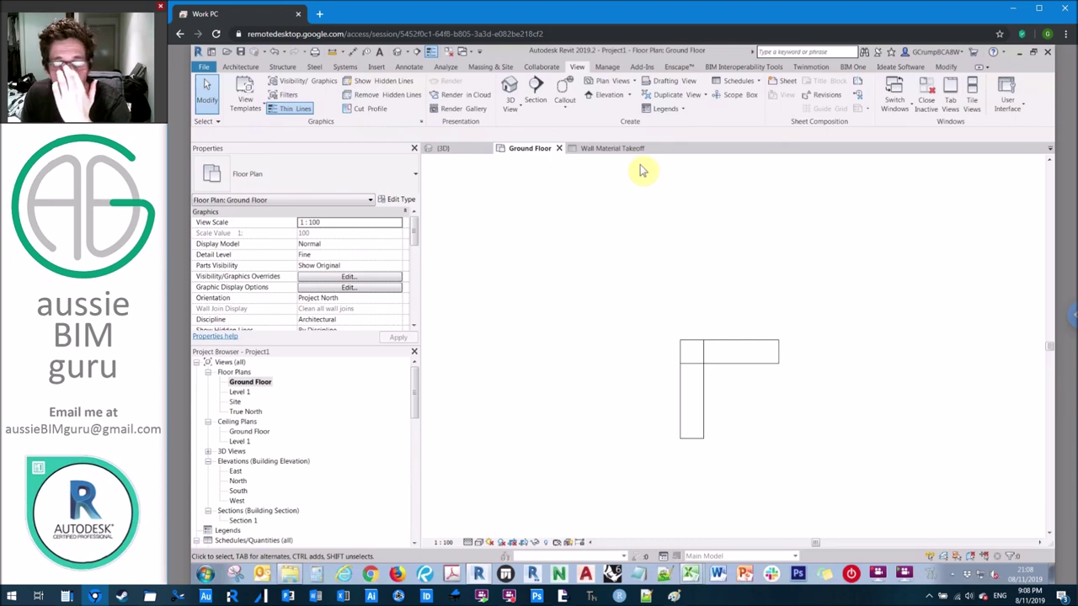
{"action": "left_click", "coordinate": [752, 346]}
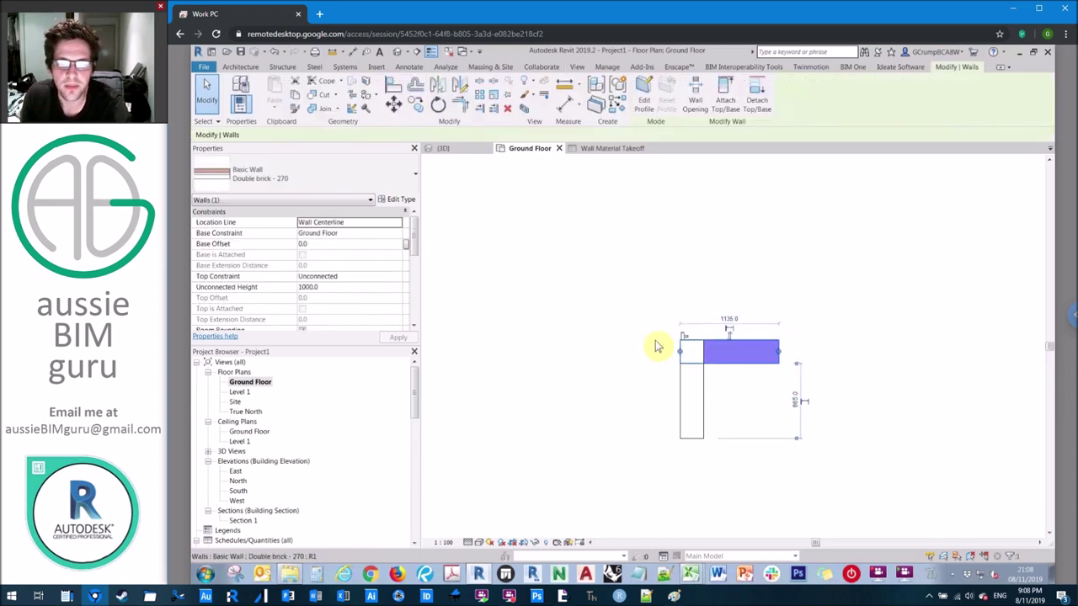
{"action": "left_click", "coordinate": [698, 358]}
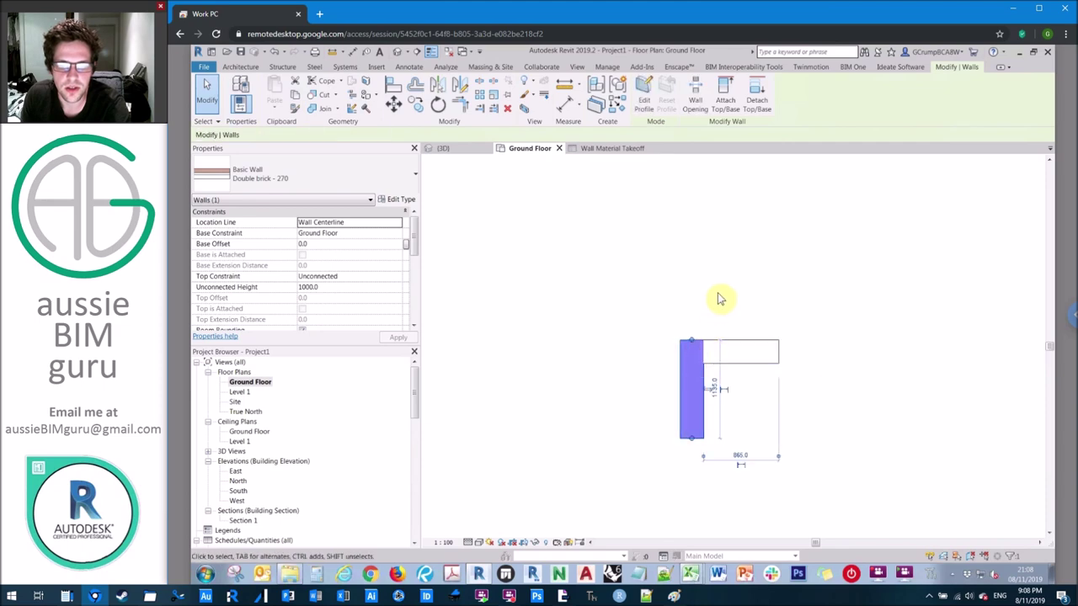
- Inspect the Cost parameter in the vertical wall's type properties and compare it with the cost columns in the wall material takeoff
{"action": "left_click", "coordinate": [704, 373]}
{"action": "key", "text": "ctrl+Left"}
{"action": "left_click", "coordinate": [414, 202]}
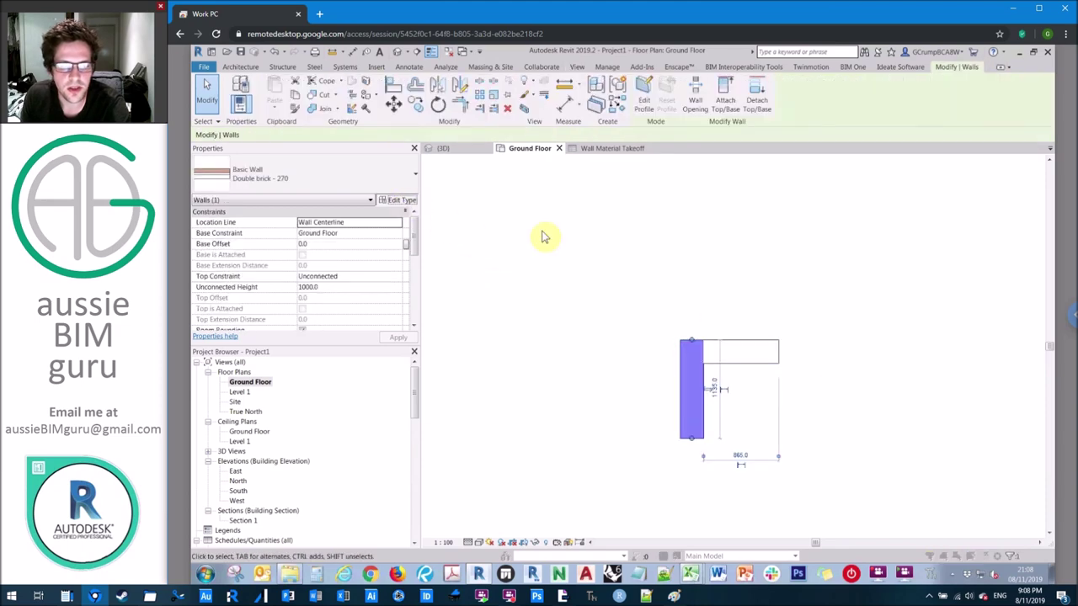
{"action": "left_click_drag", "start_coordinate": [745, 261], "coordinate": [749, 411]}
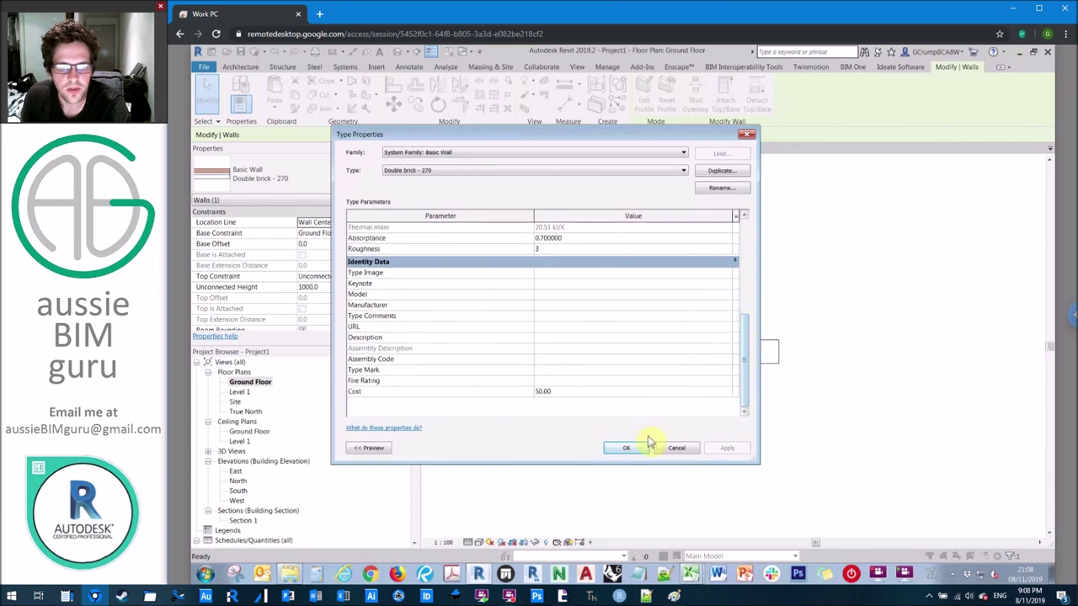
{"action": "left_click", "coordinate": [674, 452]}
{"action": "left_click", "coordinate": [612, 148]}
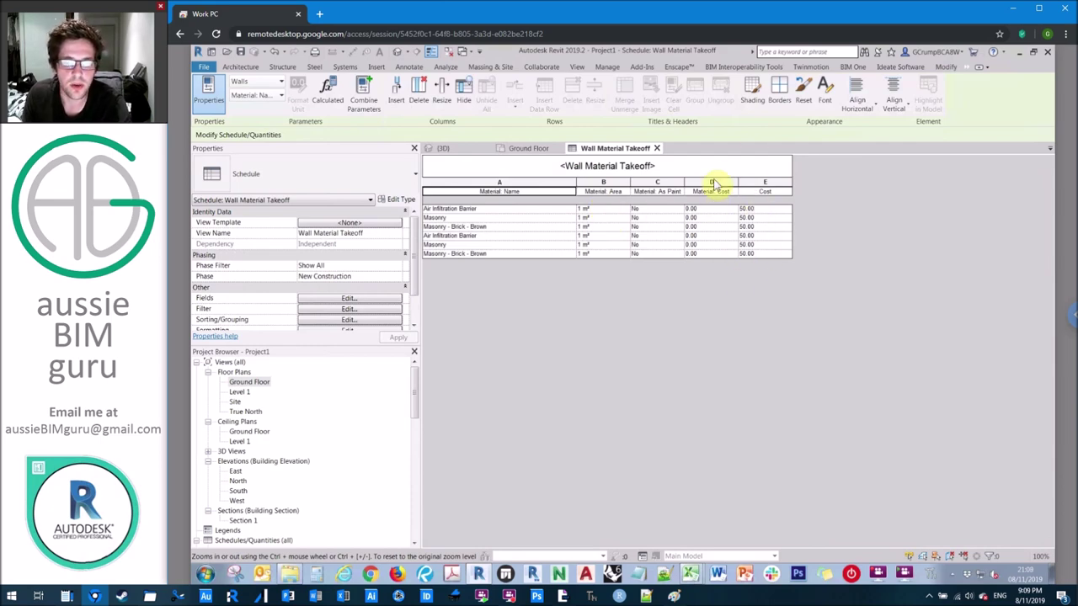
- Set the cost of the Masonry - Brick - Brown finish layer material to 40 through the horizontal Ground Floor wall's type structure
{"action": "left_click", "coordinate": [535, 151]}
{"action": "left_click", "coordinate": [744, 347]}
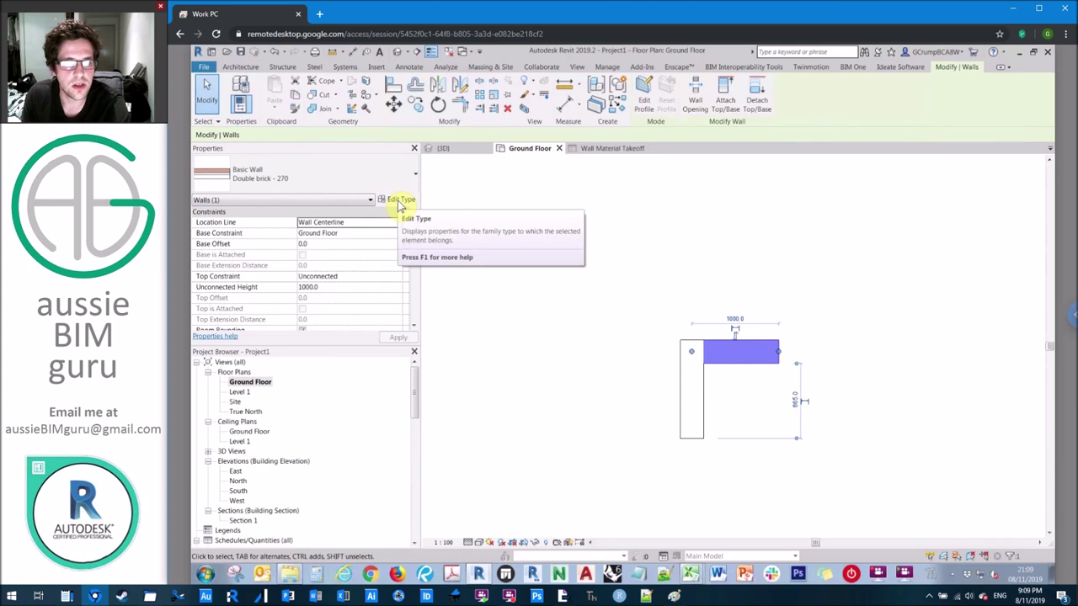
{"action": "left_click", "coordinate": [400, 202]}
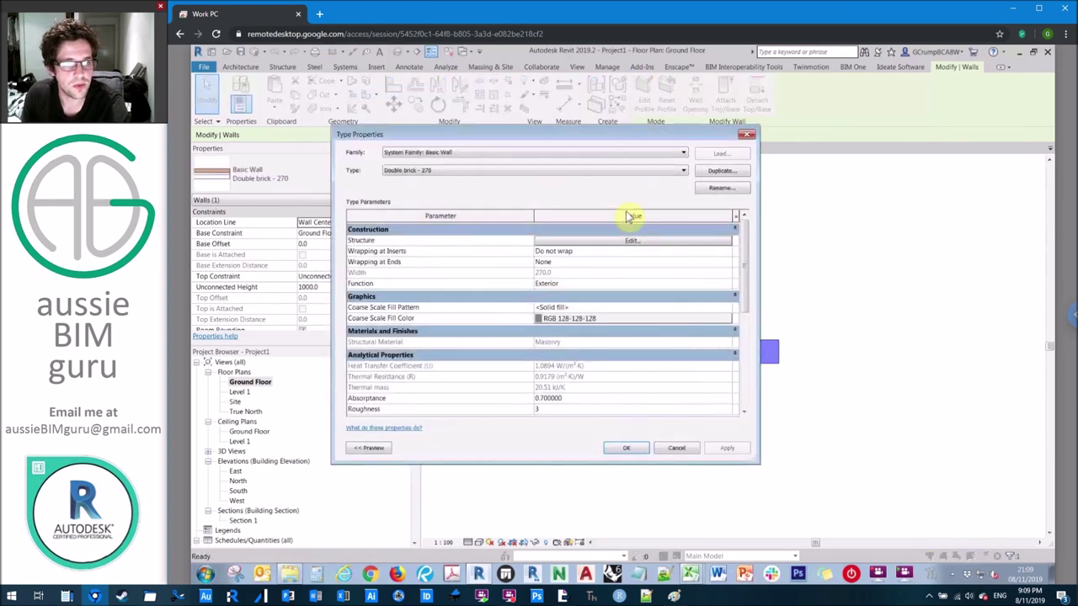
{"action": "left_click", "coordinate": [634, 243]}
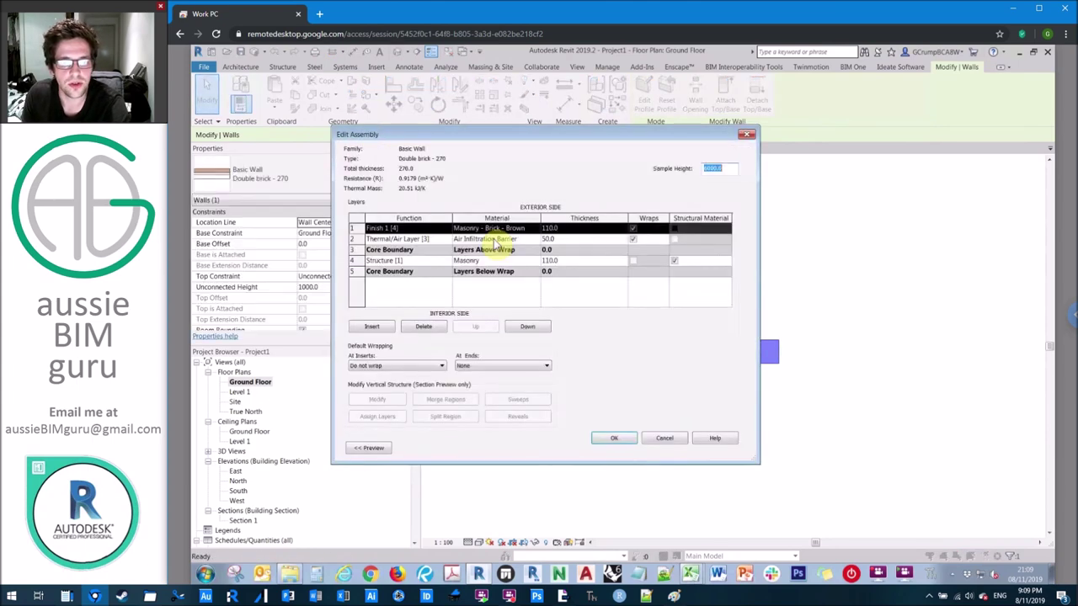
{"action": "left_click", "coordinate": [536, 231]}
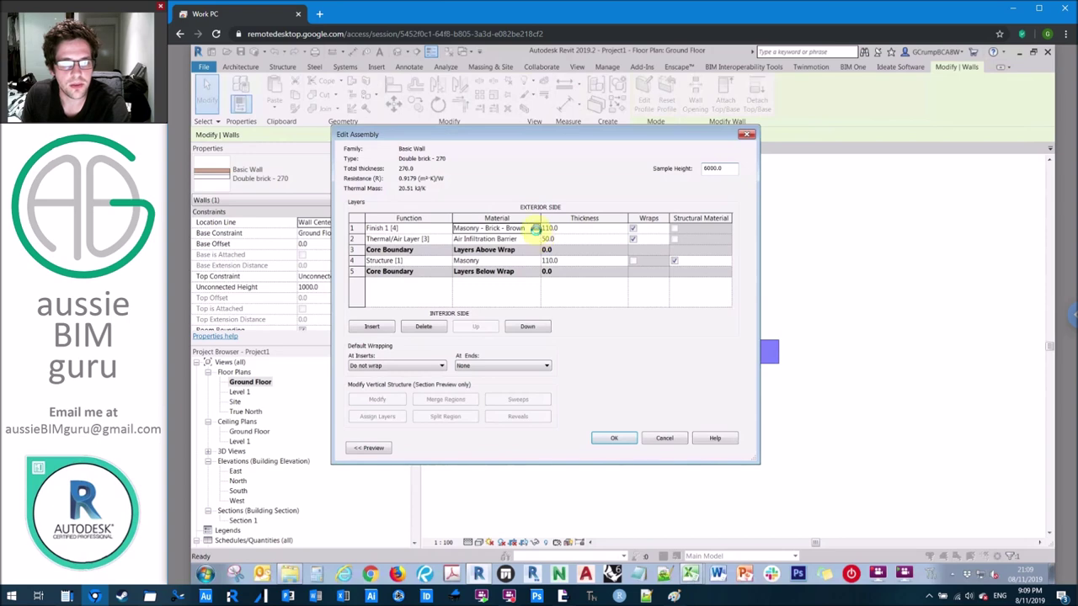
{"action": "left_click", "coordinate": [536, 229]}
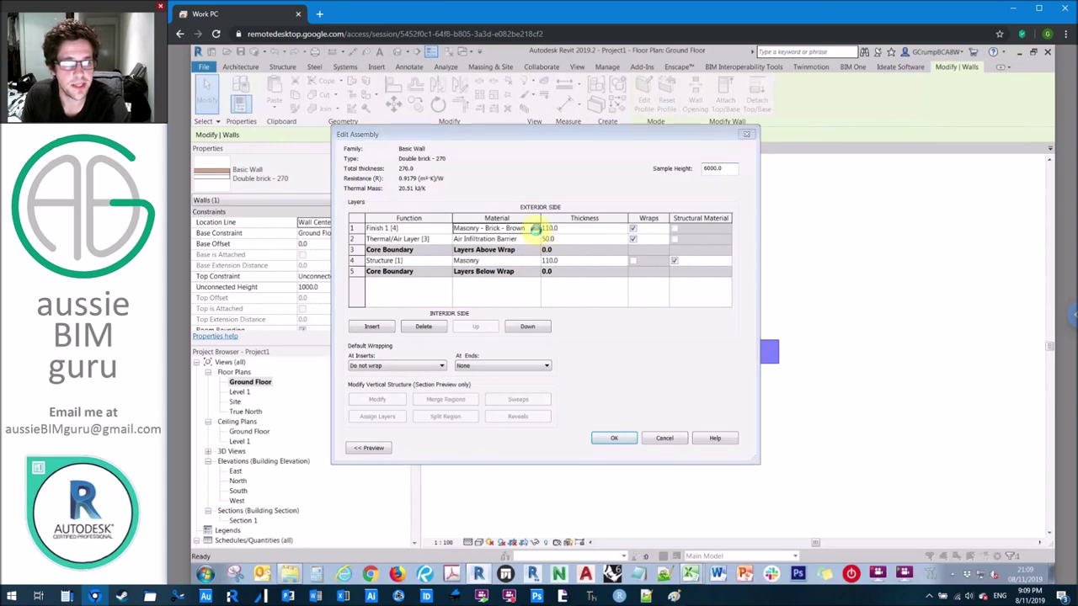
{"action": "left_click", "coordinate": [553, 156]}
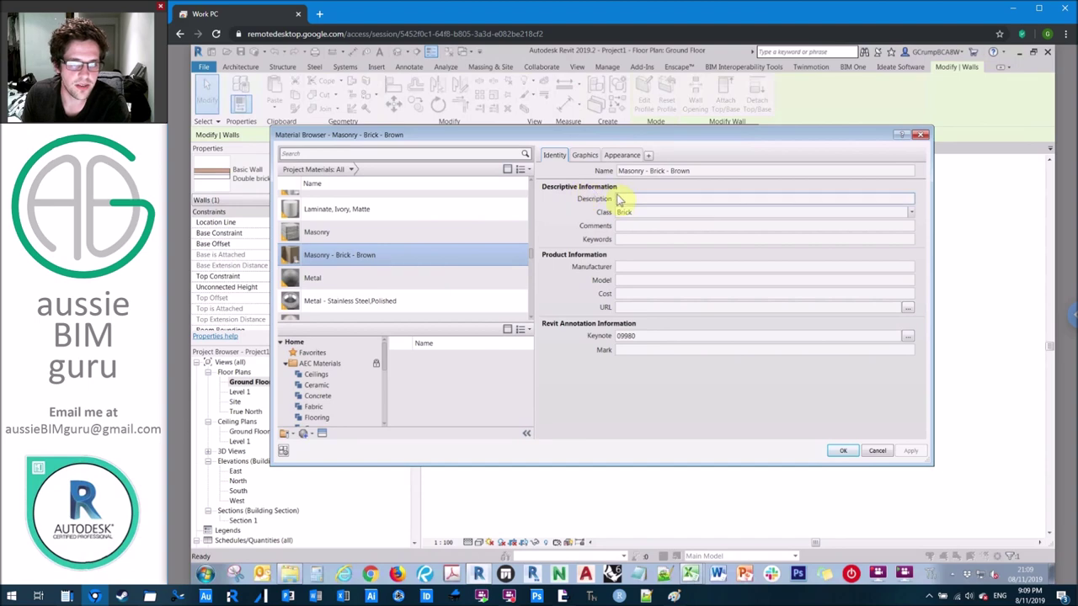
{"action": "left_click", "coordinate": [628, 293]}
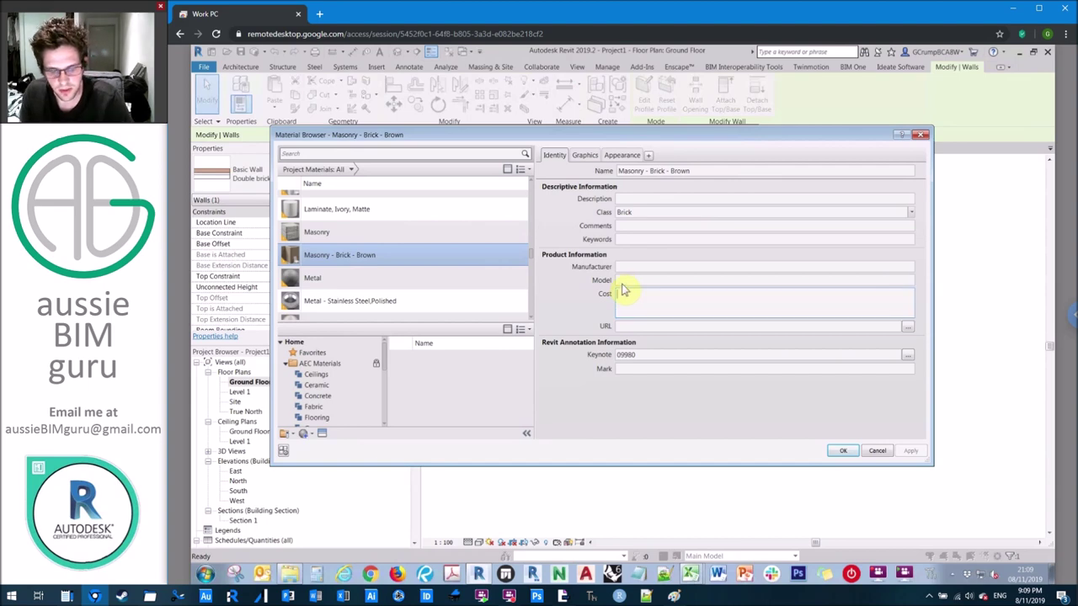
{"action": "left_click_drag", "start_coordinate": [636, 299], "coordinate": [607, 292]}
{"action": "type", "text": "40"}
{"action": "left_click", "coordinate": [843, 451]}
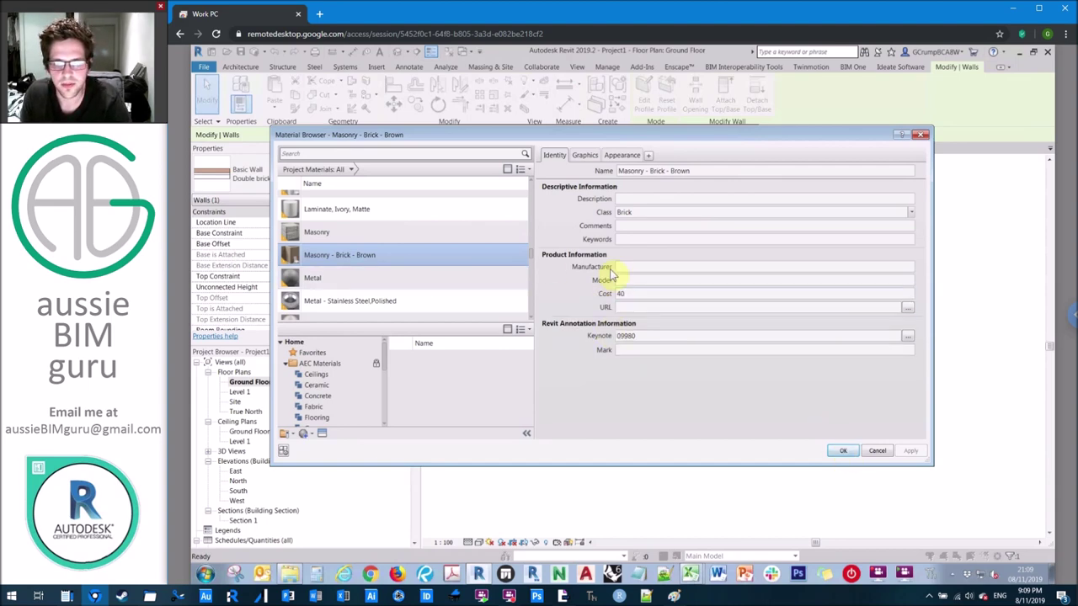
- Enter the comment "Do not cost" in the identity data of the Air Infiltration Barrier material used in the air layer
{"action": "left_click", "coordinate": [537, 241]}
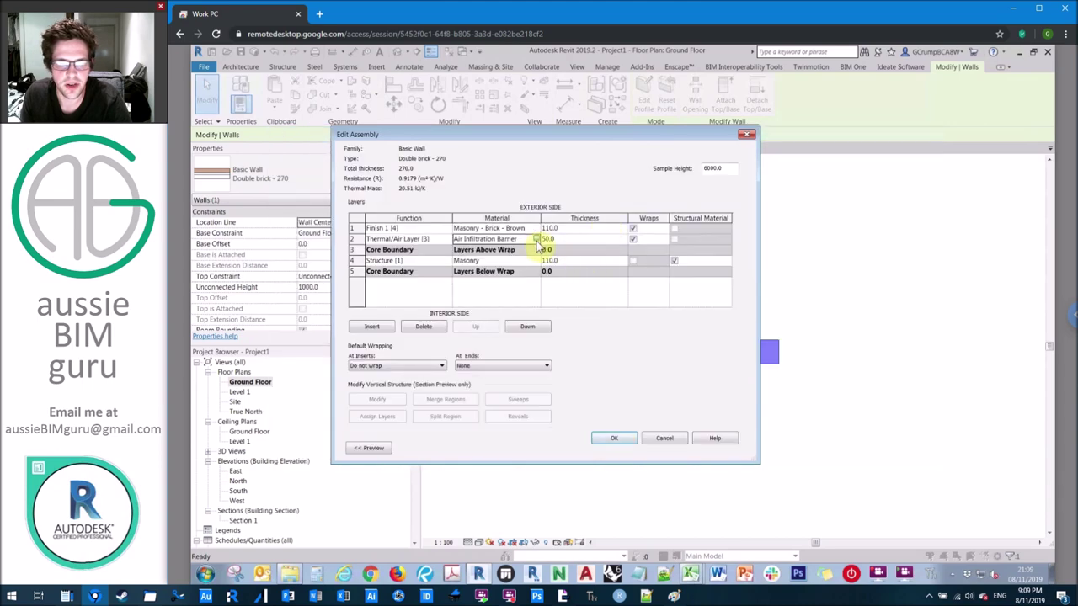
{"action": "left_click", "coordinate": [537, 240]}
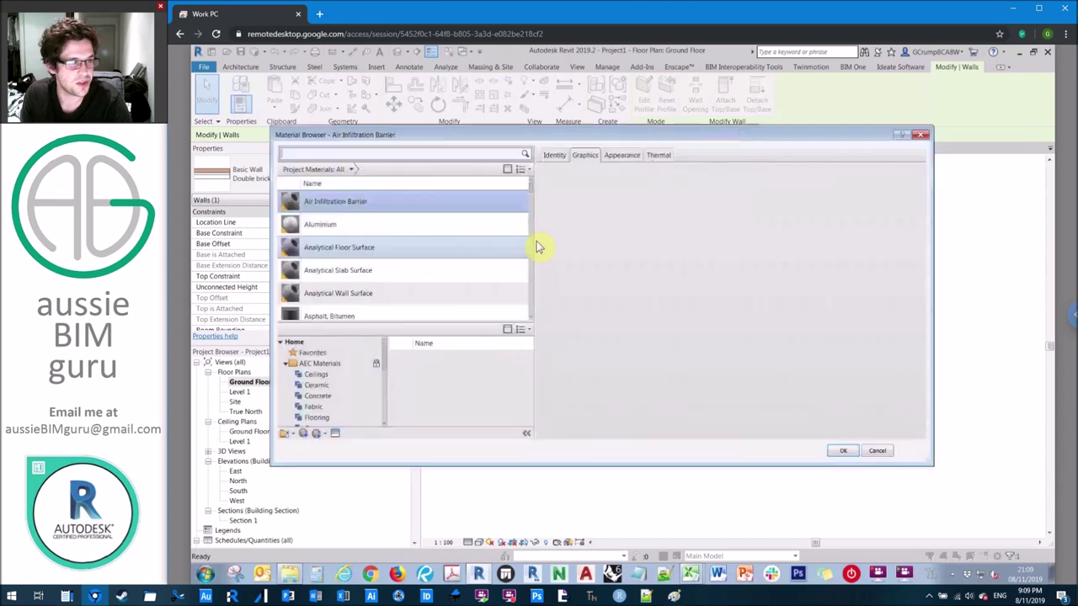
{"action": "left_click", "coordinate": [557, 156]}
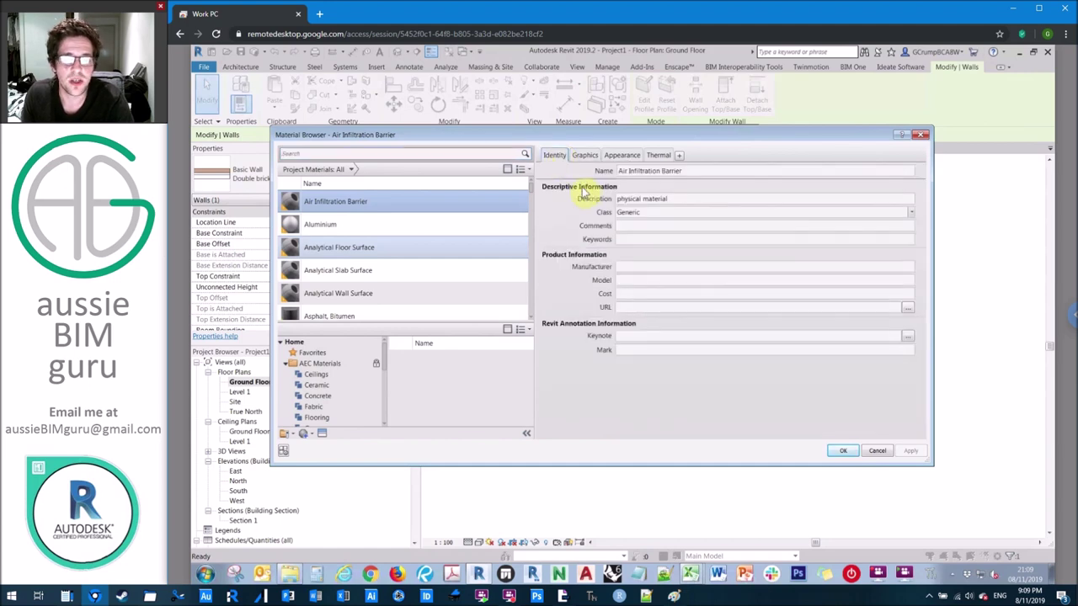
{"action": "left_click", "coordinate": [623, 228]}
{"action": "key", "text": "Caps_Lock"}
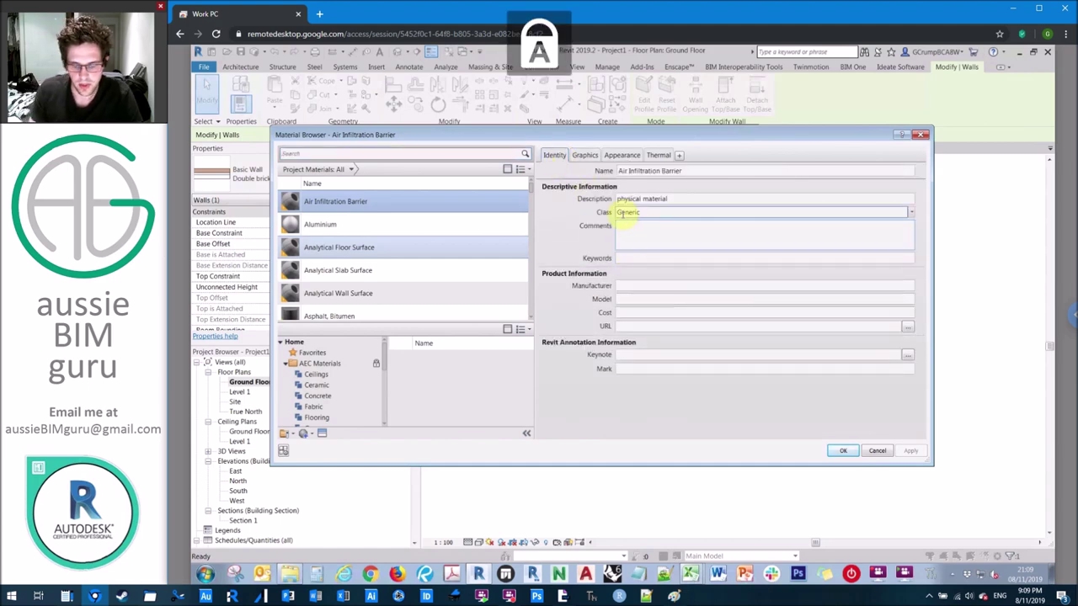
{"action": "type", "text": "Do not cost"}
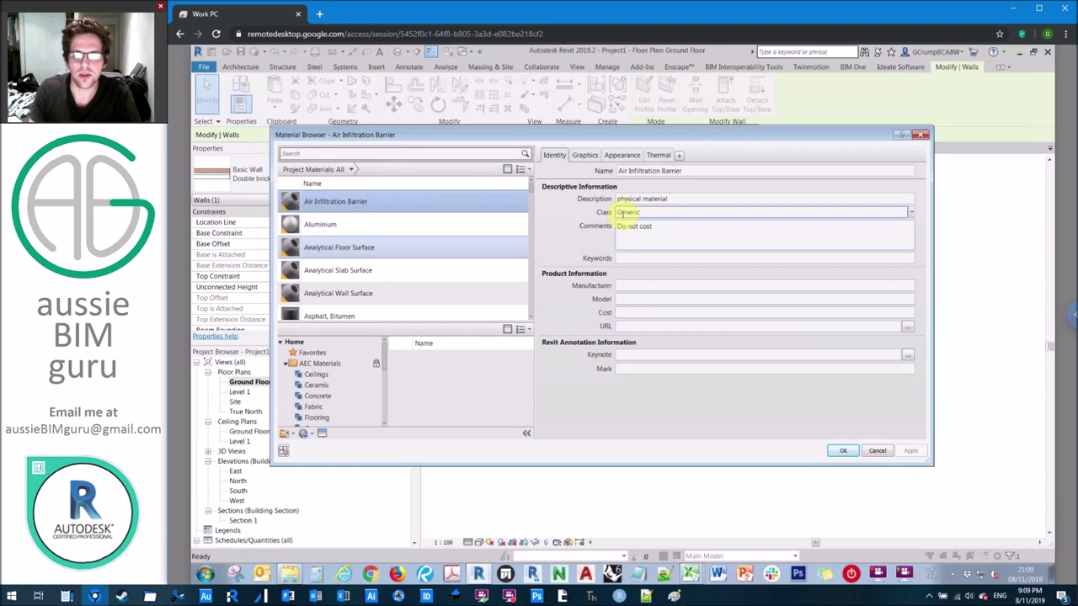
{"action": "left_click", "coordinate": [842, 450]}
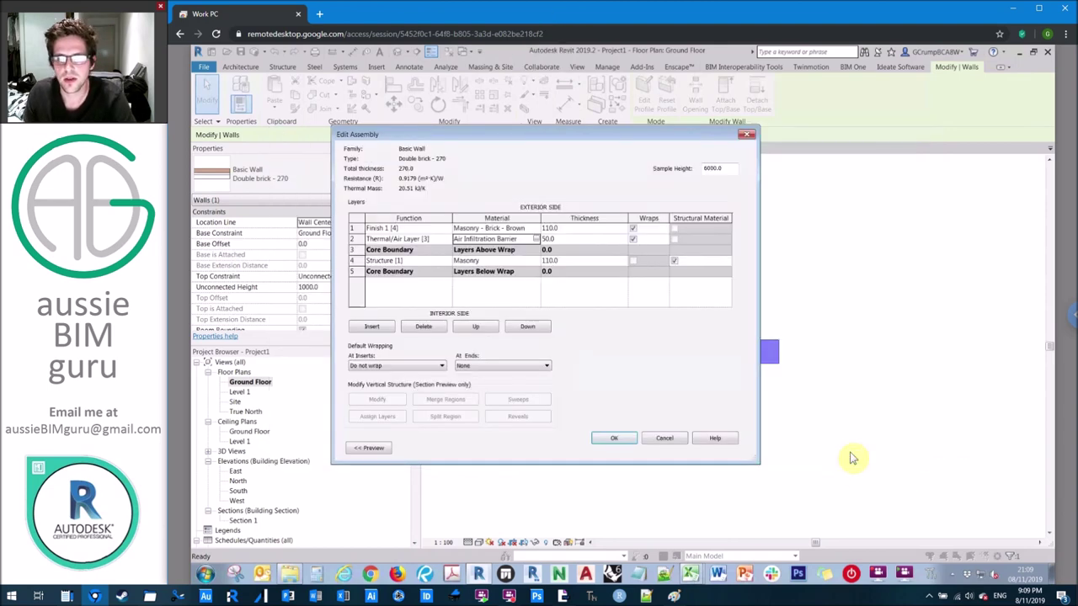
- Try to set the cost of the structure layer's Masonry material to 60 from the wall's assembly
{"action": "left_click", "coordinate": [536, 262]}
{"action": "left_click", "coordinate": [534, 261]}
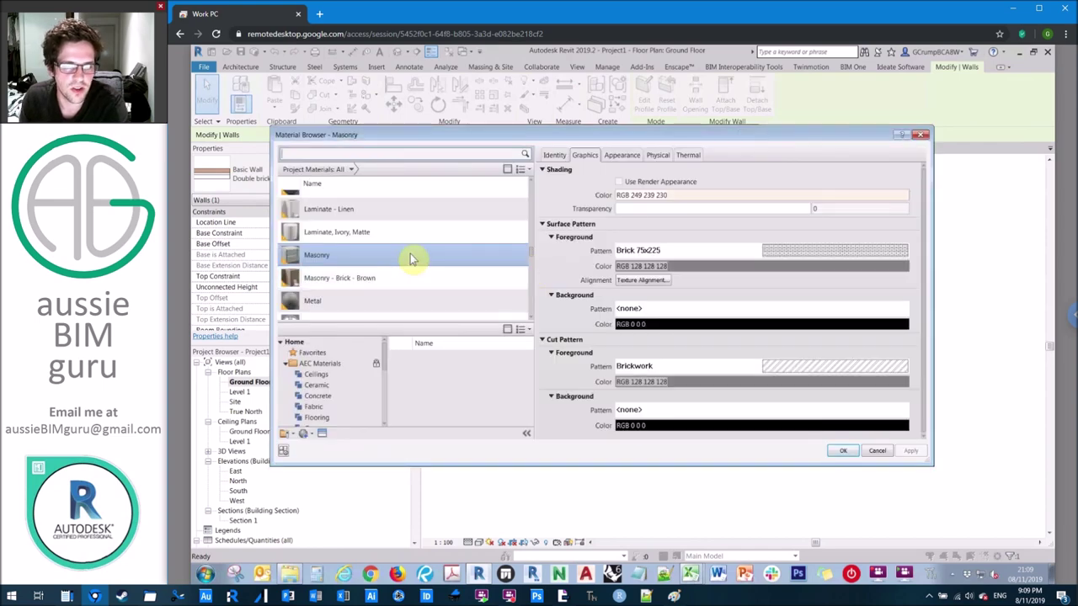
{"action": "left_click", "coordinate": [556, 155]}
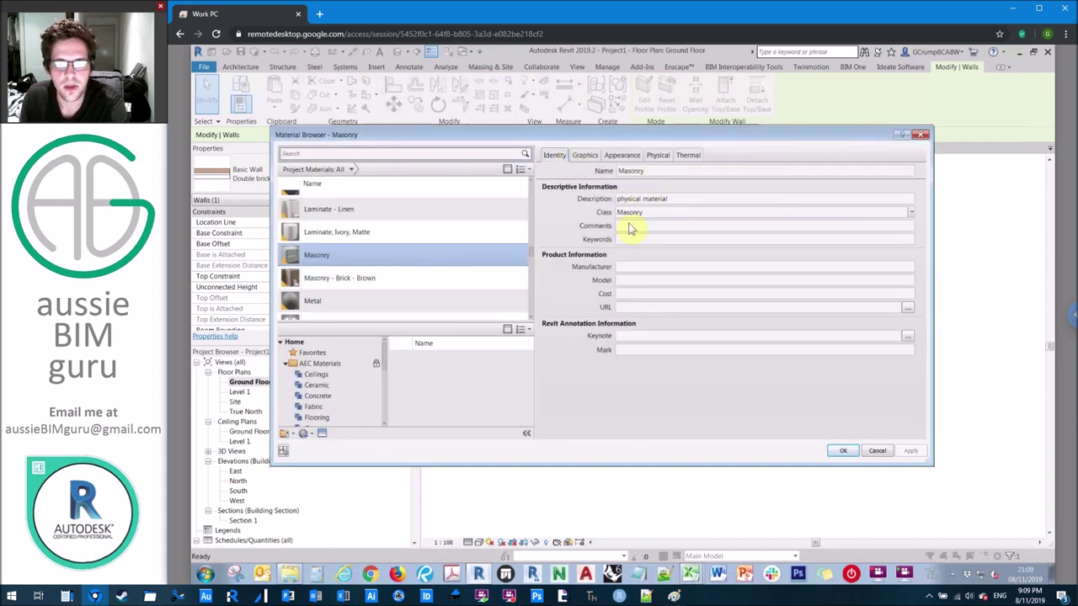
{"action": "left_click", "coordinate": [628, 292]}
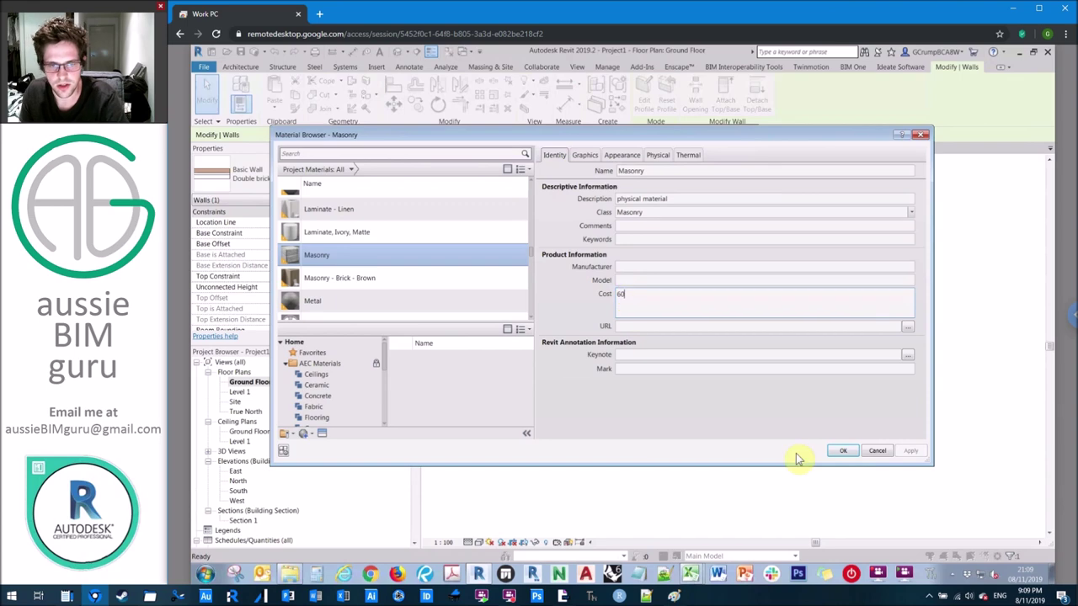
{"action": "left_click", "coordinate": [843, 451]}
- Accept the wall's assembly and type properties, and return to the wall material takeoff
{"action": "left_click", "coordinate": [620, 438]}
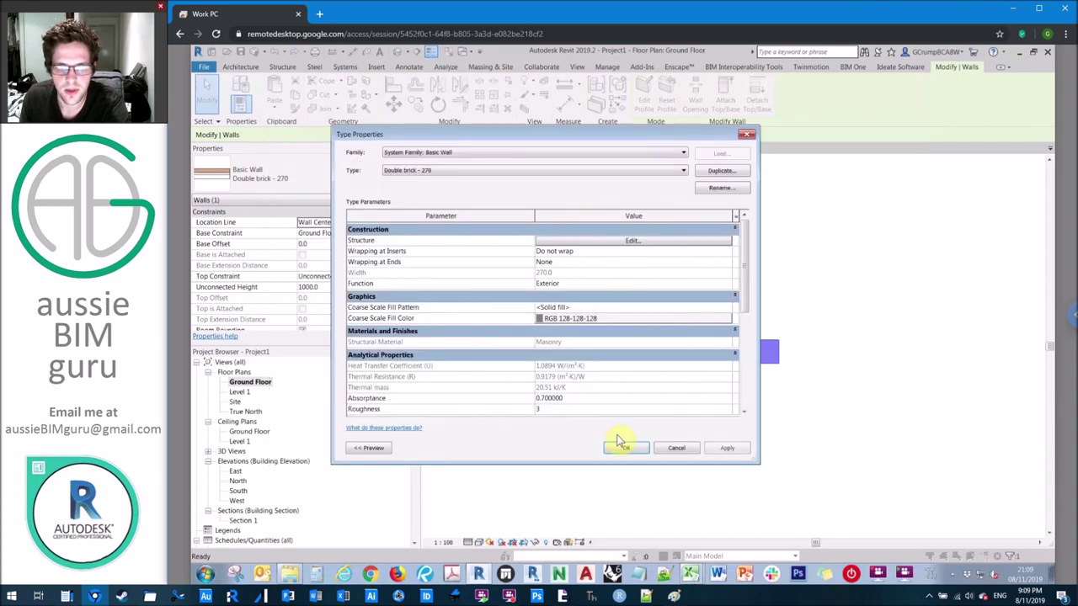
{"action": "left_click", "coordinate": [608, 436]}
{"action": "left_click", "coordinate": [609, 152]}
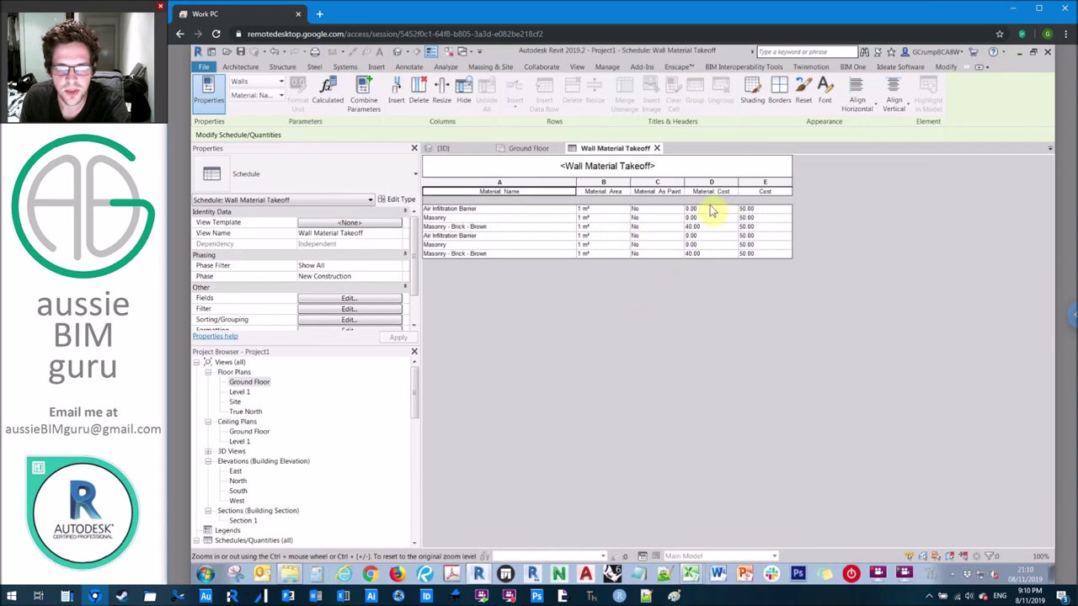
- Set the cost of the Masonry material to 60 in the project's material library
{"action": "left_click", "coordinate": [712, 246]}
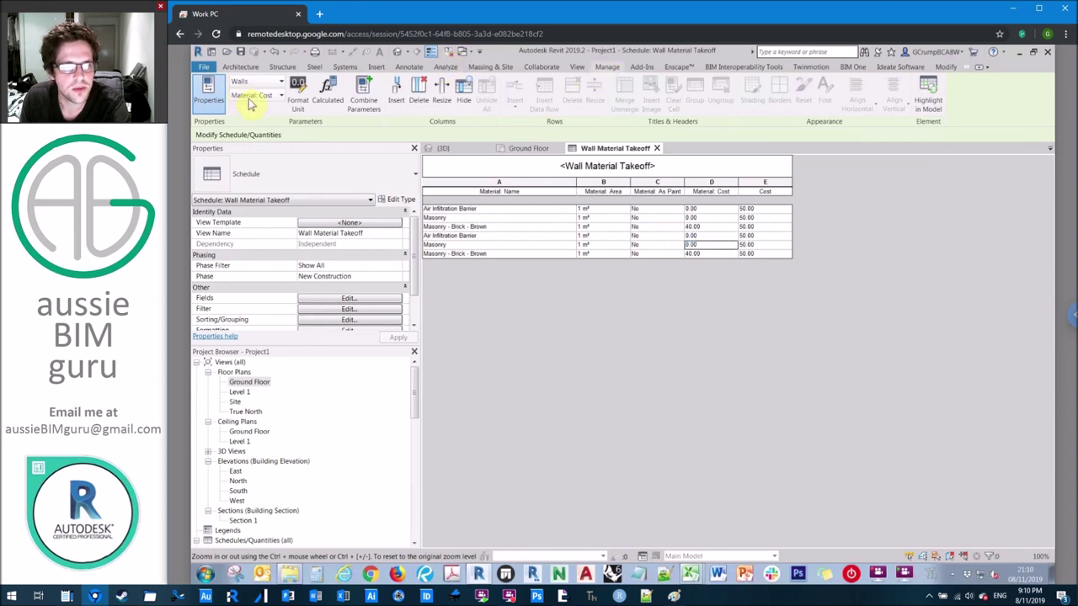
{"action": "key", "text": "Escape"}
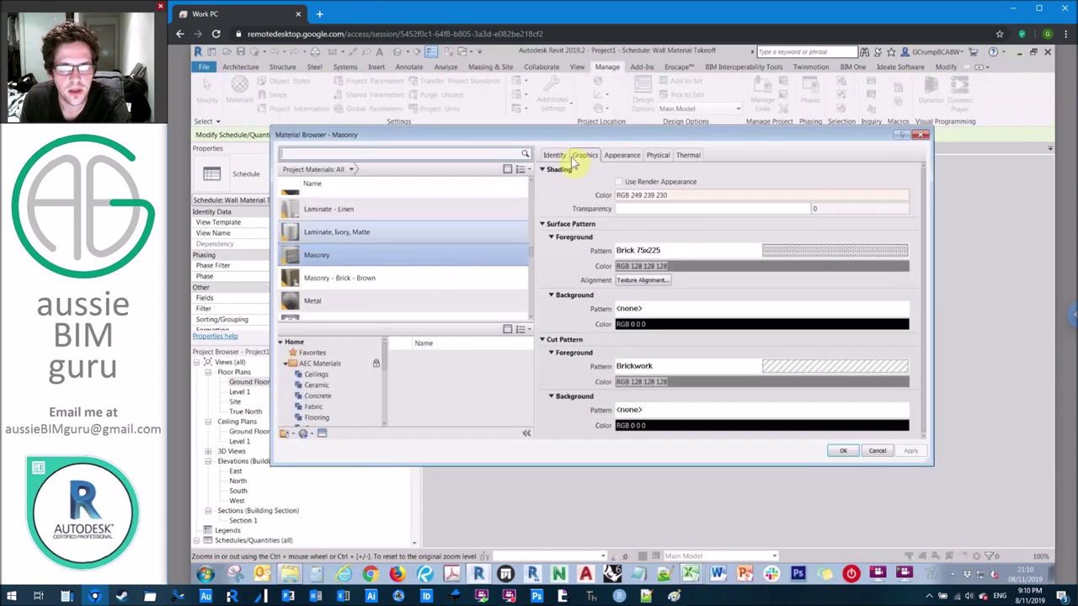
{"action": "left_click", "coordinate": [566, 156]}
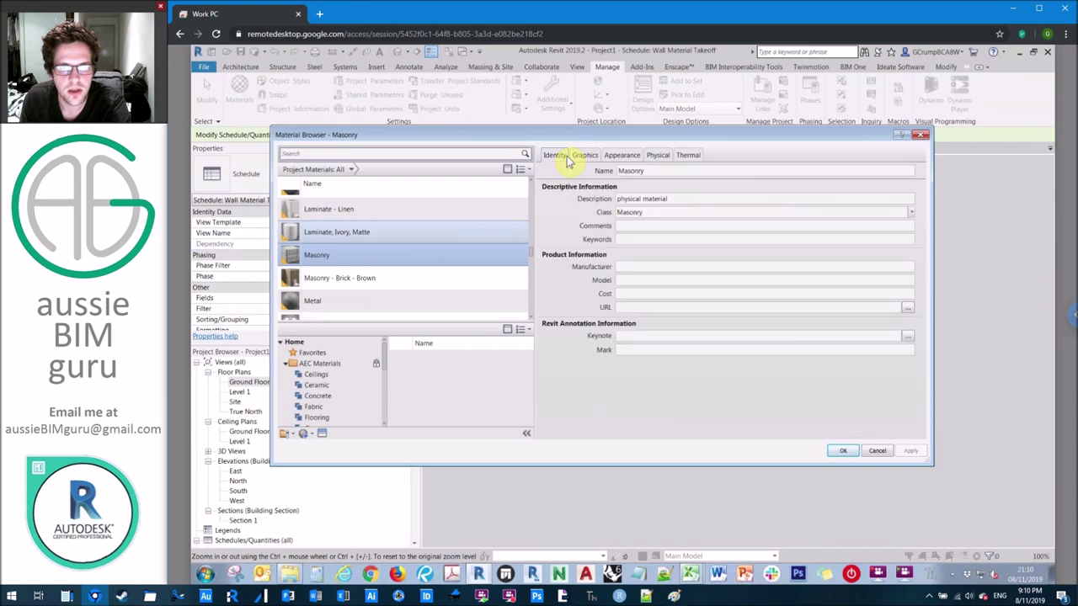
{"action": "left_click", "coordinate": [634, 298]}
{"action": "type", "text": "60"}
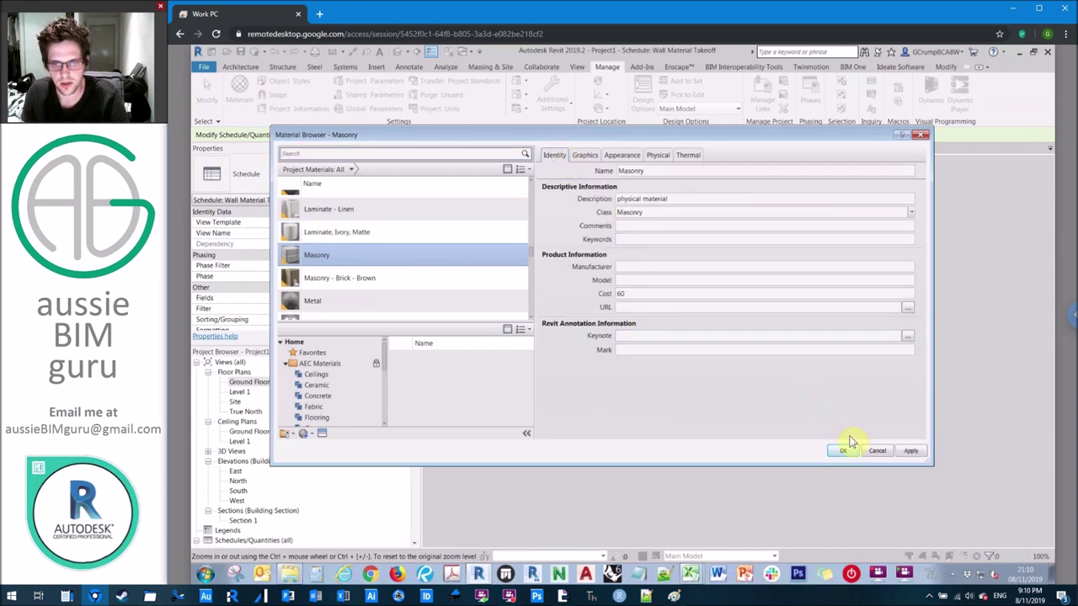
{"action": "left_click", "coordinate": [845, 451]}
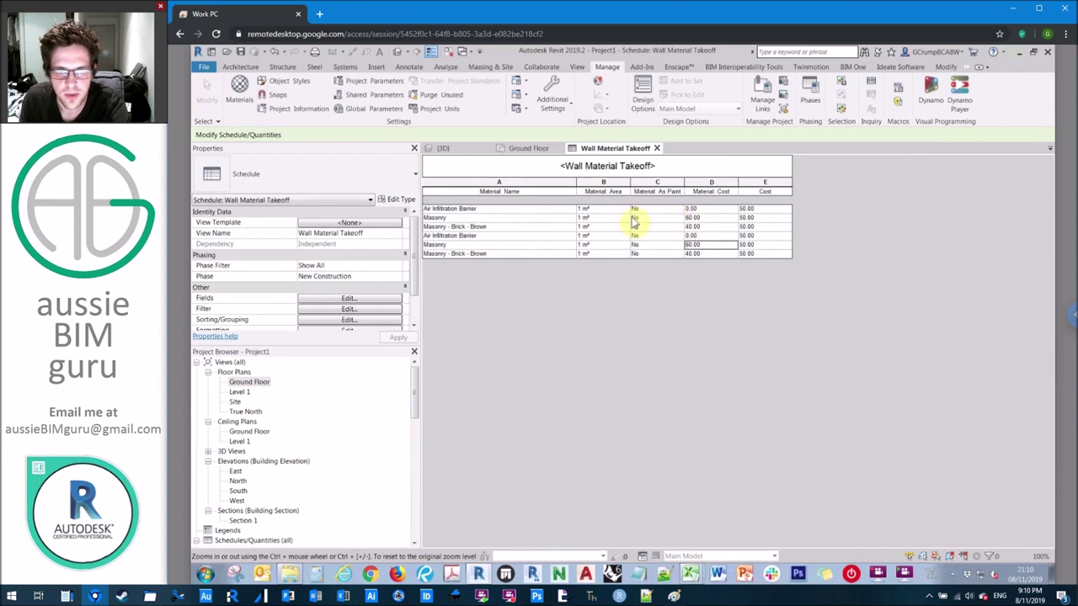
- Set the material cost of the Air Infiltration Barrier to 15 directly in the wall material takeoff
{"action": "left_click", "coordinate": [708, 209]}
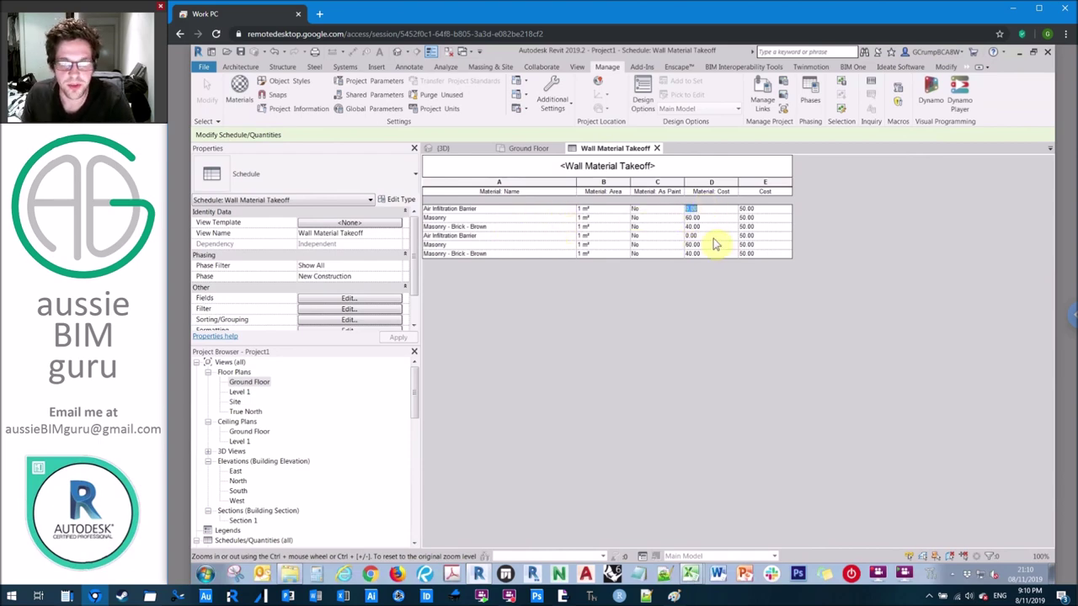
{"action": "type", "text": "15"}
{"action": "left_click", "coordinate": [714, 228]}
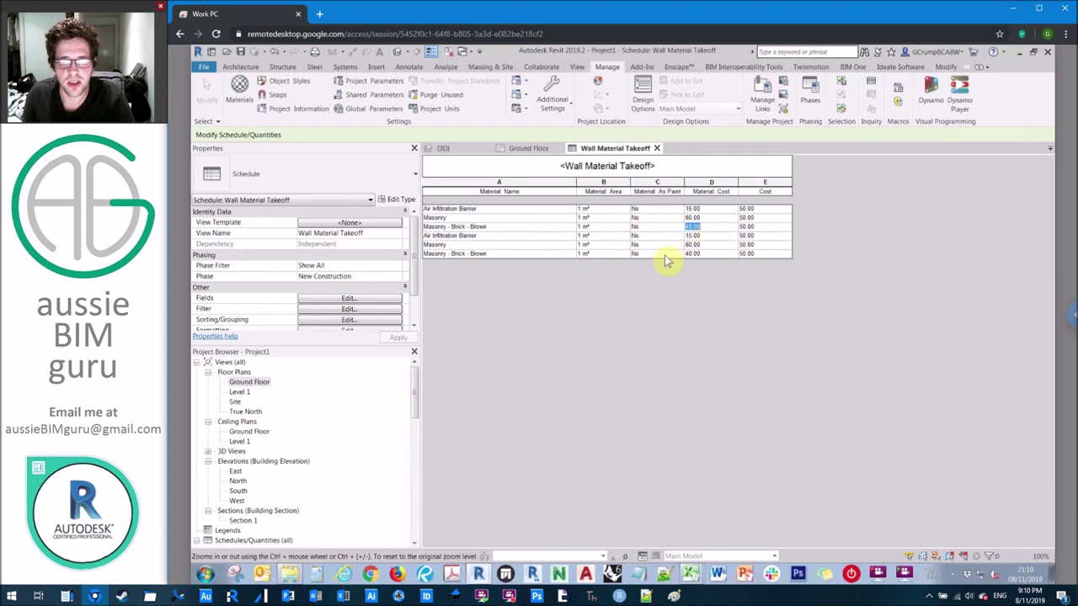
- Add the Material: Comments field to the wall material takeoff and make it a hidden field
{"action": "left_click", "coordinate": [384, 301]}
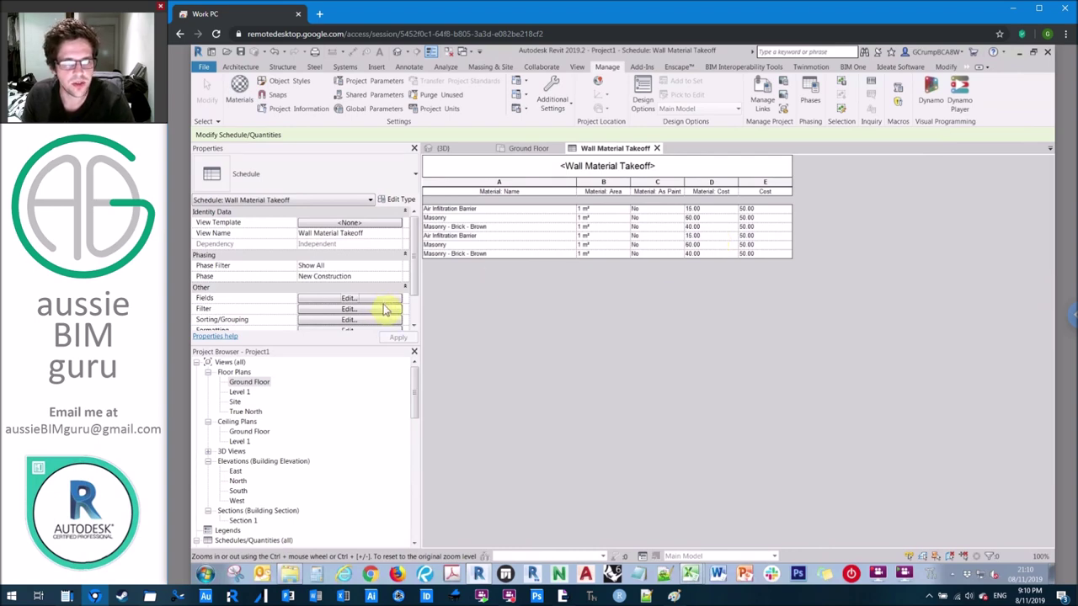
{"action": "left_click", "coordinate": [380, 302]}
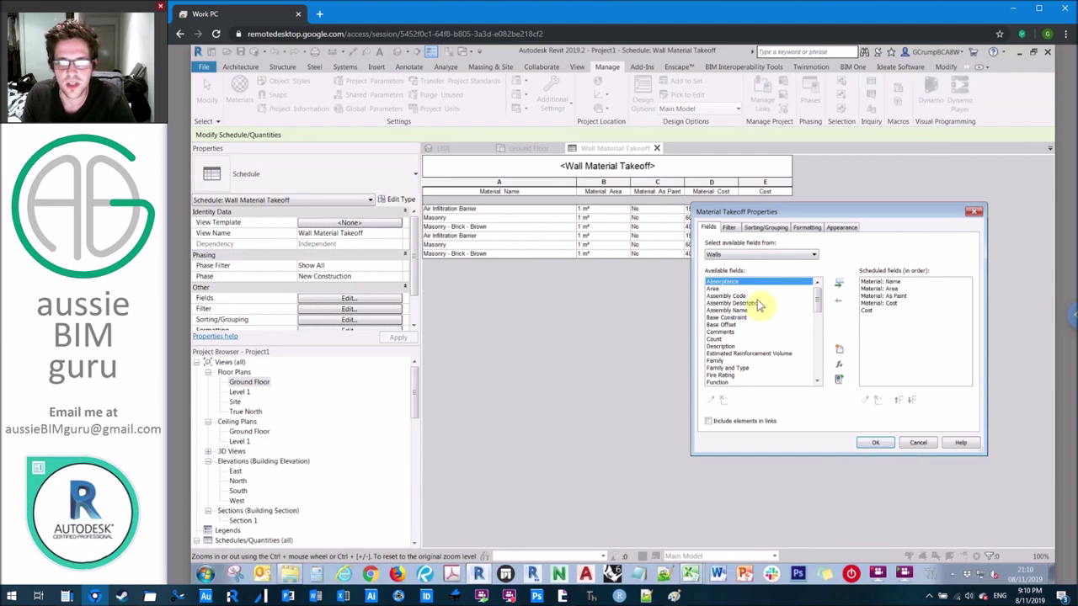
{"action": "scroll", "coordinate": [765, 335], "scroll_direction": "down", "scroll_amount": 5}
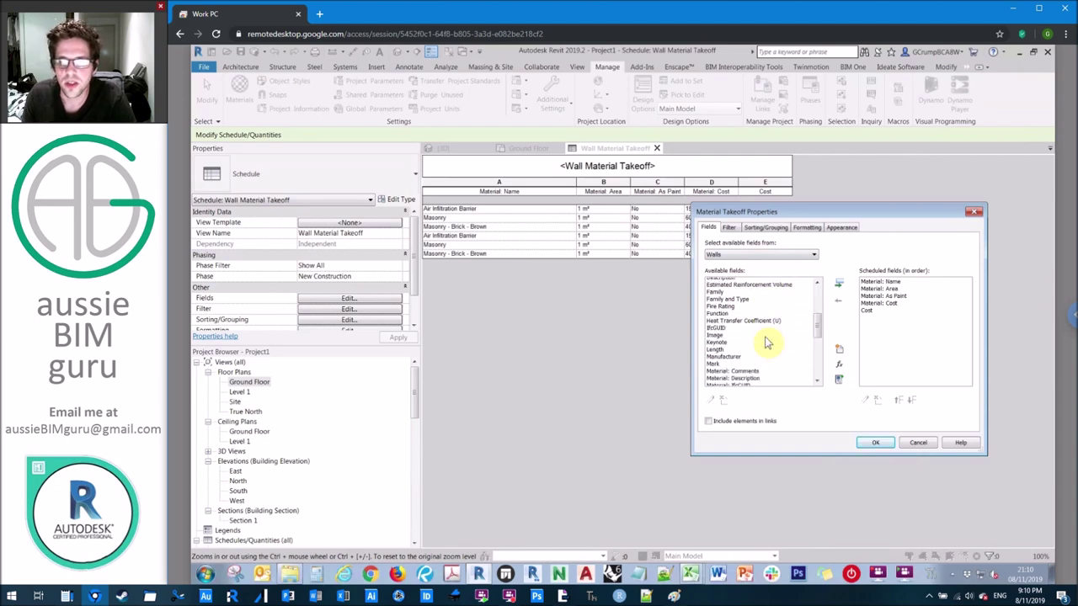
{"action": "left_click", "coordinate": [763, 333]}
{"action": "left_click", "coordinate": [838, 284]}
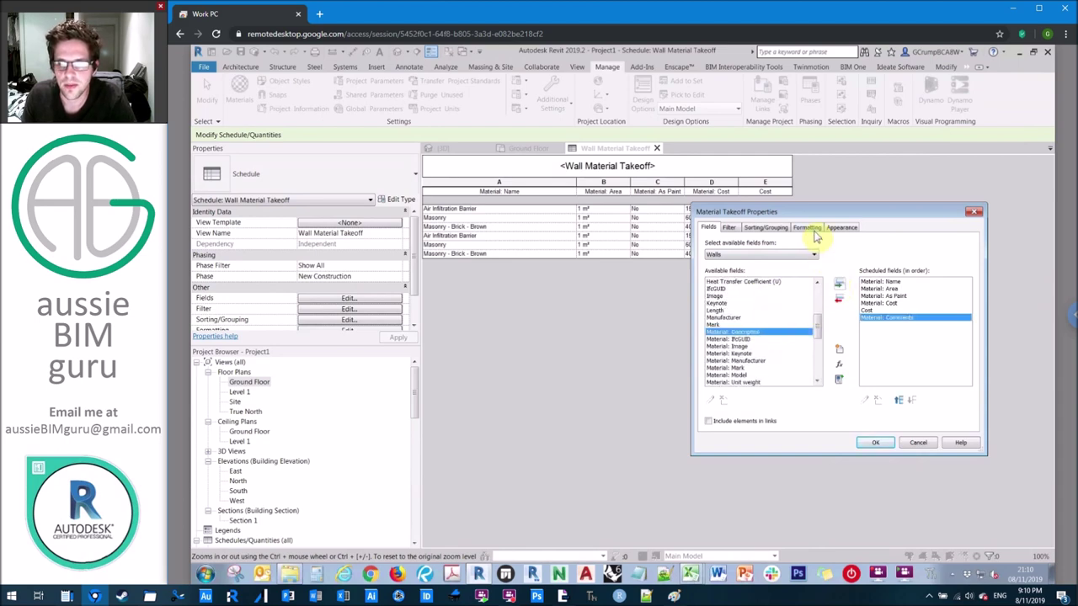
{"action": "left_click", "coordinate": [808, 228]}
{"action": "left_click", "coordinate": [741, 287]}
{"action": "left_click", "coordinate": [819, 352]}
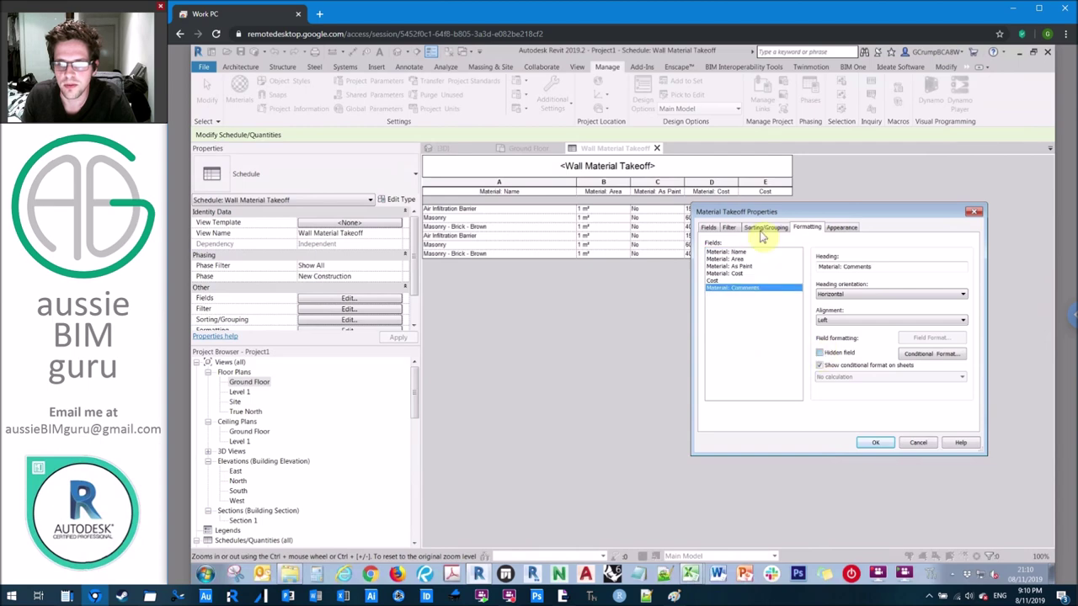
- Filter the wall material takeoff to rows where Material: Comments does not equal "Do not cost" and apply the filter
{"action": "left_click", "coordinate": [729, 228]}
{"action": "left_click", "coordinate": [776, 244]}
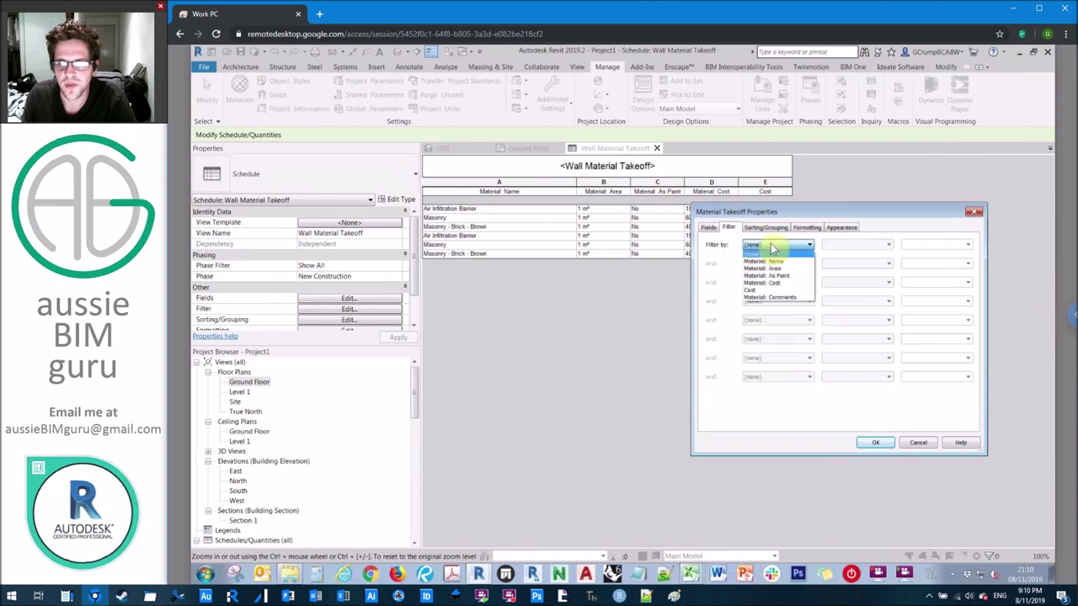
{"action": "left_click", "coordinate": [793, 298]}
{"action": "left_click", "coordinate": [848, 247]}
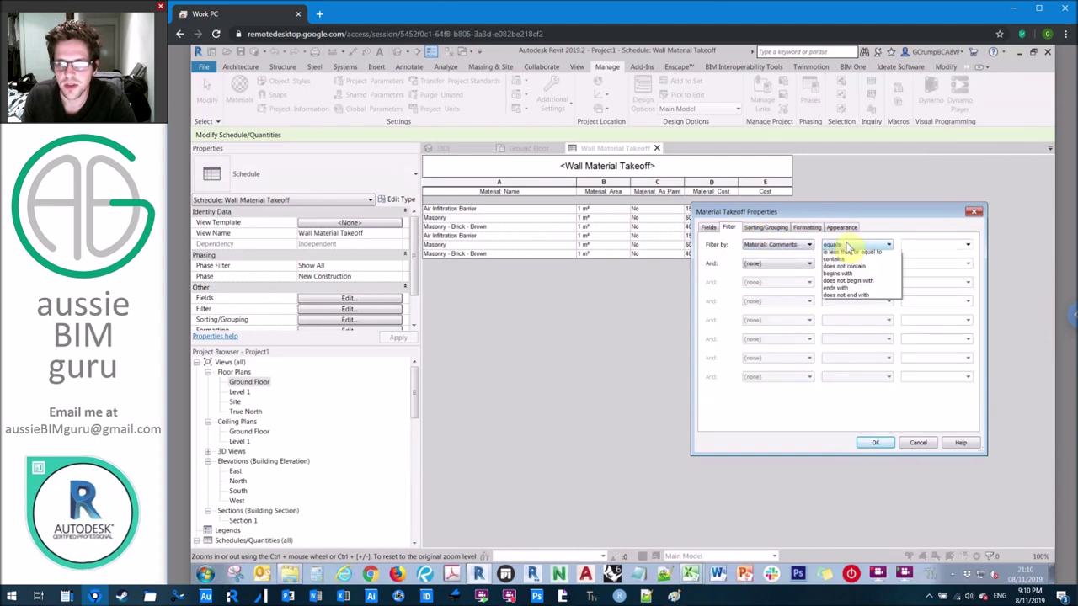
{"action": "left_click", "coordinate": [849, 259]}
{"action": "left_click", "coordinate": [965, 245]}
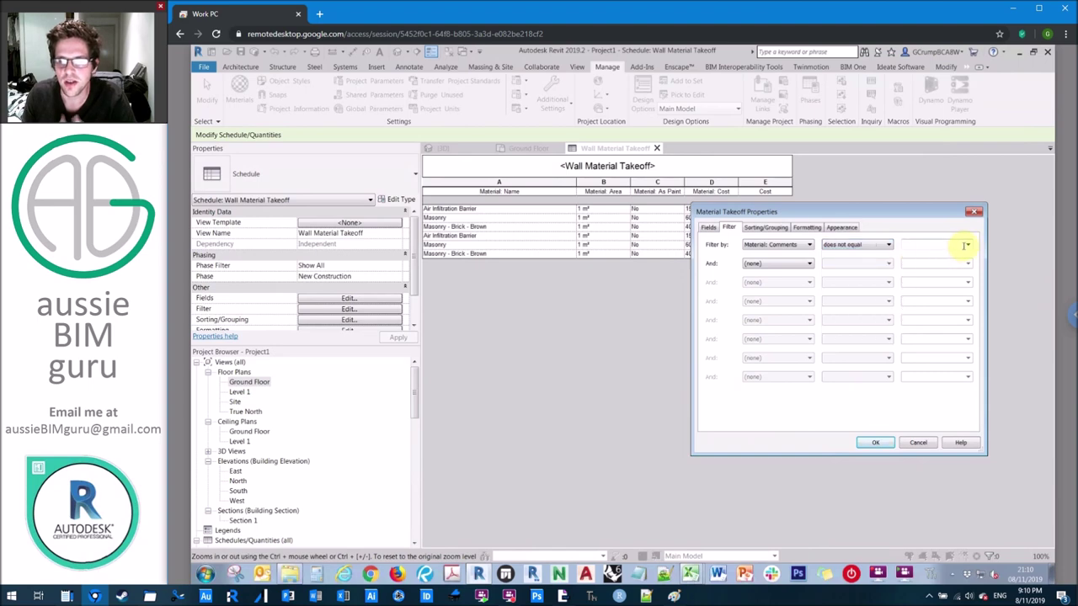
{"action": "left_click", "coordinate": [935, 246]}
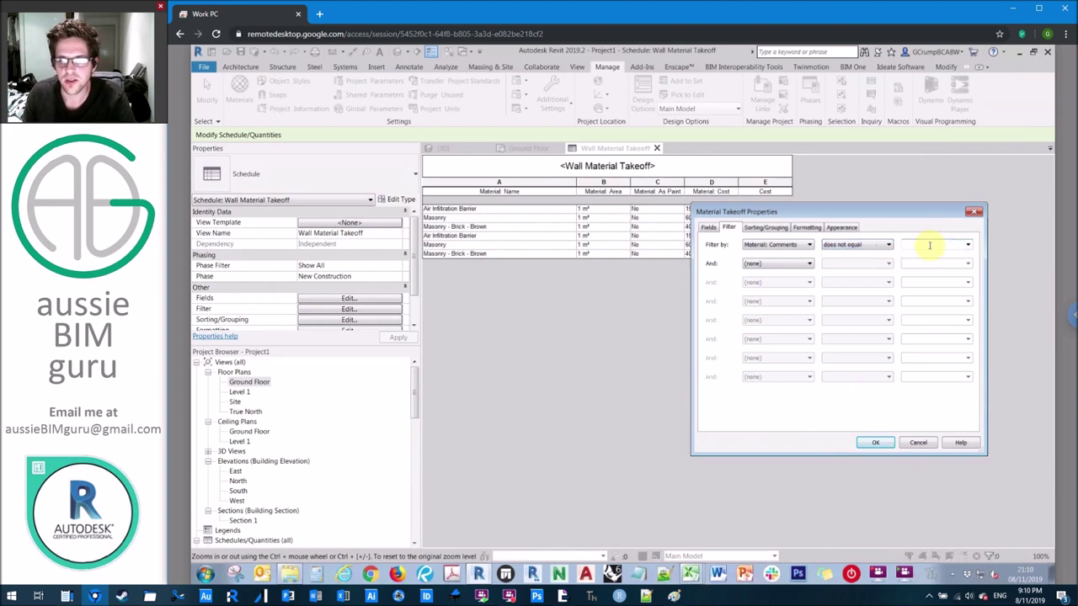
{"action": "left_click", "coordinate": [922, 247]}
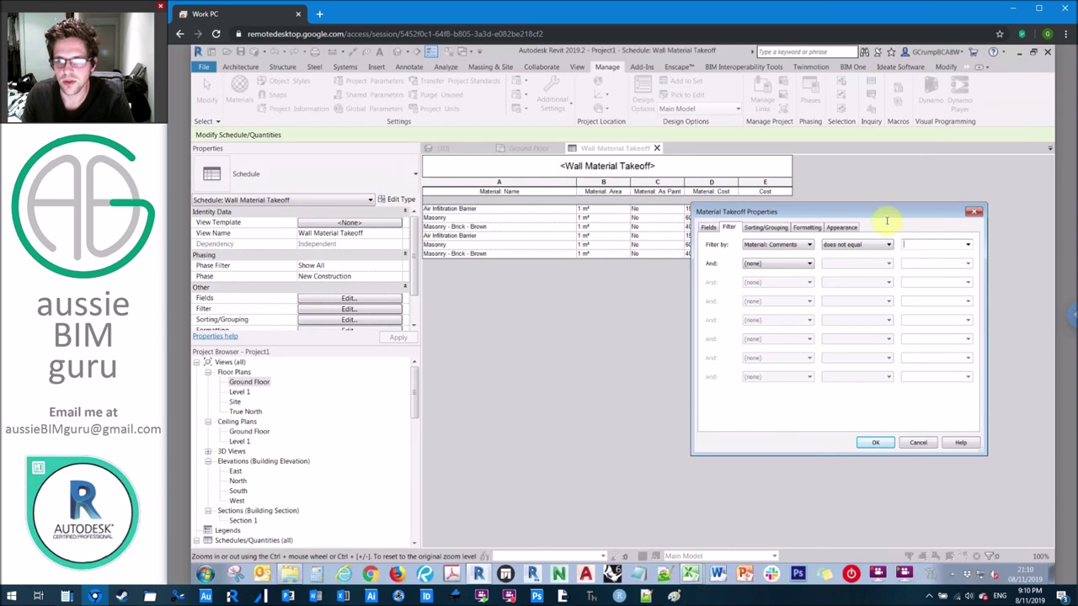
{"action": "key", "text": "Caps_Lock"}
{"action": "type", "text": "D"}
{"action": "key", "text": "Caps_Lock"}
{"action": "type", "text": "o not cost"}
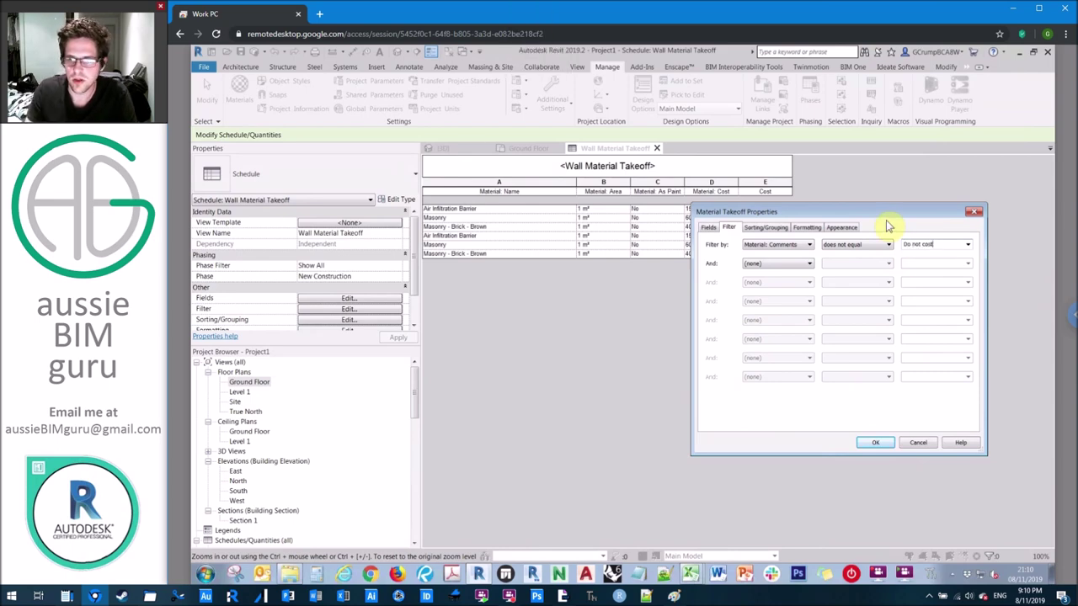
{"action": "left_click", "coordinate": [876, 442]}
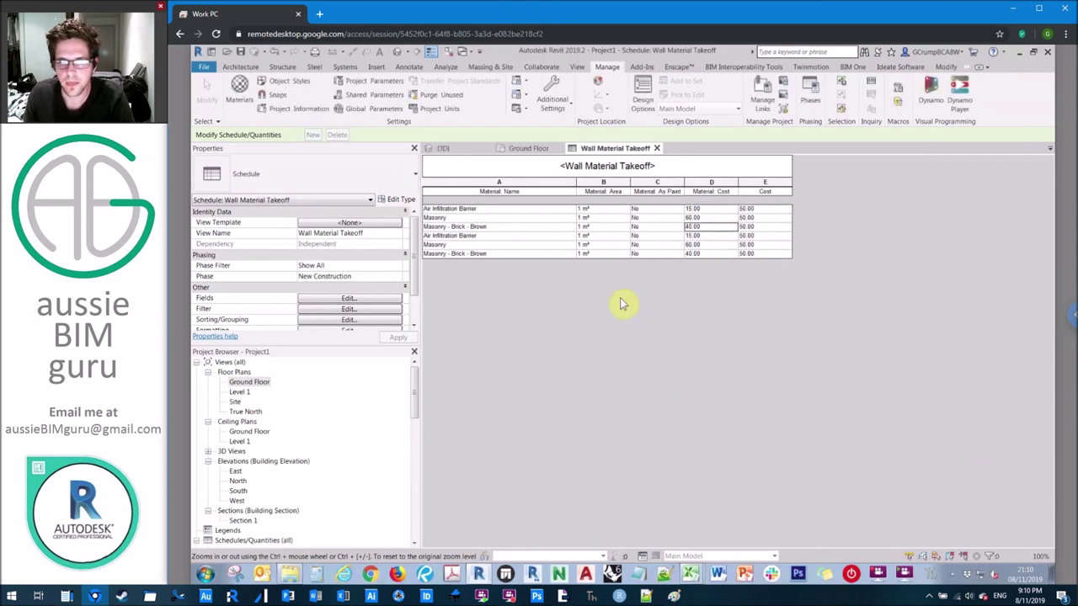
- Set the Comments of the Air Infiltration Barrier material to "Do not cost" in the project's material library
{"action": "left_click", "coordinate": [240, 91]}
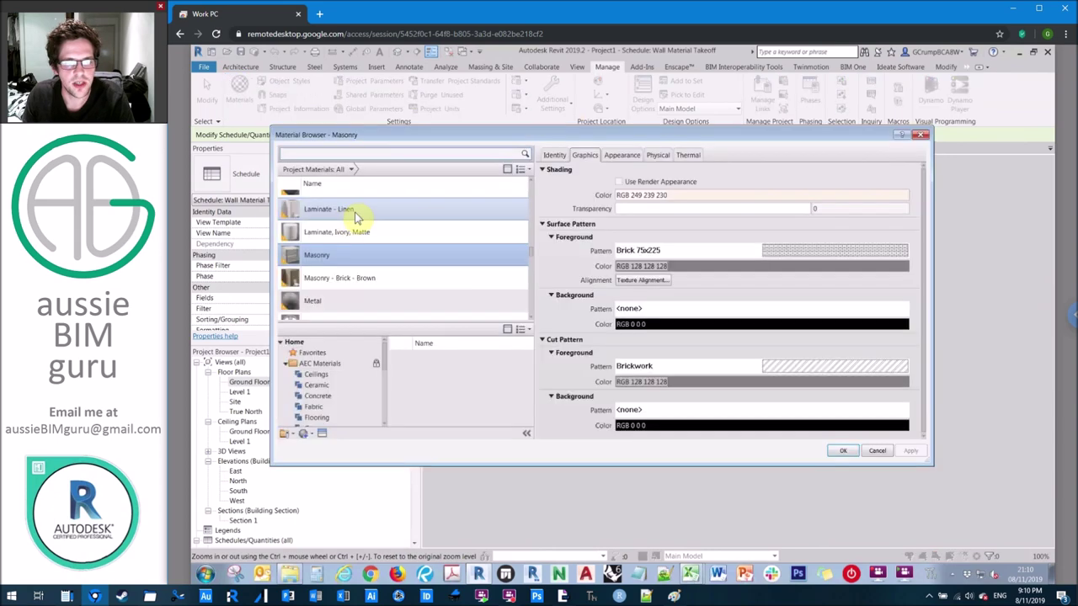
{"action": "left_click", "coordinate": [352, 201]}
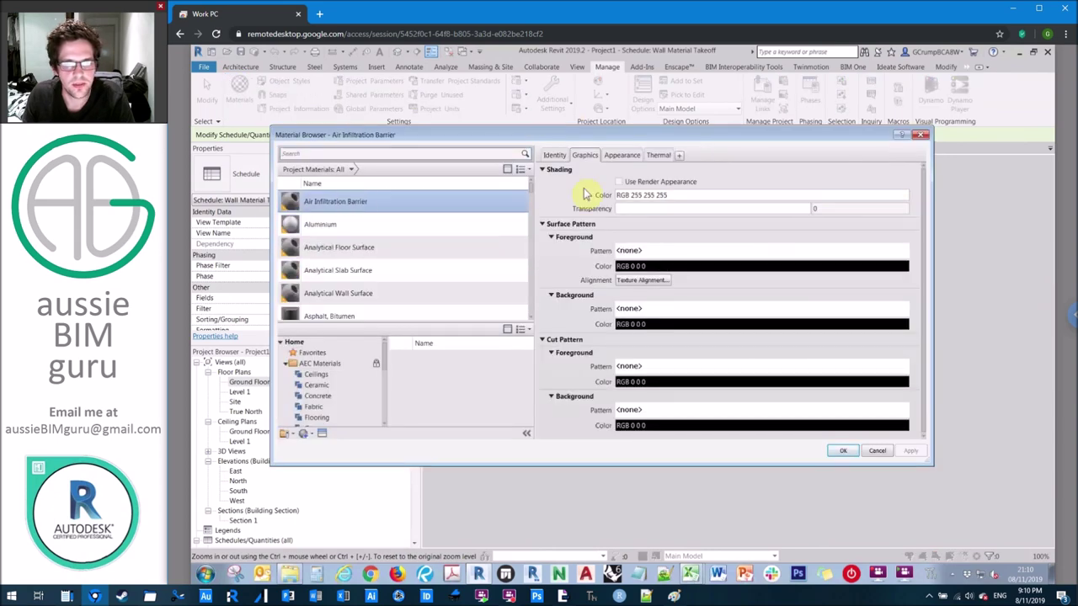
{"action": "left_click", "coordinate": [554, 156]}
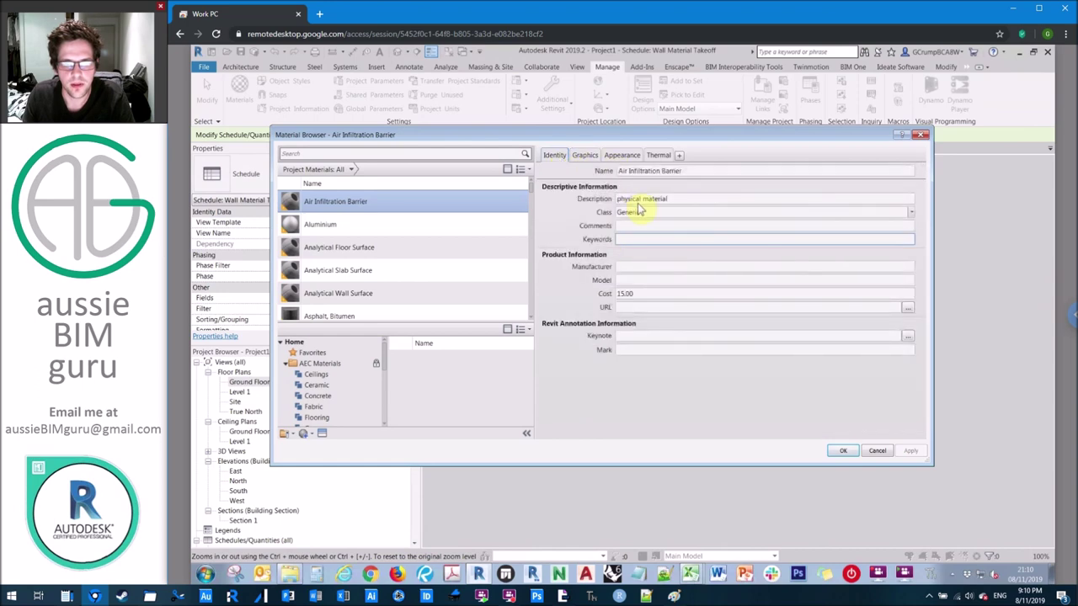
{"action": "left_click", "coordinate": [636, 237]}
{"action": "left_click", "coordinate": [634, 226]}
{"action": "key", "text": "Caps_Lock"}
{"action": "type", "text": "D"}
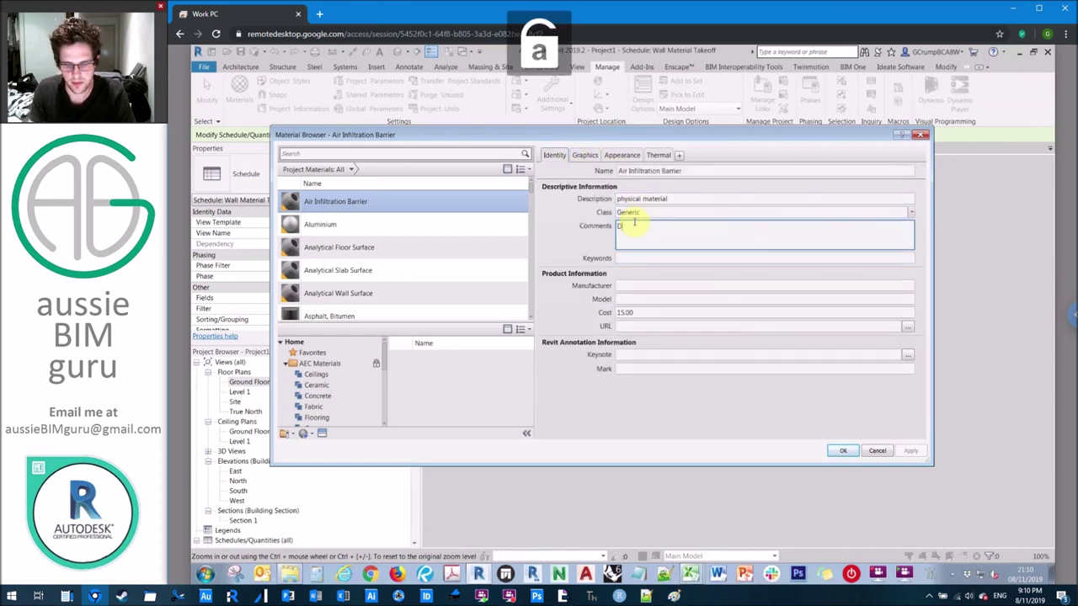
{"action": "key", "text": "Caps_Lock"}
{"action": "type", "text": "o not cost"}
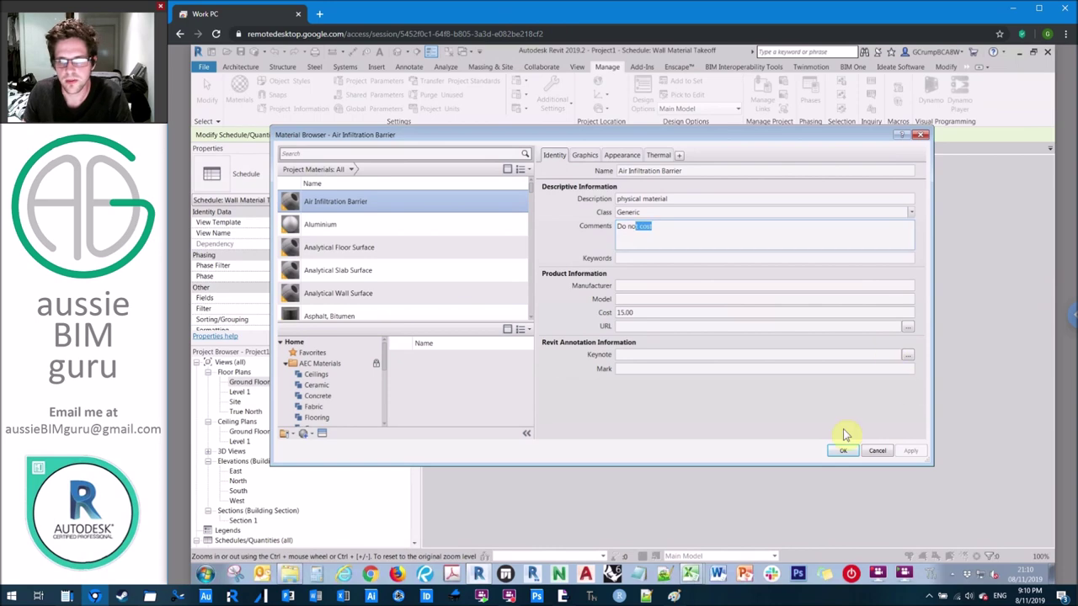
{"action": "left_click", "coordinate": [845, 450]}
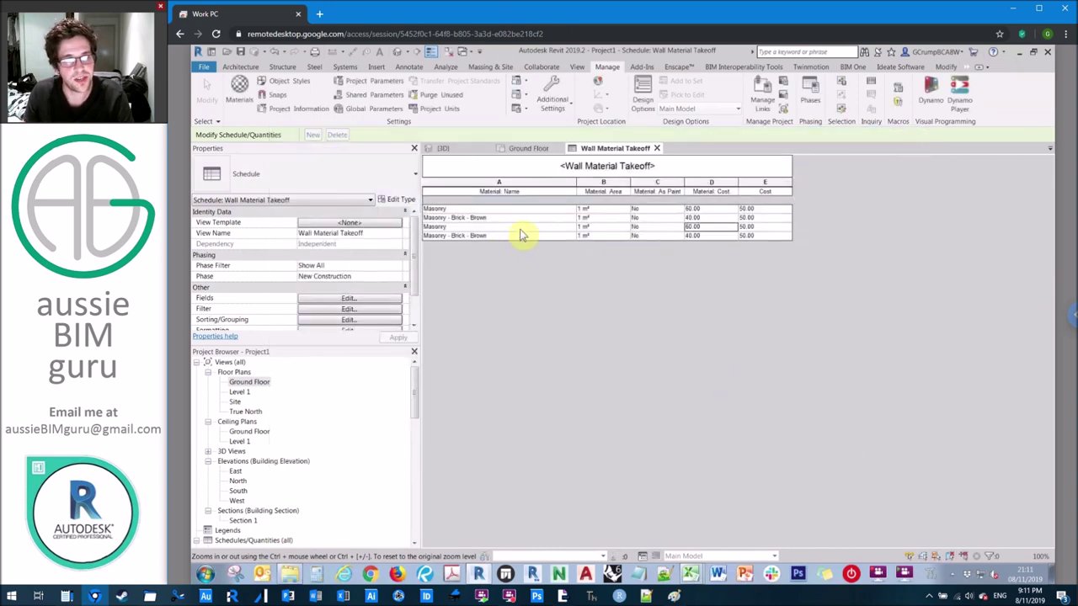
- Sort the wall material takeoff by Material: Name and turn off itemizing every instance
{"action": "left_click", "coordinate": [364, 300]}
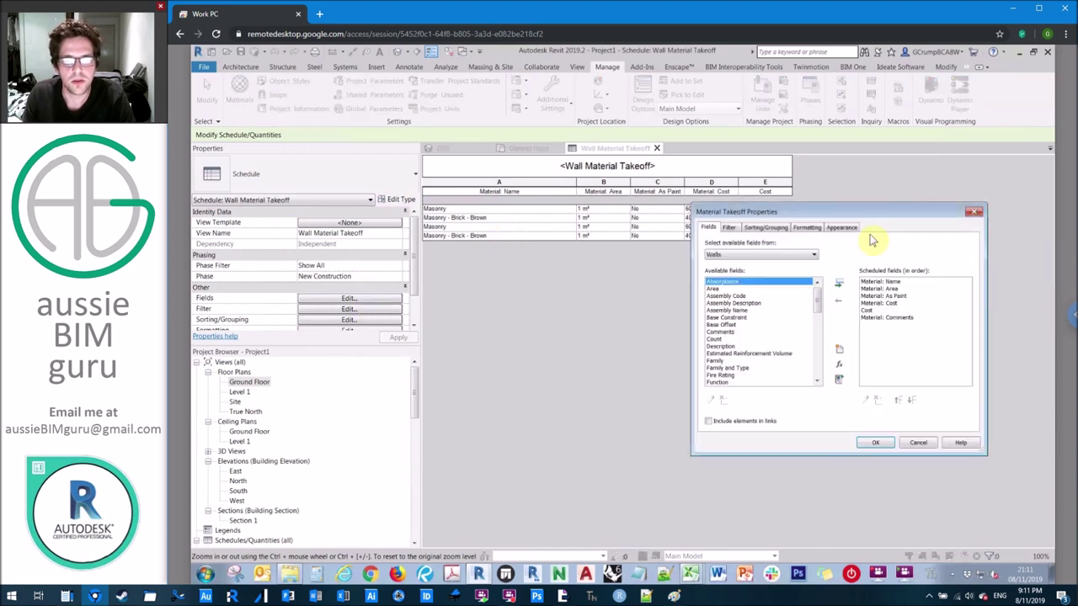
{"action": "left_click", "coordinate": [764, 227]}
{"action": "left_click", "coordinate": [781, 246]}
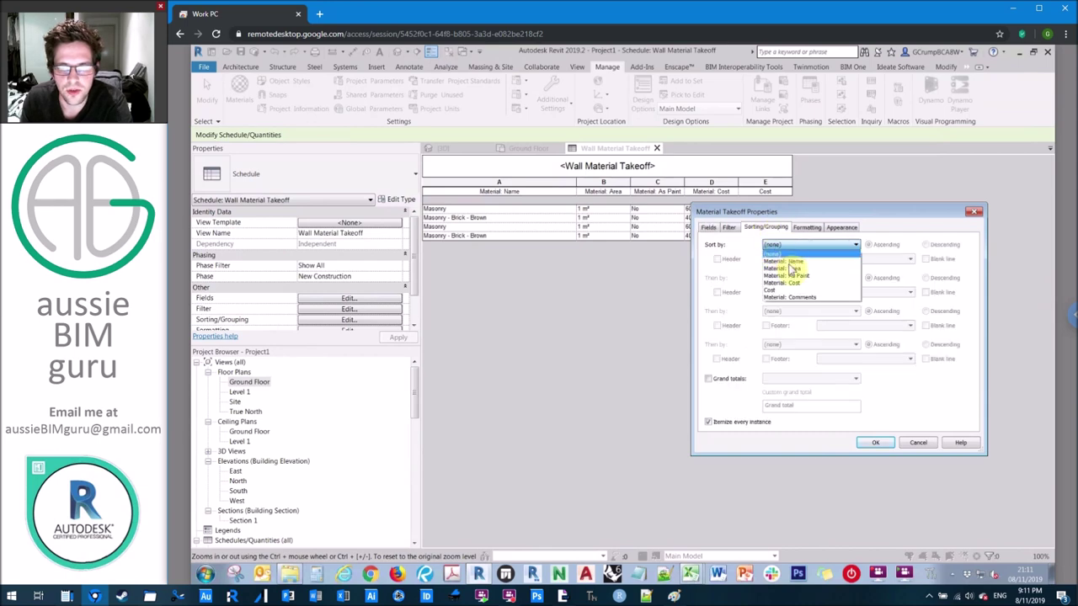
{"action": "left_click", "coordinate": [821, 261]}
{"action": "left_click", "coordinate": [744, 423]}
{"action": "left_click", "coordinate": [876, 444]}
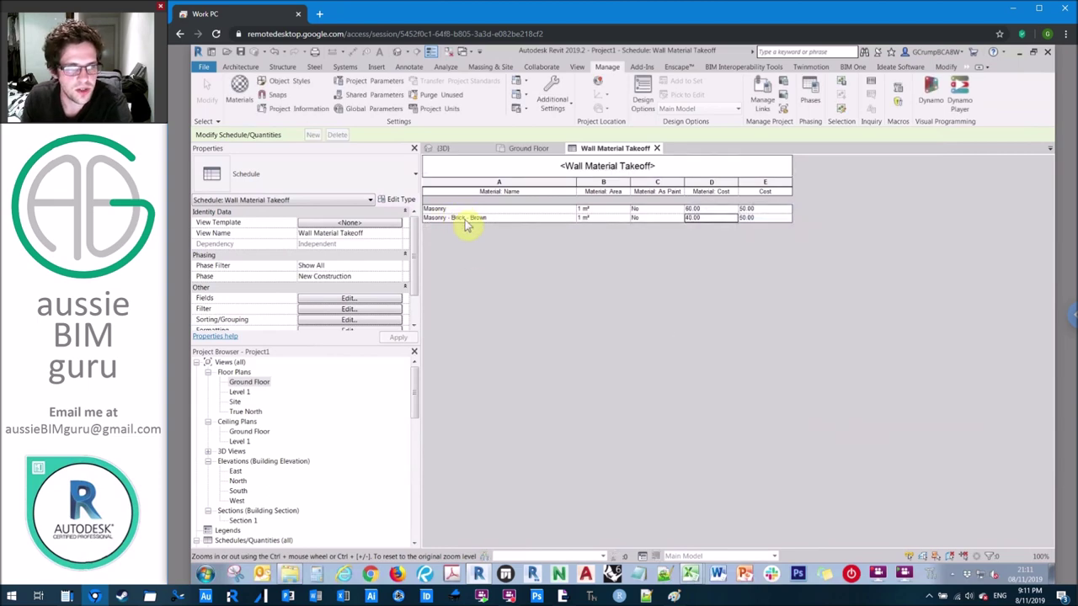
- Set the Material: Area field of the takeoff to calculate totals
{"action": "left_click", "coordinate": [370, 299]}
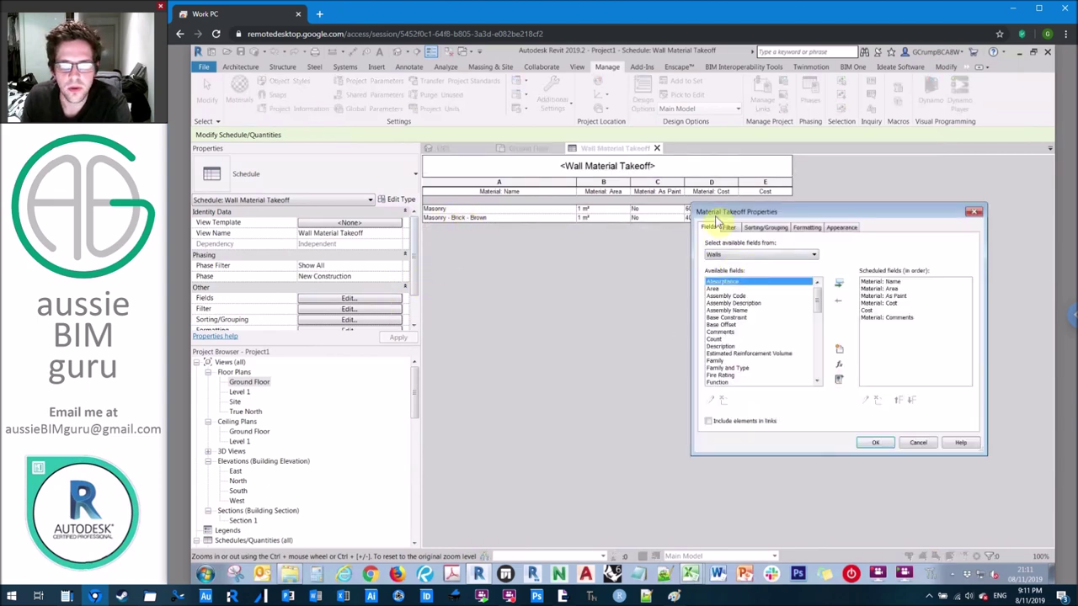
{"action": "left_click_drag", "start_coordinate": [795, 212], "coordinate": [788, 268]}
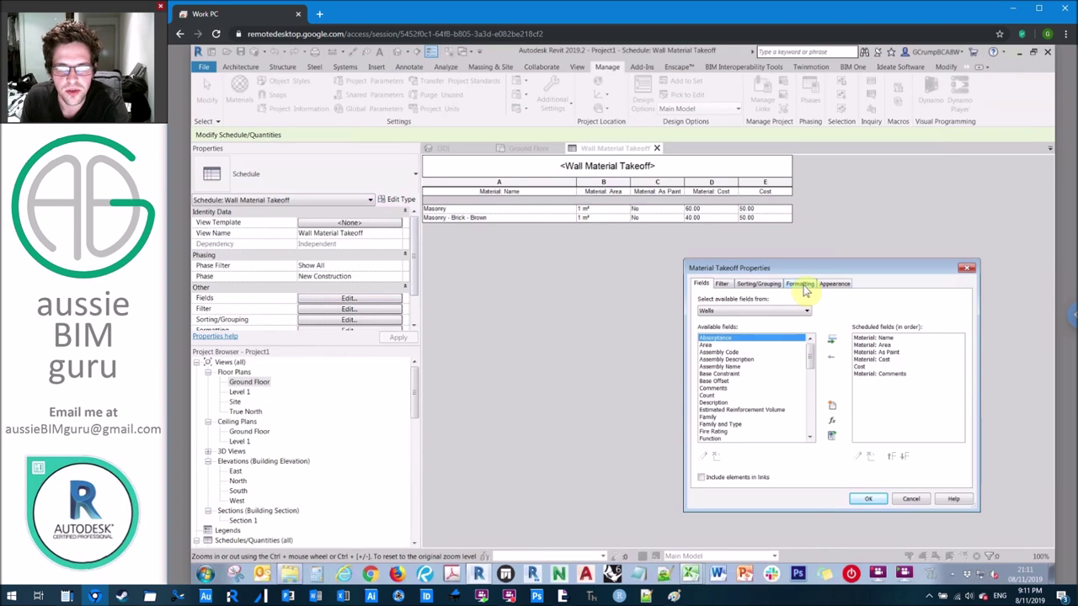
{"action": "left_click", "coordinate": [800, 285]}
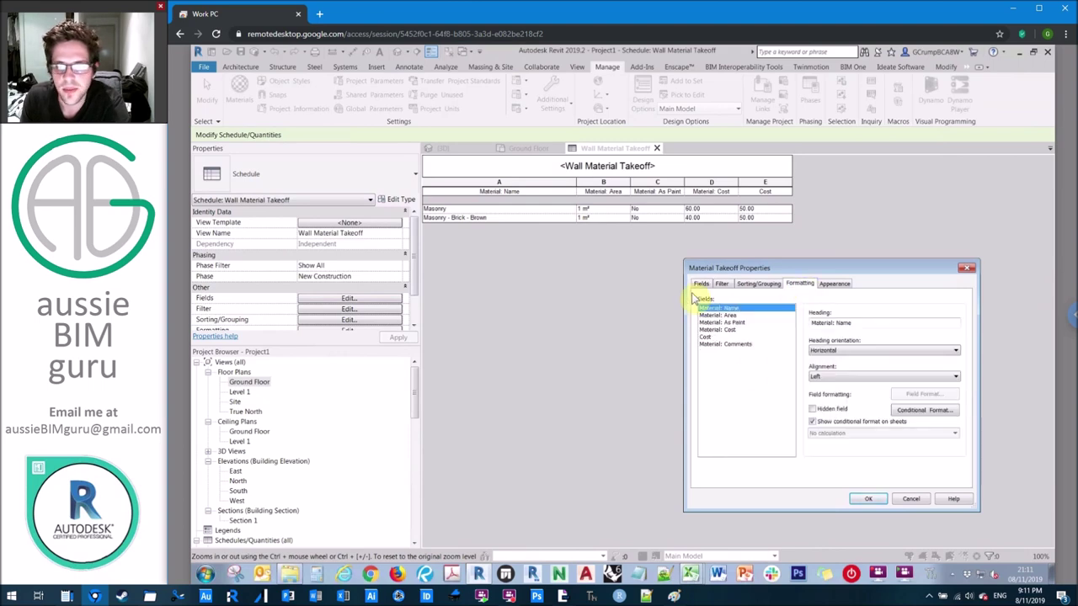
{"action": "left_click", "coordinate": [749, 316]}
{"action": "left_click", "coordinate": [842, 433]}
{"action": "left_click", "coordinate": [842, 444]}
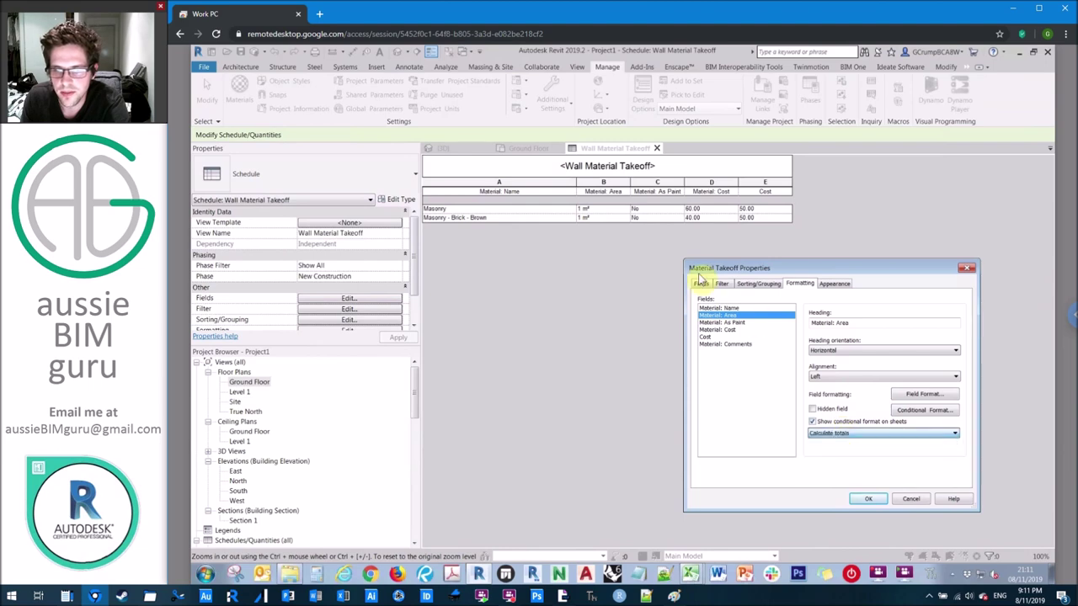
- Remove the Cost field from the takeoff's scheduled fields, keeping Material: Cost
{"action": "left_click", "coordinate": [730, 329]}
{"action": "left_click", "coordinate": [720, 337]}
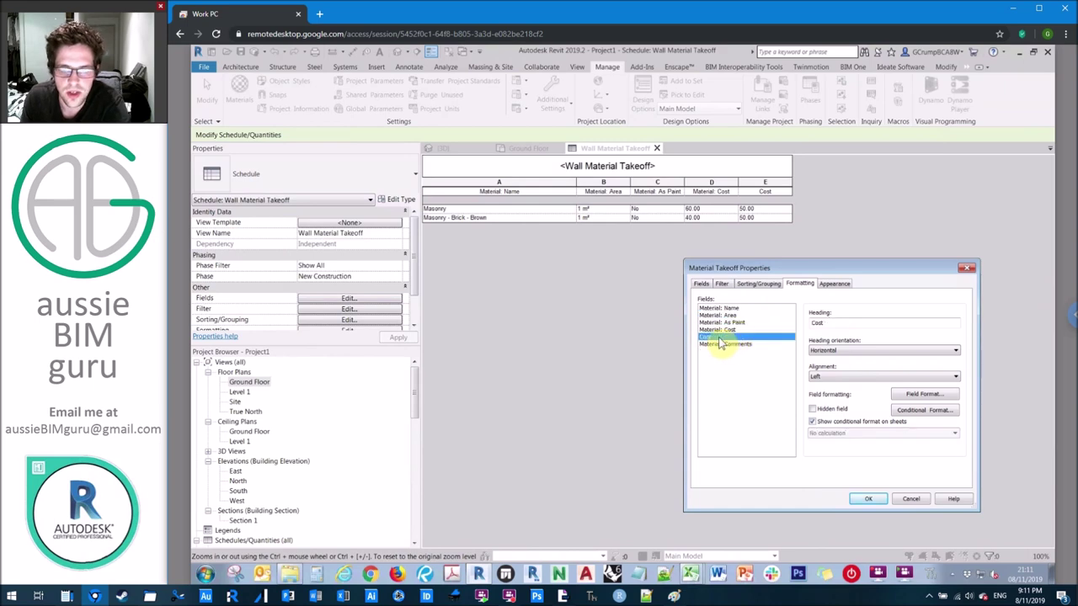
{"action": "left_click", "coordinate": [701, 284]}
{"action": "left_click", "coordinate": [868, 366]}
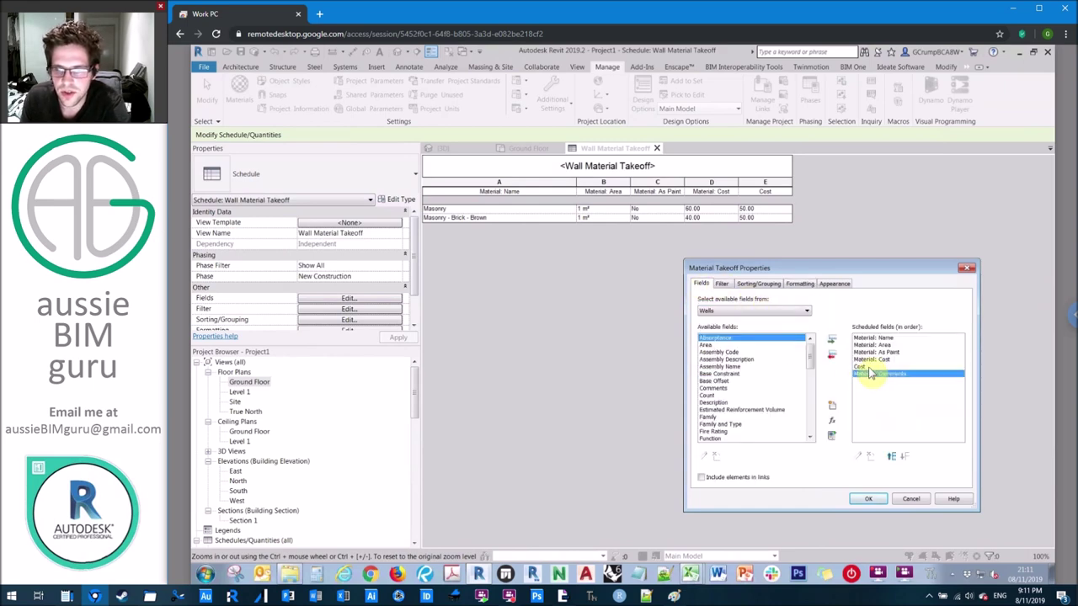
{"action": "left_click", "coordinate": [832, 355]}
- Add a calculated value named "Total cost" to the takeoff with Currency as its type
{"action": "left_click", "coordinate": [831, 420]}
{"action": "type", "text": "Total "}
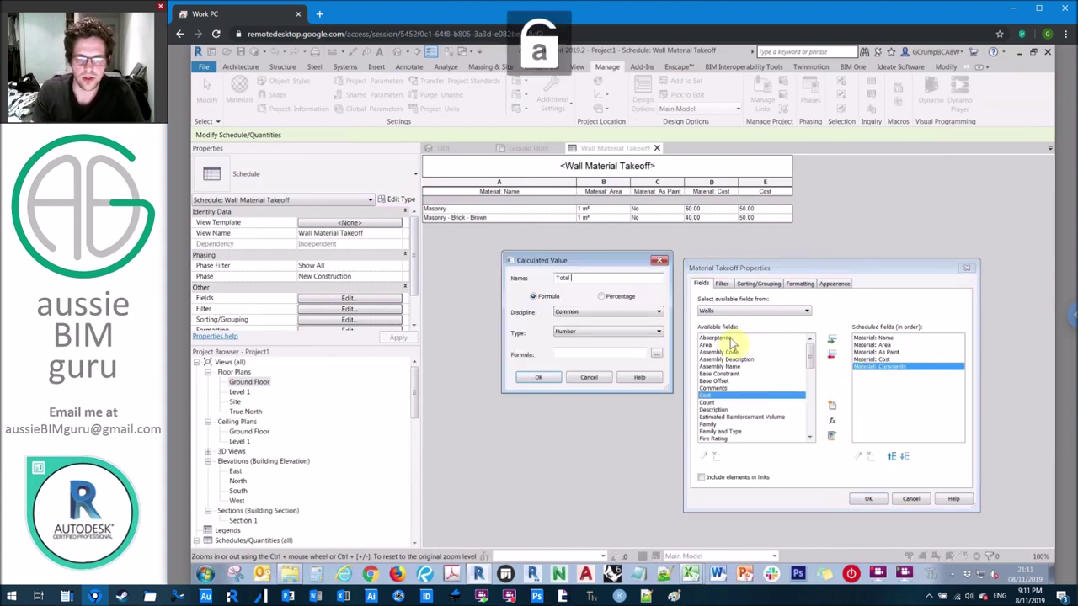
{"action": "type", "text": "cost"}
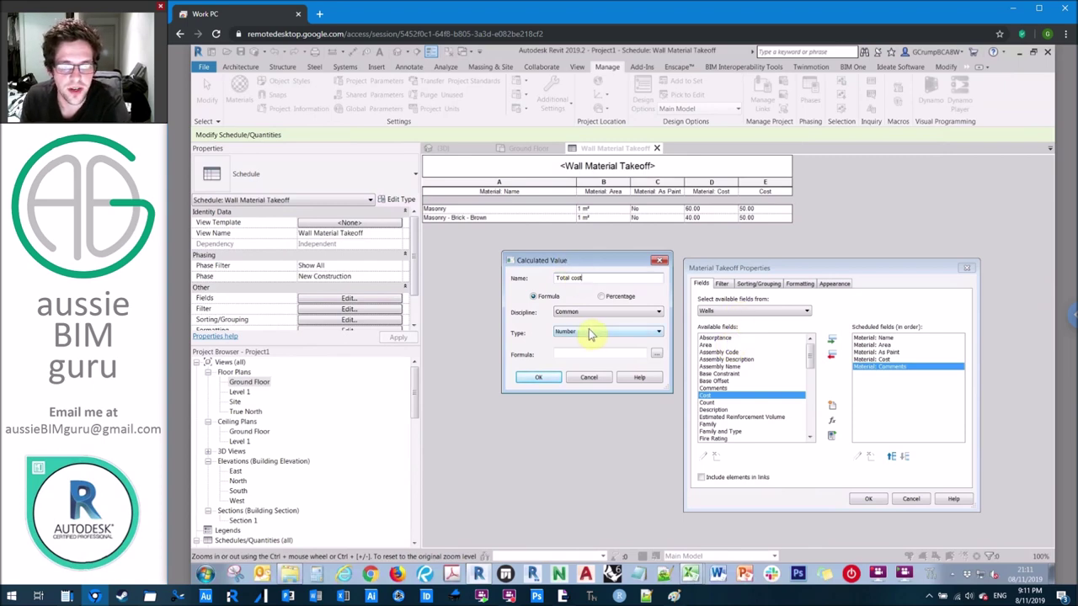
{"action": "left_click", "coordinate": [585, 335]}
{"action": "left_click", "coordinate": [573, 400]}
- Build the Total cost formula by multiplying Material: Area by Material: Cost, and accept the calculated value
{"action": "left_click", "coordinate": [658, 355]}
{"action": "left_click", "coordinate": [562, 284]}
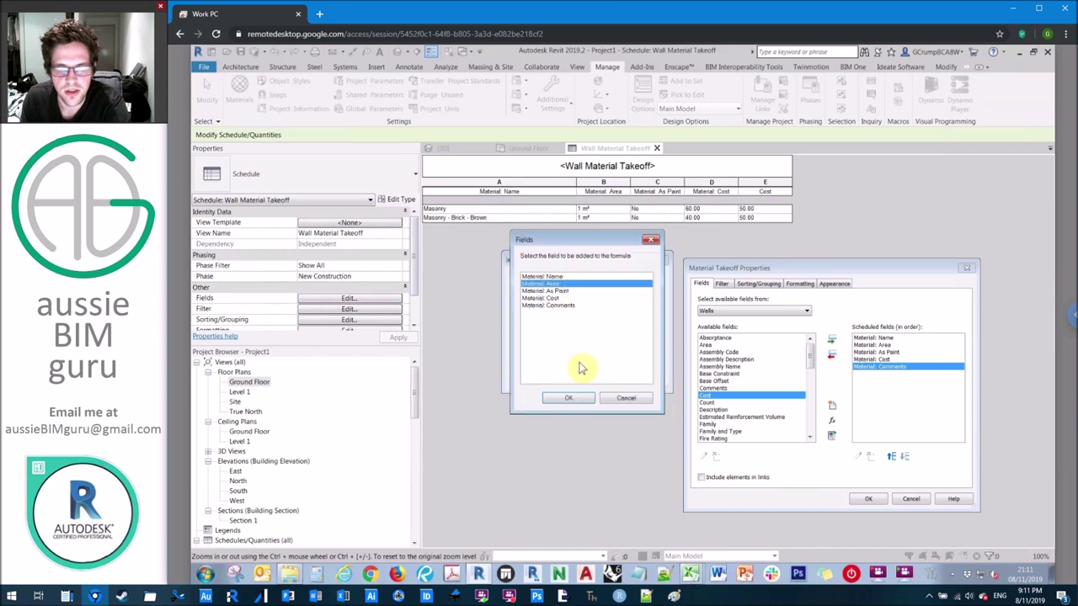
{"action": "left_click", "coordinate": [578, 402]}
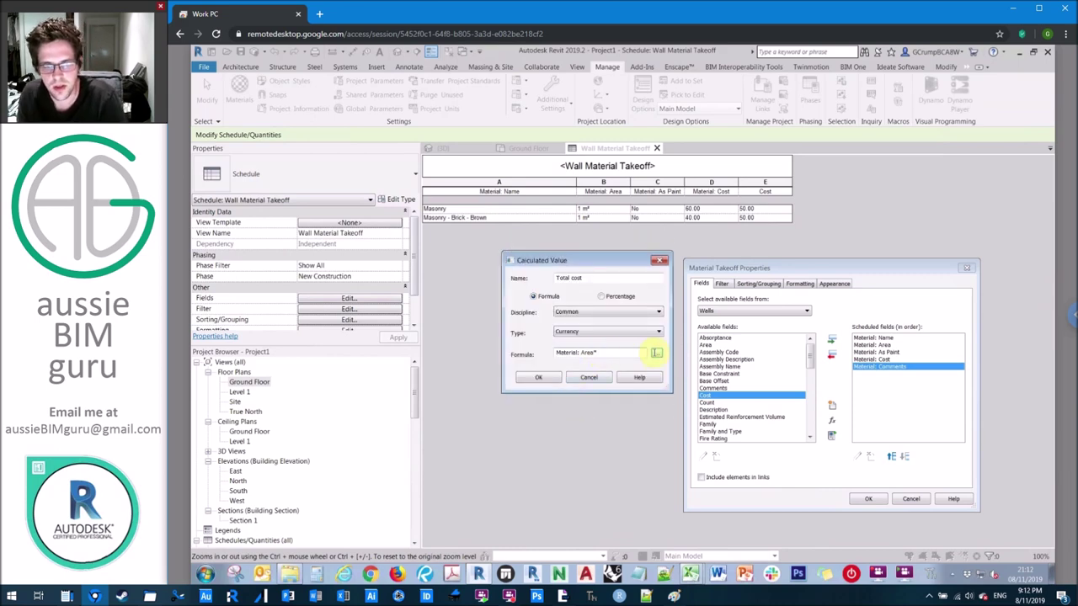
{"action": "type", "text": "*"}
{"action": "left_click", "coordinate": [656, 353]}
{"action": "left_click", "coordinate": [555, 298]}
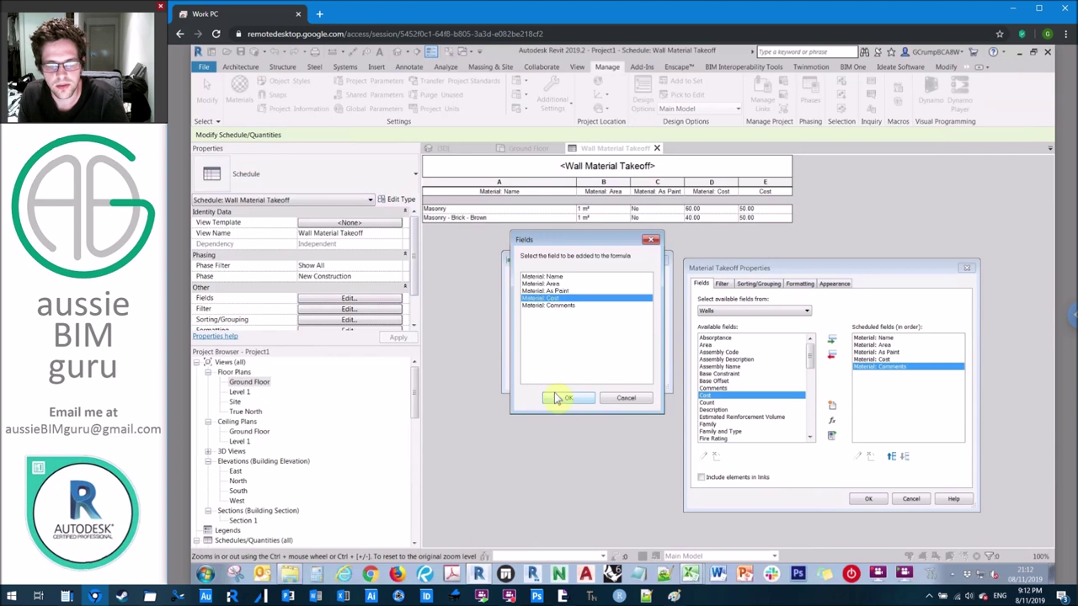
{"action": "left_click", "coordinate": [568, 397]}
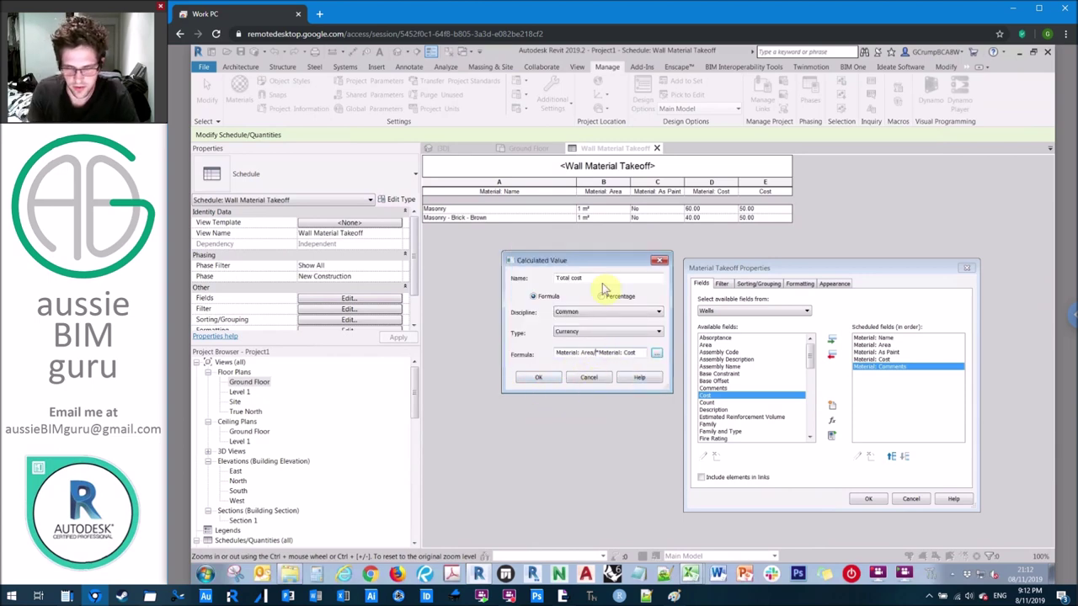
{"action": "left_click", "coordinate": [538, 377]}
- Set the Total cost field to calculate totals and apply the takeoff's properties
{"action": "left_click", "coordinate": [801, 284]}
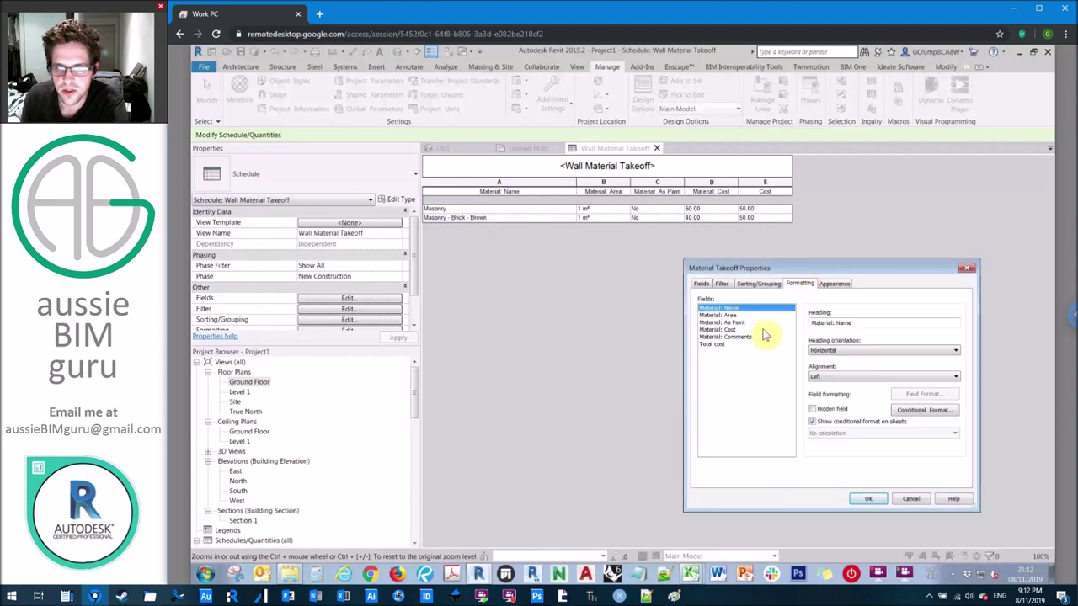
{"action": "left_click", "coordinate": [731, 329]}
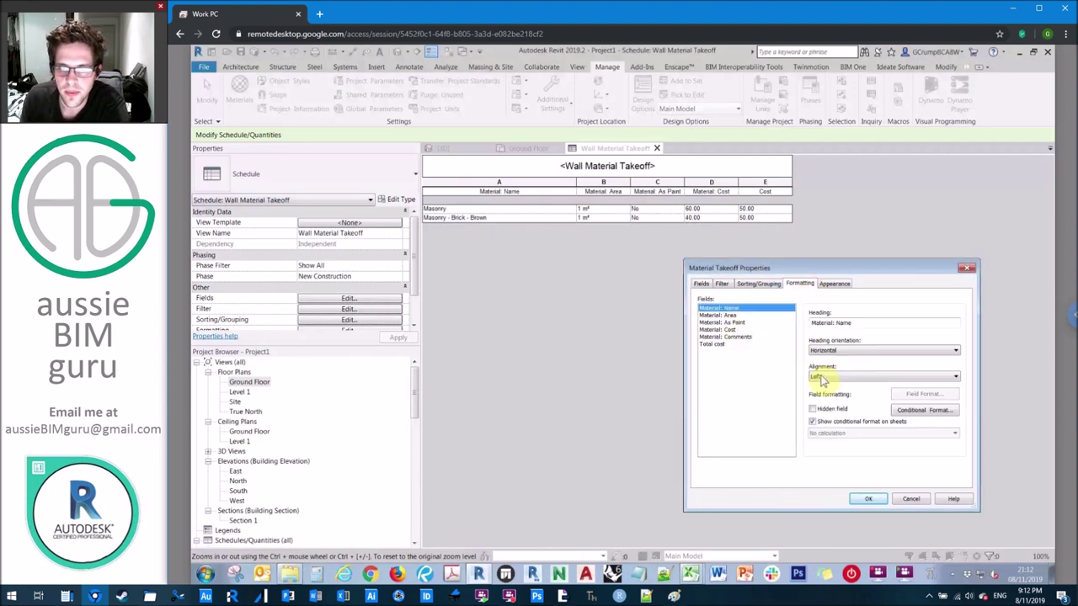
{"action": "left_click", "coordinate": [724, 344]}
{"action": "left_click", "coordinate": [859, 433]}
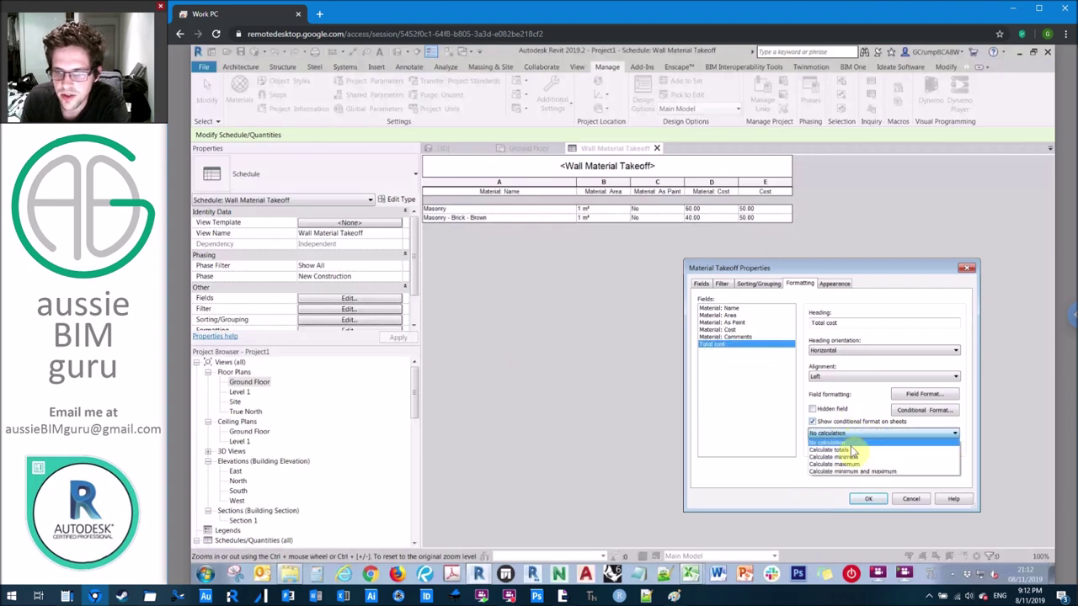
{"action": "left_click", "coordinate": [854, 445]}
{"action": "left_click", "coordinate": [869, 499]}
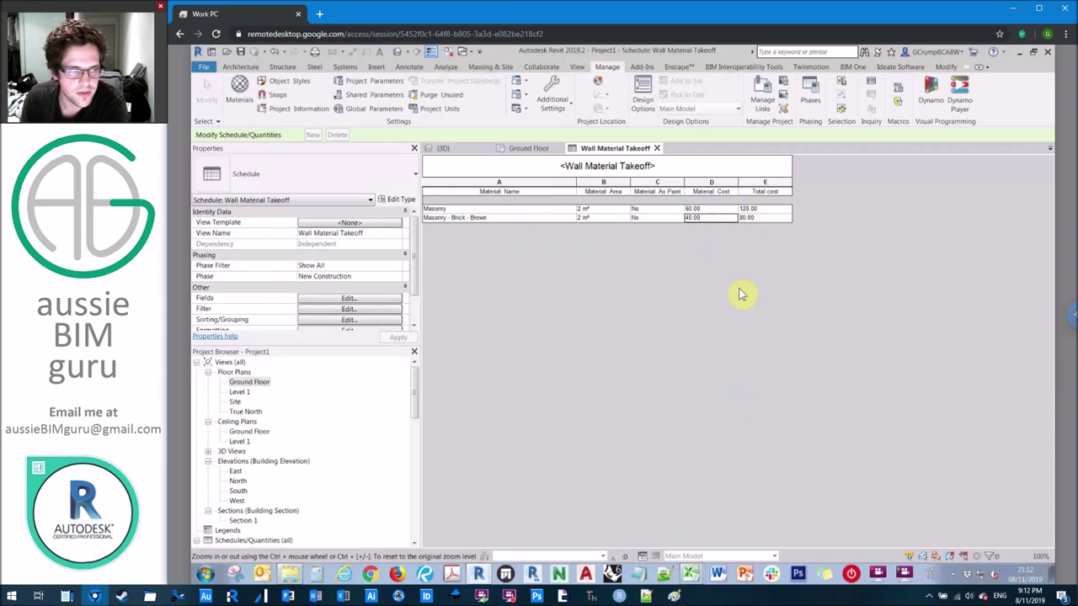
- In the Ground Floor plan, paint the inner face of the horizontal double brick wall with Gypsum Wall Board
{"action": "left_click", "coordinate": [540, 154]}
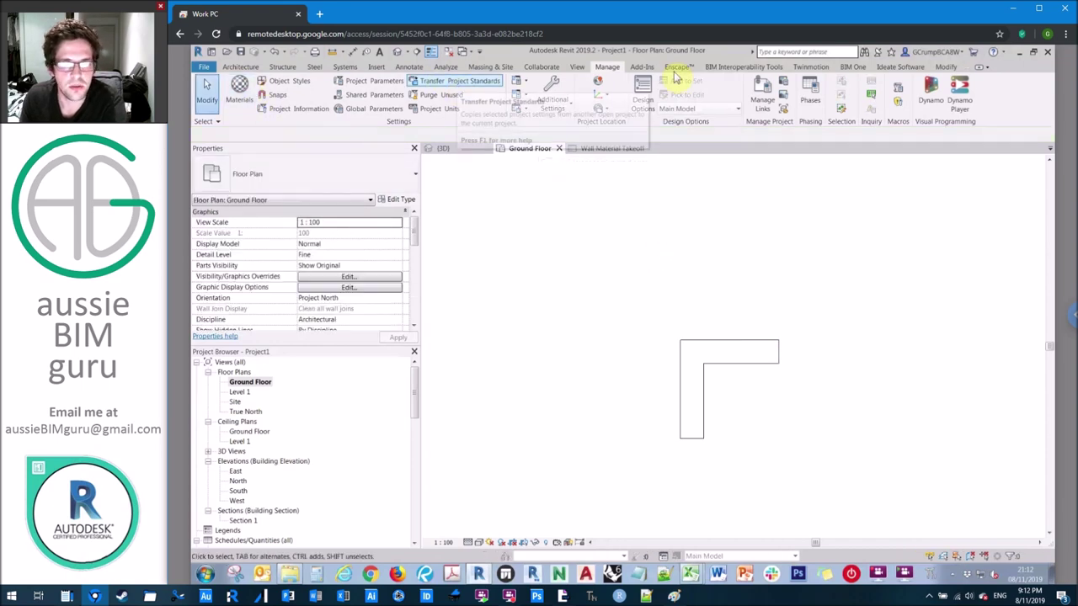
{"action": "left_click", "coordinate": [945, 66]}
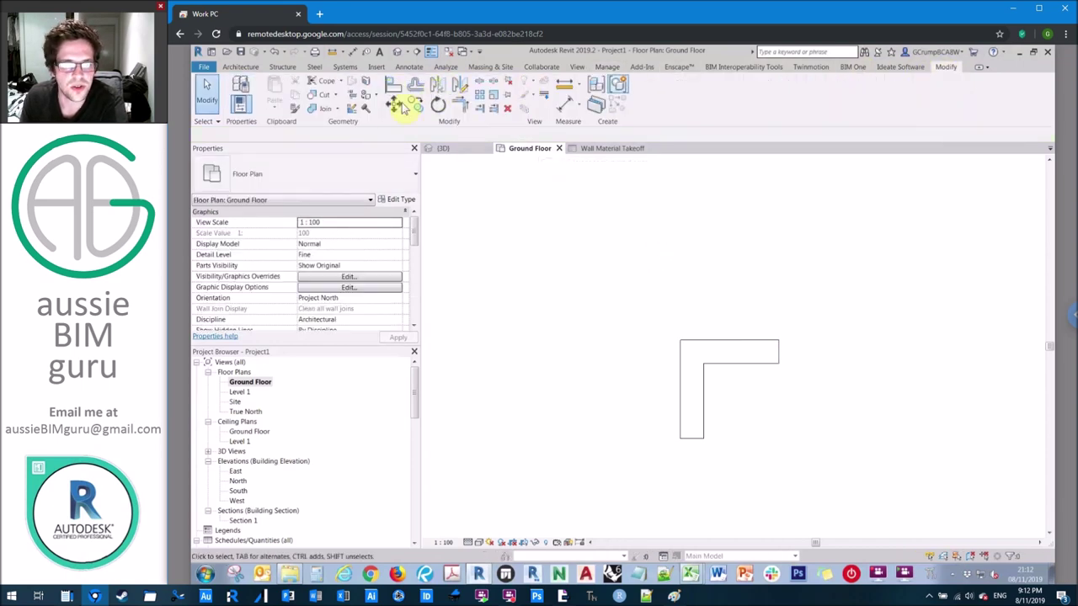
{"action": "left_click", "coordinate": [368, 95]}
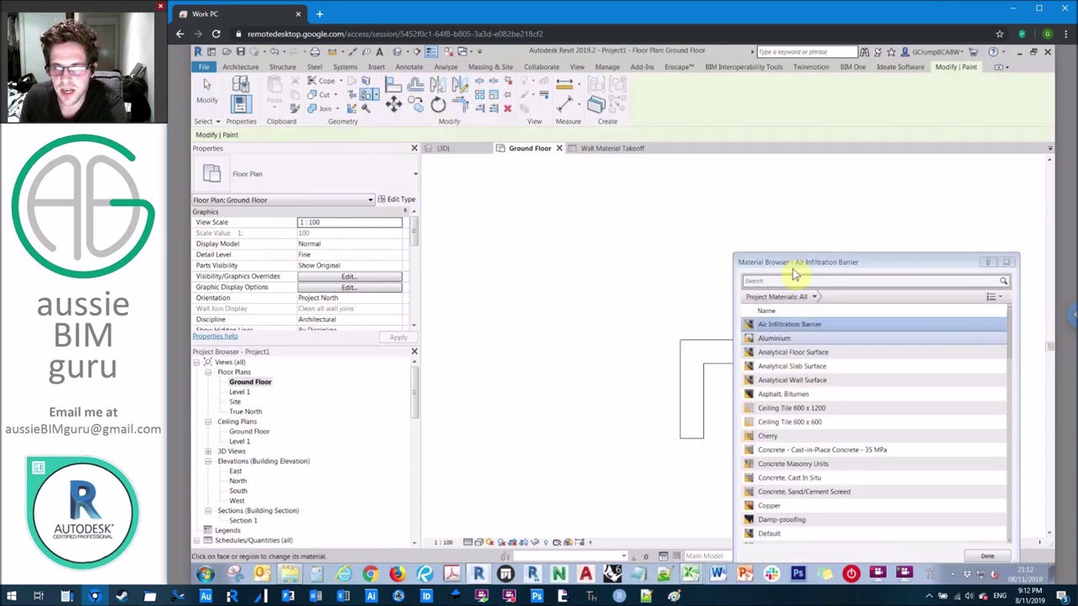
{"action": "left_click", "coordinate": [700, 360]}
{"action": "scroll", "coordinate": [700, 360], "scroll_direction": "down", "scroll_amount": 10}
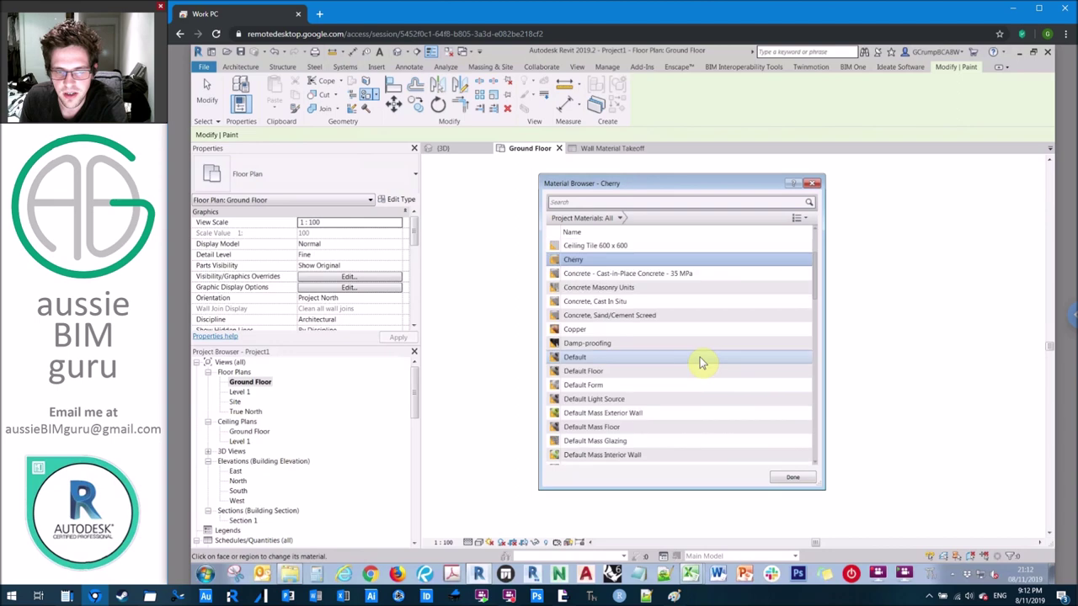
{"action": "left_click", "coordinate": [594, 314]}
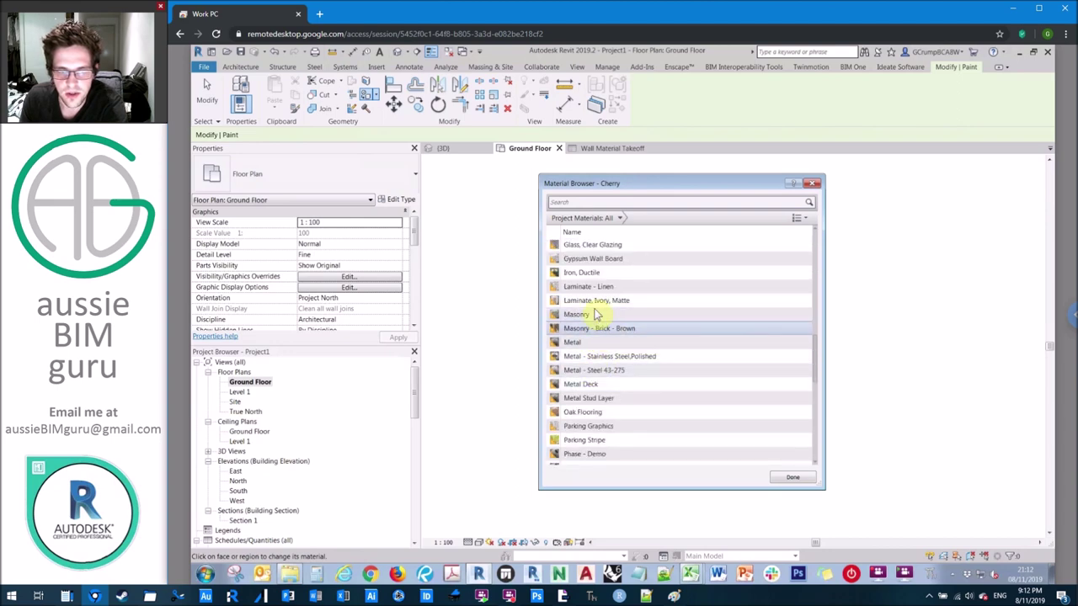
{"action": "left_click_drag", "start_coordinate": [636, 191], "coordinate": [435, 180]}
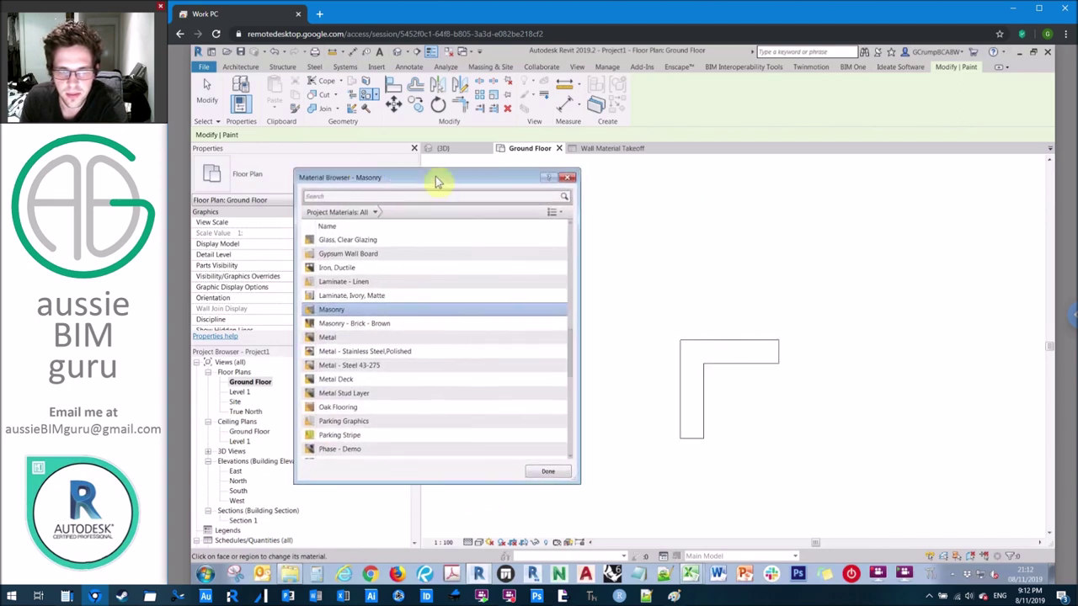
{"action": "left_click", "coordinate": [371, 253]}
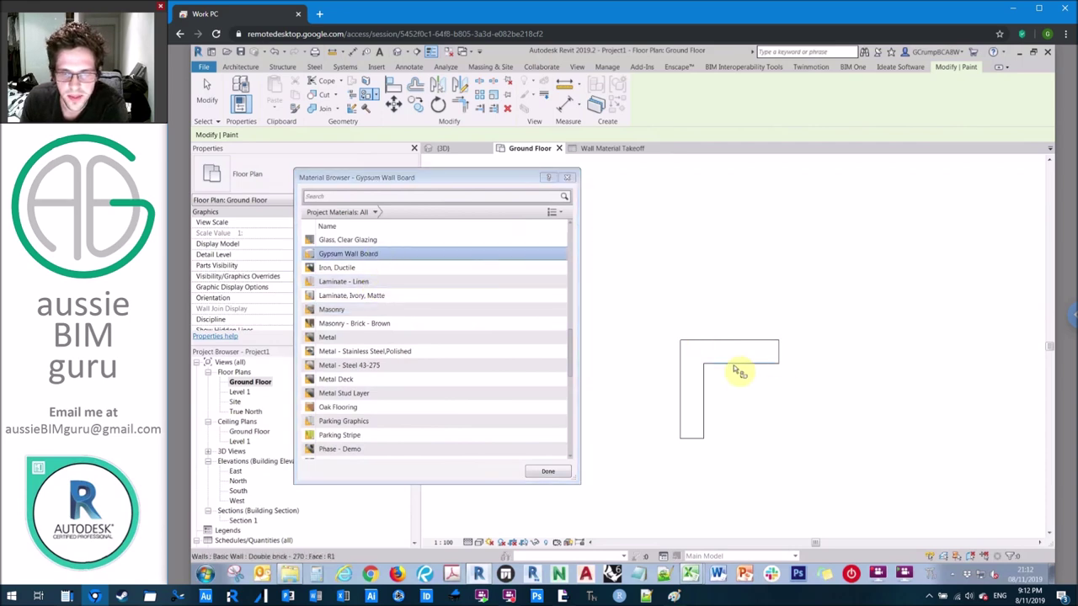
{"action": "left_click", "coordinate": [548, 474]}
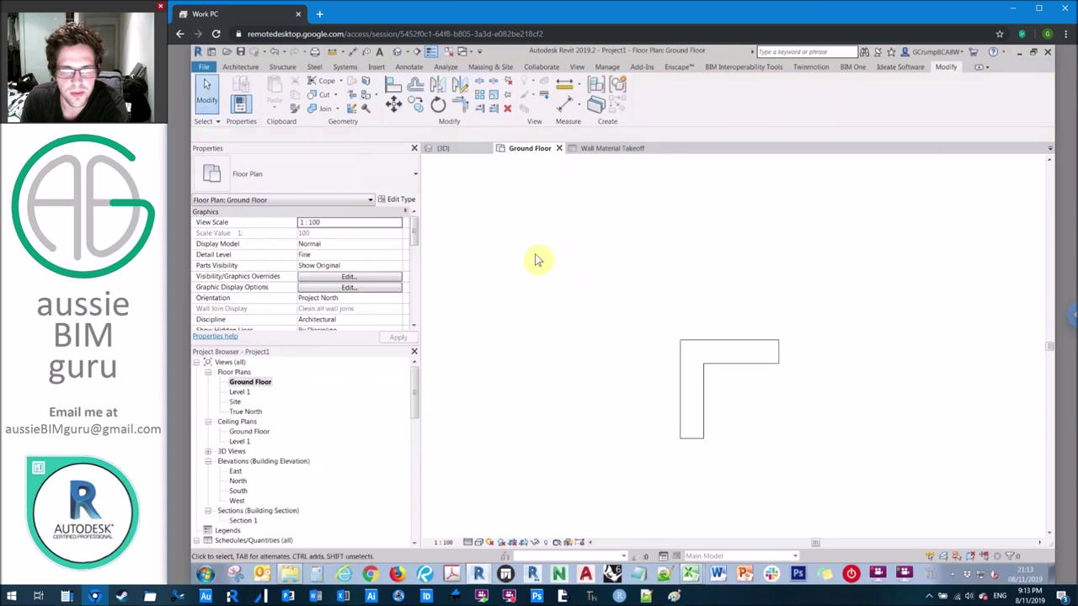
- In the Wall Material Takeoff, add a second filter condition requiring Material: As Paint to equal No
{"action": "left_click", "coordinate": [615, 149]}
{"action": "left_click", "coordinate": [448, 219]}
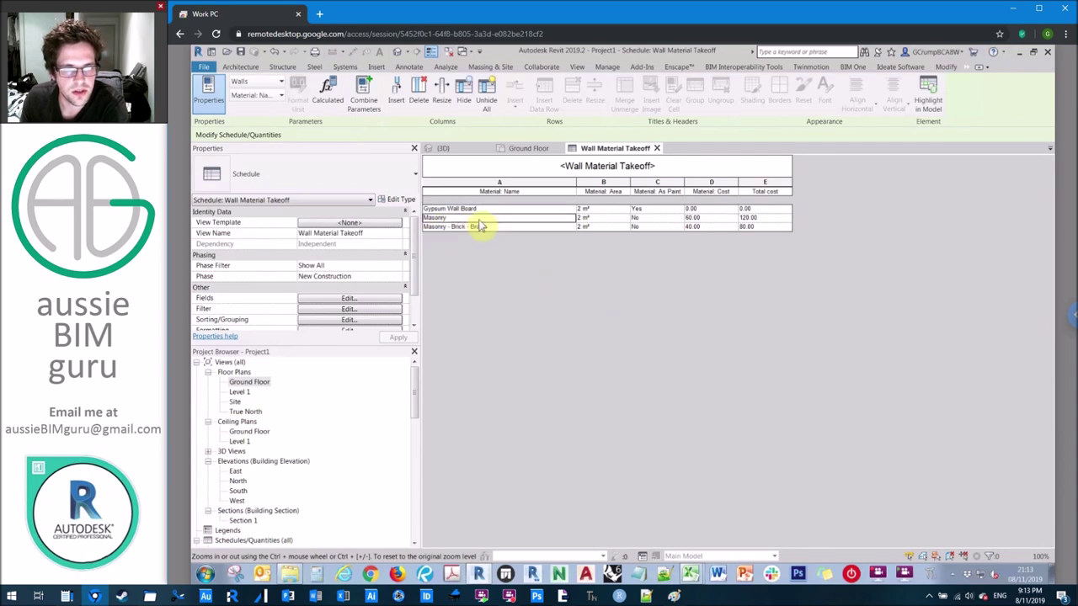
{"action": "left_click", "coordinate": [476, 210]}
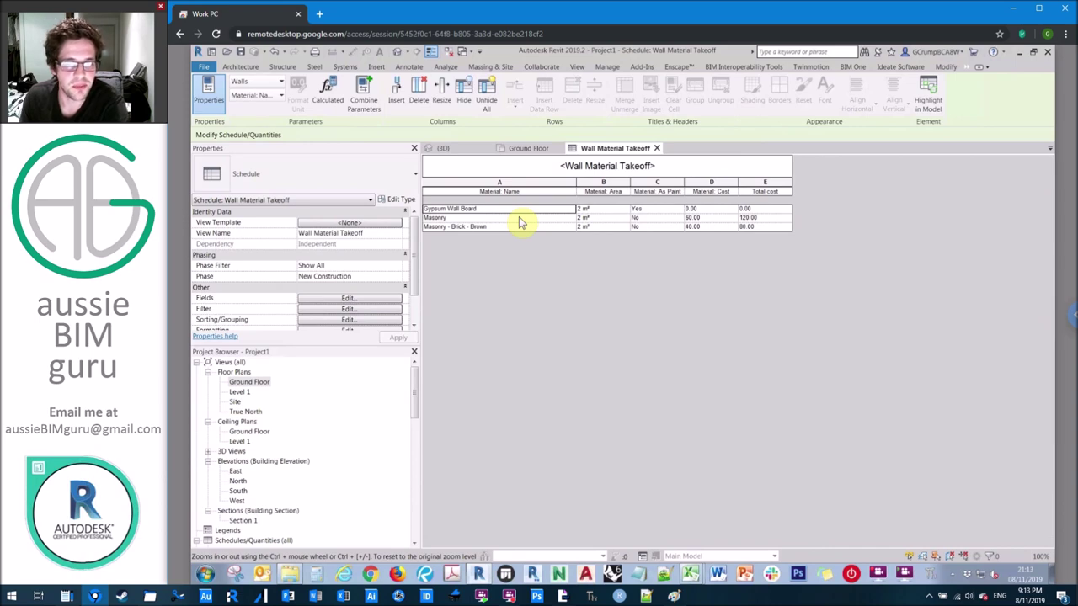
{"action": "left_click", "coordinate": [644, 212]}
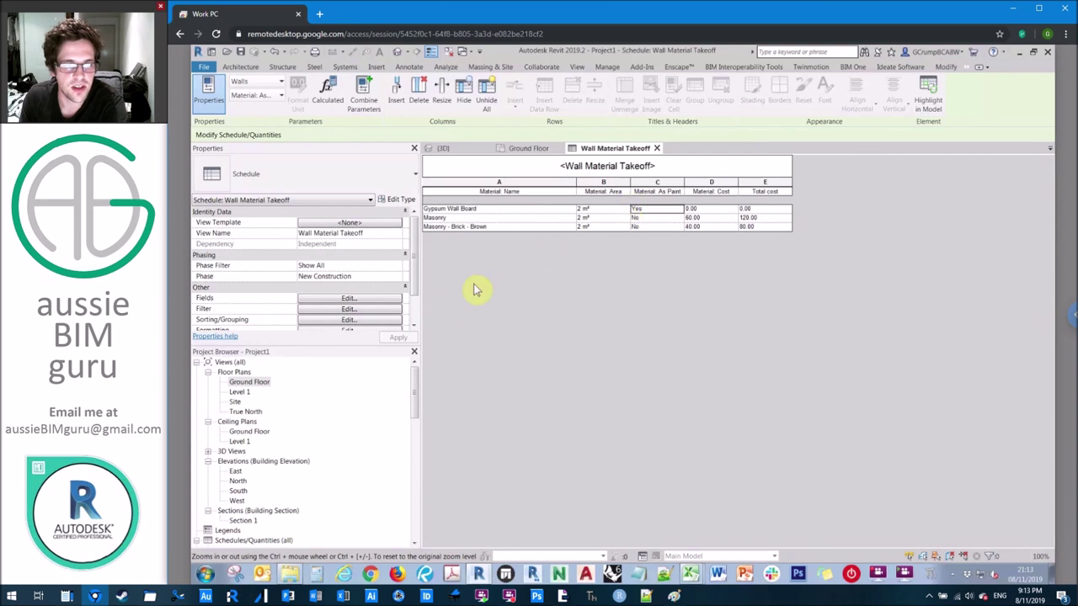
{"action": "left_click", "coordinate": [380, 299]}
{"action": "left_click", "coordinate": [721, 284]}
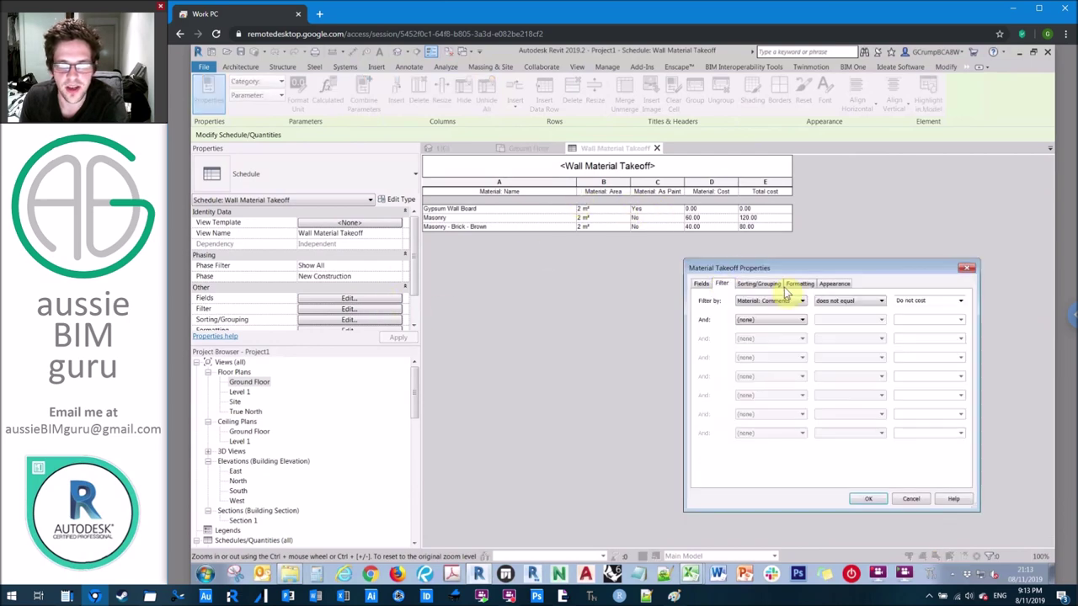
{"action": "left_click", "coordinate": [788, 321]}
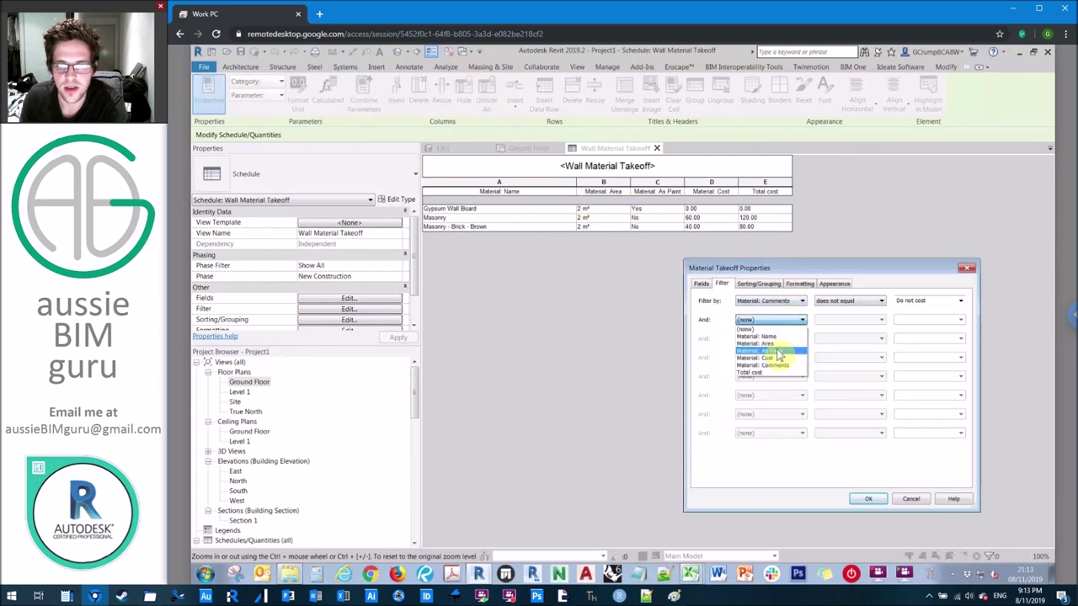
{"action": "left_click", "coordinate": [783, 358]}
{"action": "left_click", "coordinate": [828, 323]}
{"action": "left_click", "coordinate": [834, 329]}
{"action": "left_click", "coordinate": [914, 320]}
{"action": "type", "text": "No"}
{"action": "left_click", "coordinate": [870, 501]}
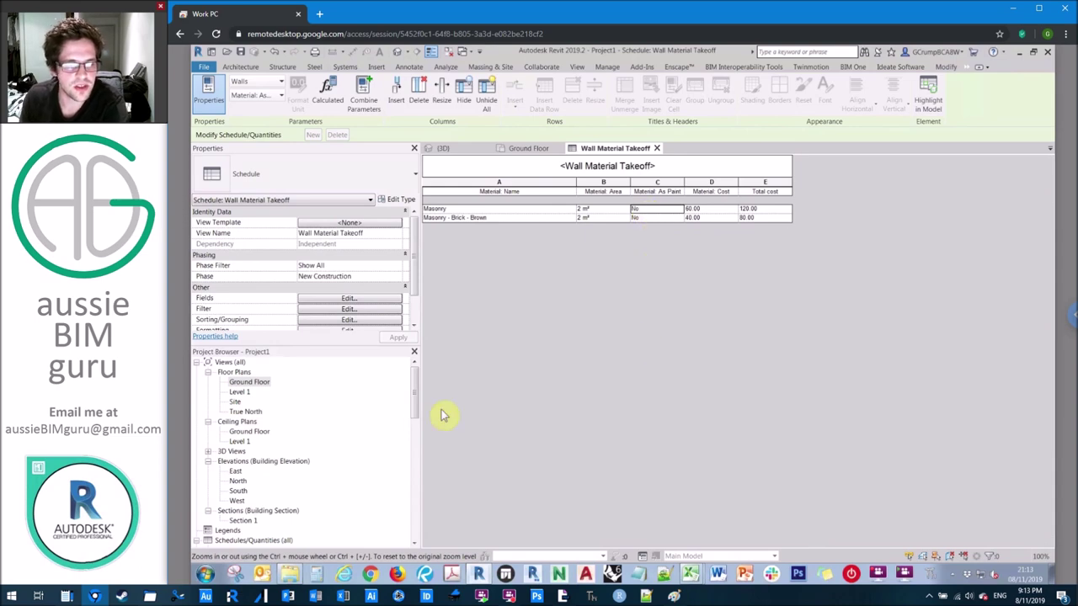
- Return to the Ground Floor plan and inspect the two double brick walls
{"action": "left_click", "coordinate": [261, 384]}
{"action": "double_click", "coordinate": [262, 384]}
{"action": "left_click", "coordinate": [686, 343]}
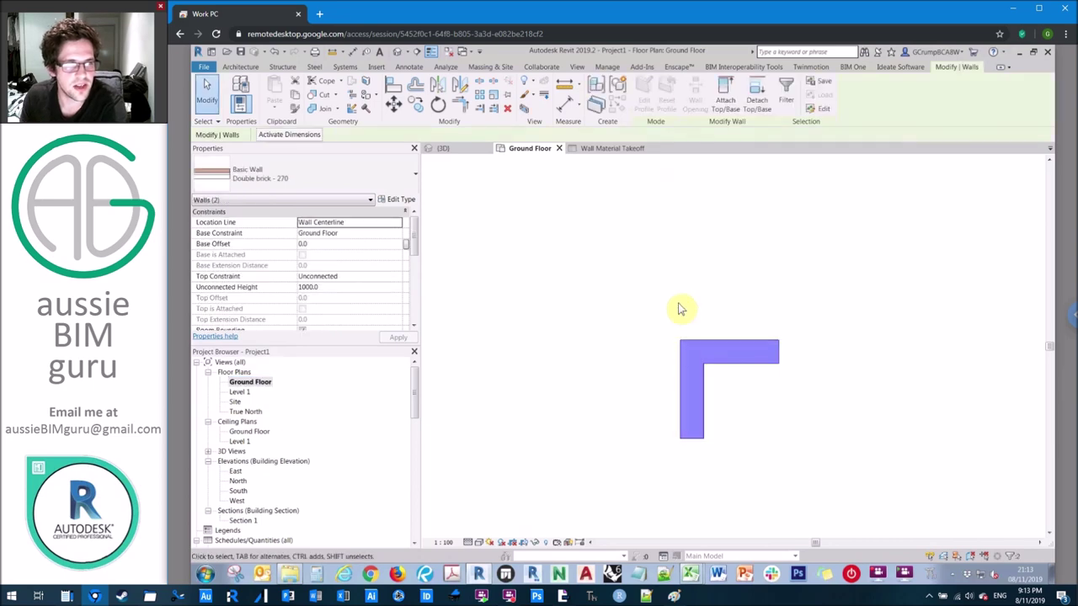
{"action": "left_click", "coordinate": [687, 306]}
{"action": "middle_click_drag", "start_coordinate": [691, 306], "coordinate": [681, 209]}
{"action": "scroll", "coordinate": [691, 237], "scroll_direction": "up", "scroll_amount": 2}
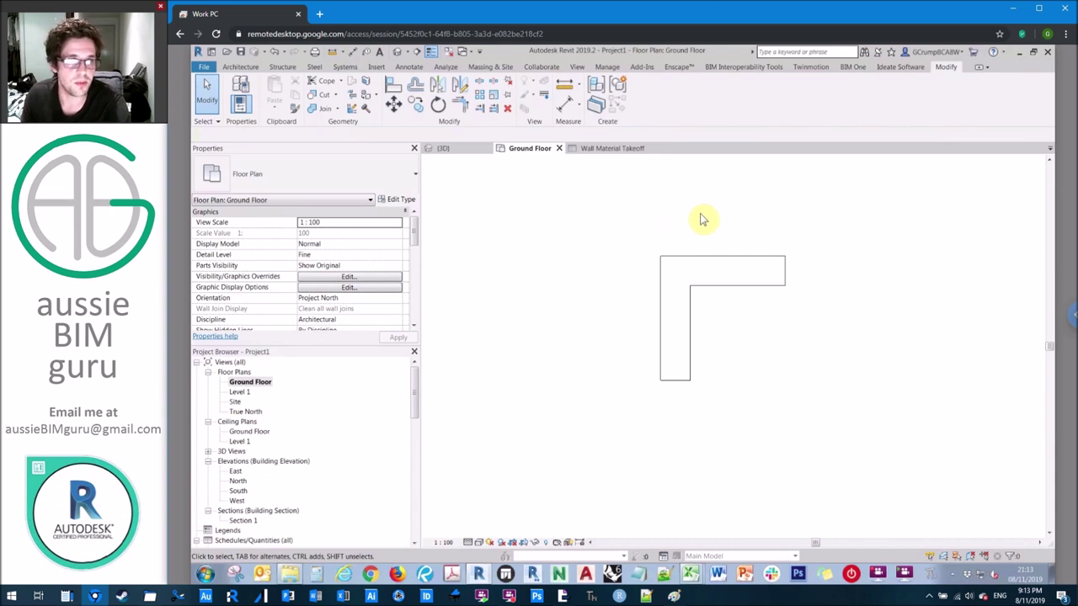
- Switch to the presentation in Adobe Acrobat Pro and advance to the "Bringing it all together" slide
{"action": "left_click", "coordinate": [562, 596]}
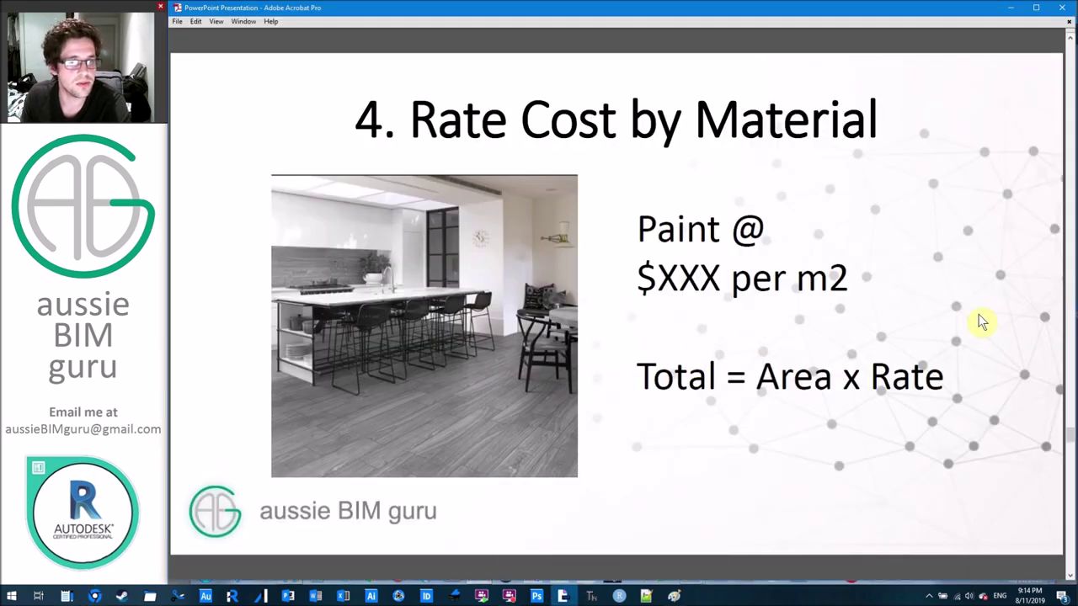
{"action": "key", "text": "Right"}
{"action": "key", "text": "Right"}
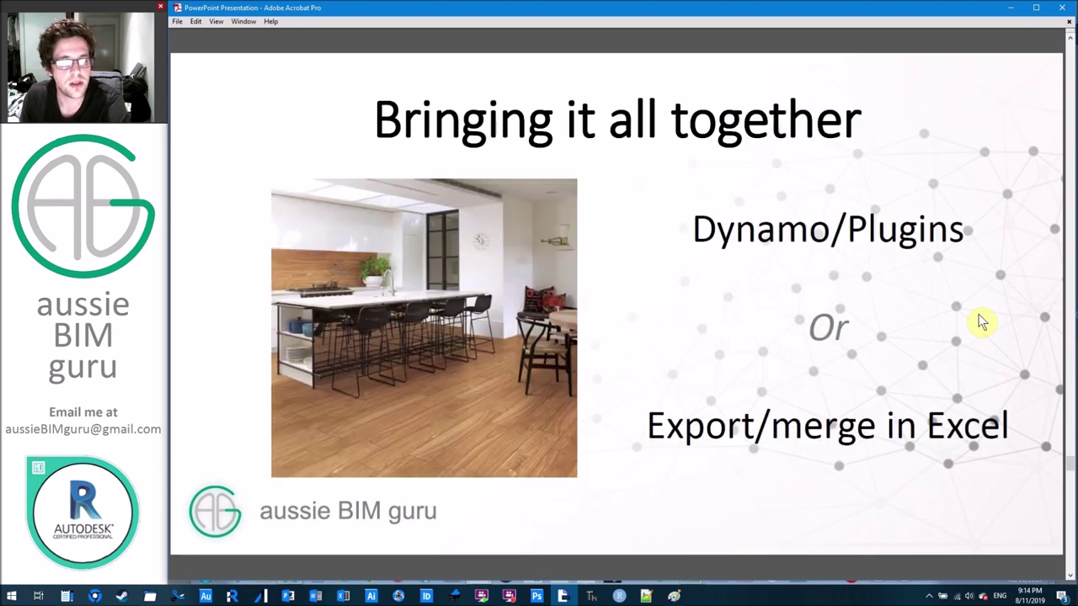